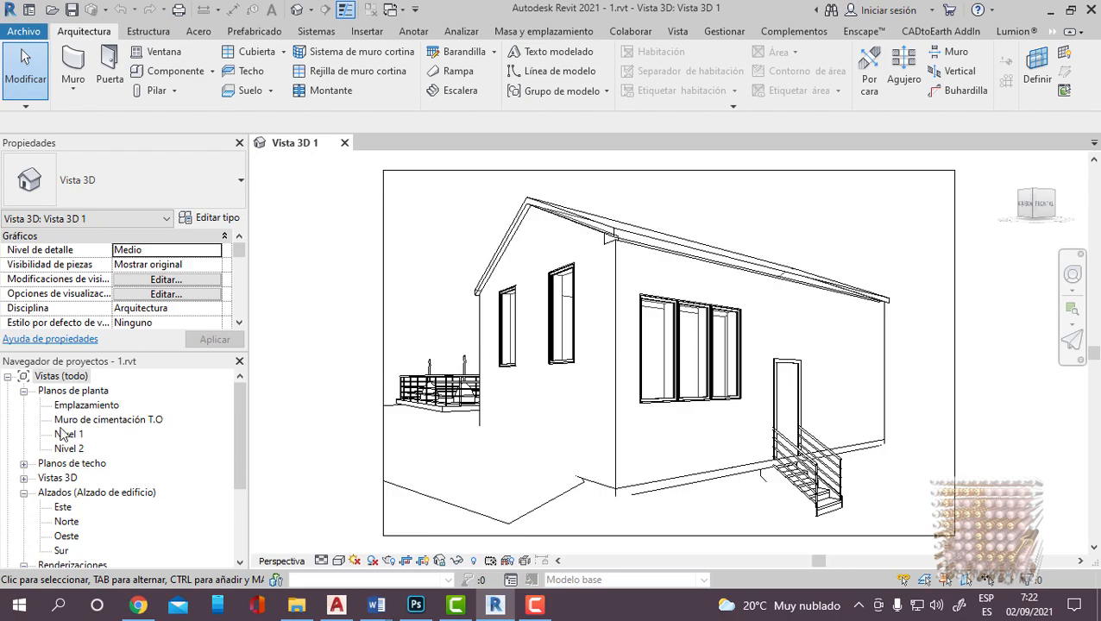
Step: Start exporting the current 3D view of the house to the Navisworks NWC format
{"action": "mouse_move", "coordinate": [238, 421]}
{"action": "left_mouse_down"}
{"action": "mouse_move", "coordinate": [241, 453]}
{"action": "mouse_move", "coordinate": [232, 415]}
{"action": "left_mouse_up"}
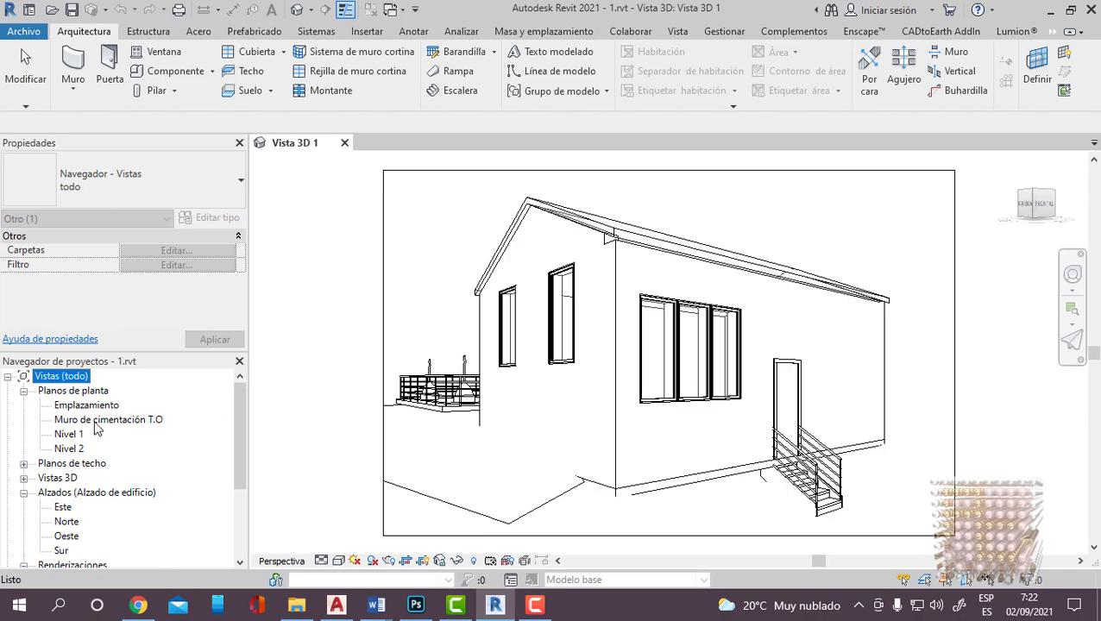
{"action": "left_click", "coordinate": [24, 32]}
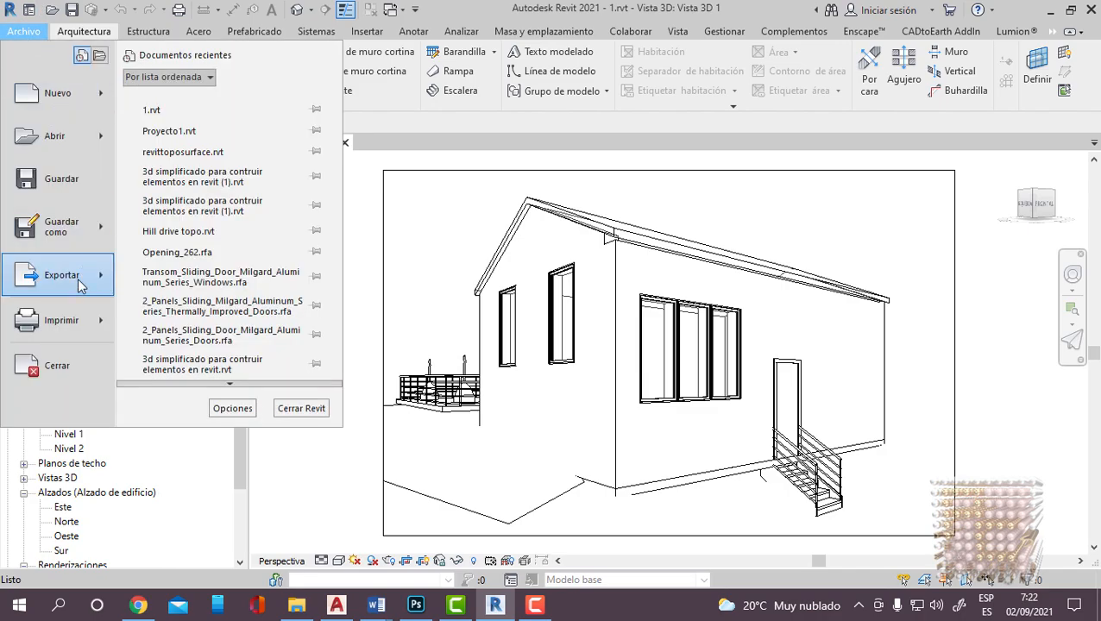
{"action": "mouse_move", "coordinate": [81, 285]}
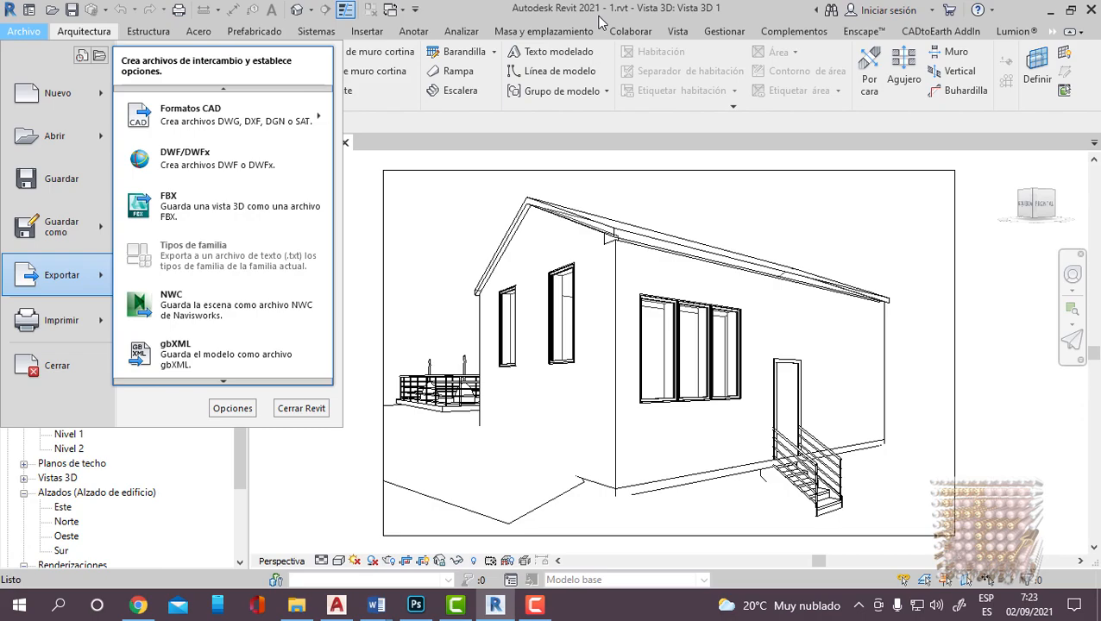
{"action": "left_click", "coordinate": [252, 297]}
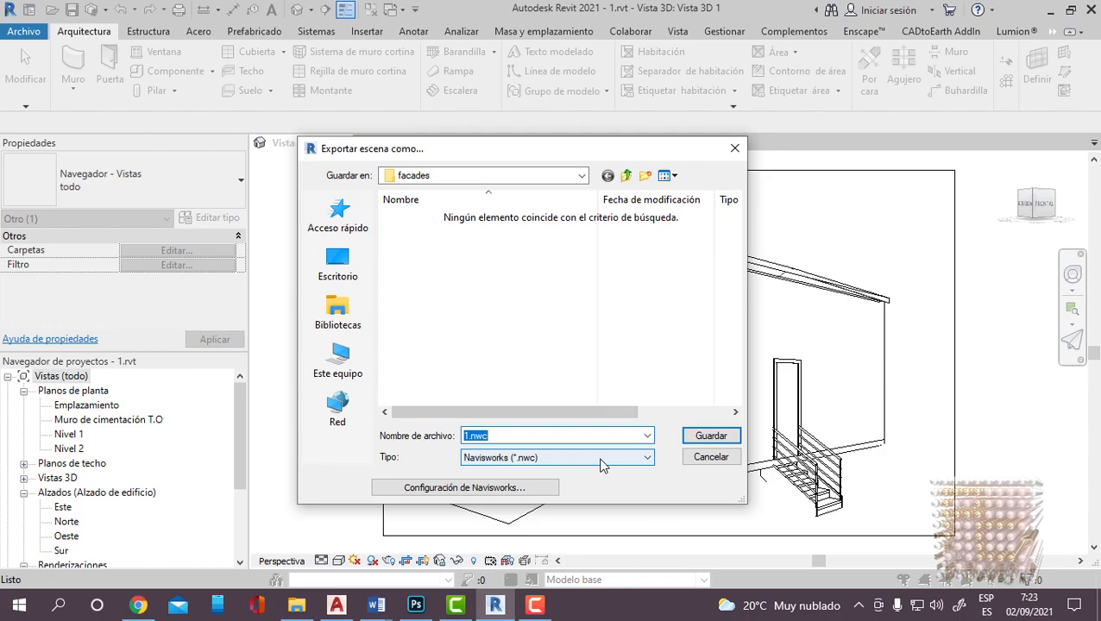
Step: Create a folder named sample on the Desktop and open it as the export location
{"action": "left_click", "coordinate": [341, 267]}
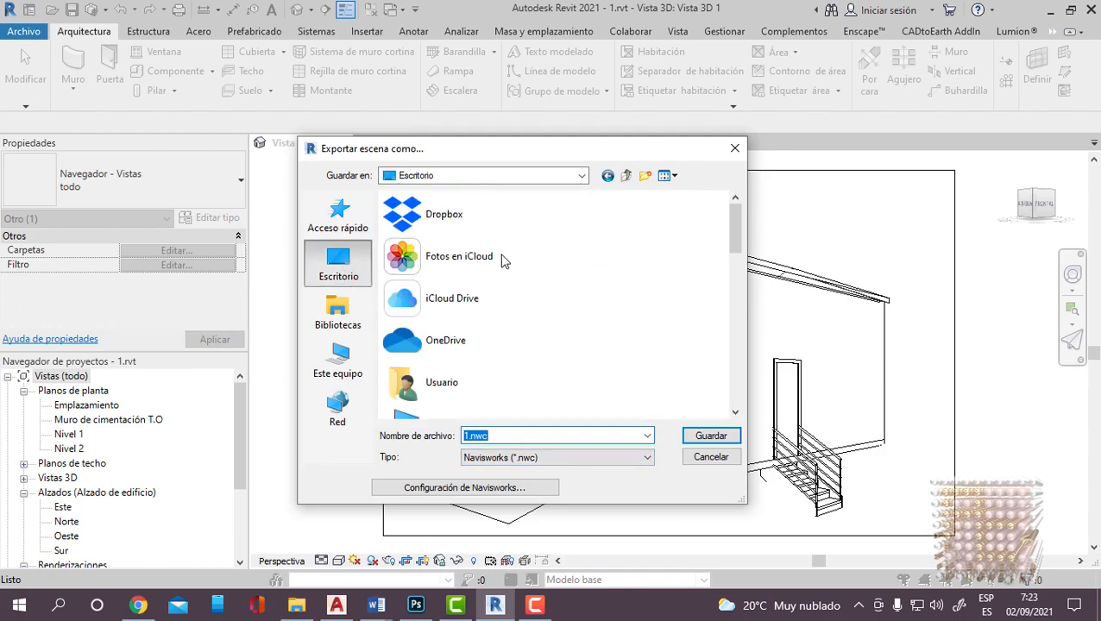
{"action": "left_click_drag", "start_coordinate": [737, 241], "coordinate": [749, 216]}
{"action": "left_click", "coordinate": [644, 175]}
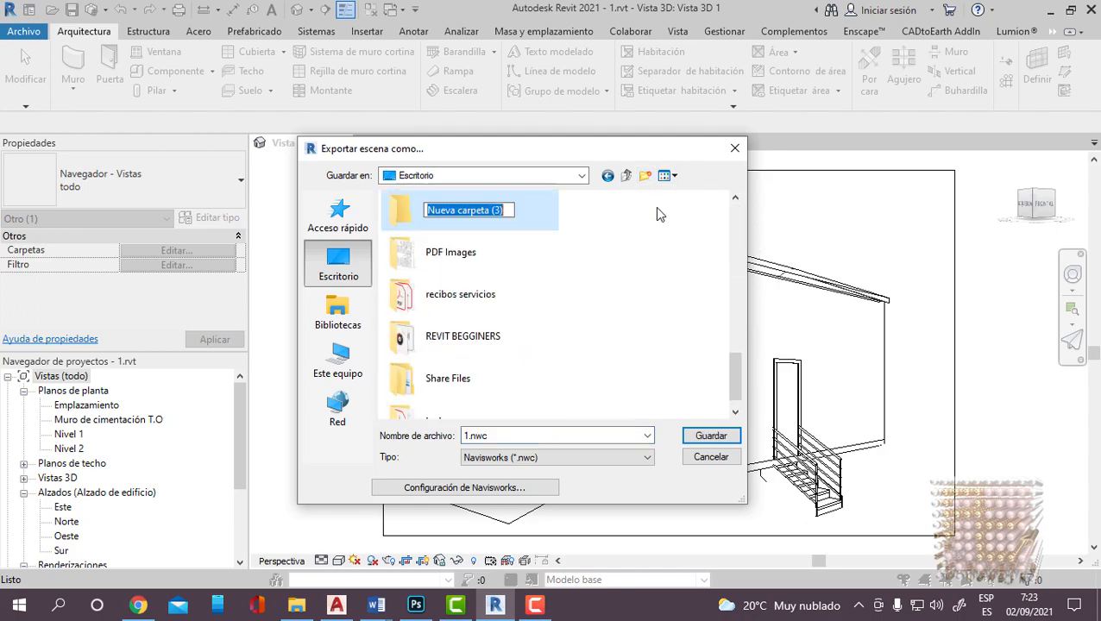
{"action": "type", "text": "sa"}
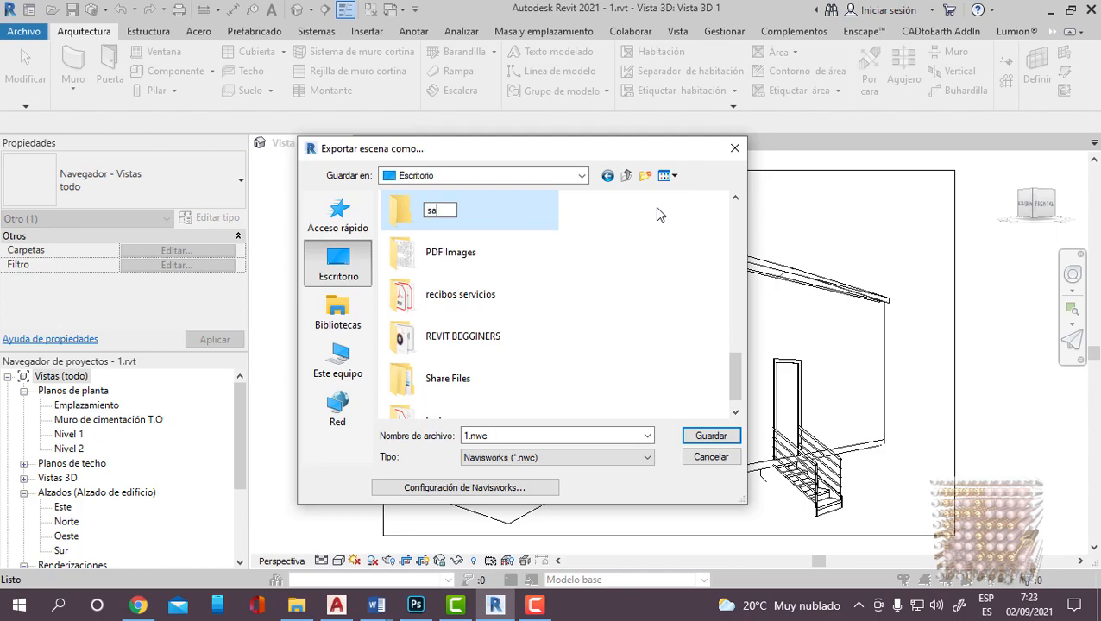
{"action": "type", "text": "mple"}
{"action": "key", "text": "Return"}
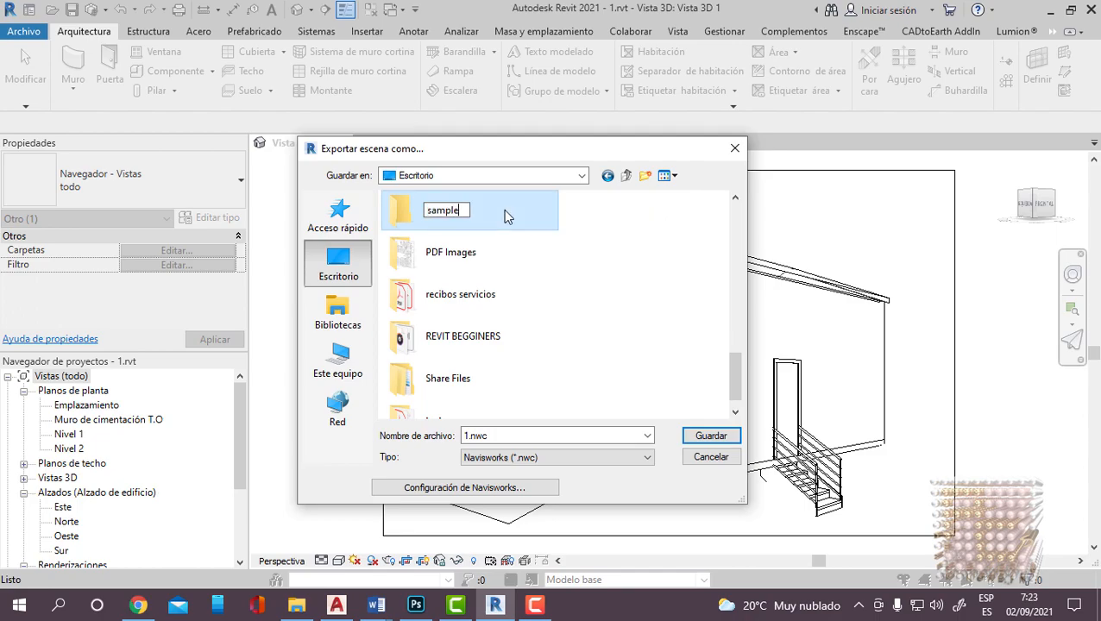
{"action": "double_click", "coordinate": [503, 209]}
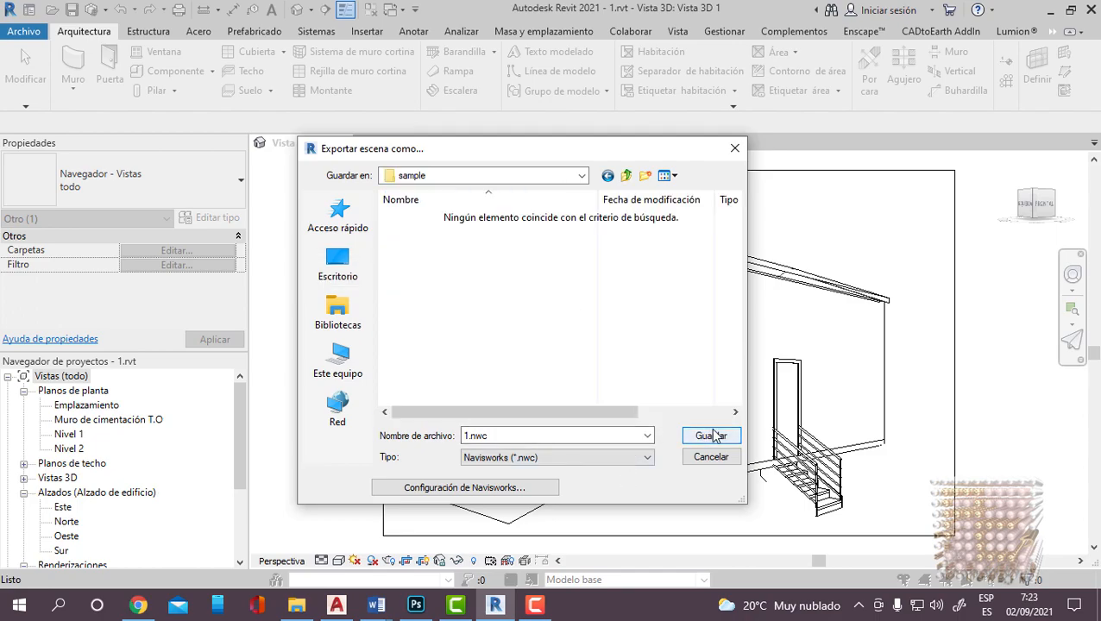
Step: Name the Navisworks export file house and save it in the sample folder
{"action": "left_click", "coordinate": [466, 436]}
{"action": "double_click", "coordinate": [463, 437]}
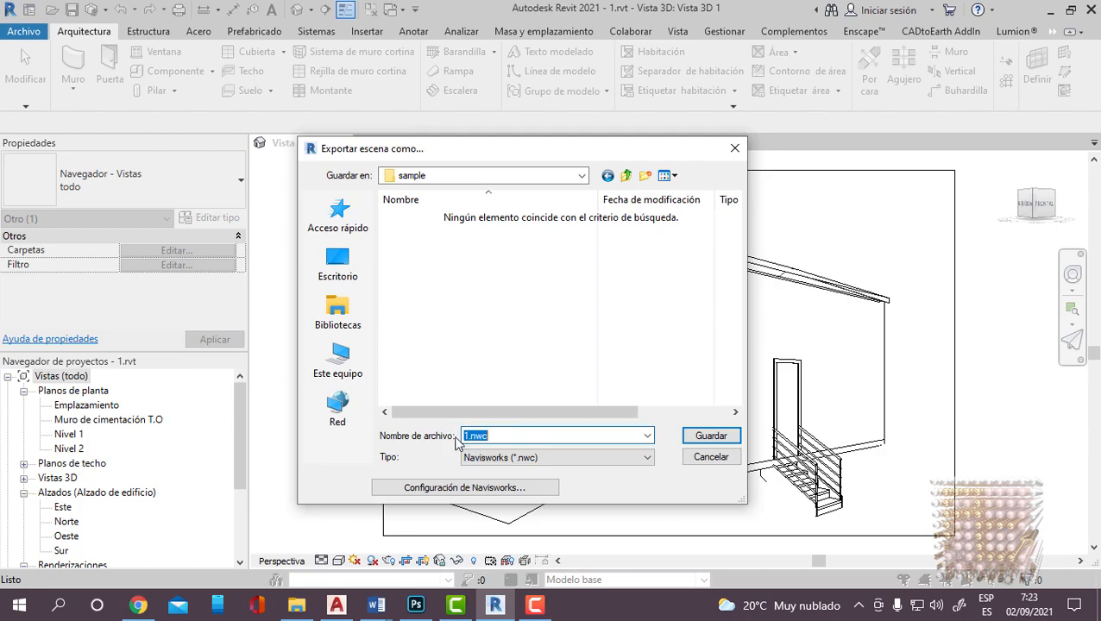
{"action": "left_click", "coordinate": [479, 435]}
{"action": "type", "text": "house"}
{"action": "left_click", "coordinate": [729, 435]}
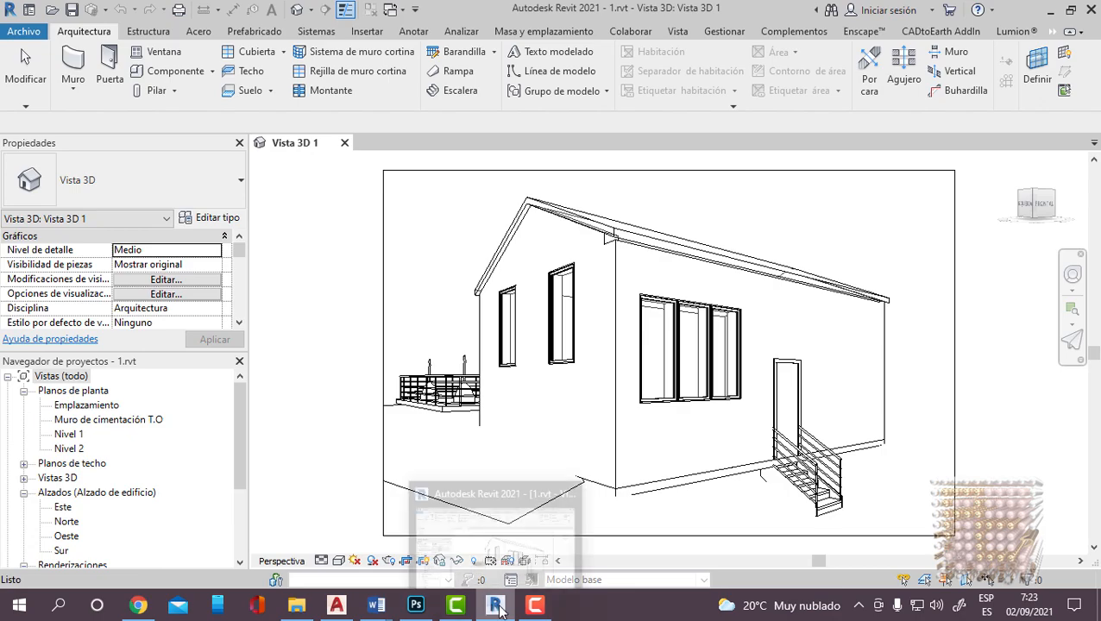
Step: Try to find Navisworks among the installed applications by searching for "navis"
{"action": "left_click", "coordinate": [12, 609]}
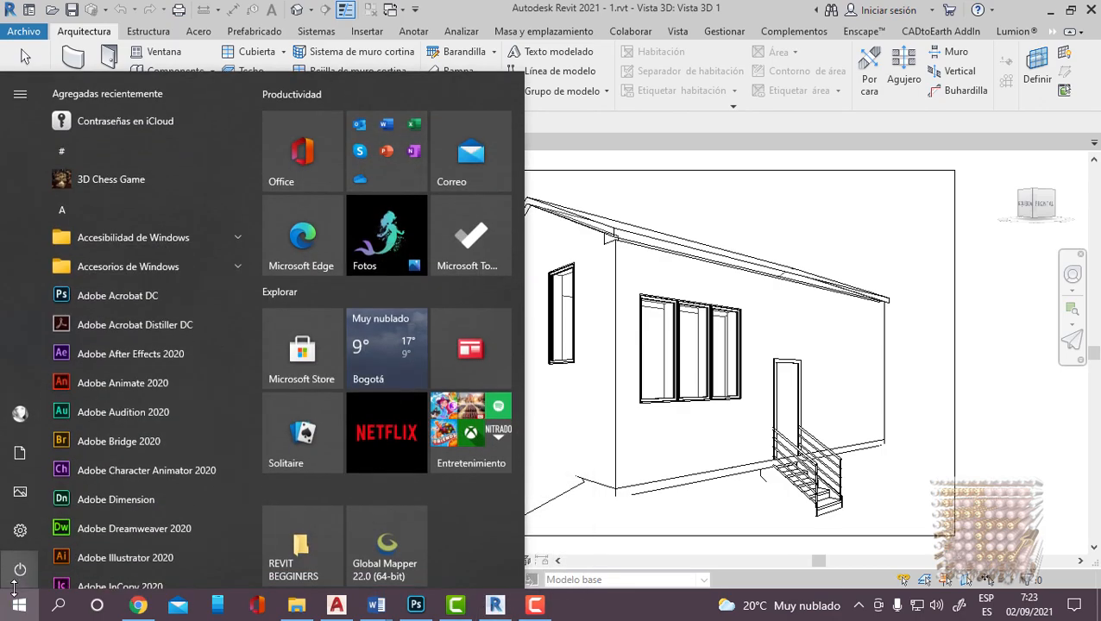
{"action": "type", "text": "na"}
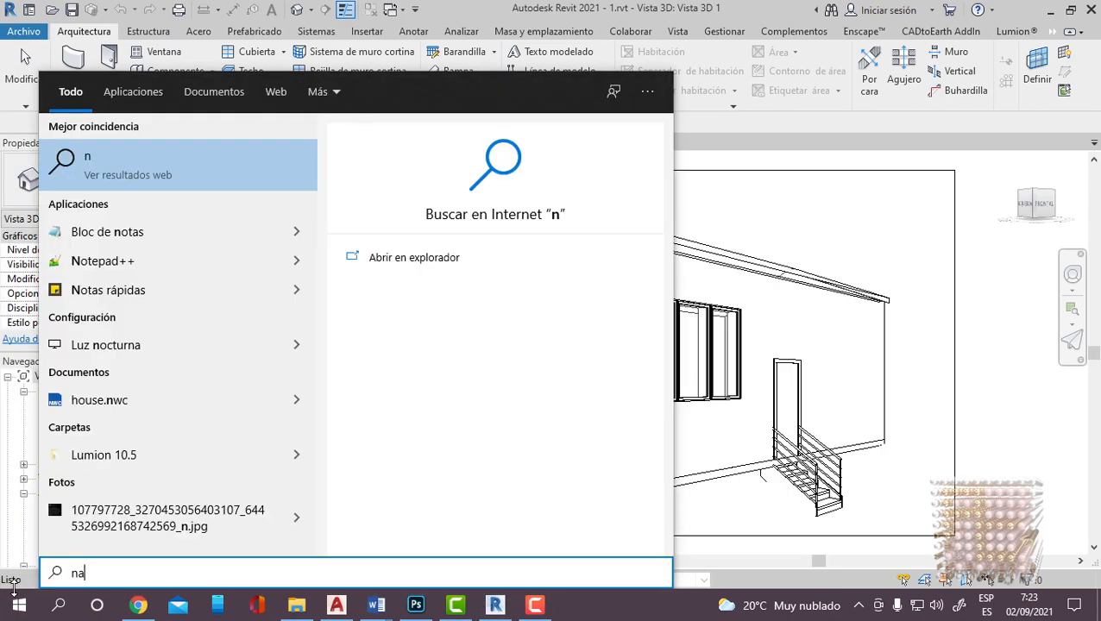
{"action": "type", "text": "vis"}
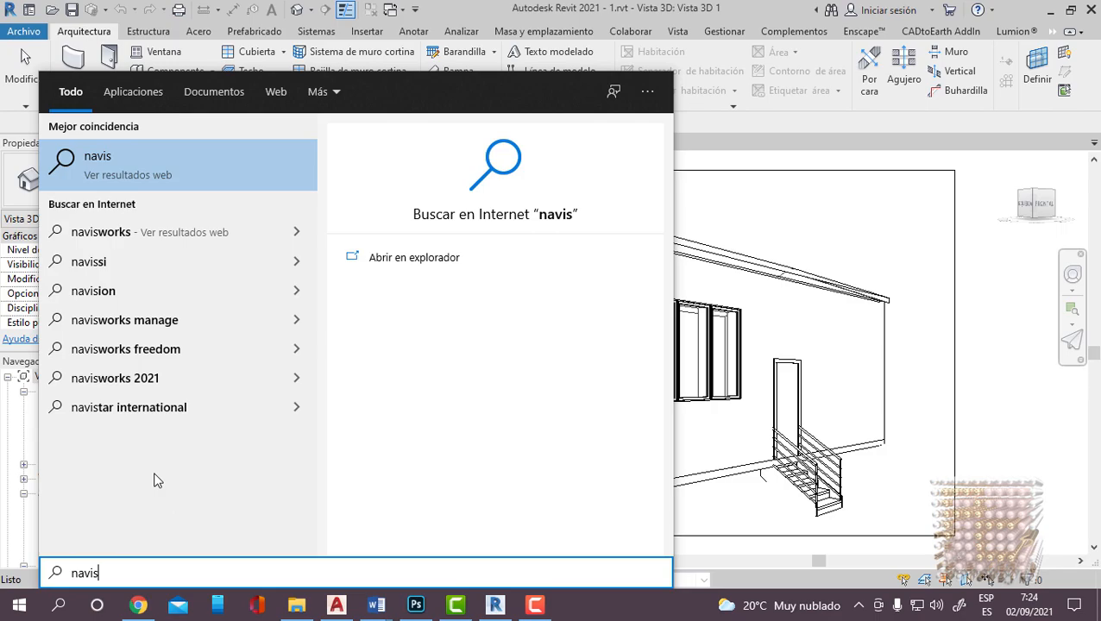
{"action": "key", "text": "ctrl+a"}
{"action": "key", "text": "BackSpace"}
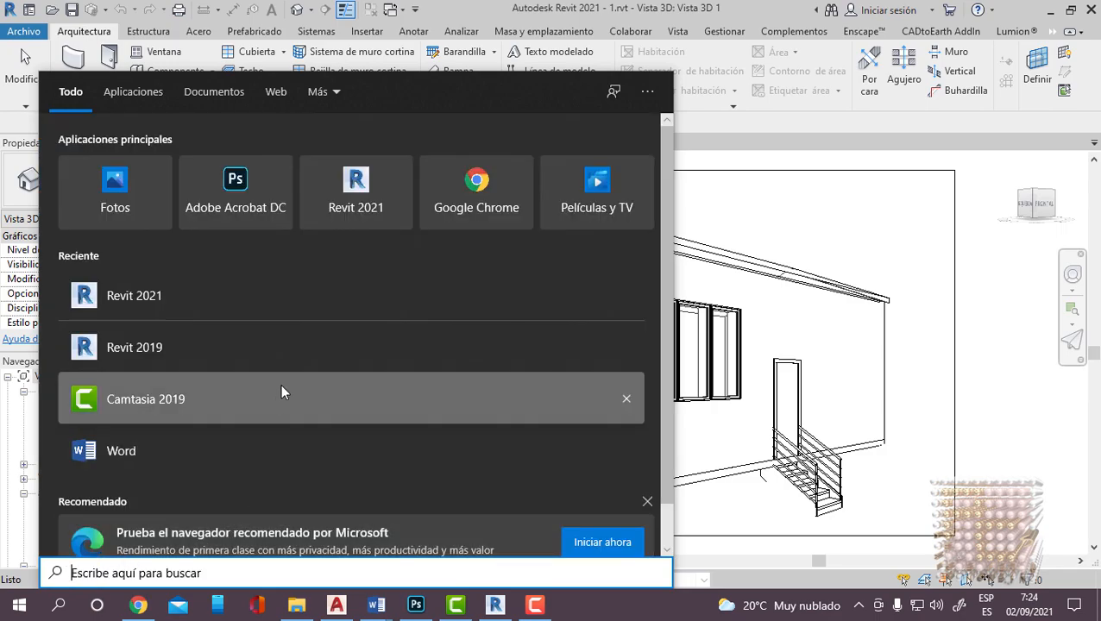
{"action": "left_click", "coordinate": [129, 92]}
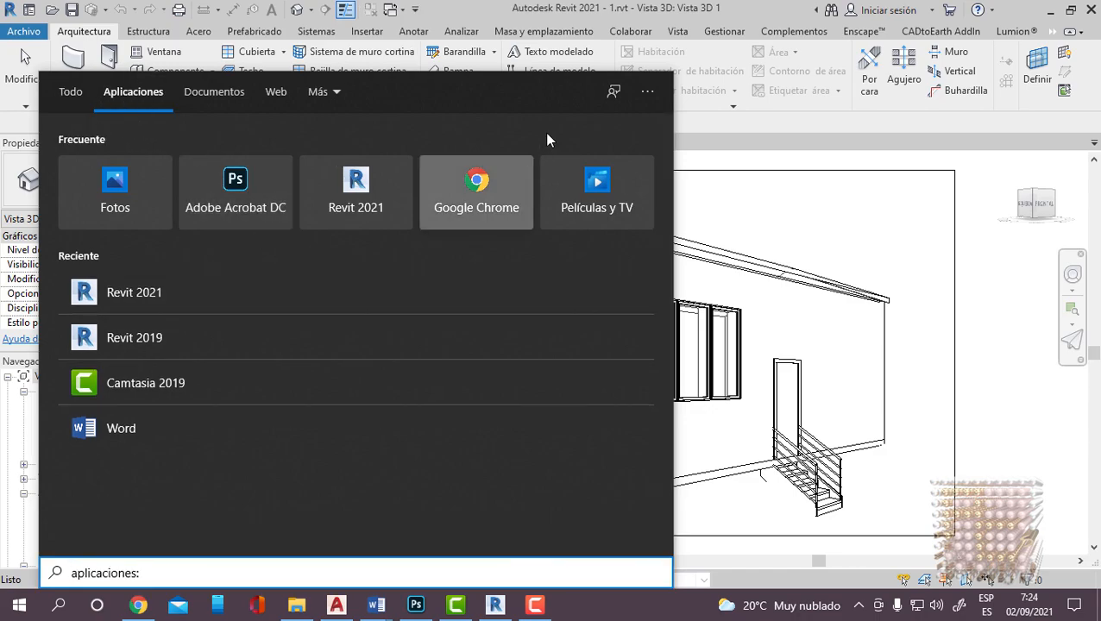
Step: Launch Manage 2021 from the Autodesk Navisworks Manage 2021 group of the installed applications
{"action": "key", "text": "super"}
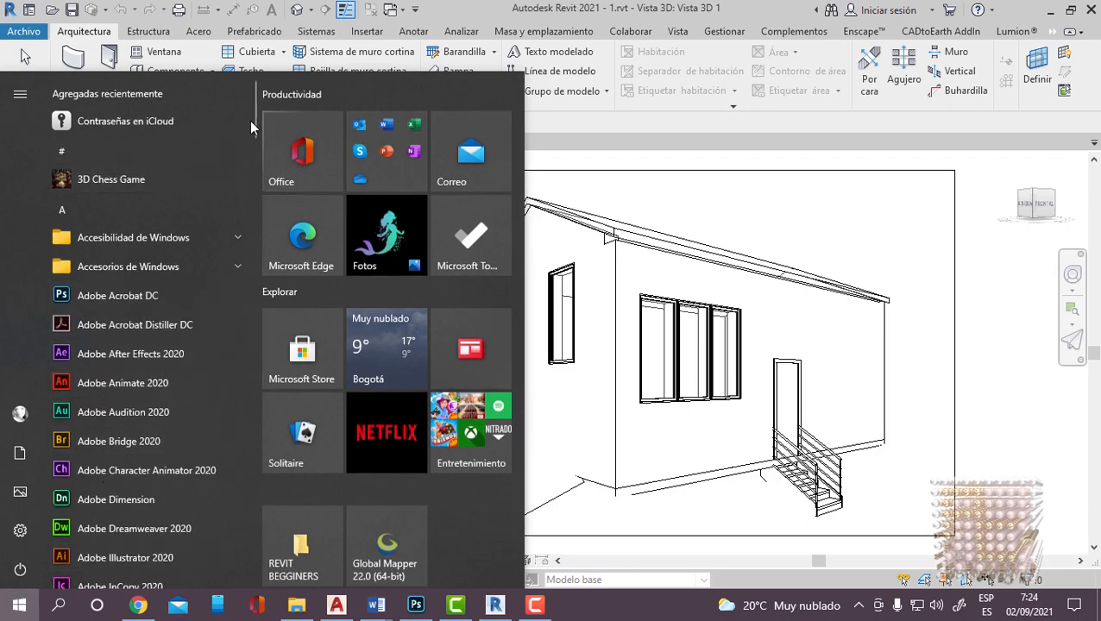
{"action": "scroll", "coordinate": [256, 118], "scroll_direction": "down", "scroll_amount": 2}
{"action": "scroll", "coordinate": [257, 156], "scroll_direction": "down", "scroll_amount": 4}
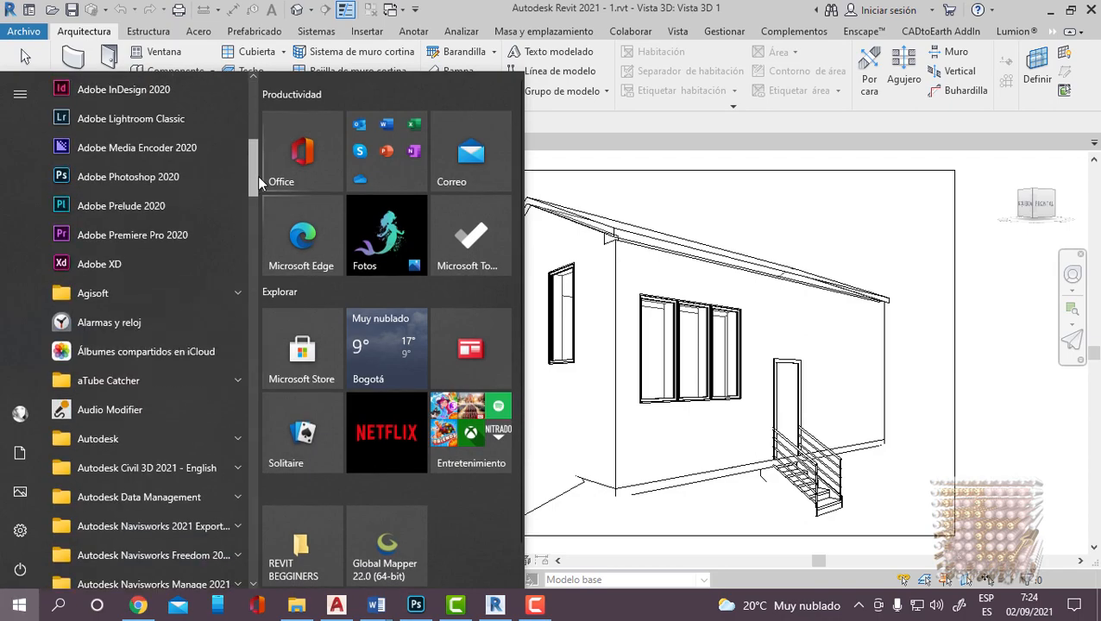
{"action": "scroll", "coordinate": [257, 179], "scroll_direction": "down", "scroll_amount": 1}
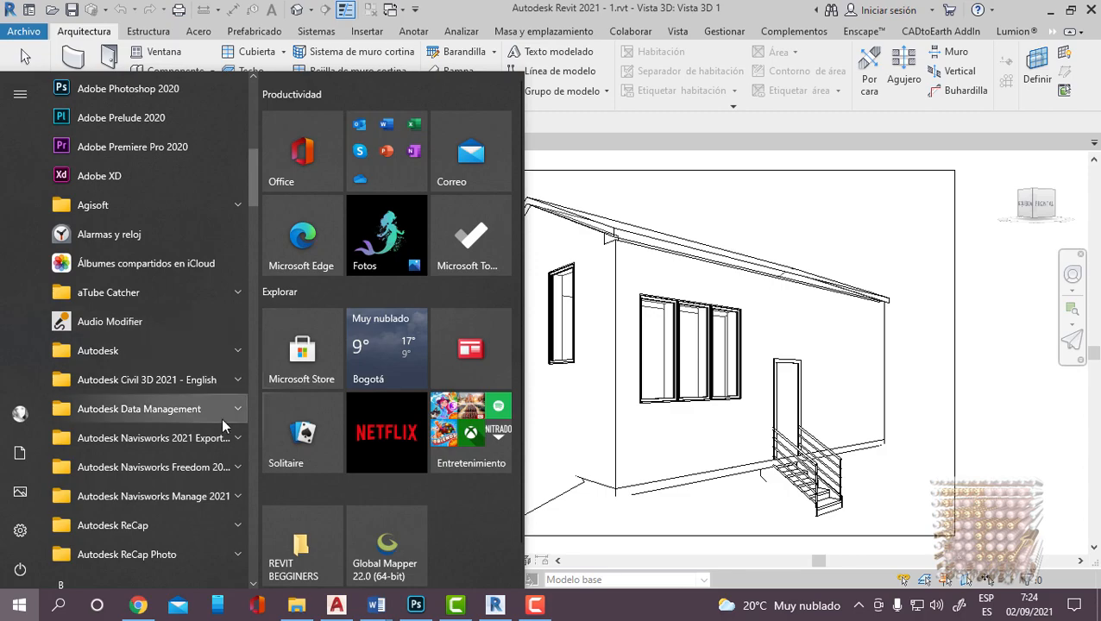
{"action": "left_click", "coordinate": [236, 501]}
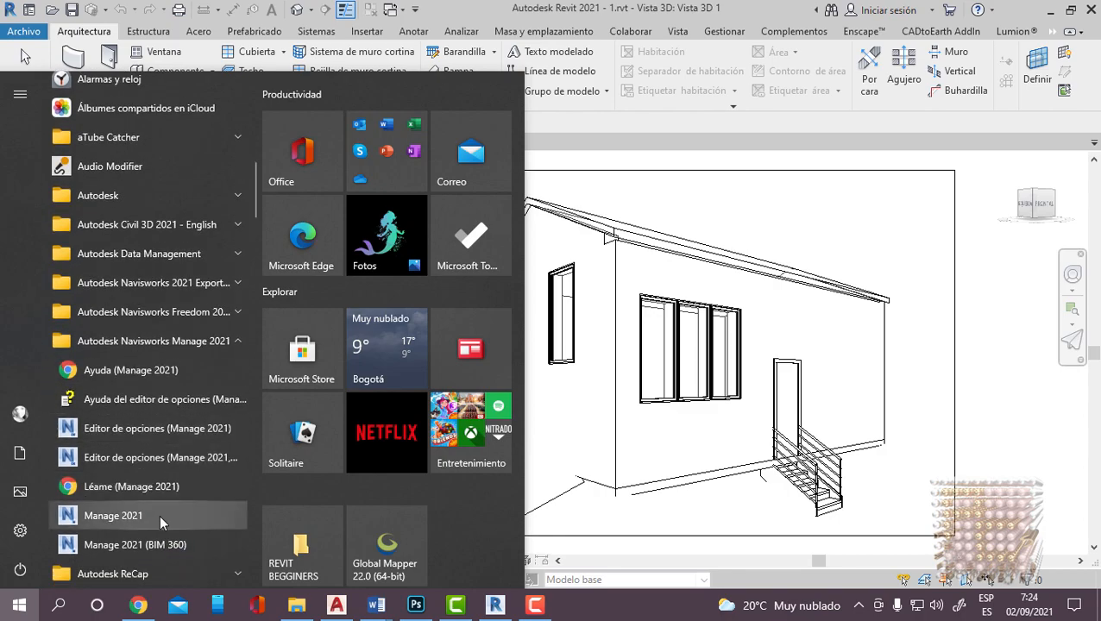
{"action": "left_click", "coordinate": [159, 514]}
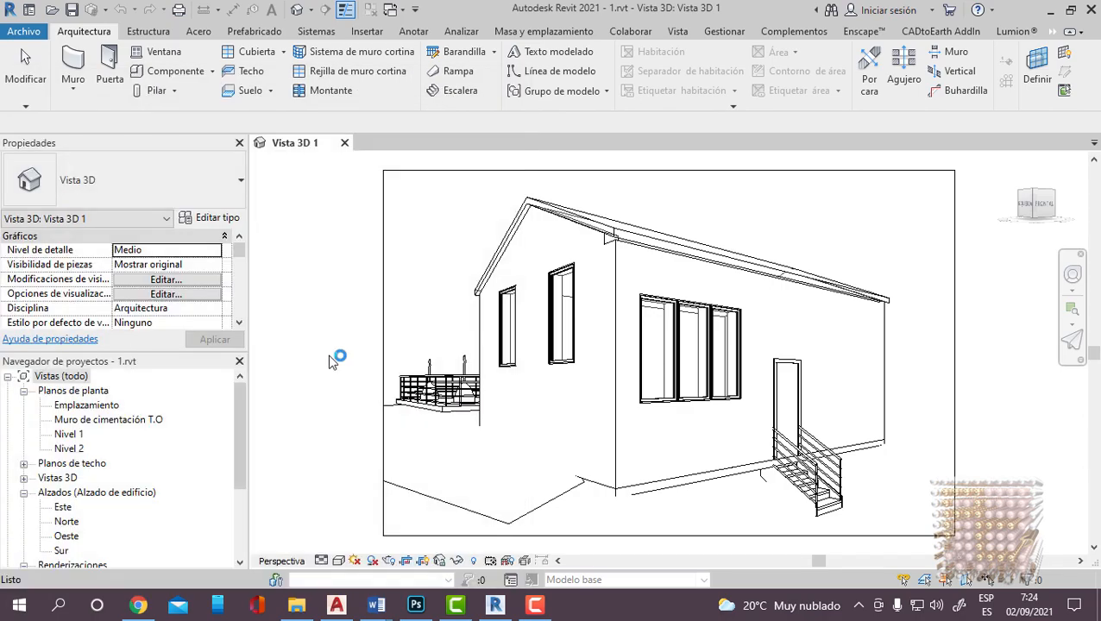
Step: Check the playback device and the volume levels of the running applications in the Windows volume mixer
{"action": "left_click", "coordinate": [454, 604]}
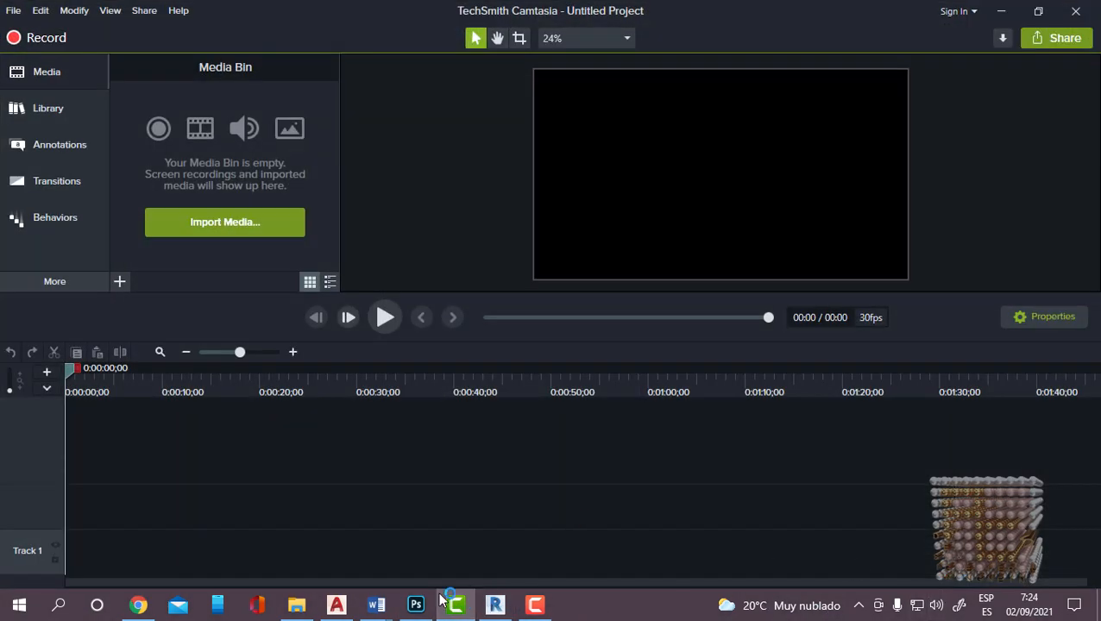
{"action": "left_click", "coordinate": [452, 599]}
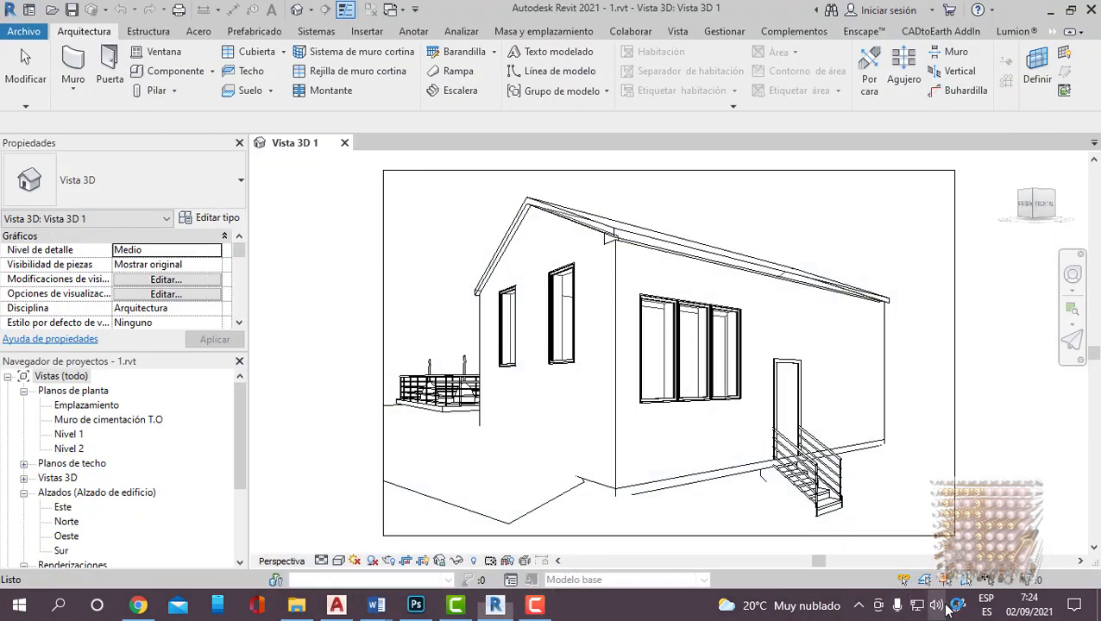
{"action": "left_click", "coordinate": [937, 605]}
{"action": "left_click", "coordinate": [1085, 527]}
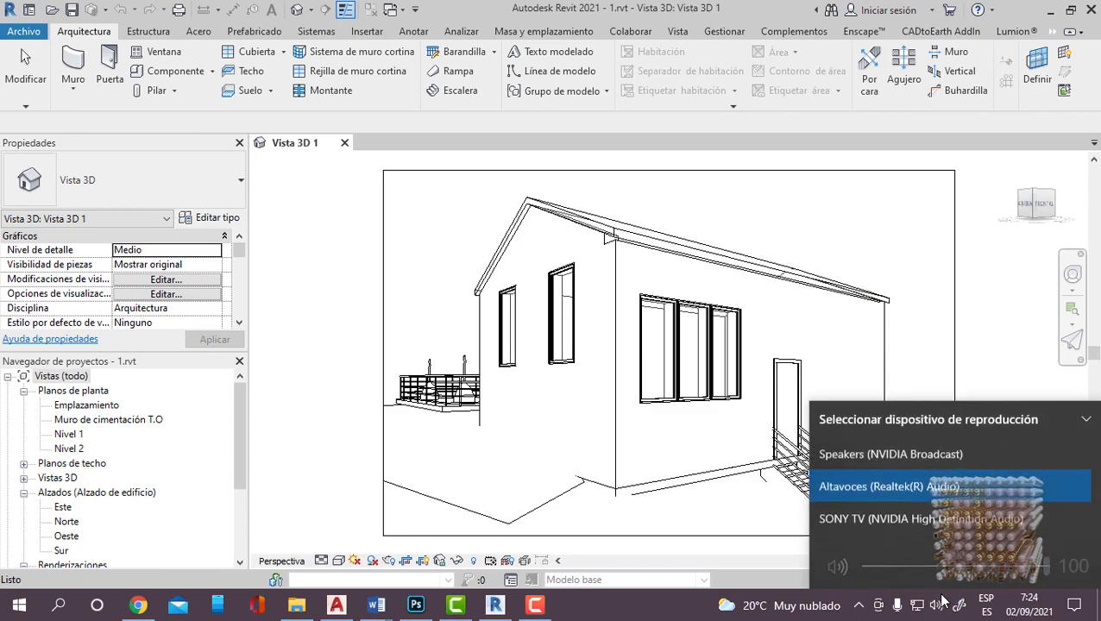
{"action": "right_click", "coordinate": [936, 606]}
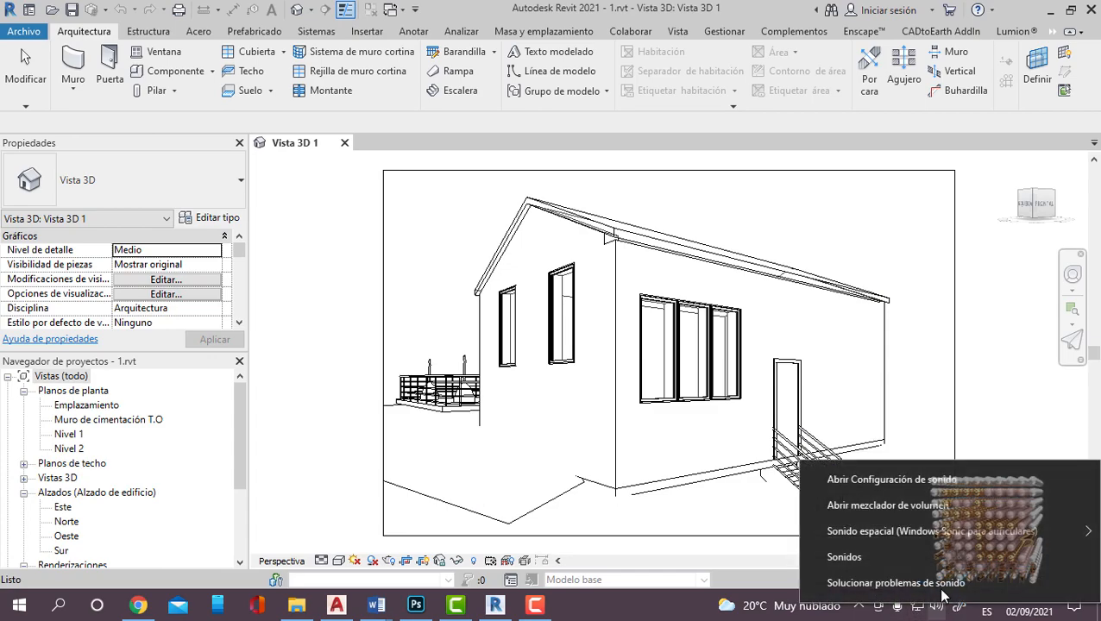
{"action": "left_click", "coordinate": [916, 513]}
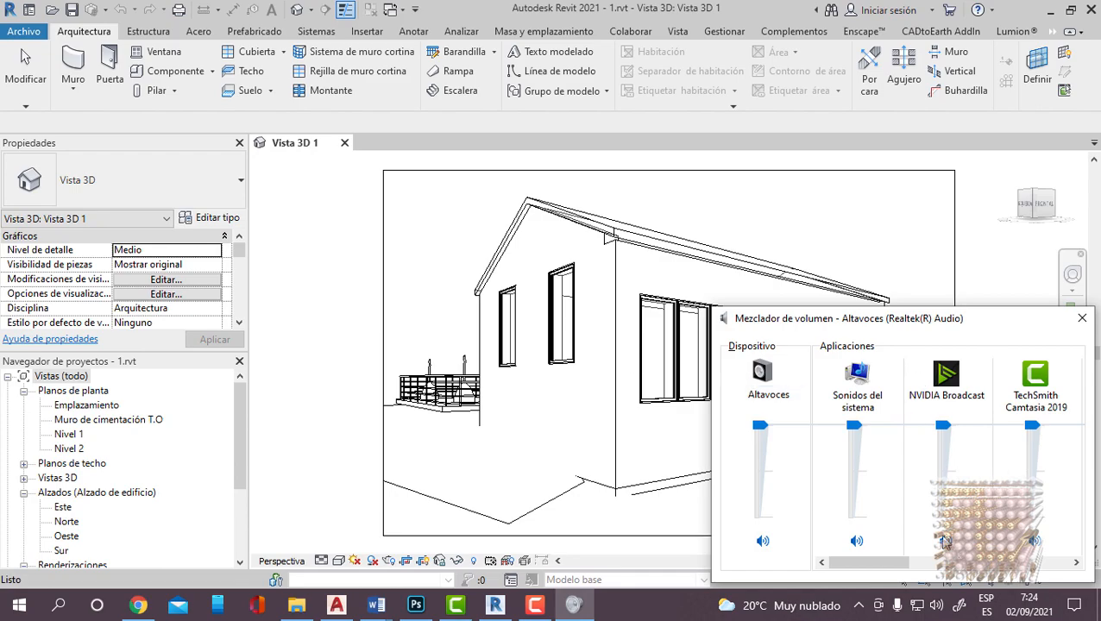
{"action": "left_click_drag", "start_coordinate": [885, 562], "coordinate": [833, 570]}
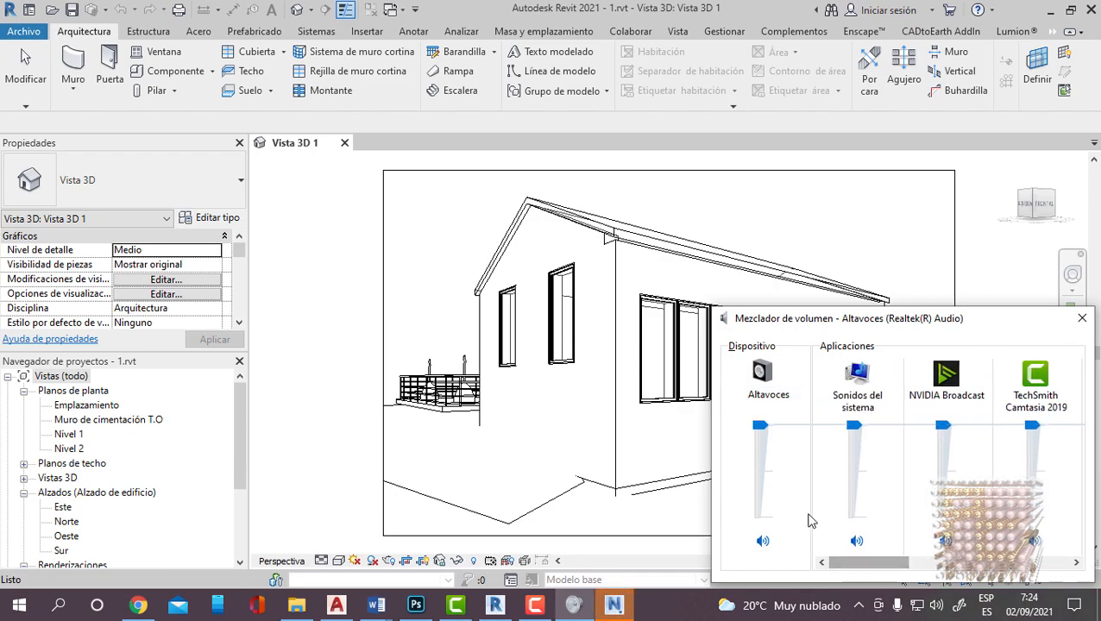
{"action": "left_click", "coordinate": [455, 605]}
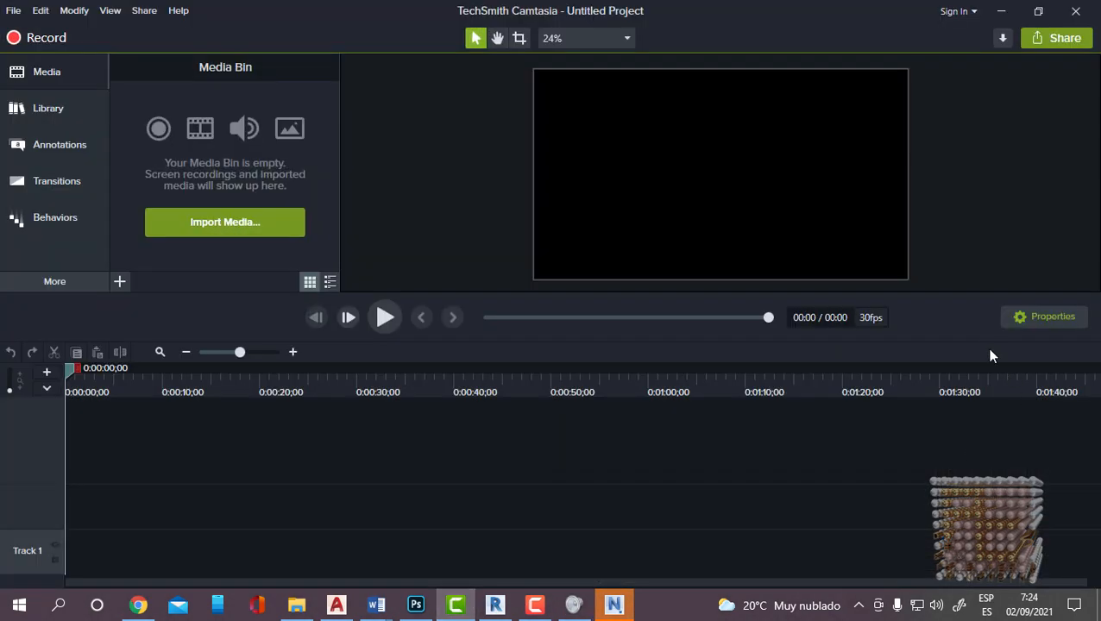
{"action": "left_click", "coordinate": [535, 605]}
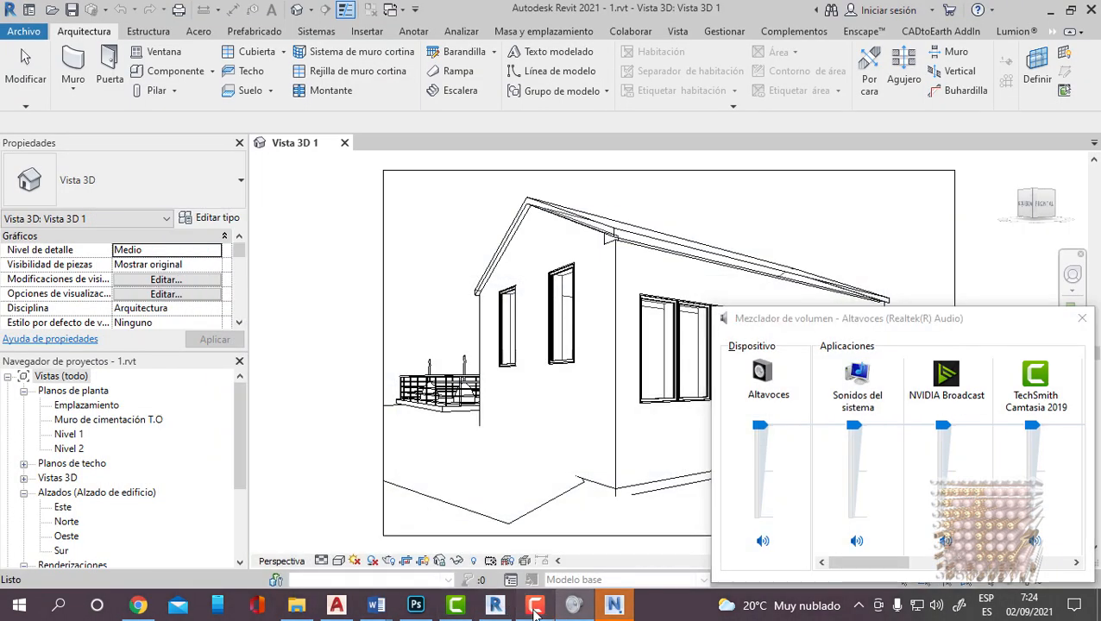
{"action": "left_click", "coordinate": [1041, 535]}
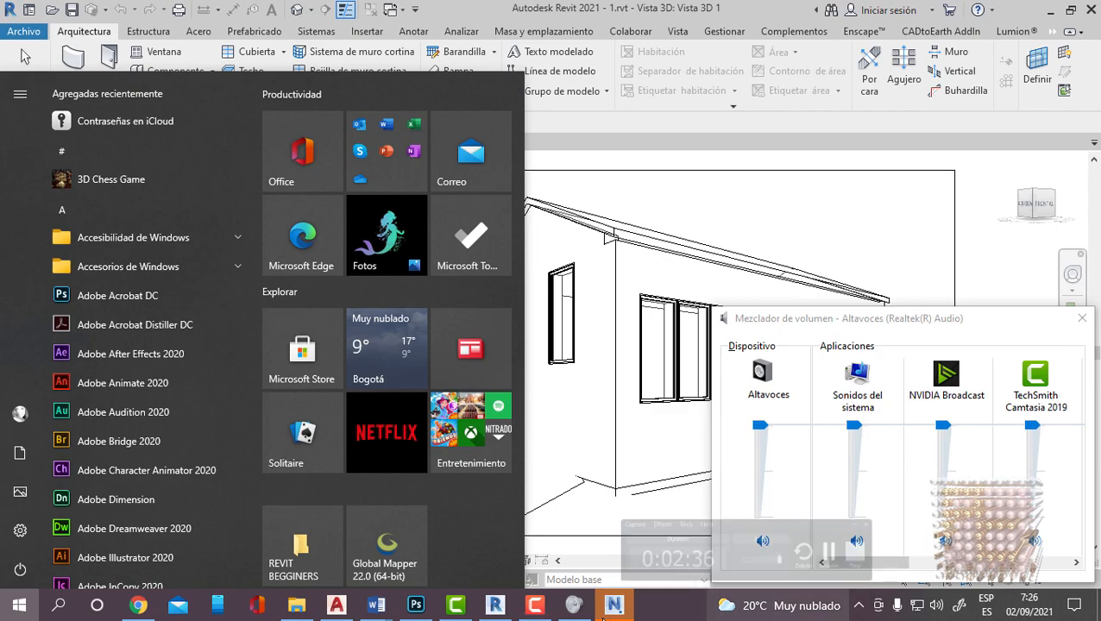
Step: Switch to Navisworks Manage 2021 and maximize its window
{"action": "left_click", "coordinate": [614, 605]}
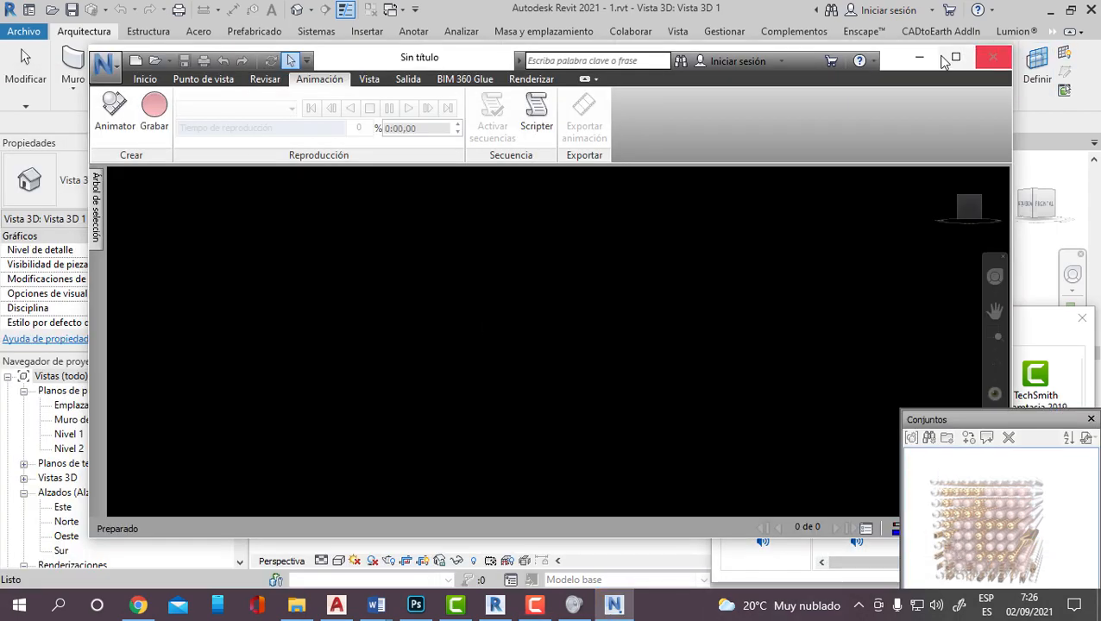
{"action": "left_click", "coordinate": [954, 58]}
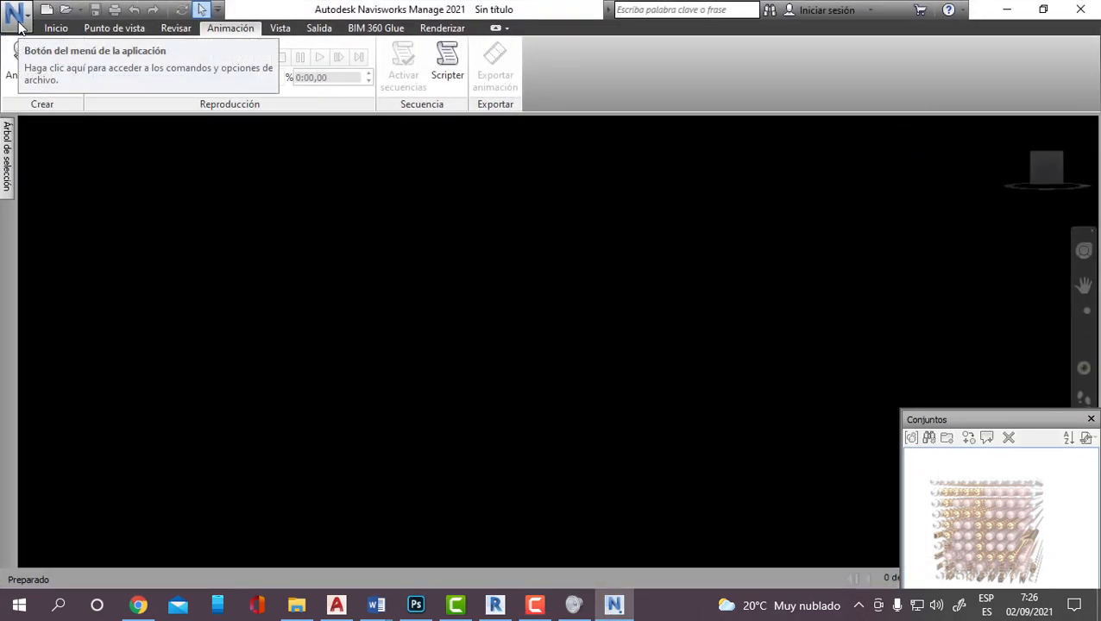
{"action": "left_click", "coordinate": [19, 28]}
{"action": "left_click", "coordinate": [64, 95]}
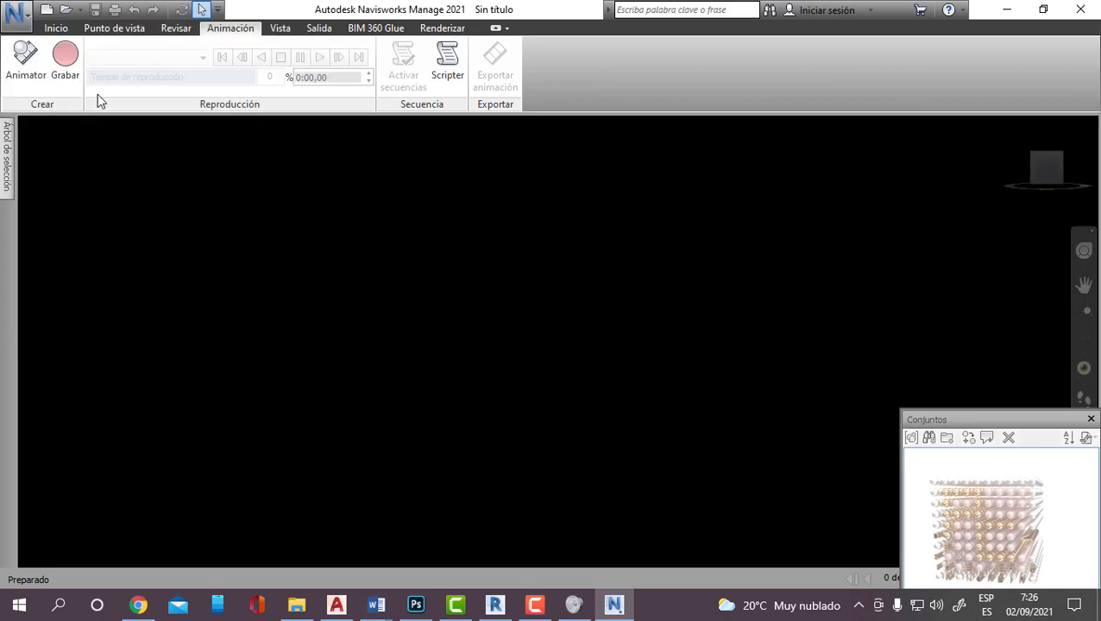
{"action": "left_click", "coordinate": [763, 136]}
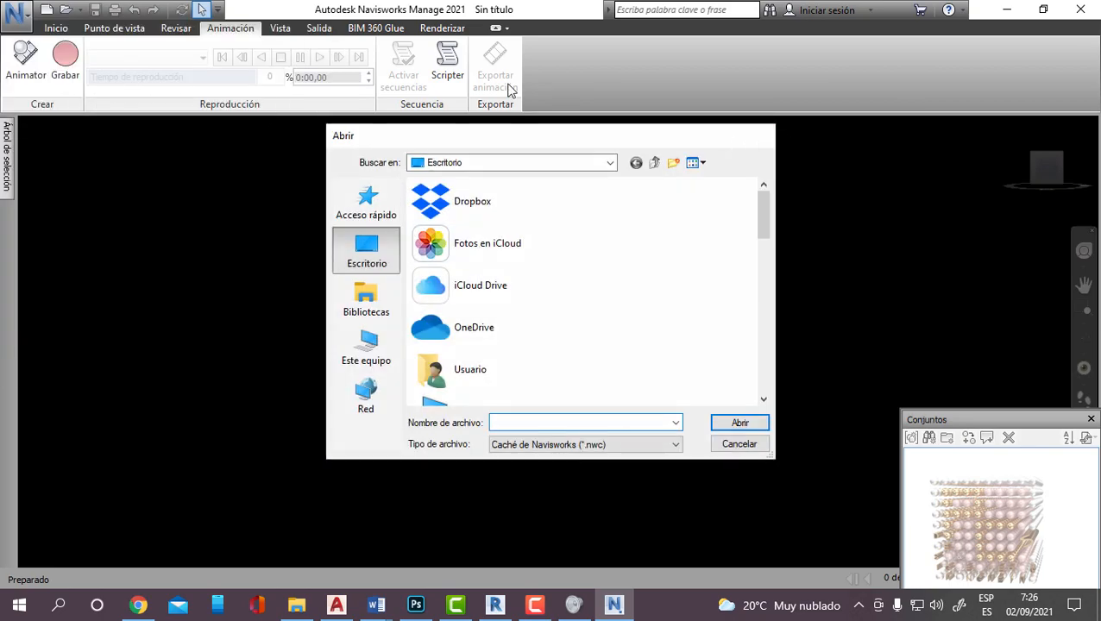
{"action": "left_click", "coordinate": [19, 15]}
{"action": "left_click", "coordinate": [36, 17]}
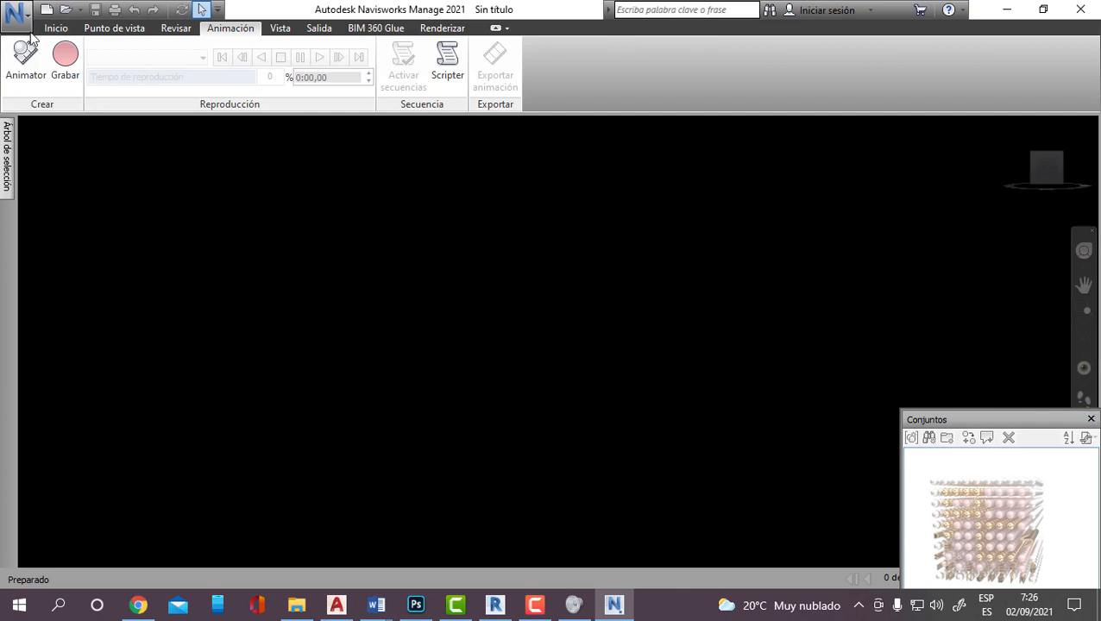
{"action": "left_click", "coordinate": [16, 10]}
{"action": "left_click", "coordinate": [55, 90]}
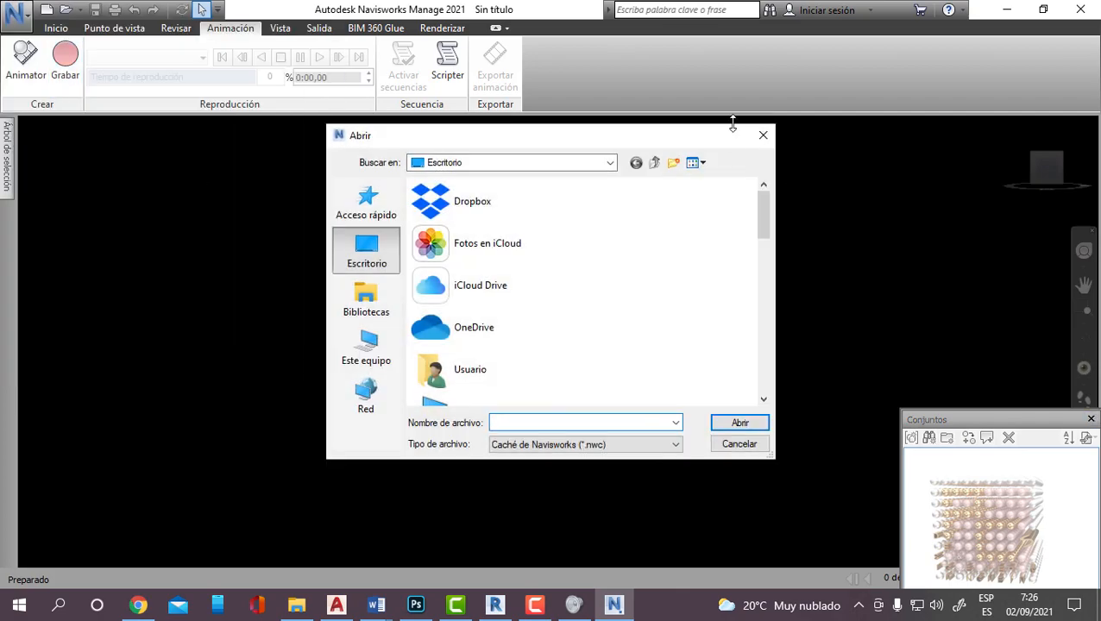
{"action": "left_click", "coordinate": [764, 131]}
{"action": "left_click", "coordinate": [13, 16]}
{"action": "left_click", "coordinate": [39, 52]}
Step: Open the Navisworks cache file house.nwc from its folder on the desktop
{"action": "left_click", "coordinate": [17, 18]}
{"action": "left_click", "coordinate": [40, 89]}
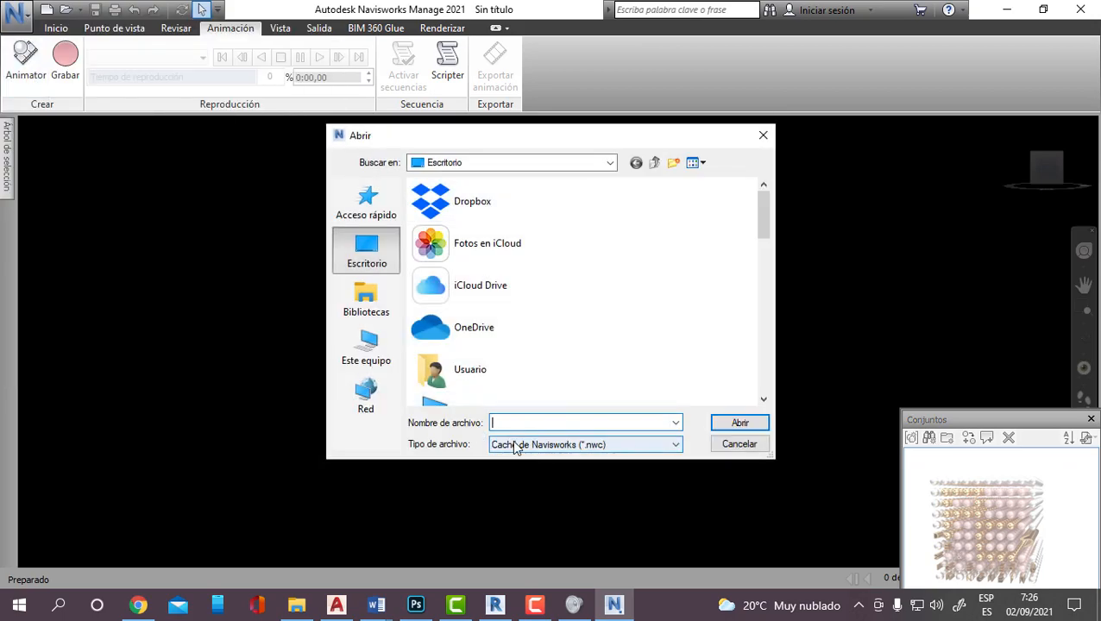
{"action": "left_click_drag", "start_coordinate": [763, 226], "coordinate": [761, 312]}
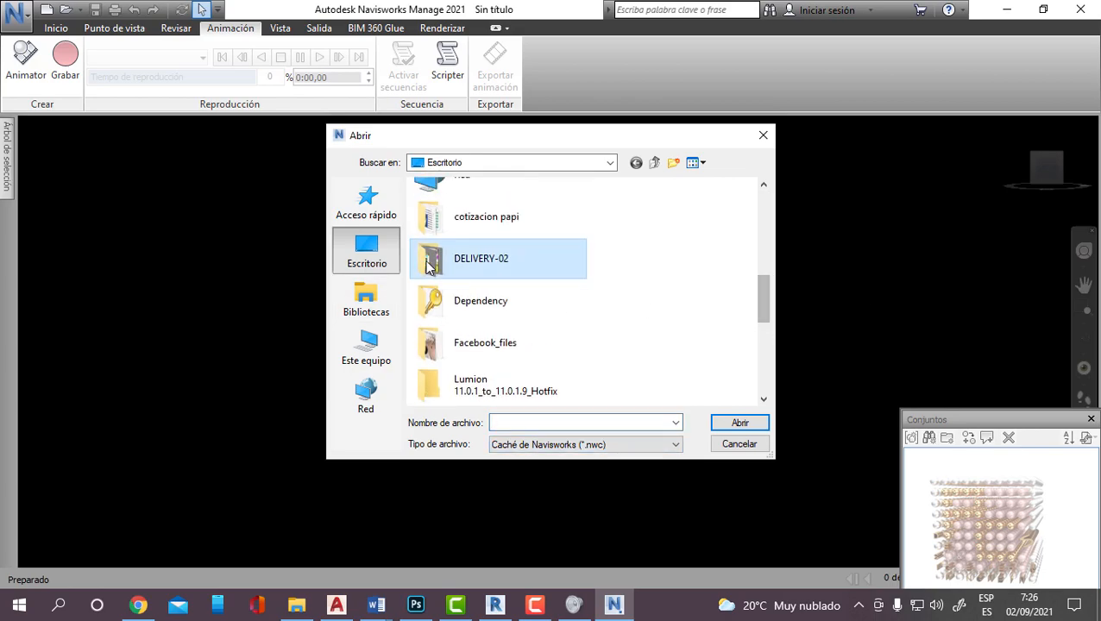
{"action": "scroll", "coordinate": [436, 258], "scroll_direction": "down", "scroll_amount": 3}
{"action": "double_click", "coordinate": [483, 302]}
{"action": "left_click", "coordinate": [441, 204]}
{"action": "left_click", "coordinate": [746, 423]}
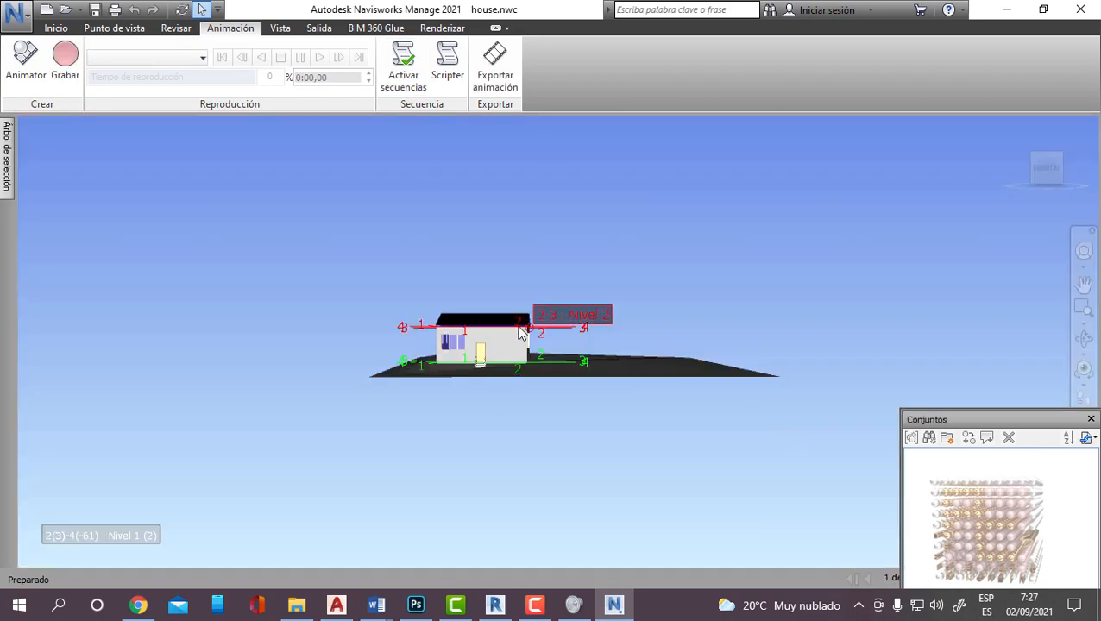
{"action": "middle_click_drag", "start_coordinate": [558, 342], "coordinate": [586, 358], "text": "shift"}
{"action": "scroll", "coordinate": [520, 412], "scroll_direction": "up", "scroll_amount": 1}
Step: Switch to Revit and open the default {3D} view of 1.rvt, oriented to show the house and its terrain
{"action": "left_click", "coordinate": [494, 605]}
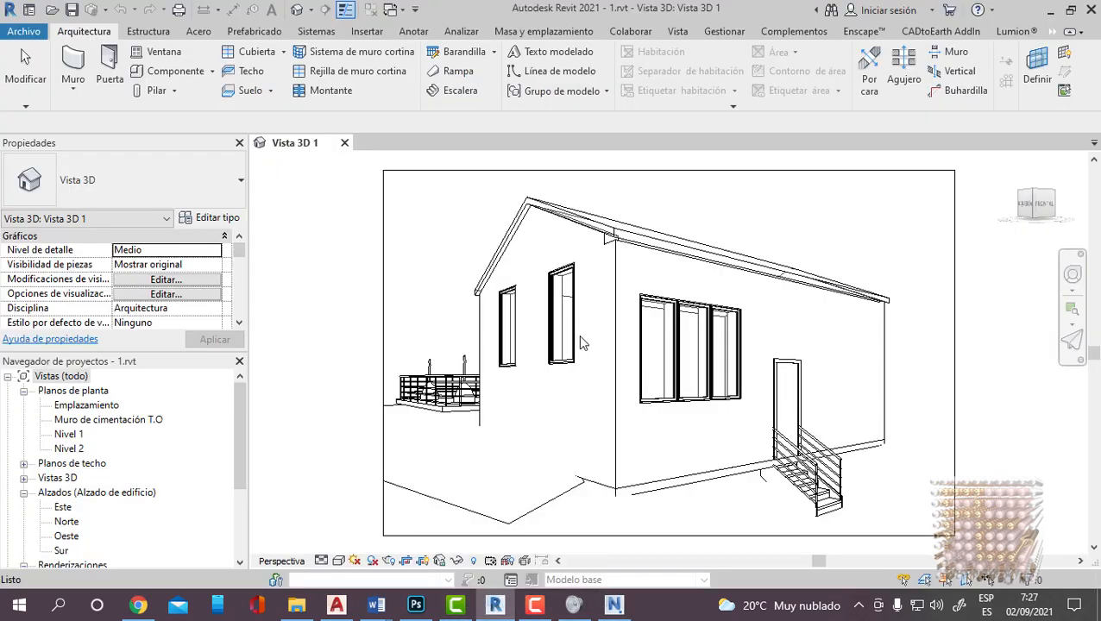
{"action": "left_click", "coordinate": [297, 9]}
{"action": "middle_click_drag", "start_coordinate": [866, 389], "coordinate": [929, 331], "text": "shift"}
{"action": "scroll", "coordinate": [792, 367], "scroll_direction": "up", "scroll_amount": 3}
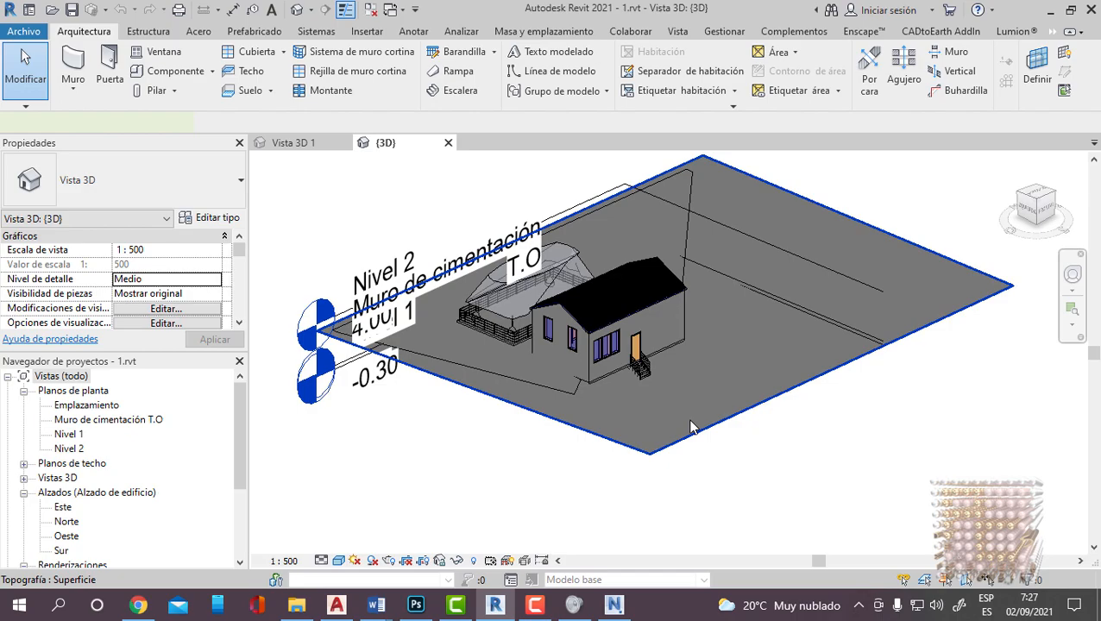
Step: Examine the topography surface and the mass above the fenced terrace in the 3D view, selecting each one
{"action": "left_click", "coordinate": [792, 366]}
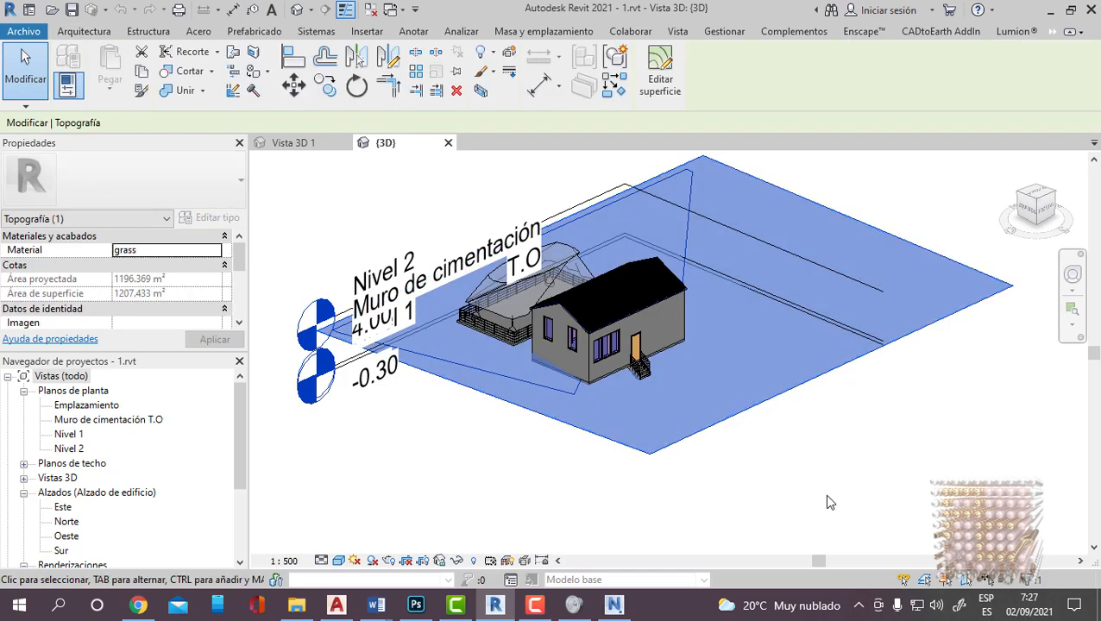
{"action": "left_click", "coordinate": [767, 518]}
{"action": "left_click", "coordinate": [555, 274]}
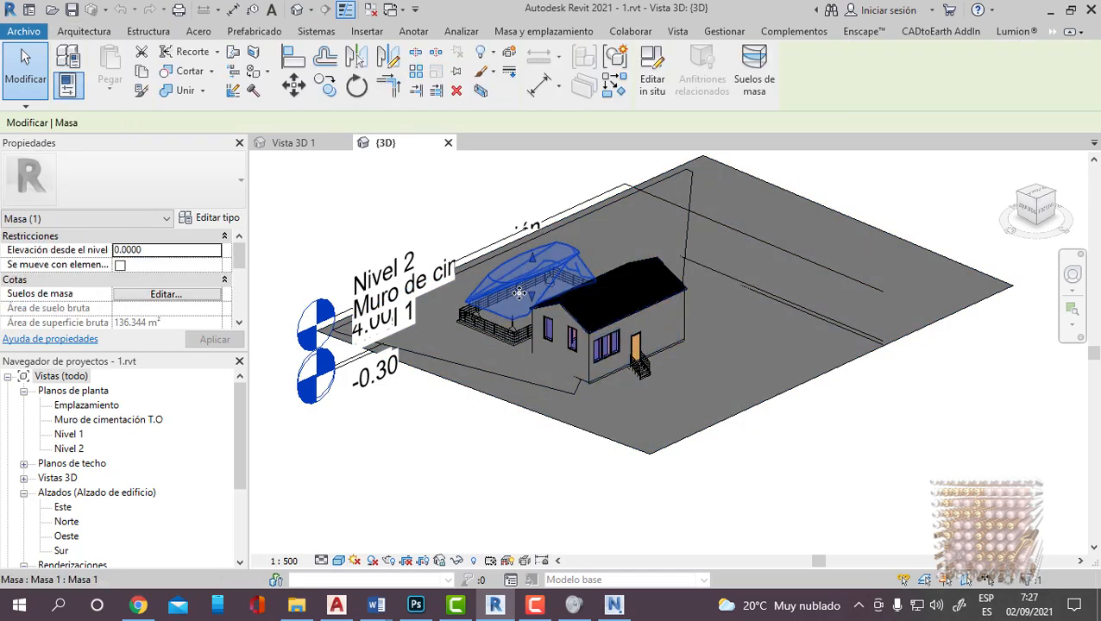
{"action": "scroll", "coordinate": [553, 277], "scroll_direction": "up", "scroll_amount": 3}
{"action": "scroll", "coordinate": [516, 339], "scroll_direction": "down", "scroll_amount": 3}
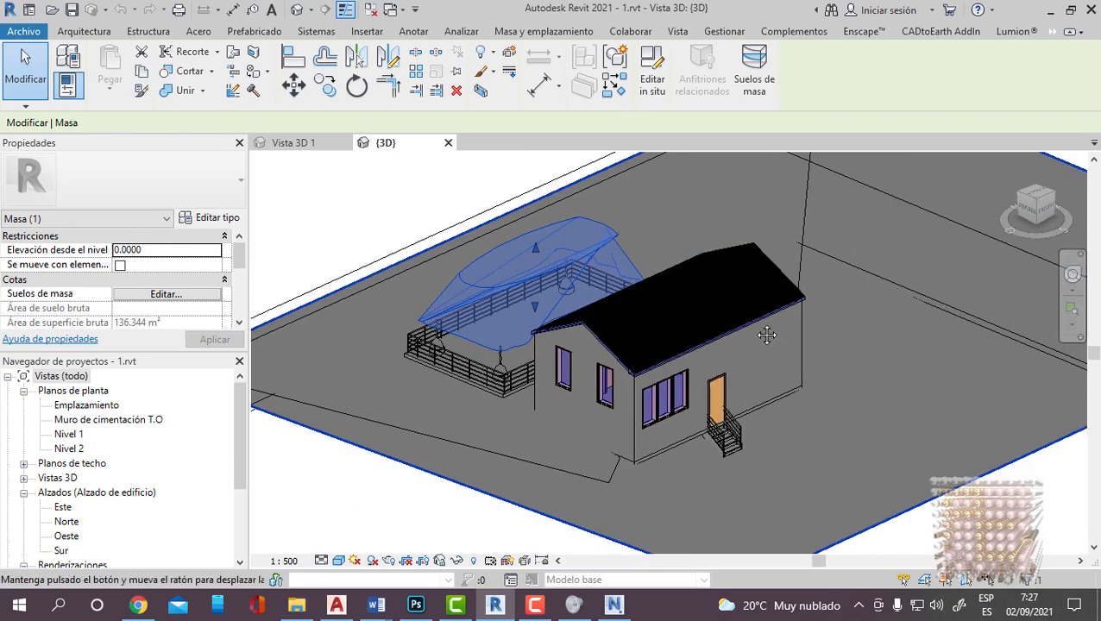
{"action": "scroll", "coordinate": [483, 295], "scroll_direction": "up", "scroll_amount": 1}
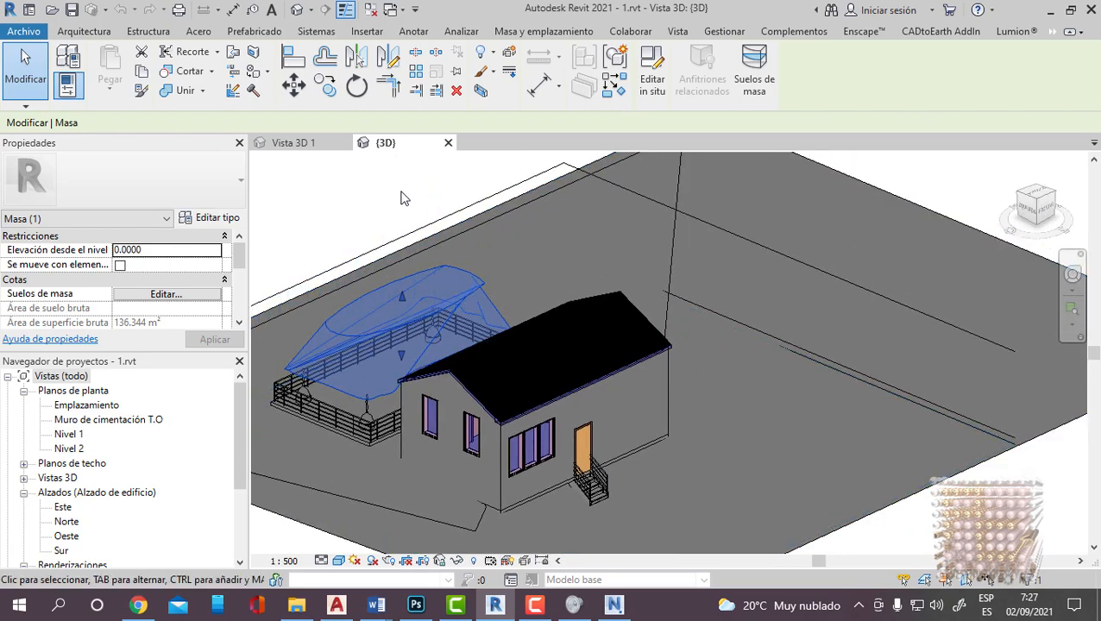
{"action": "key", "text": "Escape"}
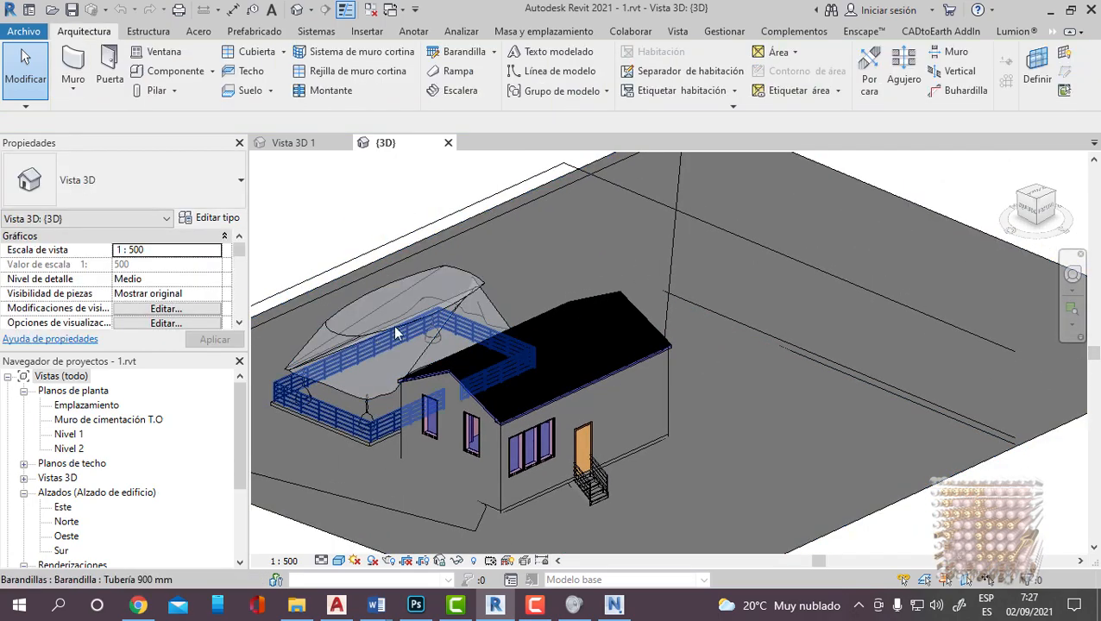
{"action": "left_click", "coordinate": [441, 288]}
{"action": "scroll", "coordinate": [373, 380], "scroll_direction": "up", "scroll_amount": 2}
{"action": "scroll", "coordinate": [474, 357], "scroll_direction": "down", "scroll_amount": 2}
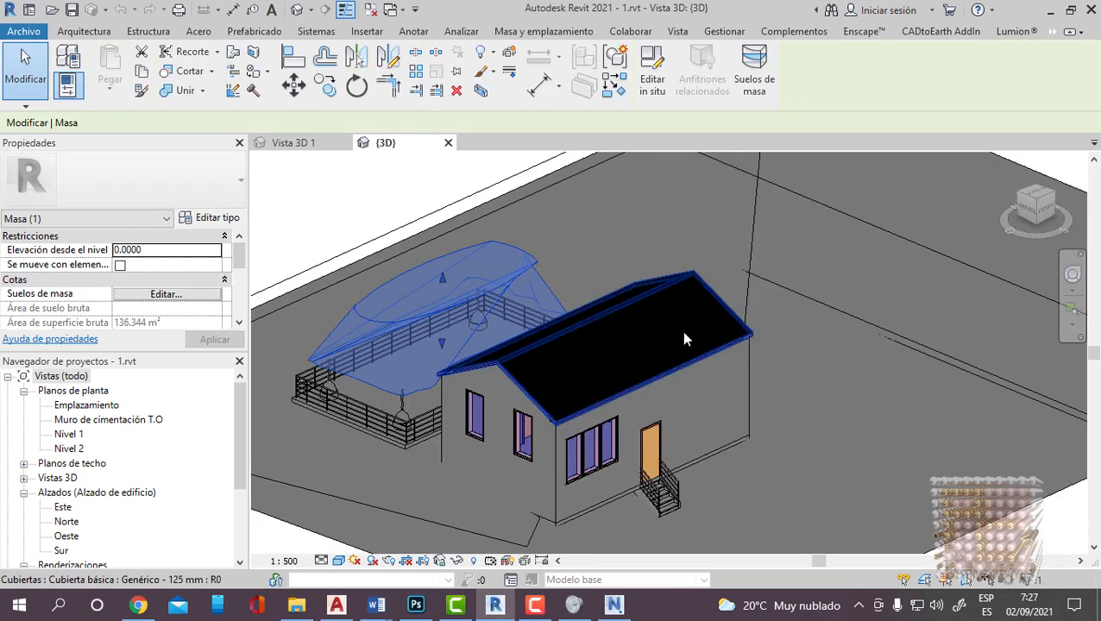
{"action": "middle_click_drag", "start_coordinate": [712, 450], "coordinate": [597, 396]}
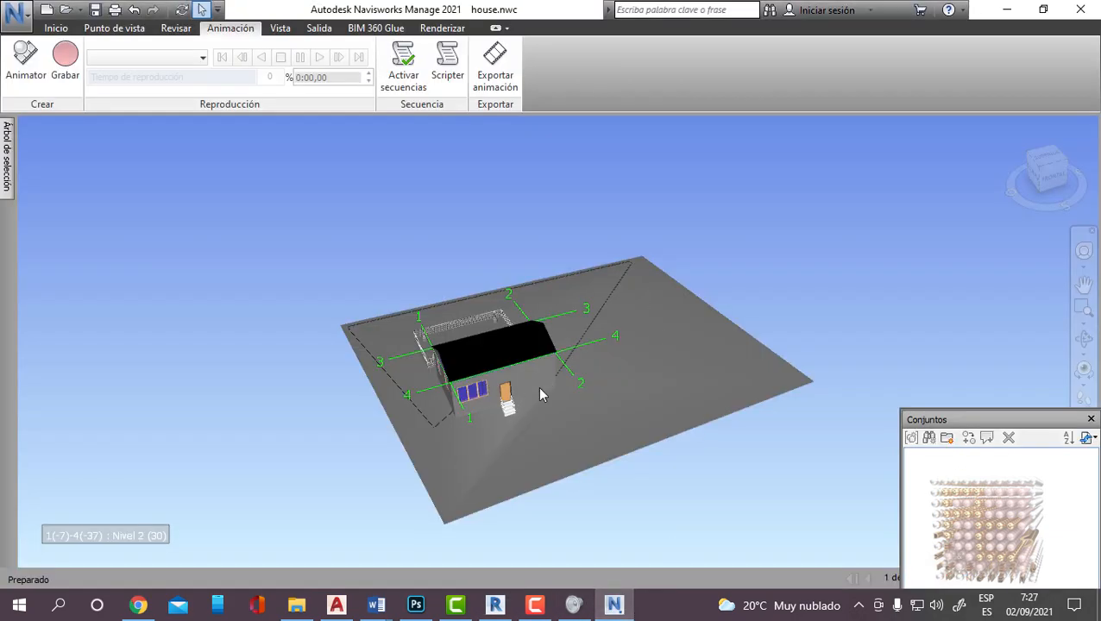
Step: Switch back to Navisworks and select the terrain of house.nwc for a closer look
{"action": "left_click", "coordinate": [540, 394]}
{"action": "scroll", "coordinate": [539, 395], "scroll_direction": "up", "scroll_amount": 5}
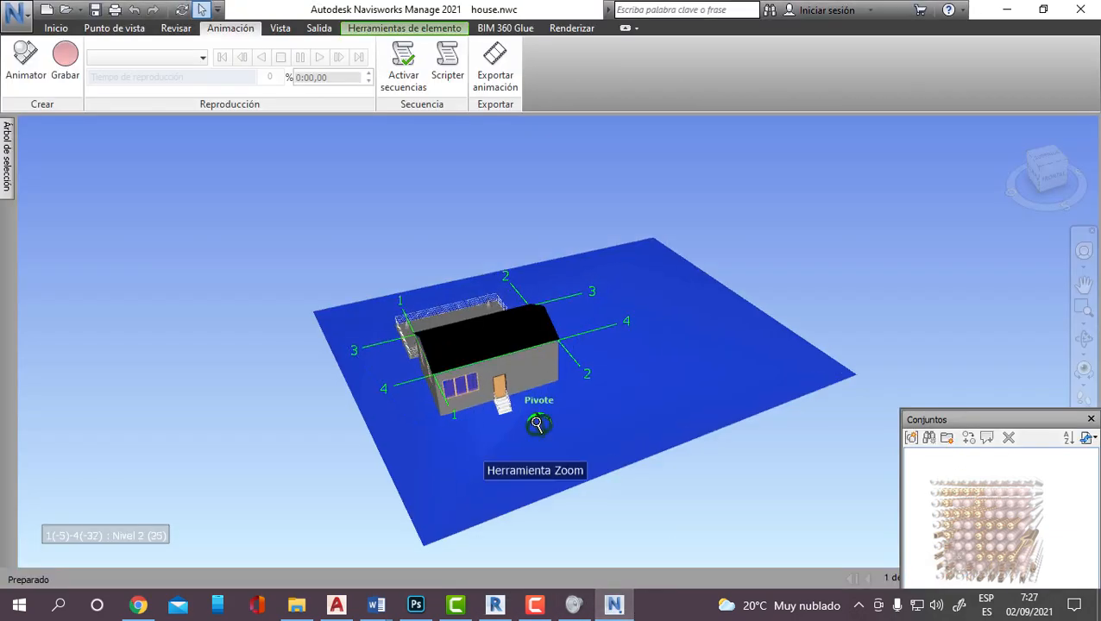
Step: Check the running capture in the screen recorder window and return to the house model
{"action": "left_click", "coordinate": [456, 605]}
{"action": "left_click", "coordinate": [456, 605]}
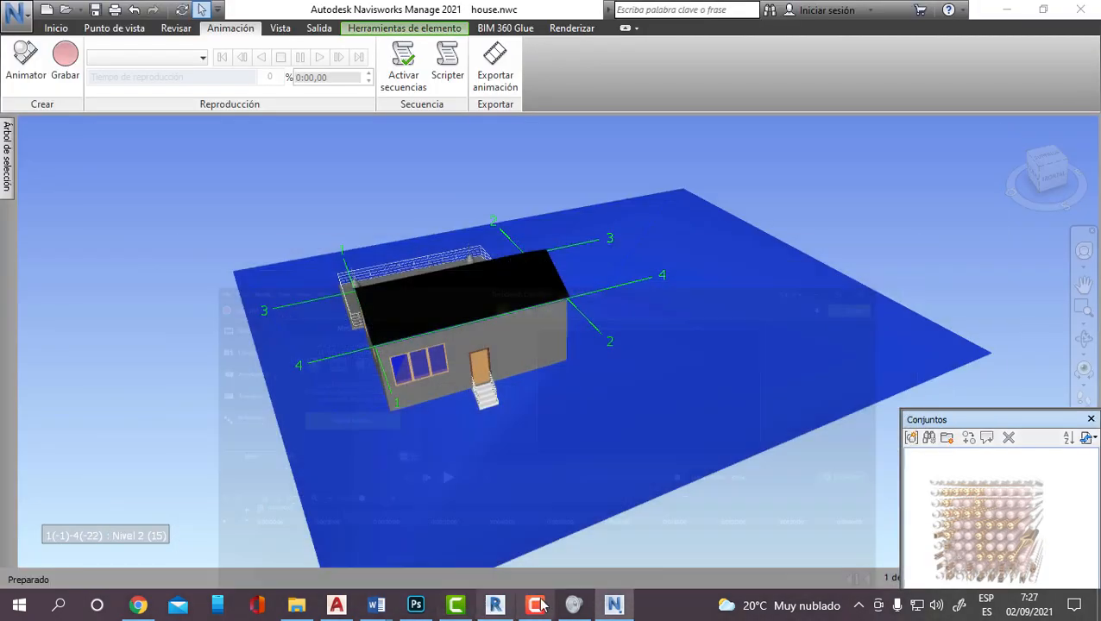
{"action": "left_click", "coordinate": [535, 605]}
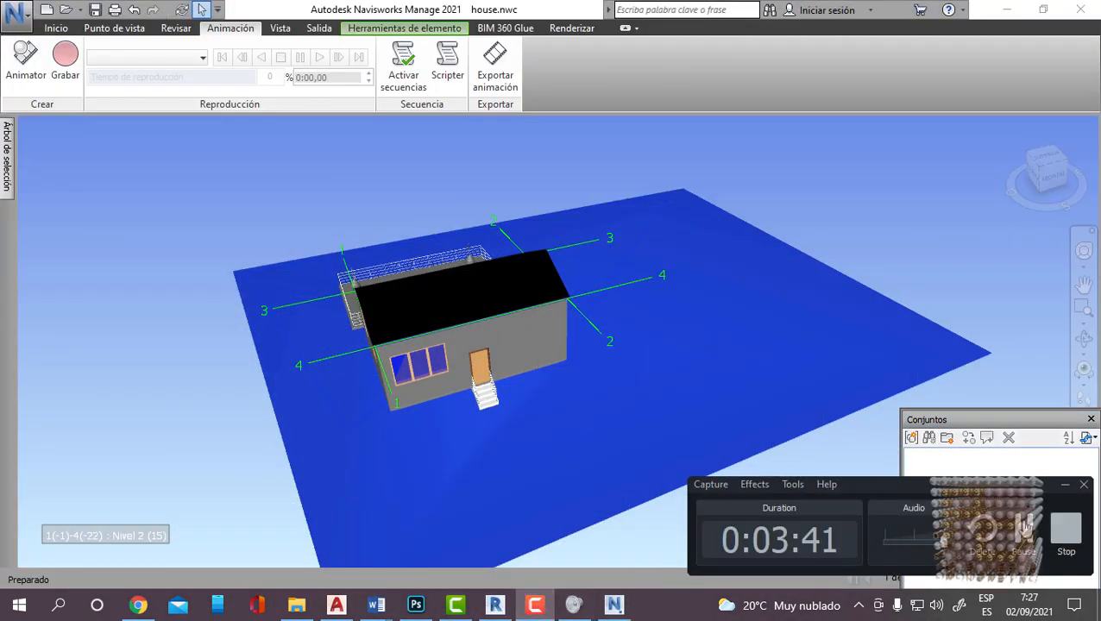
{"action": "left_click", "coordinate": [1070, 528]}
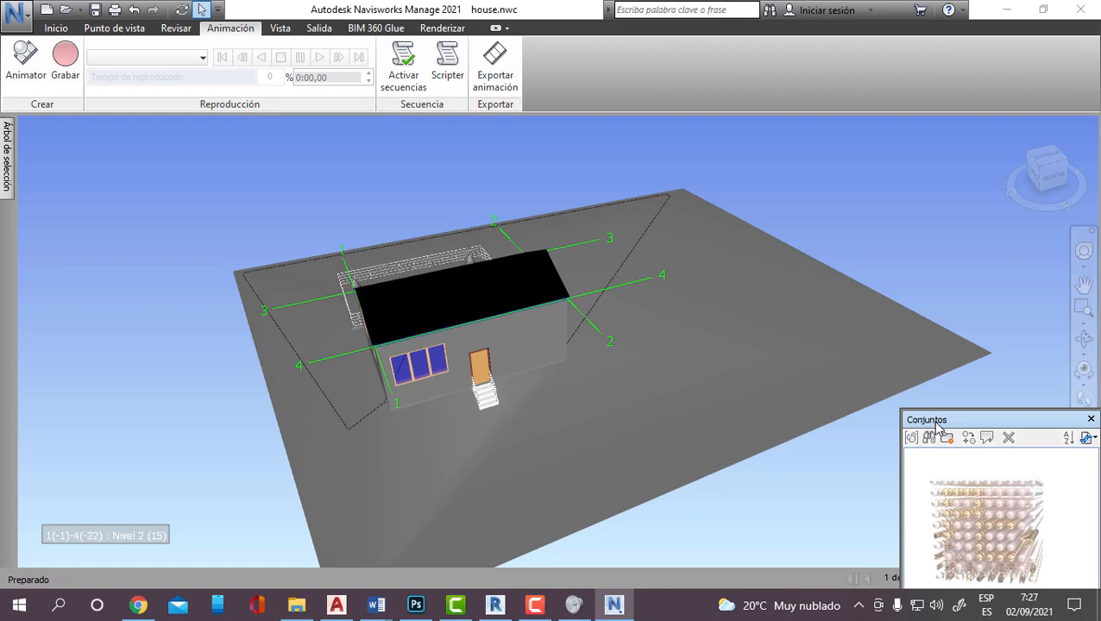
Step: Move the floating Conjuntos window over the upper-left part of the model view
{"action": "left_click_drag", "start_coordinate": [937, 427], "coordinate": [47, 127]}
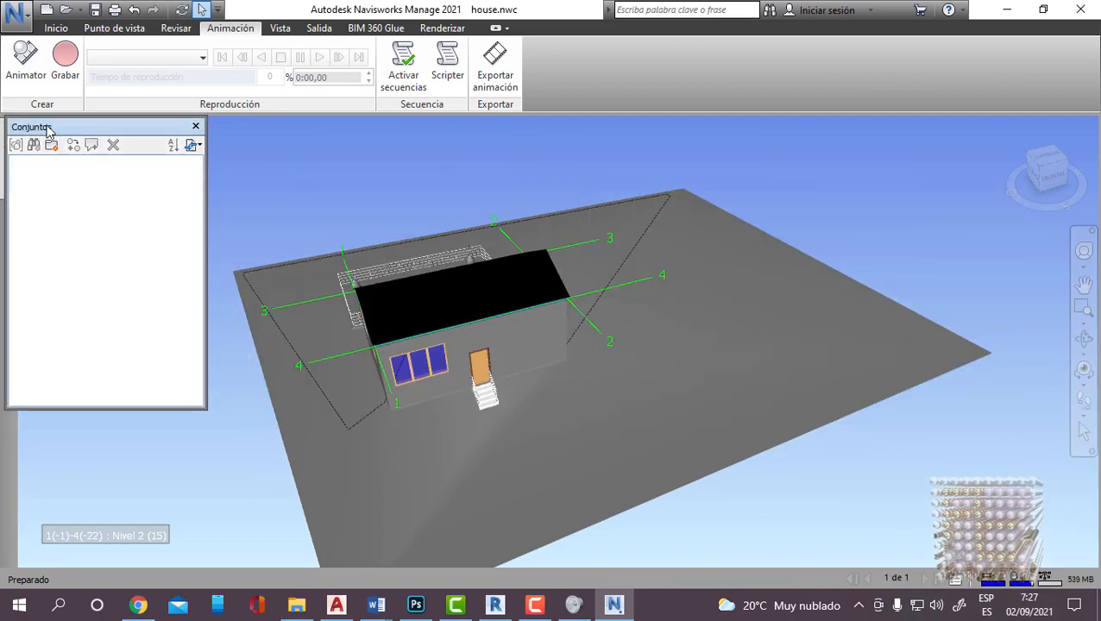
{"action": "left_click_drag", "start_coordinate": [58, 127], "coordinate": [56, 134]}
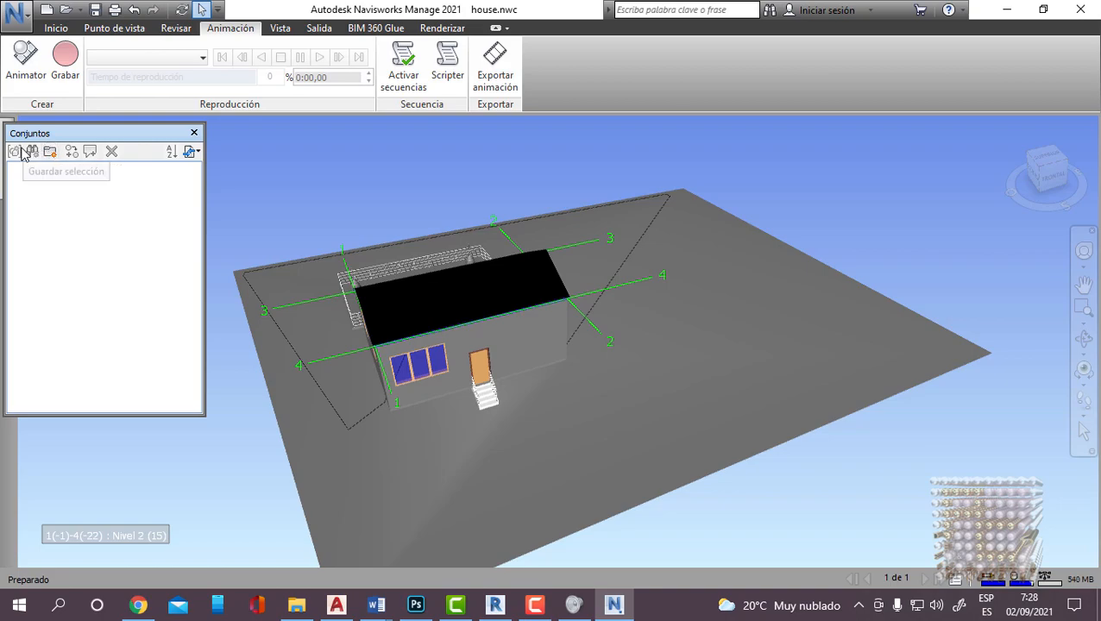
Step: Select all four exterior walls of the house together
{"action": "left_click", "coordinate": [494, 337]}
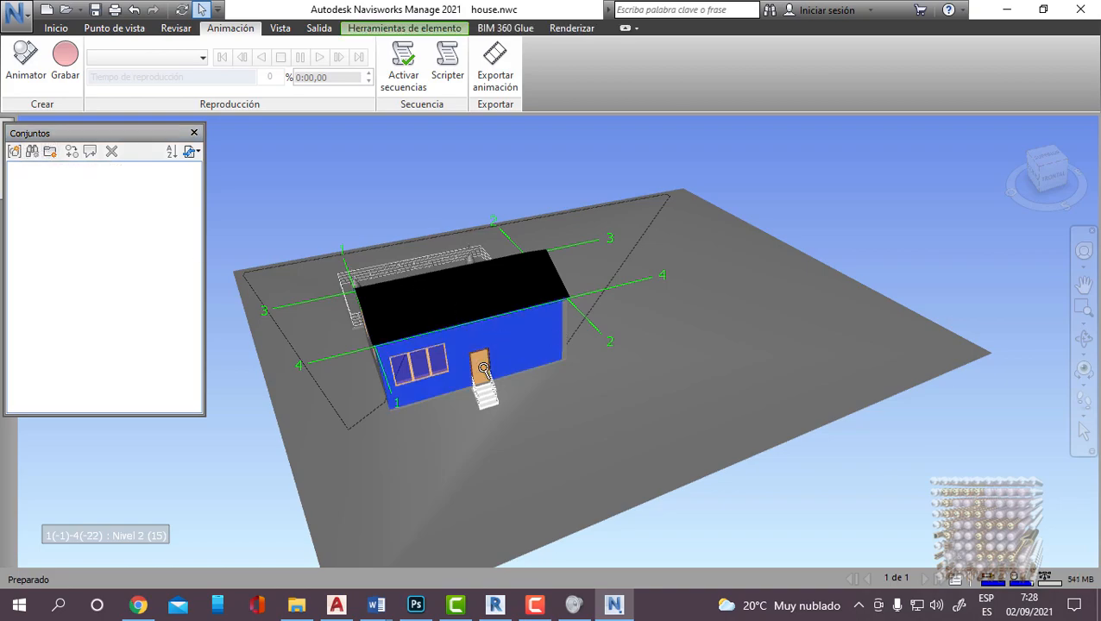
{"action": "scroll", "coordinate": [518, 380], "scroll_direction": "down", "scroll_amount": 2}
{"action": "mouse_move", "coordinate": [535, 414]}
{"action": "middle_mouse_down", "text": "shift"}
{"action": "mouse_move", "coordinate": [602, 337]}
{"action": "mouse_move", "coordinate": [850, 394]}
{"action": "middle_mouse_up", "text": "shift"}
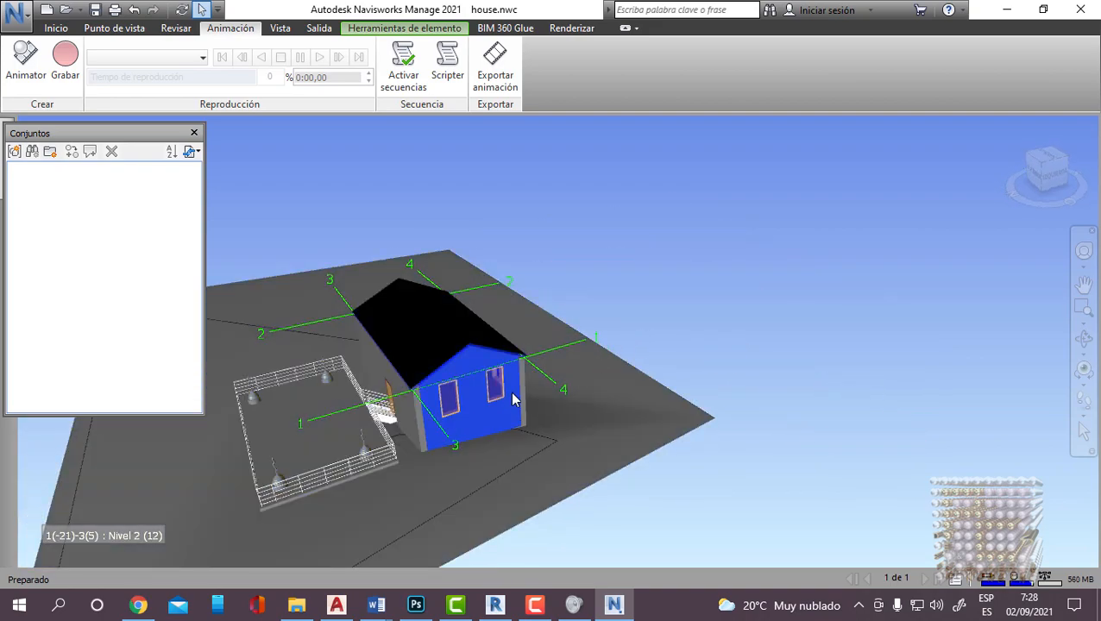
{"action": "left_click", "coordinate": [424, 414]}
{"action": "left_click", "coordinate": [423, 418]}
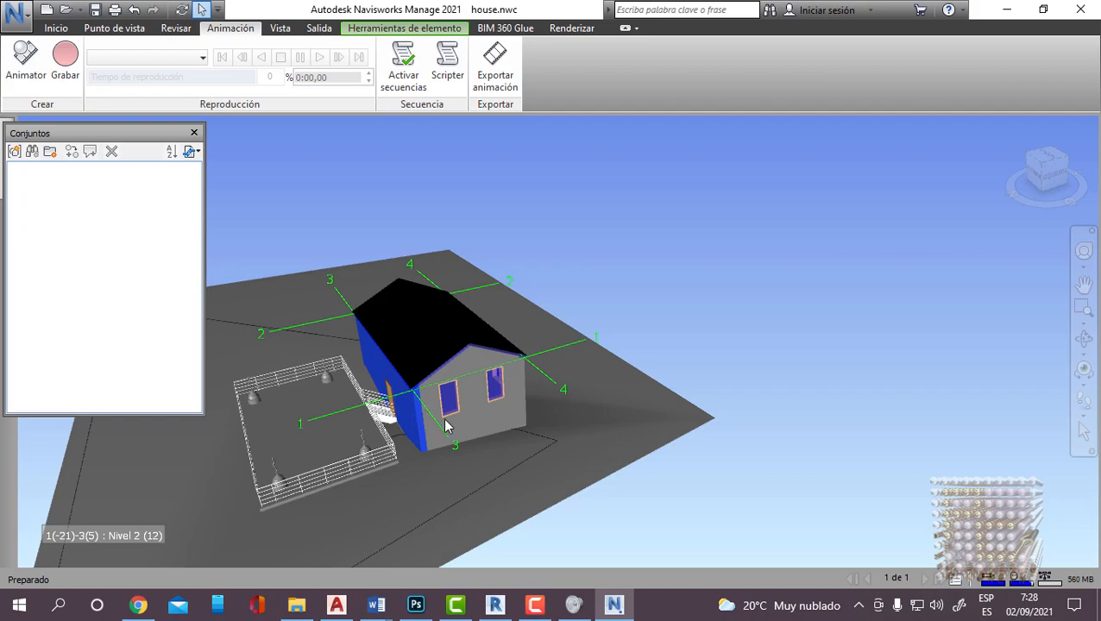
{"action": "left_click", "coordinate": [455, 419], "text": "ctrl"}
{"action": "middle_click_drag", "start_coordinate": [554, 408], "coordinate": [307, 385], "text": "shift"}
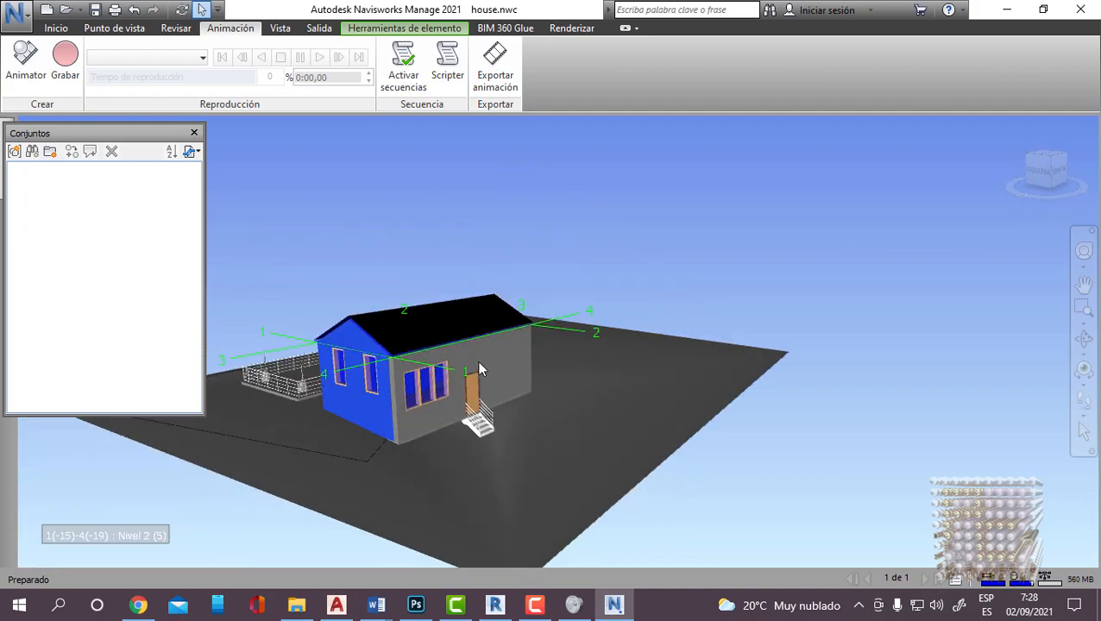
{"action": "left_click", "coordinate": [478, 371], "text": "ctrl"}
{"action": "middle_click_drag", "start_coordinate": [619, 397], "coordinate": [400, 399], "text": "shift"}
{"action": "left_click", "coordinate": [461, 407], "text": "ctrl"}
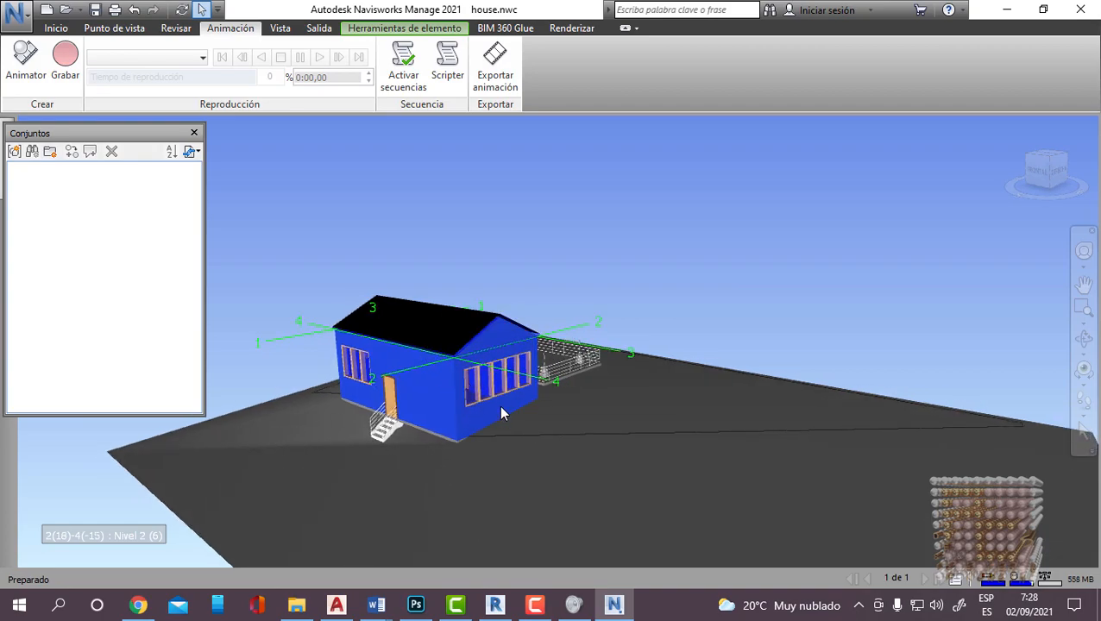
{"action": "middle_click_drag", "start_coordinate": [687, 349], "coordinate": [415, 367], "text": "shift"}
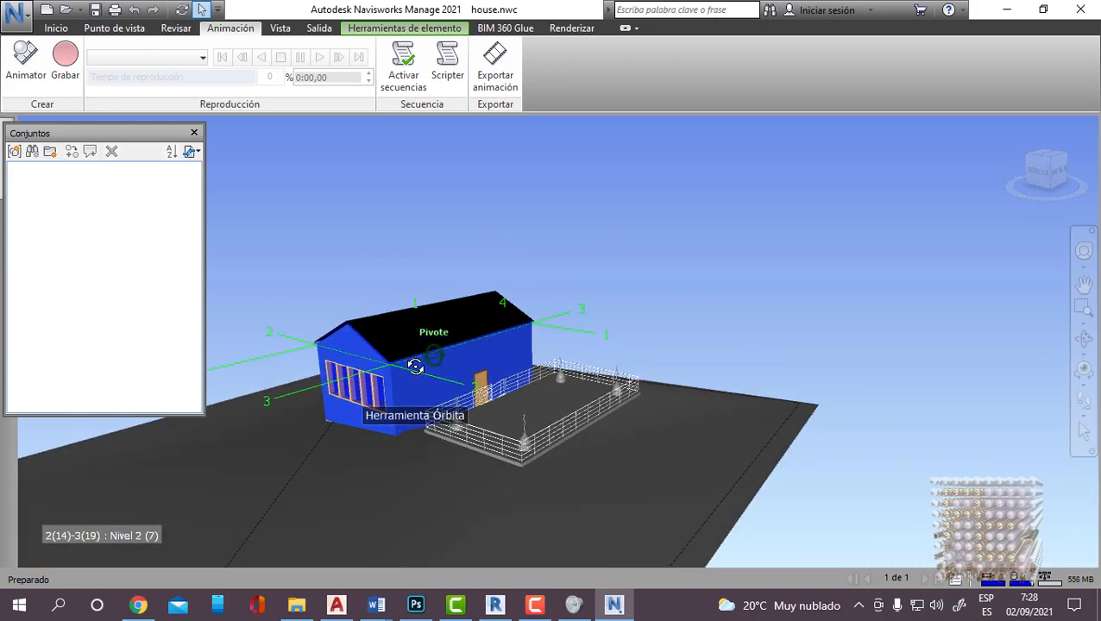
Step: Save the selected walls as a selection set named "walls" and clear the selection
{"action": "left_click", "coordinate": [14, 152]}
{"action": "type", "text": "wa"}
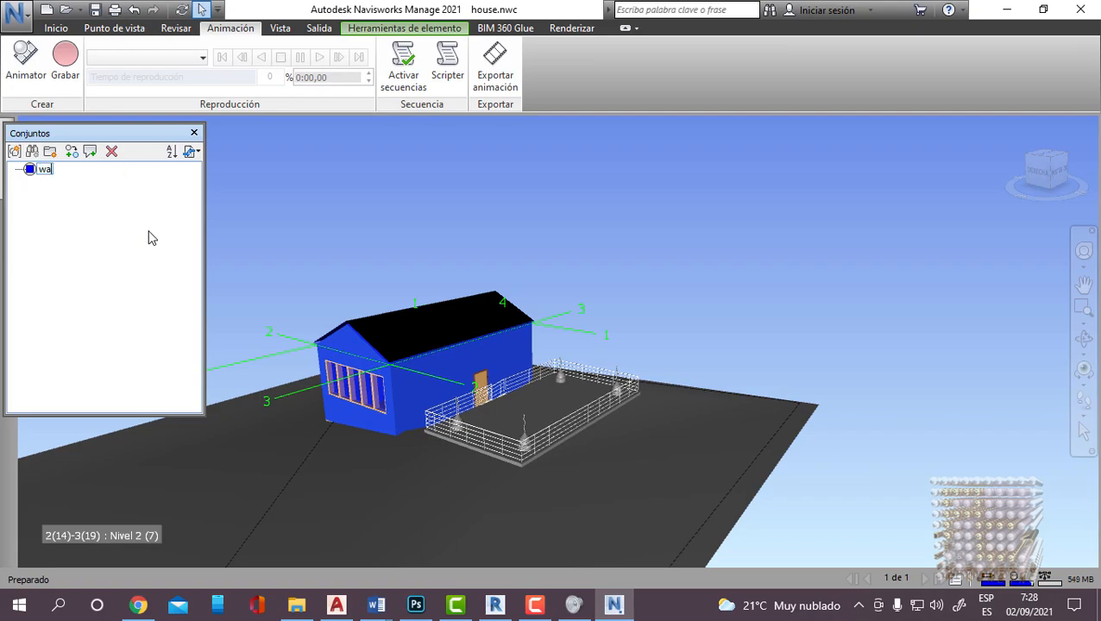
{"action": "type", "text": "ll"}
{"action": "key", "text": "BackSpace"}
{"action": "type", "text": "s"}
{"action": "left_click", "coordinate": [259, 279]}
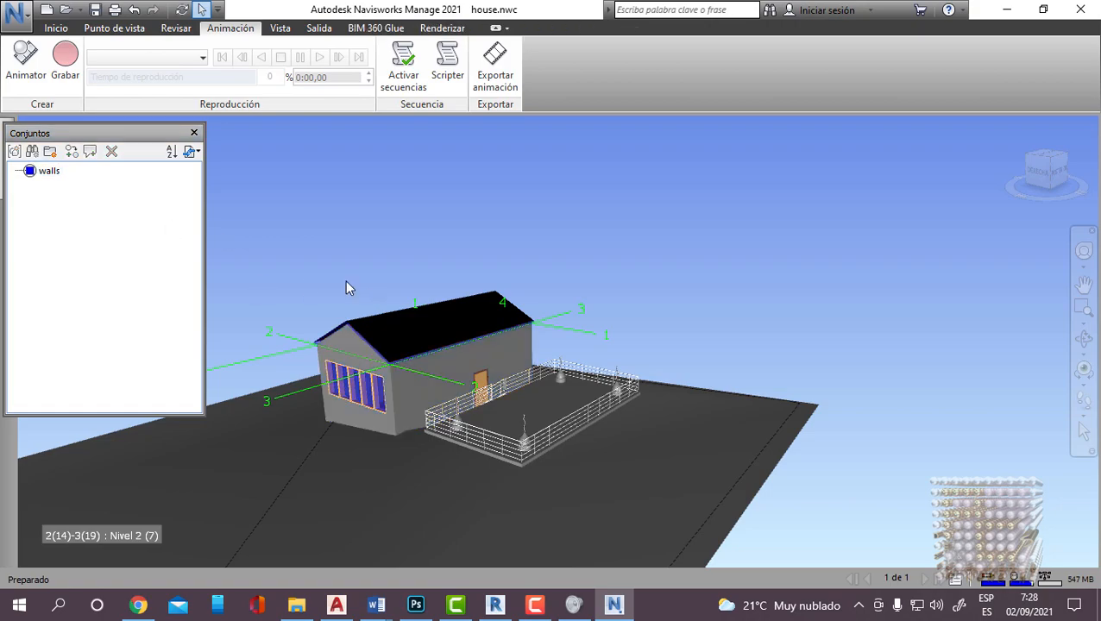
Step: Select the terrain surface and save it as a selection set named "topography"
{"action": "scroll", "coordinate": [363, 436], "scroll_direction": "up", "scroll_amount": 3}
{"action": "middle_click_drag", "start_coordinate": [364, 436], "coordinate": [672, 341], "text": "shift"}
{"action": "left_click", "coordinate": [676, 352]}
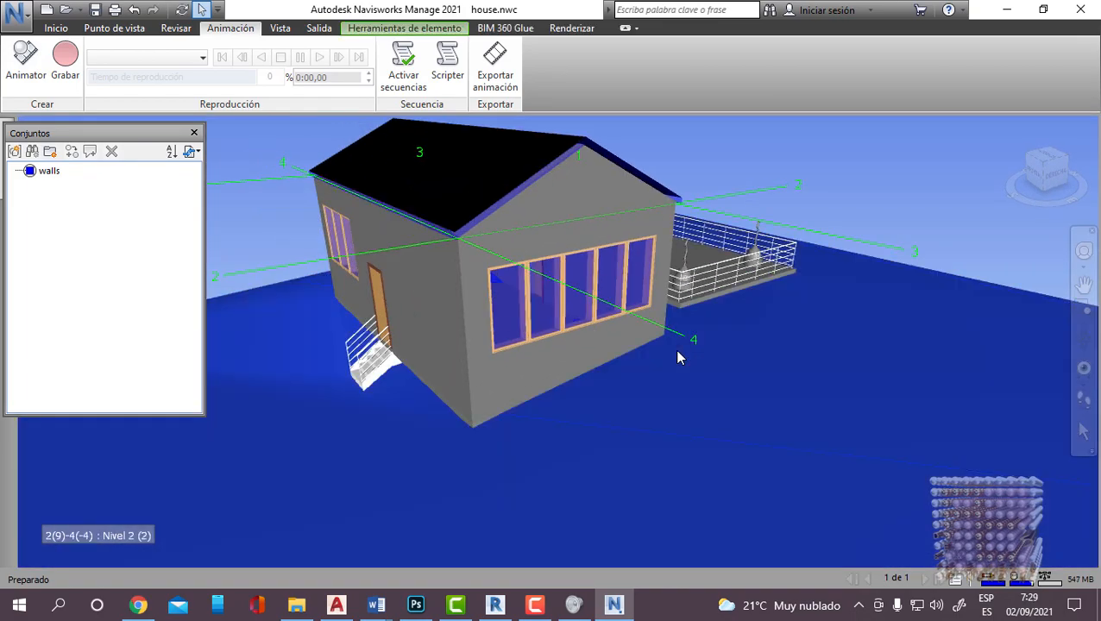
{"action": "left_click", "coordinate": [14, 151]}
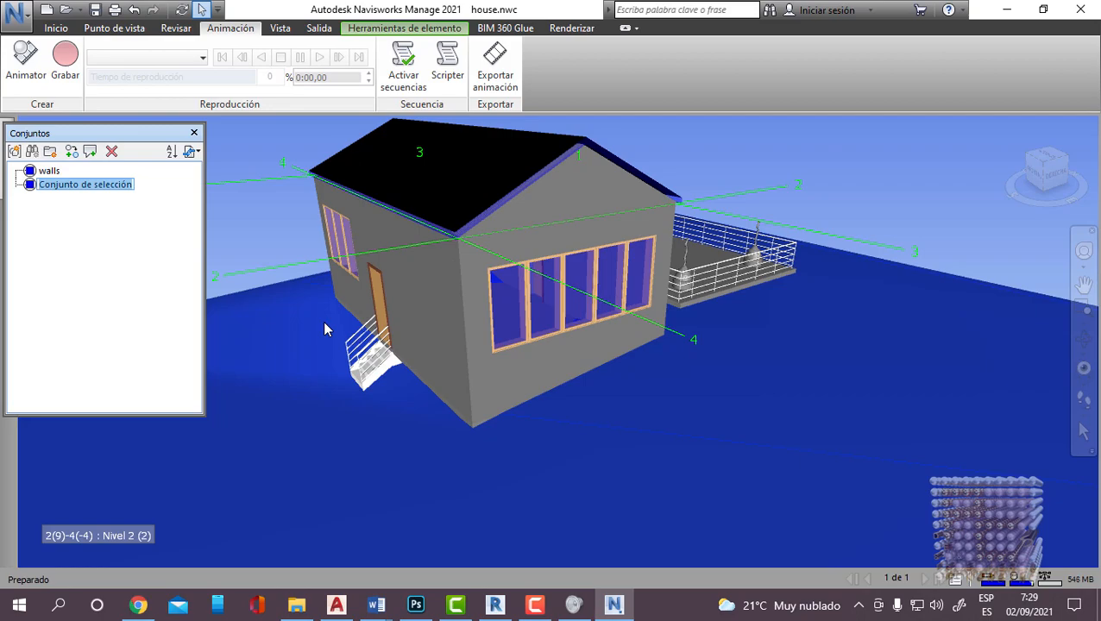
{"action": "type", "text": "topography"}
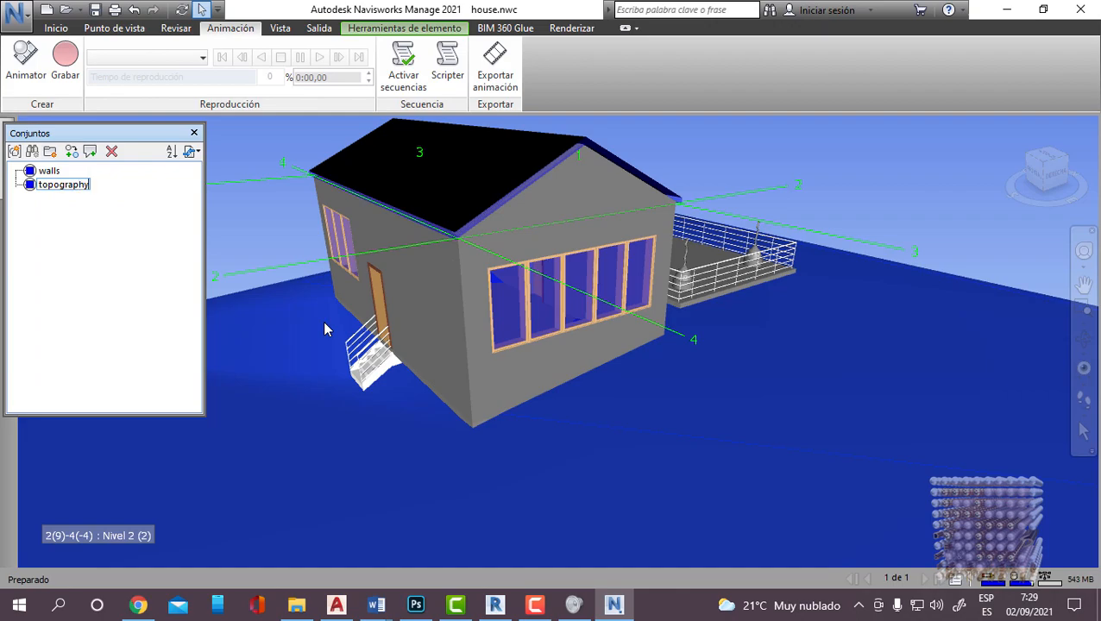
{"action": "left_click", "coordinate": [869, 292]}
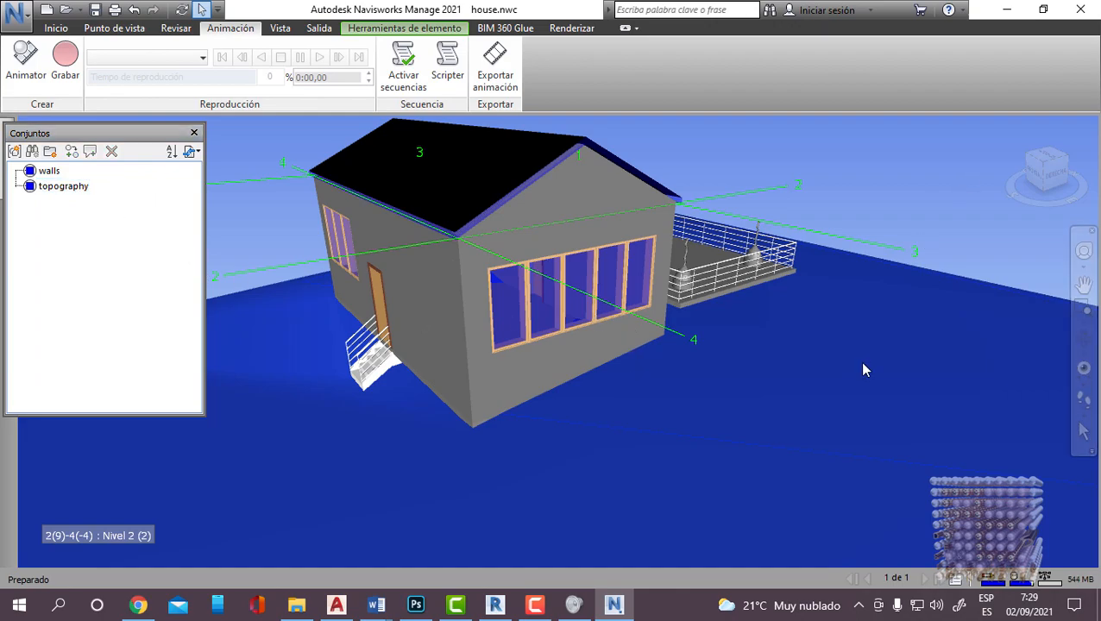
Step: Clear the terrain selection and select the floor slab of the house
{"action": "key", "text": "Escape"}
{"action": "scroll", "coordinate": [565, 259], "scroll_direction": "up", "scroll_amount": 2}
{"action": "middle_click_drag", "start_coordinate": [565, 259], "coordinate": [580, 339], "text": "shift"}
{"action": "scroll", "coordinate": [545, 457], "scroll_direction": "down", "scroll_amount": 2}
{"action": "middle_click_drag", "start_coordinate": [545, 457], "coordinate": [863, 378]}
{"action": "scroll", "coordinate": [523, 246], "scroll_direction": "down", "scroll_amount": 2}
{"action": "middle_click_drag", "start_coordinate": [618, 310], "coordinate": [570, 329], "text": "shift"}
{"action": "scroll", "coordinate": [638, 283], "scroll_direction": "down", "scroll_amount": 2}
{"action": "scroll", "coordinate": [638, 283], "scroll_direction": "up", "scroll_amount": 2}
{"action": "left_click", "coordinate": [570, 329]}
{"action": "scroll", "coordinate": [636, 368], "scroll_direction": "down", "scroll_amount": 2}
{"action": "middle_click_drag", "start_coordinate": [636, 369], "coordinate": [612, 399], "text": "shift"}
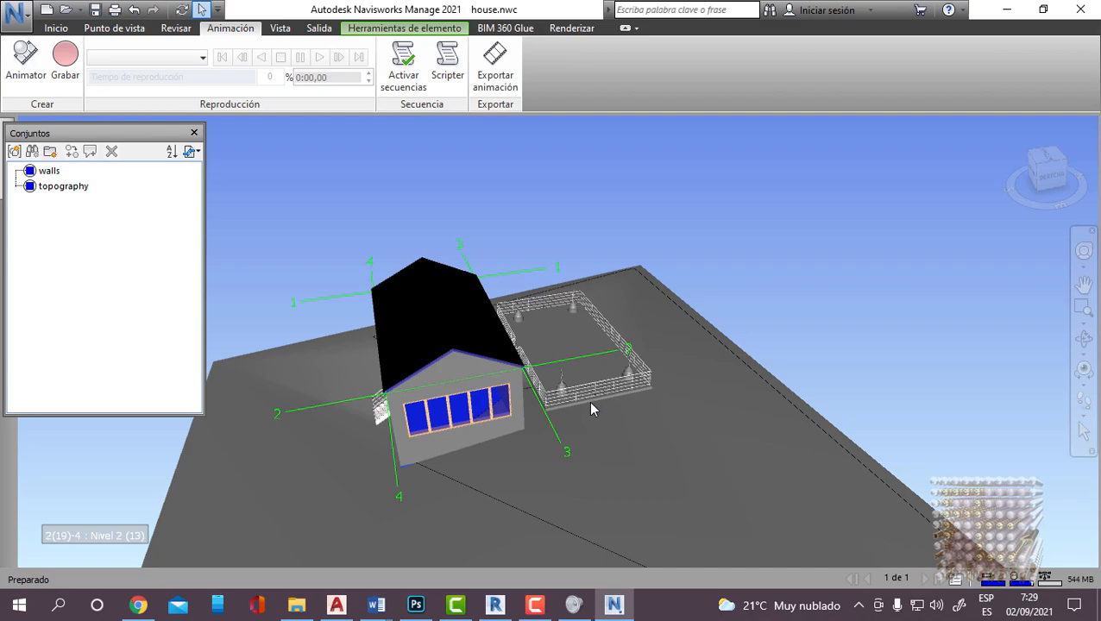
Step: Add the terrace slab to the selection and save both slabs as a selection set named "fondations slabs"
{"action": "left_click", "coordinate": [575, 402]}
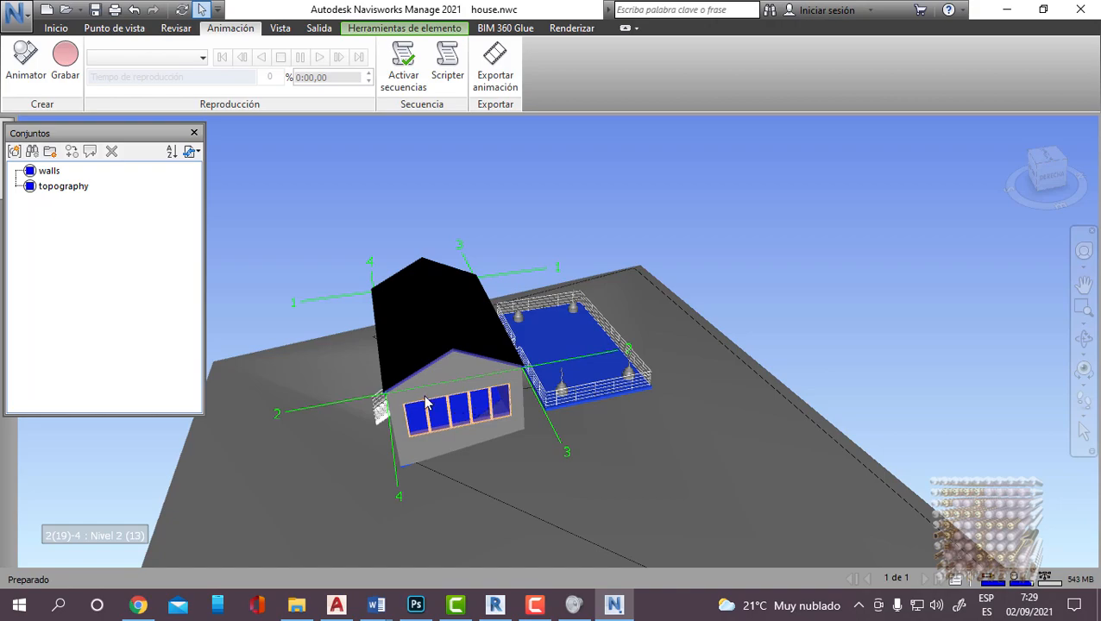
{"action": "left_click", "coordinate": [13, 151]}
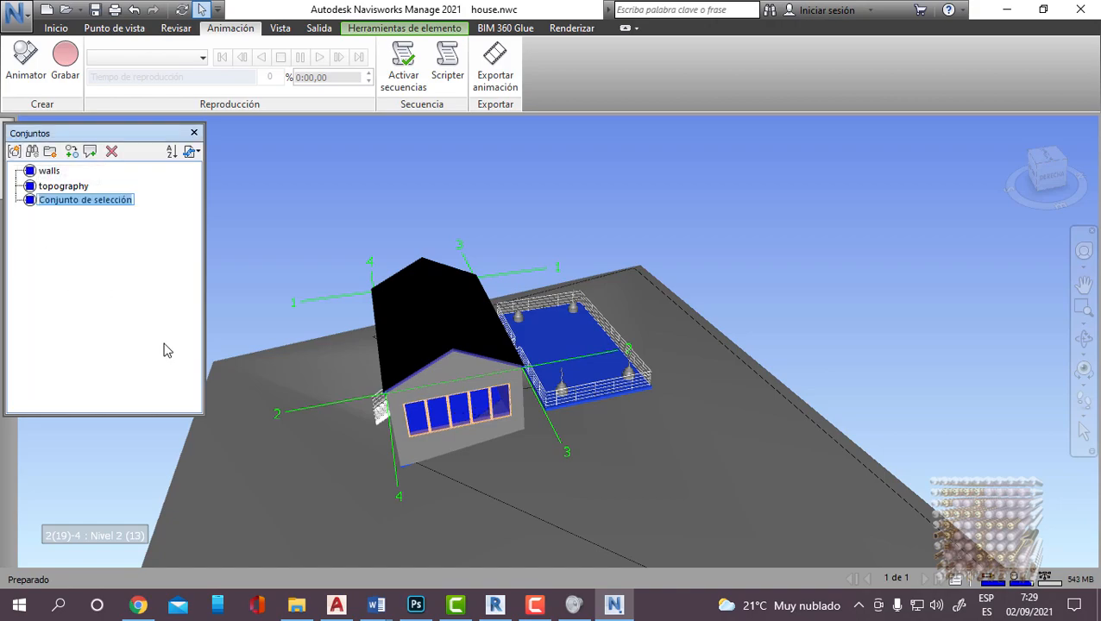
{"action": "type", "text": "fondations slabs"}
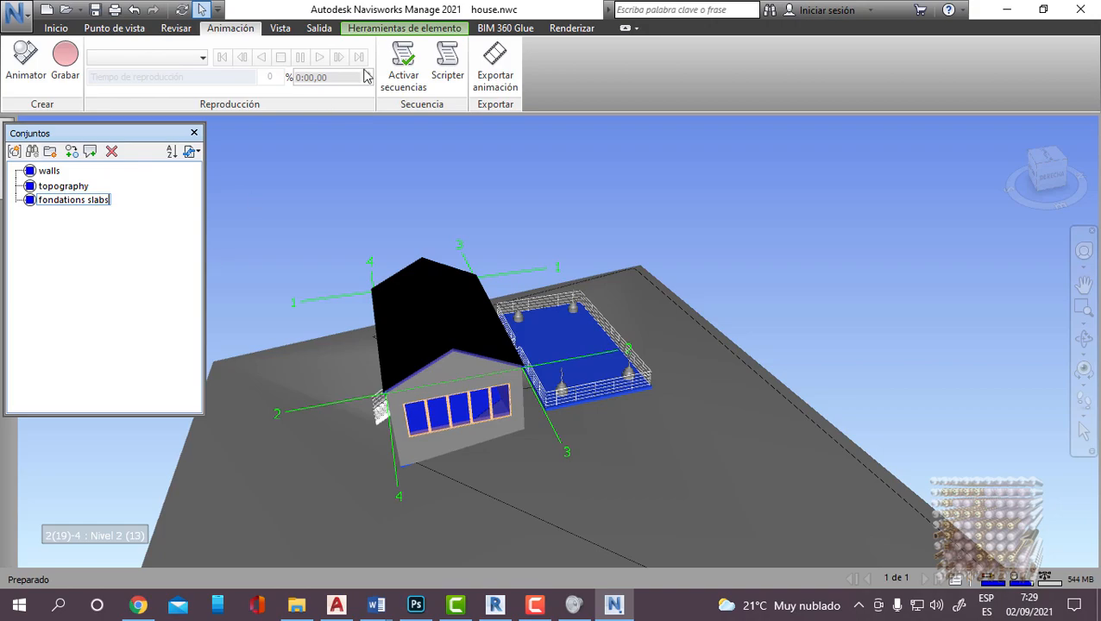
Step: Clear the slab selection and try to select the front entrance stairs together with the terrace stairs
{"action": "left_click", "coordinate": [524, 176]}
{"action": "scroll", "coordinate": [536, 434], "scroll_direction": "down", "scroll_amount": 3}
{"action": "middle_click_drag", "start_coordinate": [524, 383], "coordinate": [686, 403], "text": "shift"}
{"action": "scroll", "coordinate": [467, 480], "scroll_direction": "up", "scroll_amount": 5}
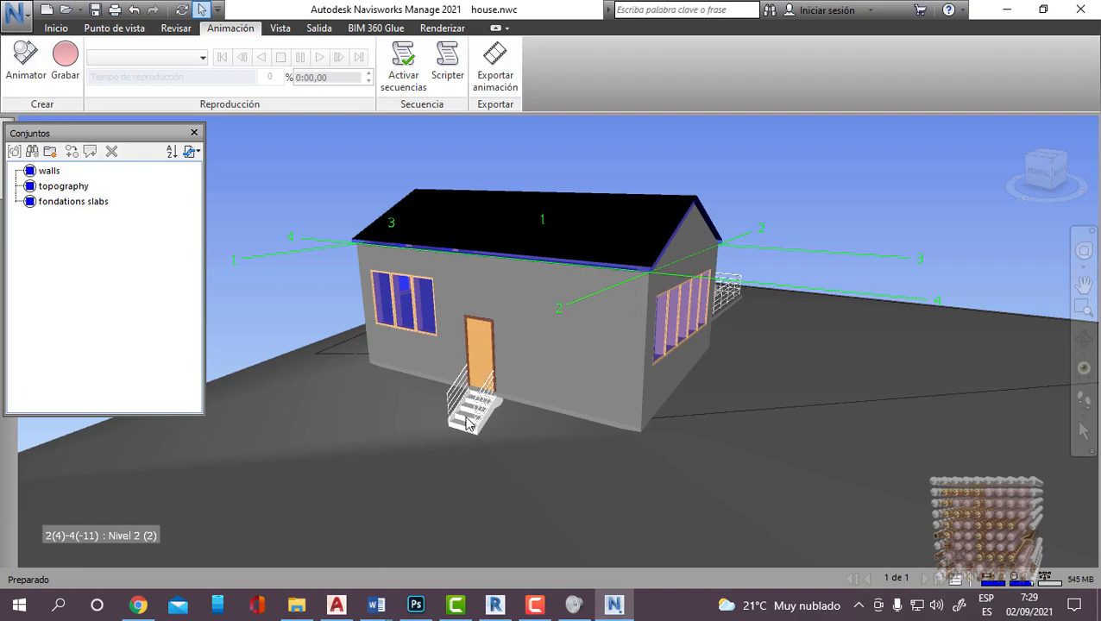
{"action": "left_click", "coordinate": [467, 422]}
{"action": "middle_click_drag", "start_coordinate": [850, 410], "coordinate": [723, 404], "text": "shift"}
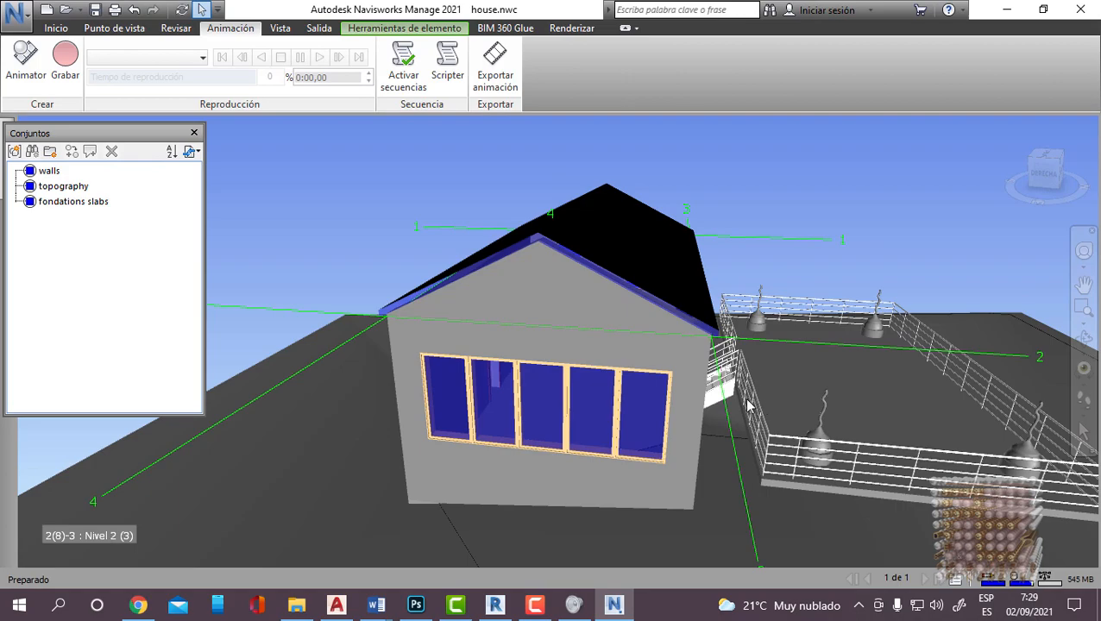
{"action": "left_click", "coordinate": [724, 380]}
{"action": "middle_click_drag", "start_coordinate": [765, 426], "coordinate": [896, 436], "text": "shift"}
{"action": "scroll", "coordinate": [482, 444], "scroll_direction": "up", "scroll_amount": 1}
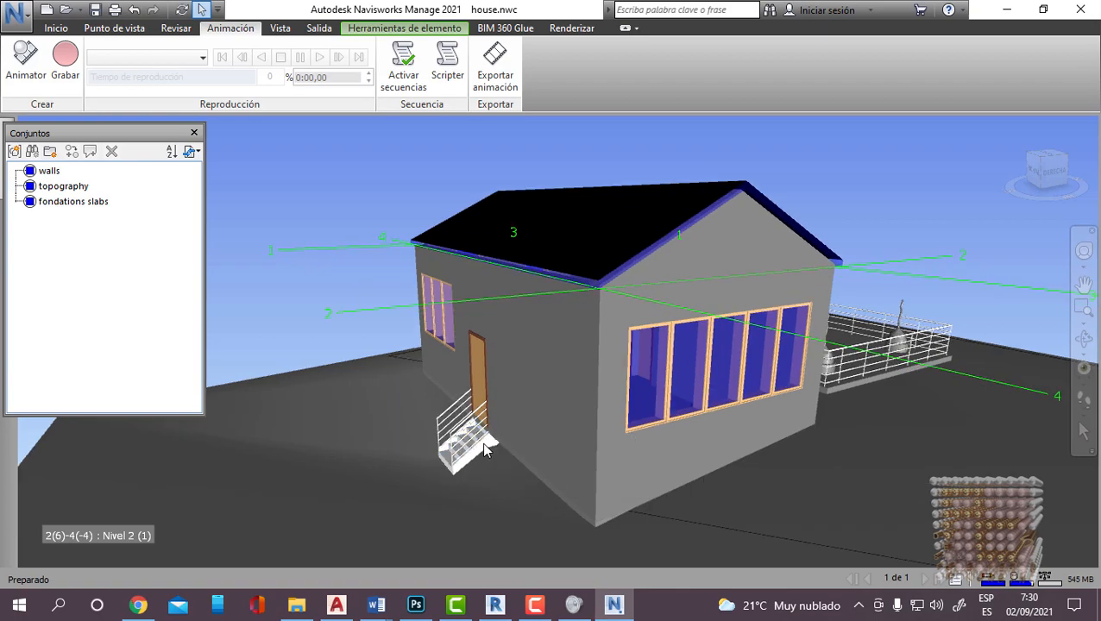
Step: Try to reselect the front entrance stairs from a closer view of the door
{"action": "scroll", "coordinate": [678, 483], "scroll_direction": "down", "scroll_amount": 1}
{"action": "middle_click_drag", "start_coordinate": [678, 483], "coordinate": [535, 469], "text": "shift"}
{"action": "left_click", "coordinate": [482, 439]}
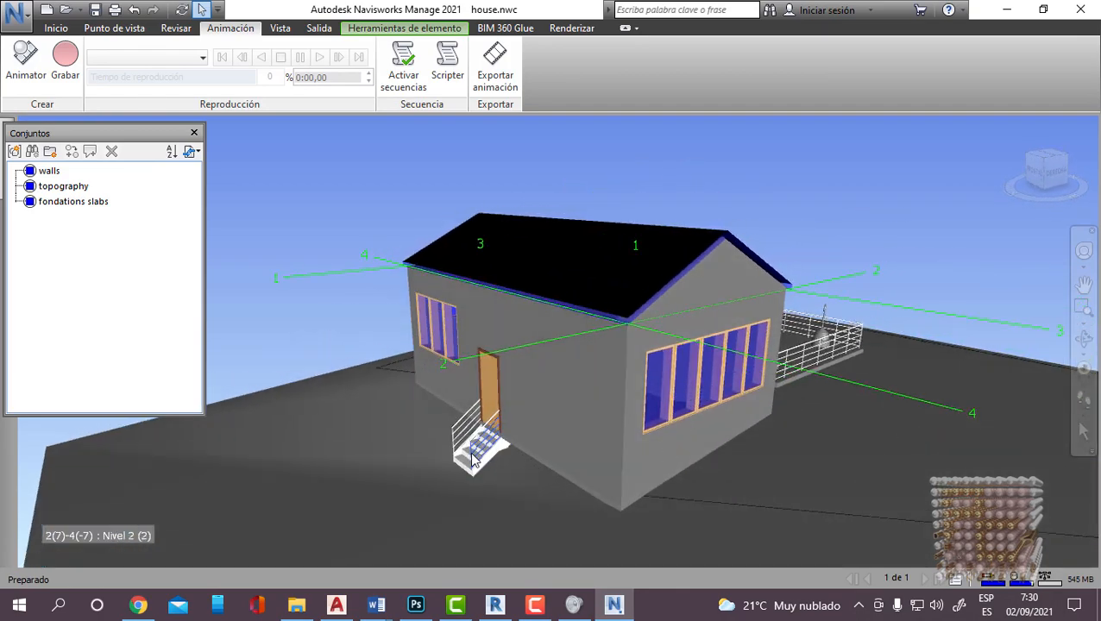
{"action": "mouse_move", "coordinate": [466, 466]}
{"action": "middle_mouse_down", "text": "shift"}
{"action": "mouse_move", "coordinate": [533, 484]}
{"action": "mouse_move", "coordinate": [654, 452]}
{"action": "mouse_move", "coordinate": [671, 489]}
{"action": "mouse_move", "coordinate": [475, 467]}
{"action": "middle_mouse_up", "text": "shift"}
{"action": "left_click", "coordinate": [474, 457]}
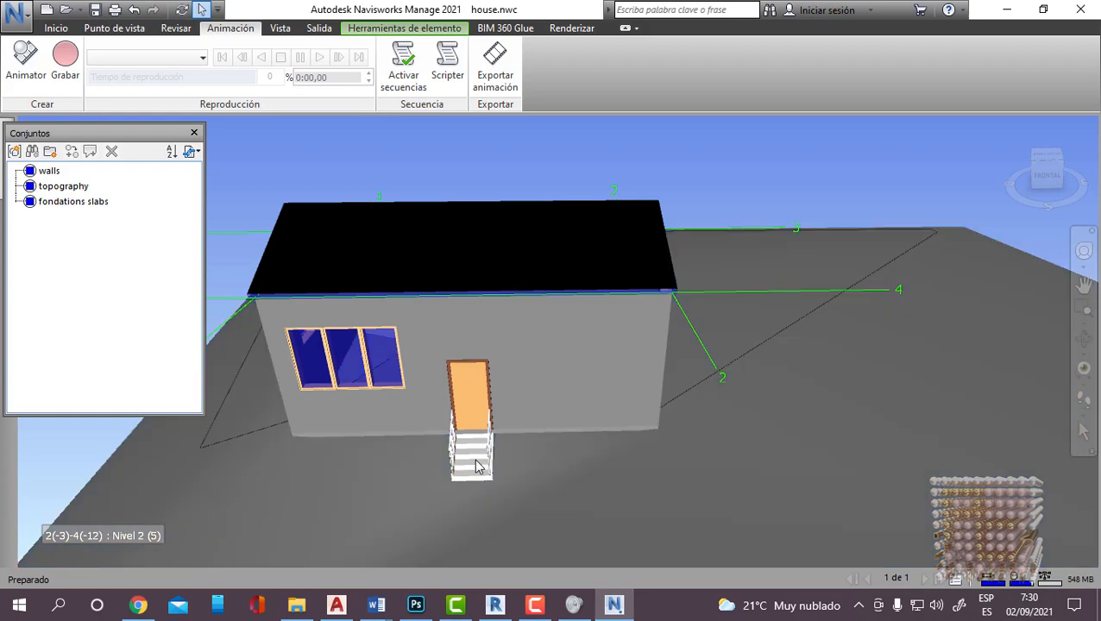
Step: Look for a view that shows both staircases and try to add the terrace stairs to the front stairs selection
{"action": "mouse_move", "coordinate": [491, 461]}
{"action": "middle_mouse_down", "text": "shift"}
{"action": "mouse_move", "coordinate": [457, 455]}
{"action": "mouse_move", "coordinate": [496, 462]}
{"action": "middle_mouse_up", "text": "shift"}
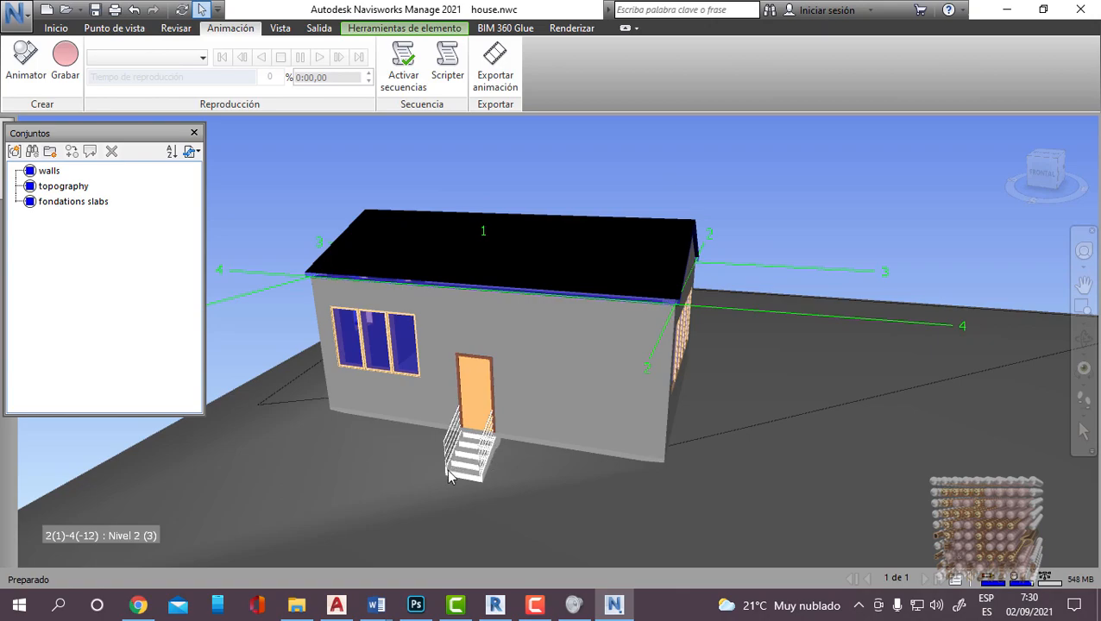
{"action": "mouse_move", "coordinate": [769, 434]}
{"action": "middle_mouse_down", "text": "shift"}
{"action": "mouse_move", "coordinate": [594, 434]}
{"action": "mouse_move", "coordinate": [575, 423]}
{"action": "mouse_move", "coordinate": [458, 448]}
{"action": "mouse_move", "coordinate": [871, 457]}
{"action": "mouse_move", "coordinate": [805, 479]}
{"action": "mouse_move", "coordinate": [732, 424]}
{"action": "mouse_move", "coordinate": [764, 467]}
{"action": "middle_mouse_up", "text": "shift"}
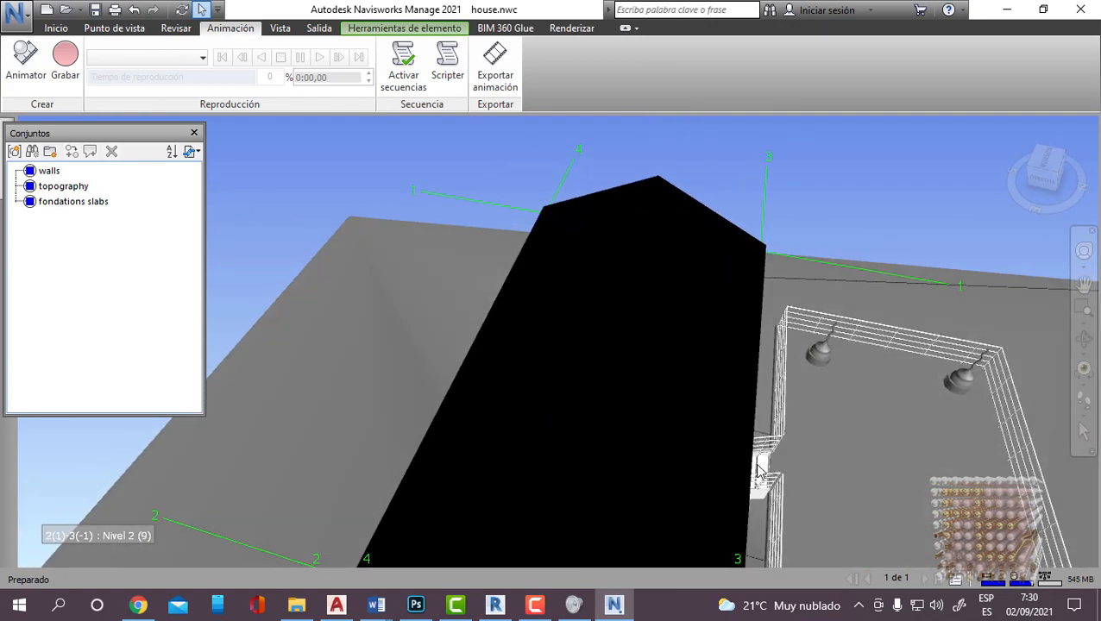
{"action": "middle_click_drag", "start_coordinate": [830, 476], "coordinate": [747, 496], "text": "shift"}
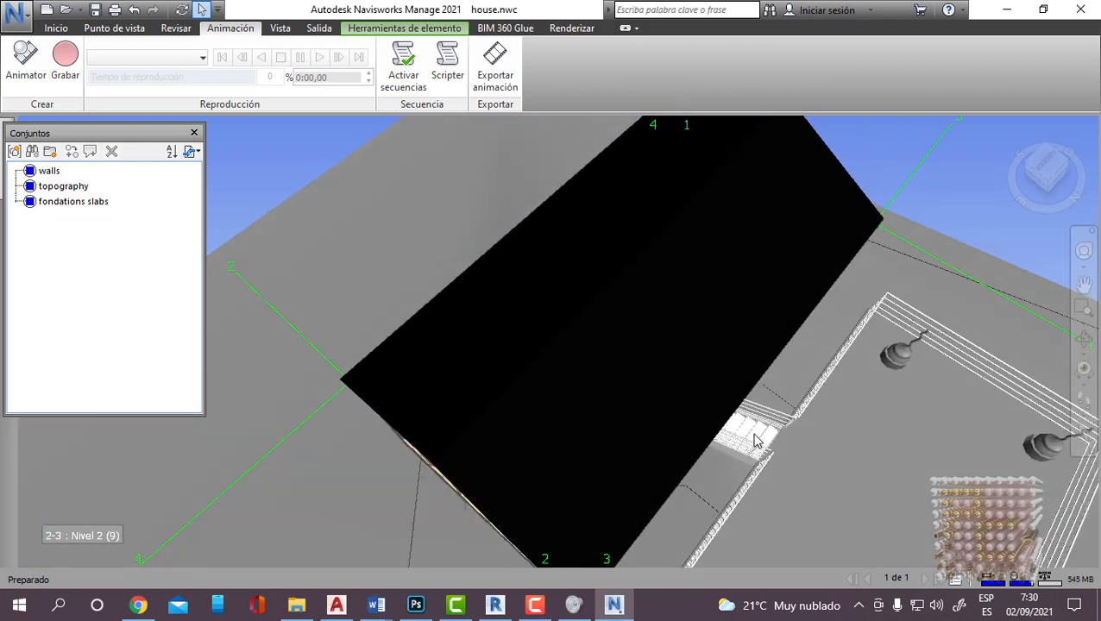
{"action": "middle_click_drag", "start_coordinate": [676, 438], "coordinate": [555, 369], "text": "shift"}
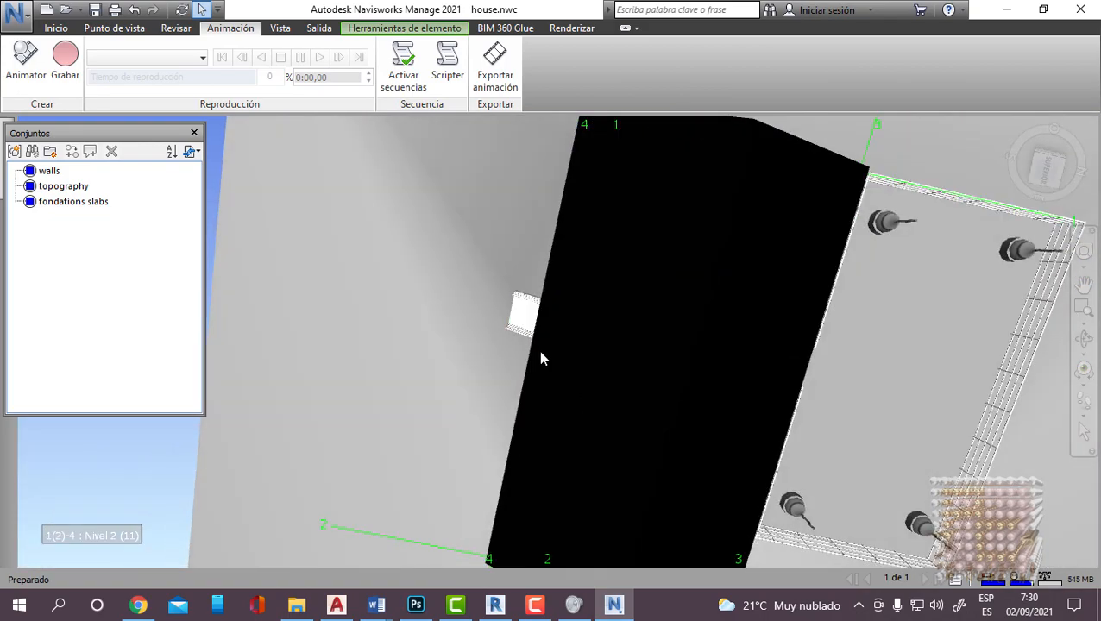
{"action": "middle_click_drag", "start_coordinate": [749, 422], "coordinate": [557, 328], "text": "shift"}
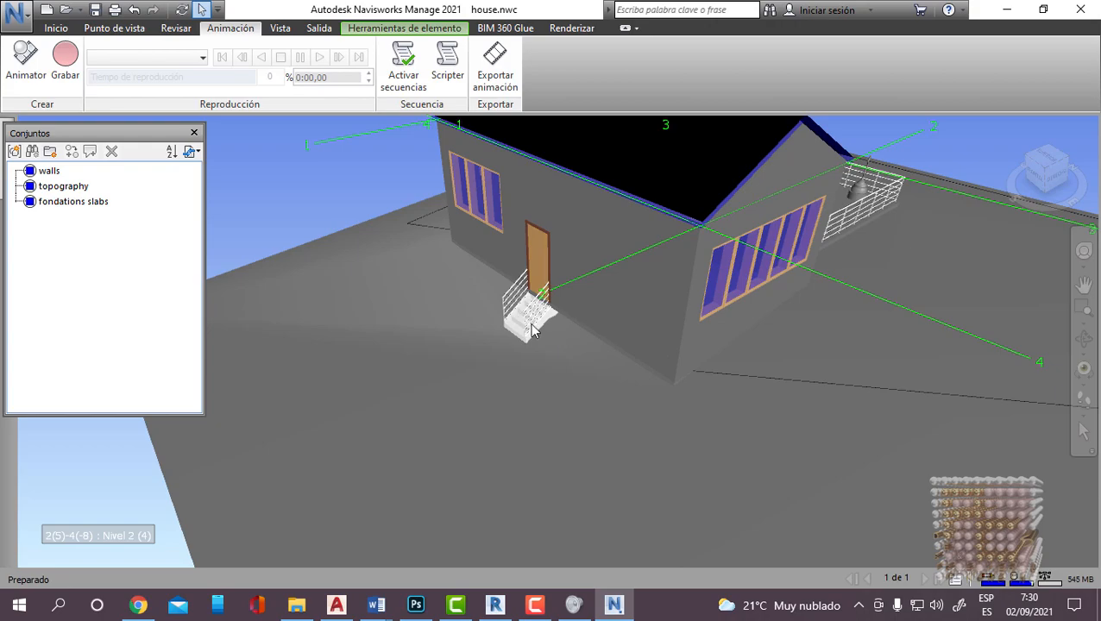
{"action": "left_click", "coordinate": [519, 330]}
{"action": "middle_click_drag", "start_coordinate": [906, 330], "coordinate": [471, 416]}
{"action": "left_click", "coordinate": [473, 412]}
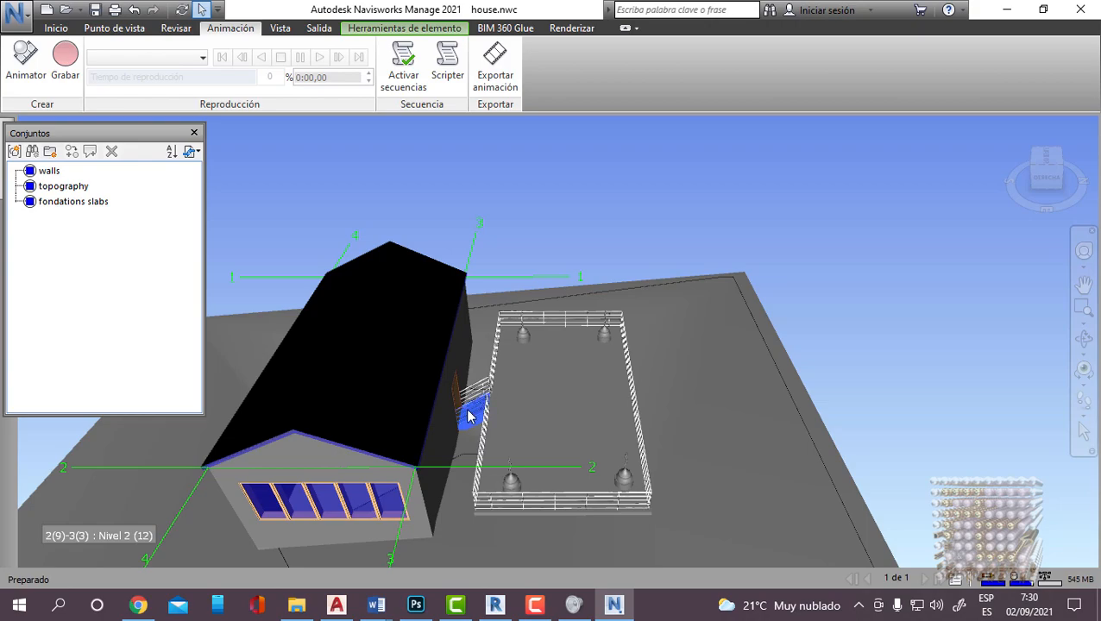
Step: Try selecting the whole model and toggling the terrace stairs, and clear the selection
{"action": "key", "text": "ctrl+a"}
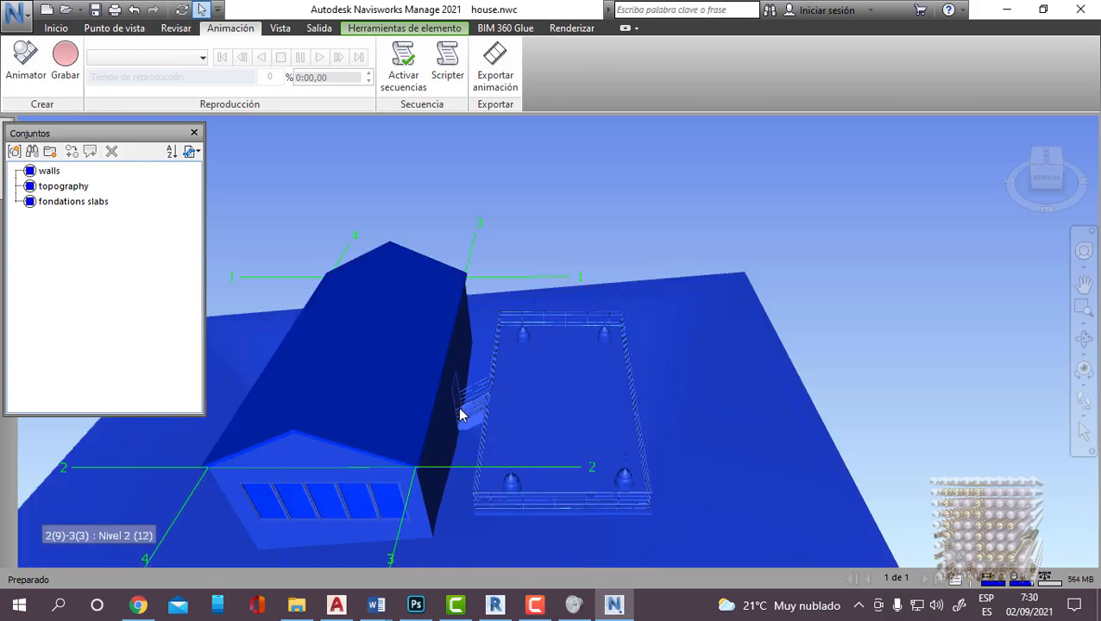
{"action": "left_click", "coordinate": [460, 415]}
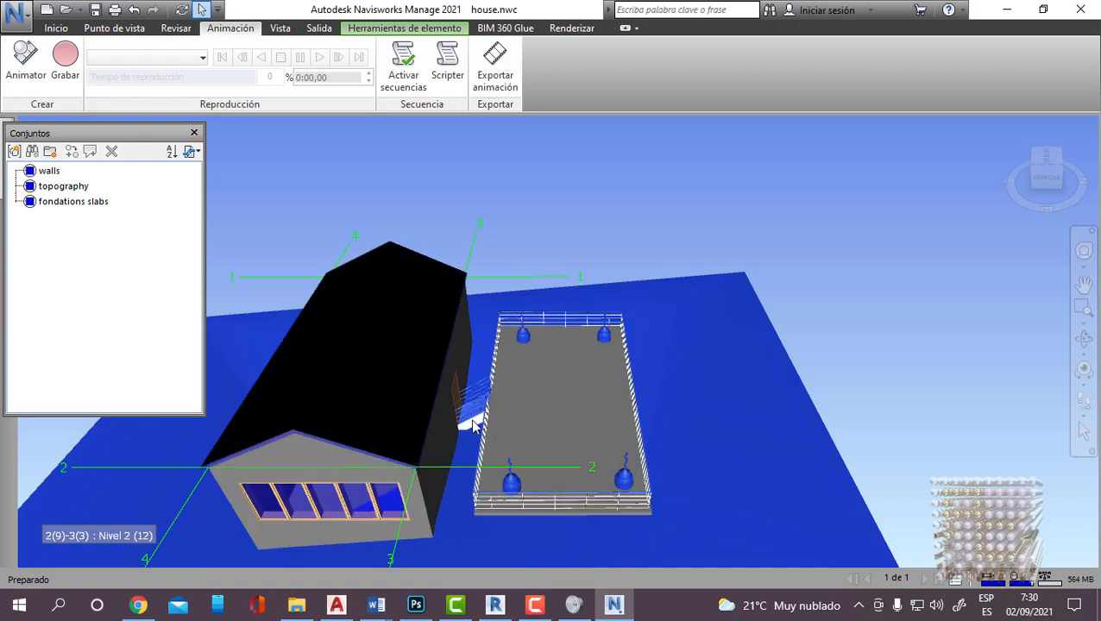
{"action": "scroll", "coordinate": [461, 418], "scroll_direction": "up", "scroll_amount": 6}
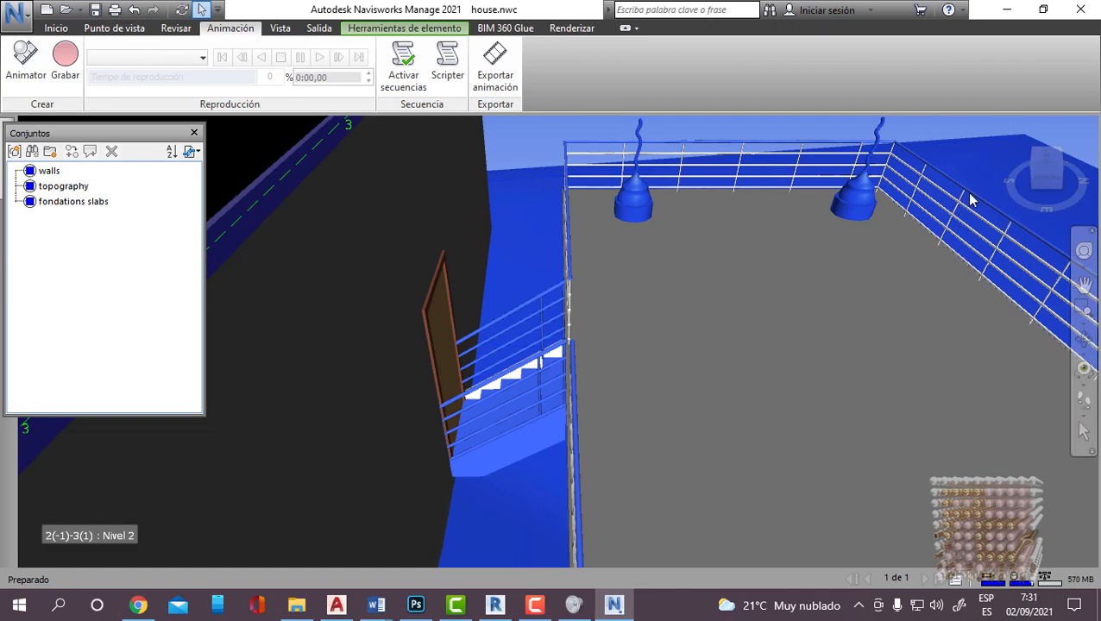
{"action": "scroll", "coordinate": [657, 345], "scroll_direction": "down", "scroll_amount": 5}
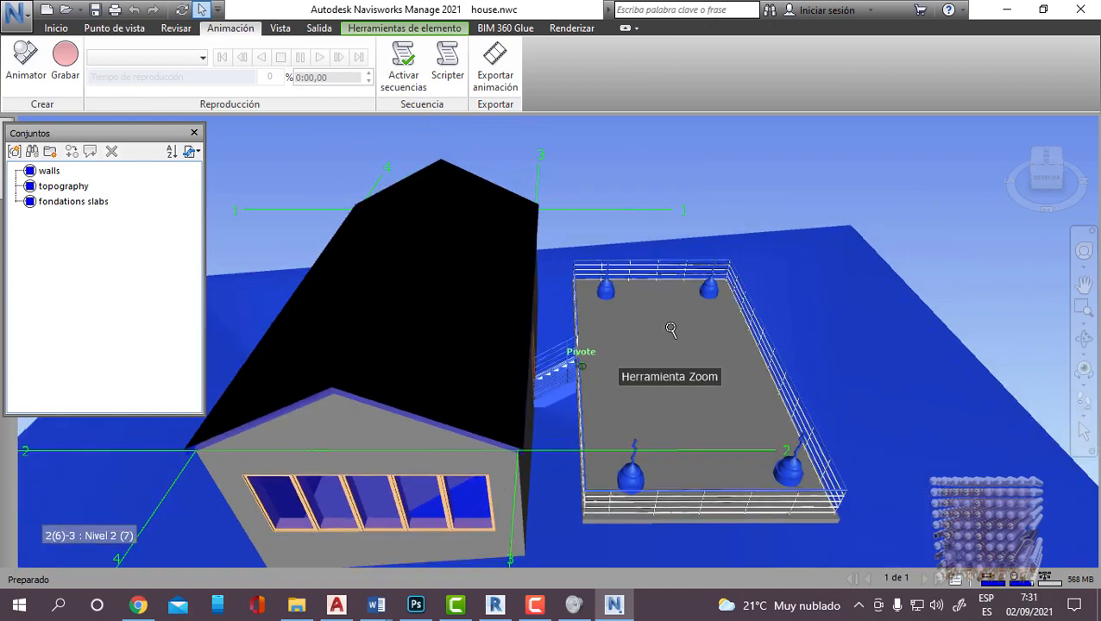
{"action": "left_click", "coordinate": [869, 235]}
Step: Try to select all parts of the stairs between the house and the terrace
{"action": "scroll", "coordinate": [587, 373], "scroll_direction": "up", "scroll_amount": 2}
{"action": "scroll", "coordinate": [588, 372], "scroll_direction": "up", "scroll_amount": 2}
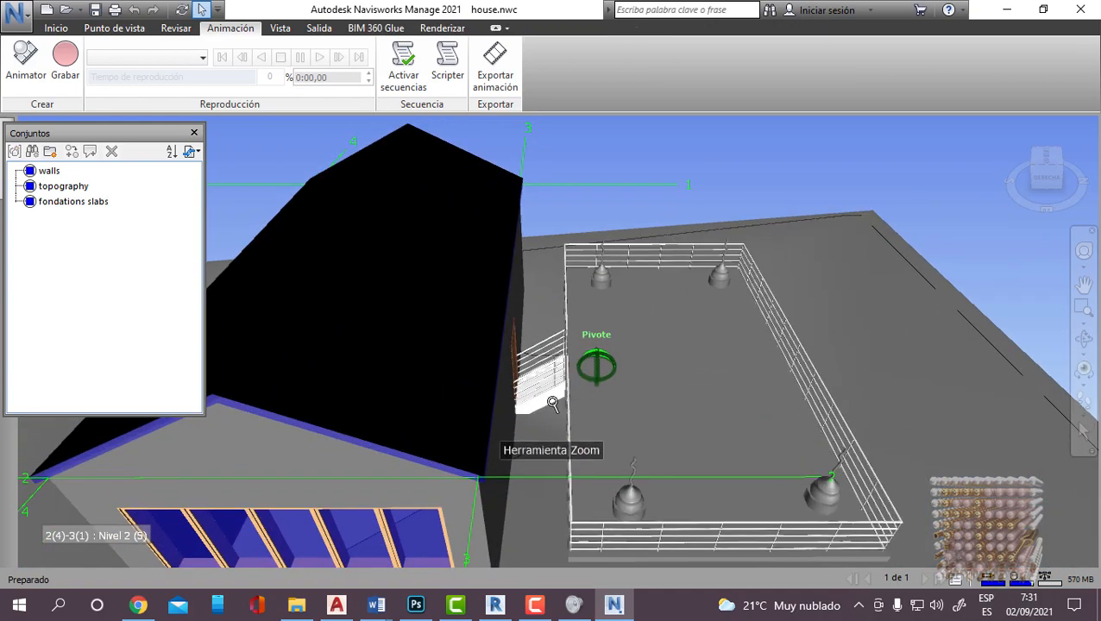
{"action": "left_click", "coordinate": [553, 402]}
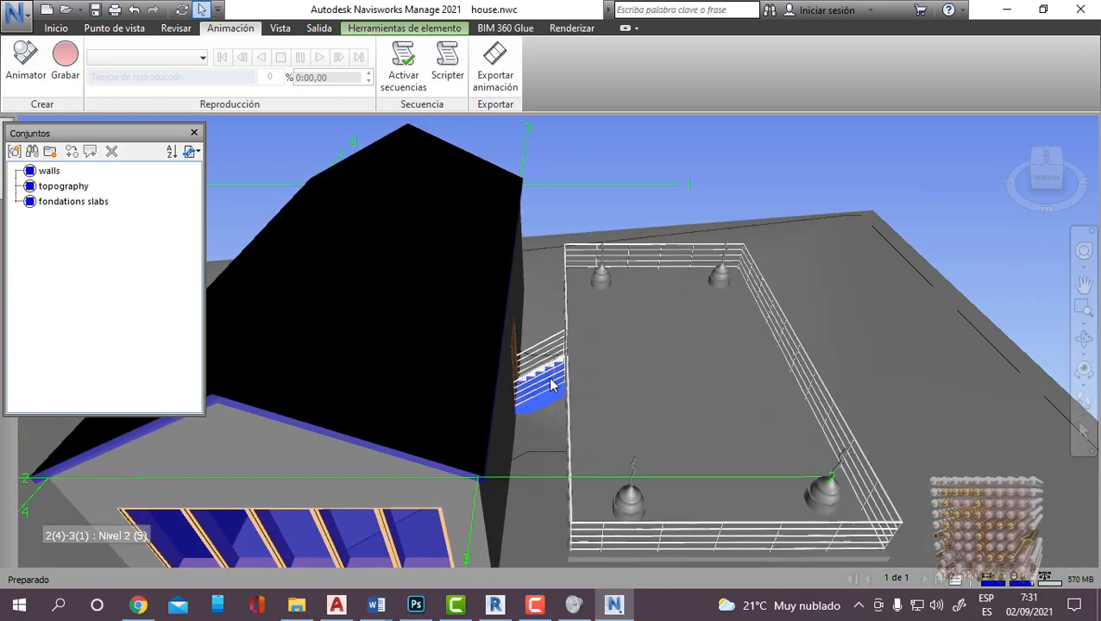
{"action": "left_click", "coordinate": [544, 377]}
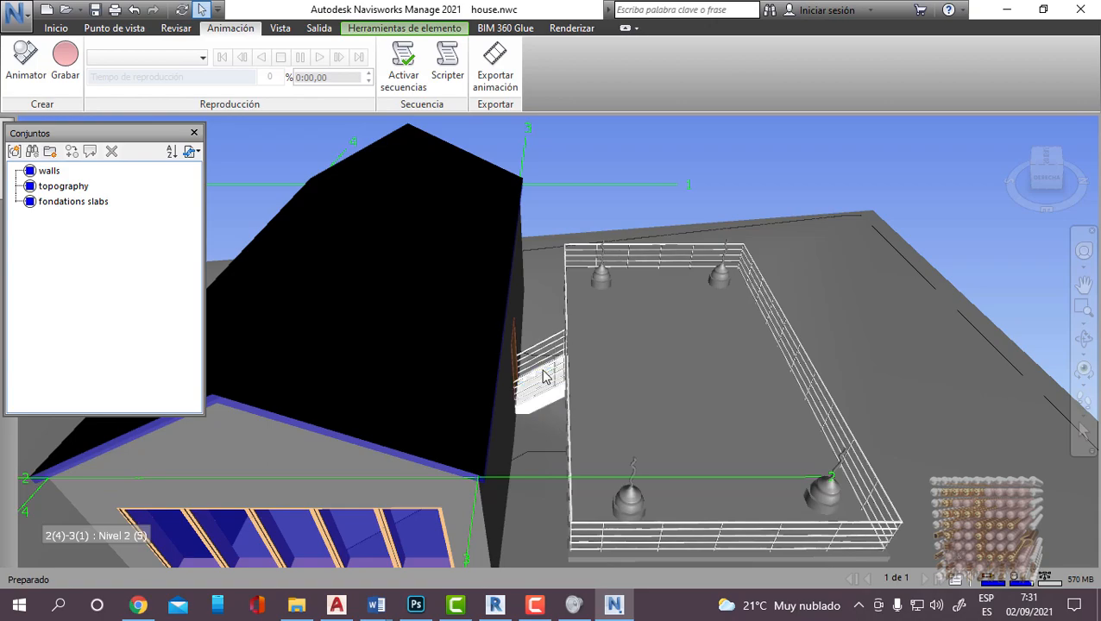
{"action": "scroll", "coordinate": [548, 401], "scroll_direction": "up", "scroll_amount": 4}
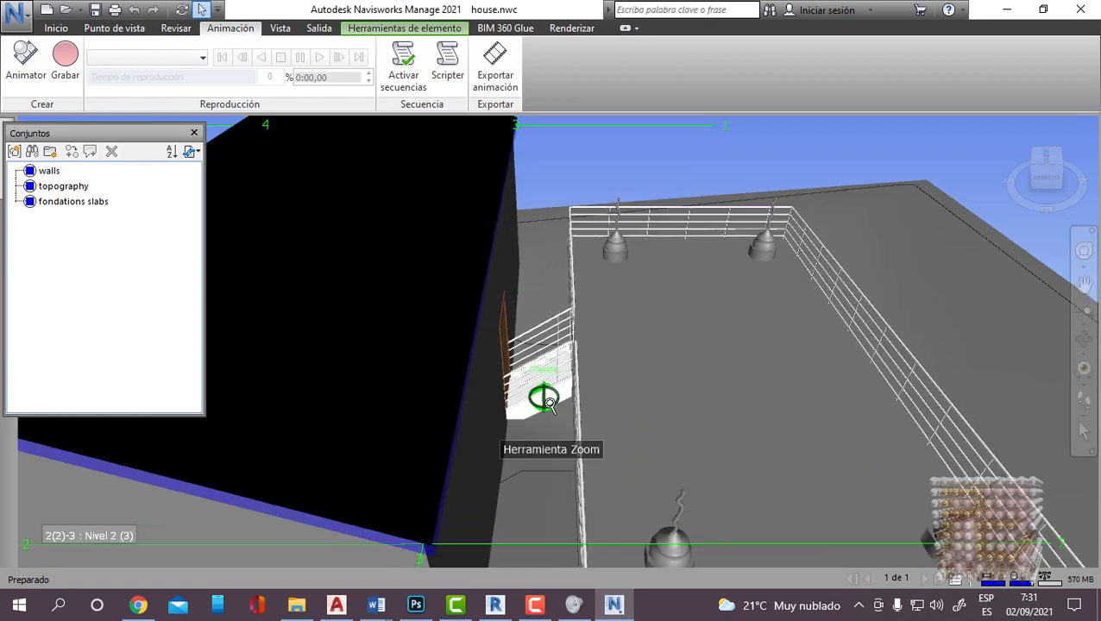
{"action": "scroll", "coordinate": [529, 377], "scroll_direction": "up", "scroll_amount": 2}
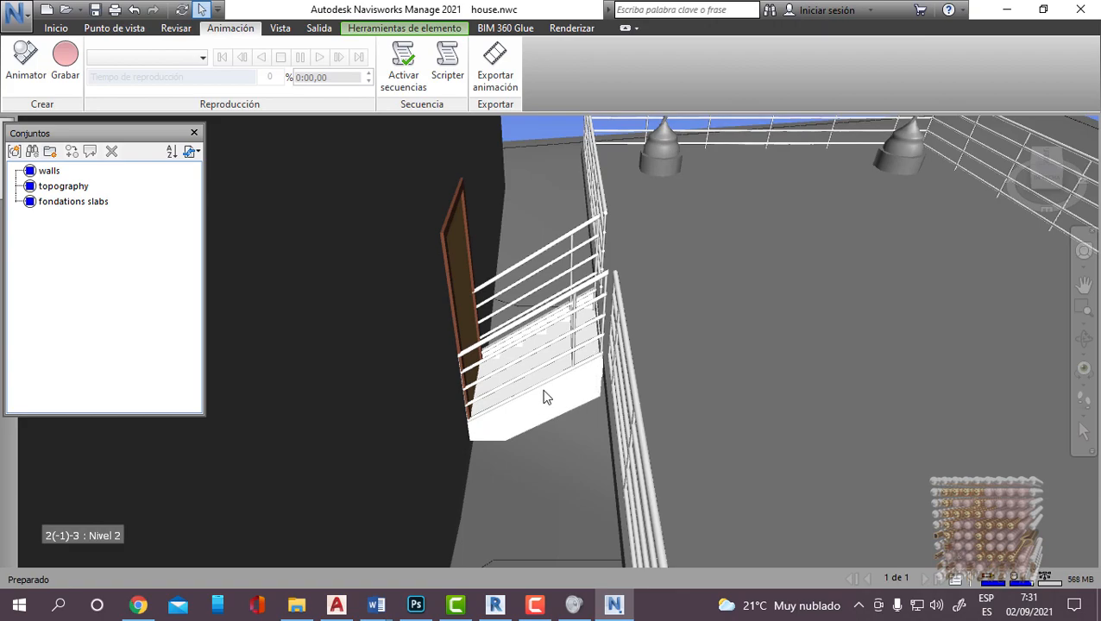
{"action": "scroll", "coordinate": [555, 397], "scroll_direction": "down", "scroll_amount": 3}
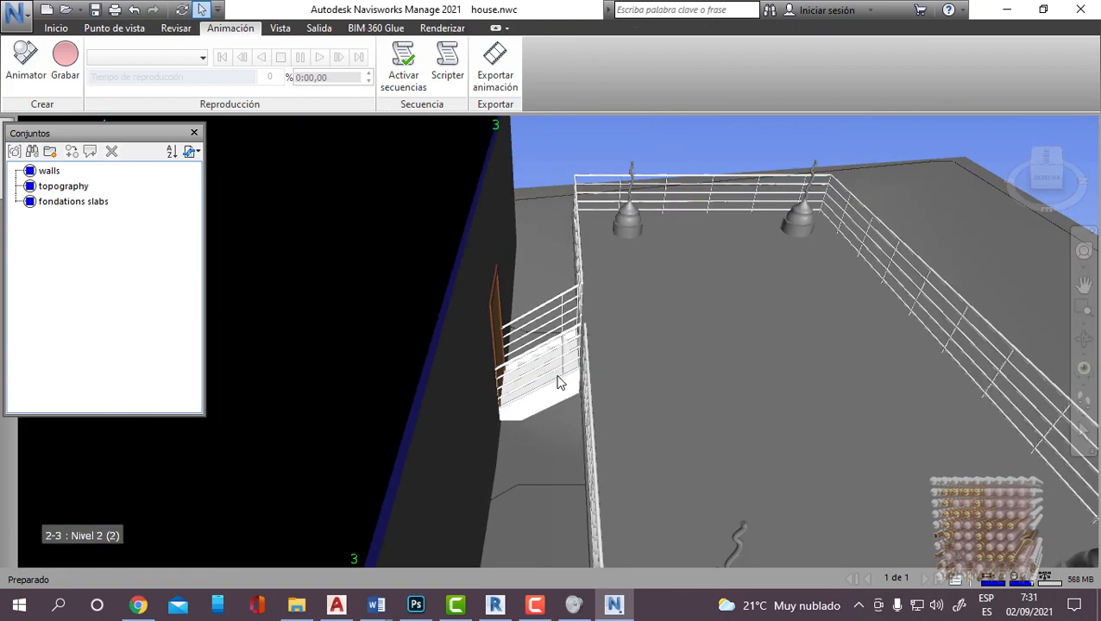
{"action": "mouse_move", "coordinate": [557, 380]}
{"action": "middle_mouse_down", "text": "shift"}
{"action": "mouse_move", "coordinate": [567, 374]}
{"action": "mouse_move", "coordinate": [555, 398]}
{"action": "middle_mouse_up", "text": "shift"}
{"action": "left_click", "coordinate": [559, 378]}
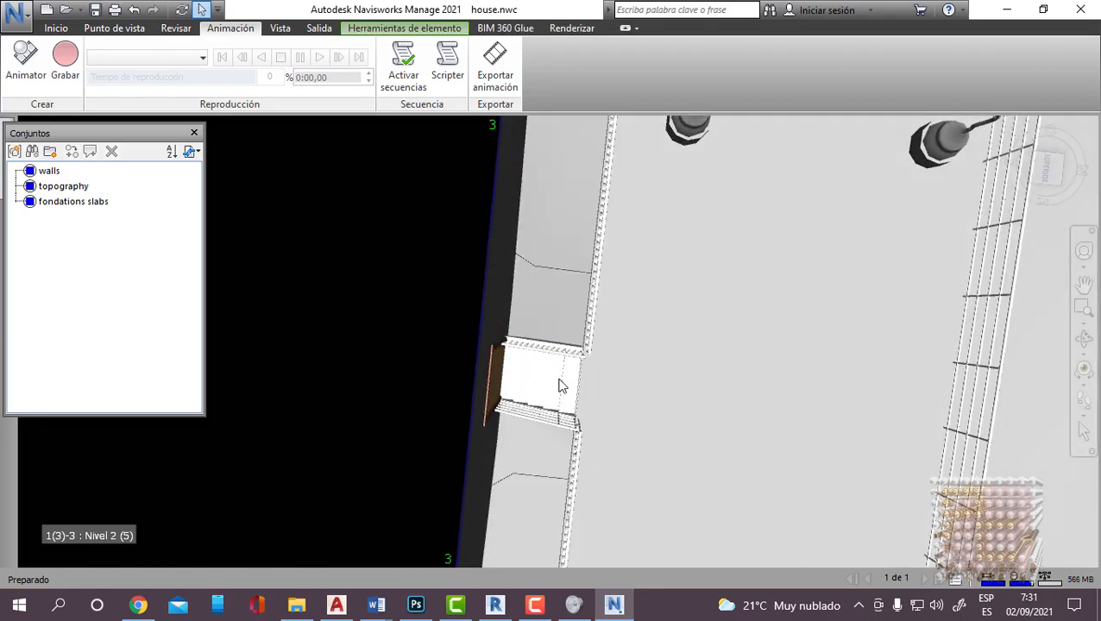
{"action": "middle_click_drag", "start_coordinate": [595, 461], "coordinate": [563, 397], "text": "shift"}
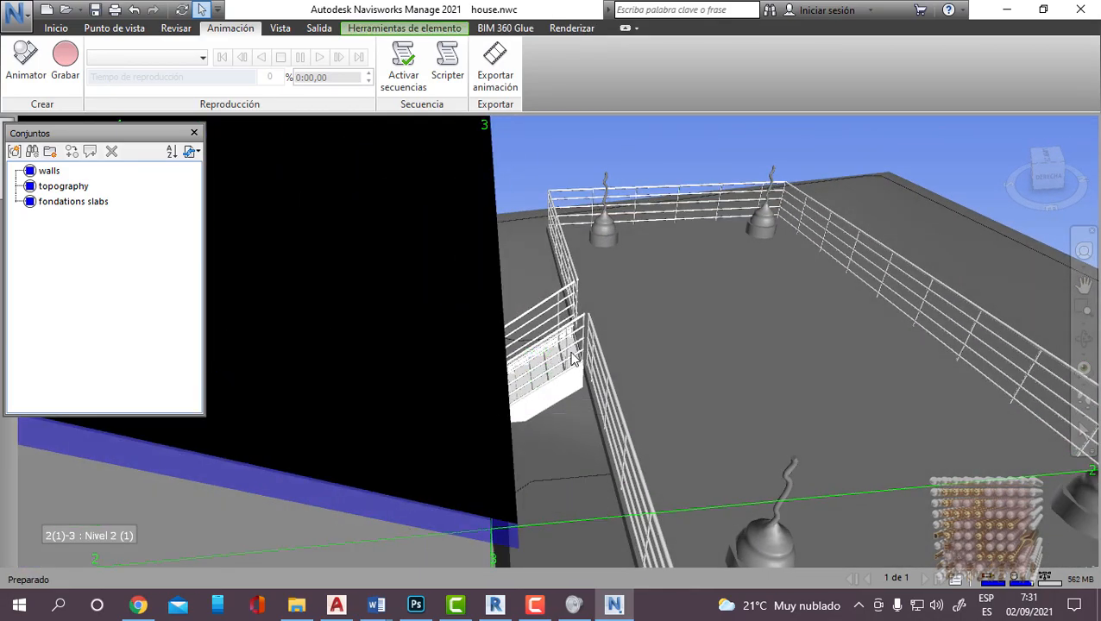
{"action": "scroll", "coordinate": [442, 457], "scroll_direction": "down", "scroll_amount": 2}
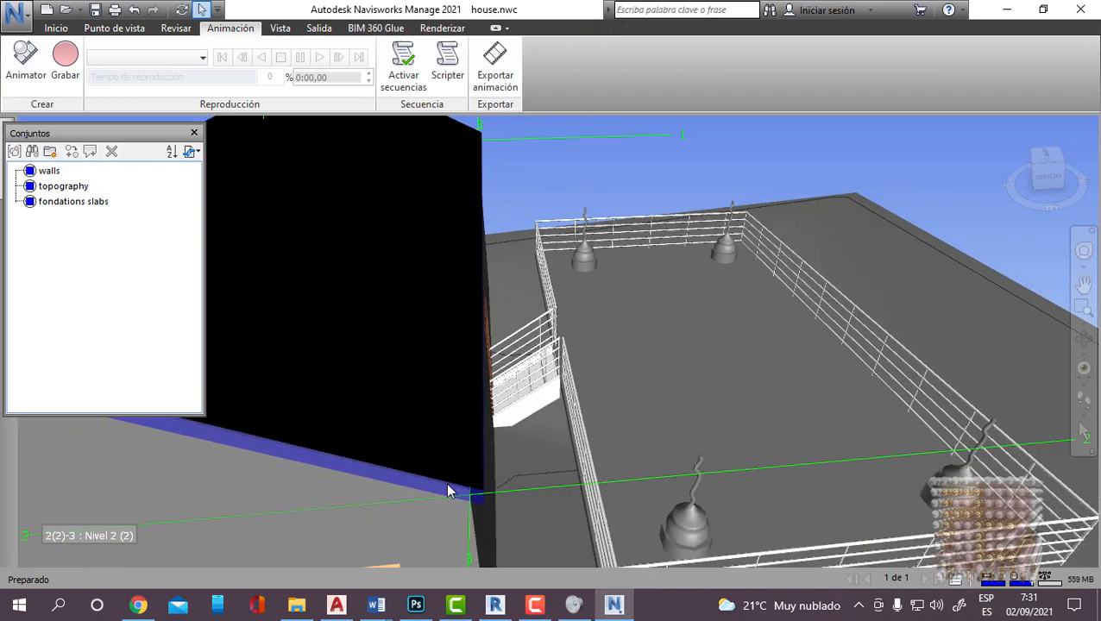
Step: Clear the current selection and select only the stairs between the house and the terrace
{"action": "left_click", "coordinate": [429, 479]}
{"action": "left_click", "coordinate": [536, 380]}
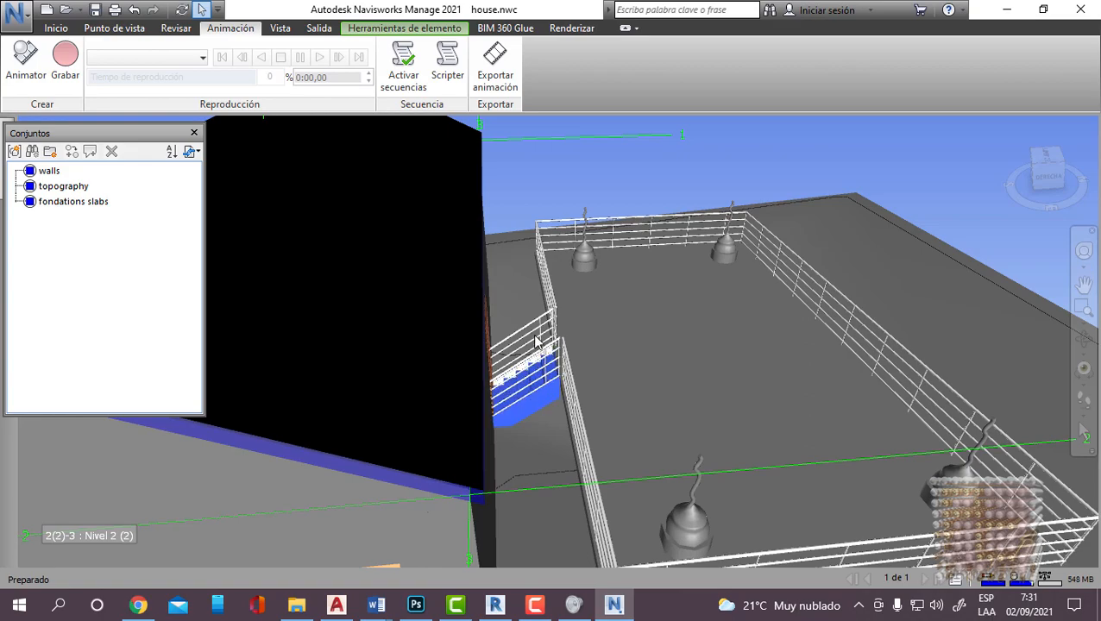
{"action": "scroll", "coordinate": [535, 337], "scroll_direction": "up", "scroll_amount": 4}
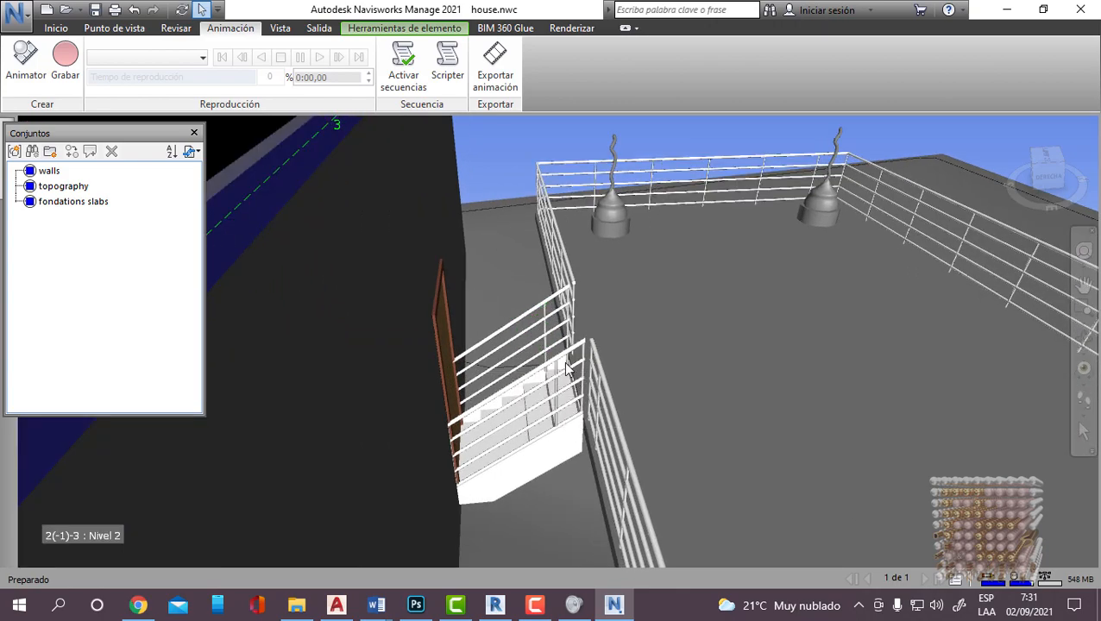
{"action": "scroll", "coordinate": [565, 452], "scroll_direction": "down", "scroll_amount": 4}
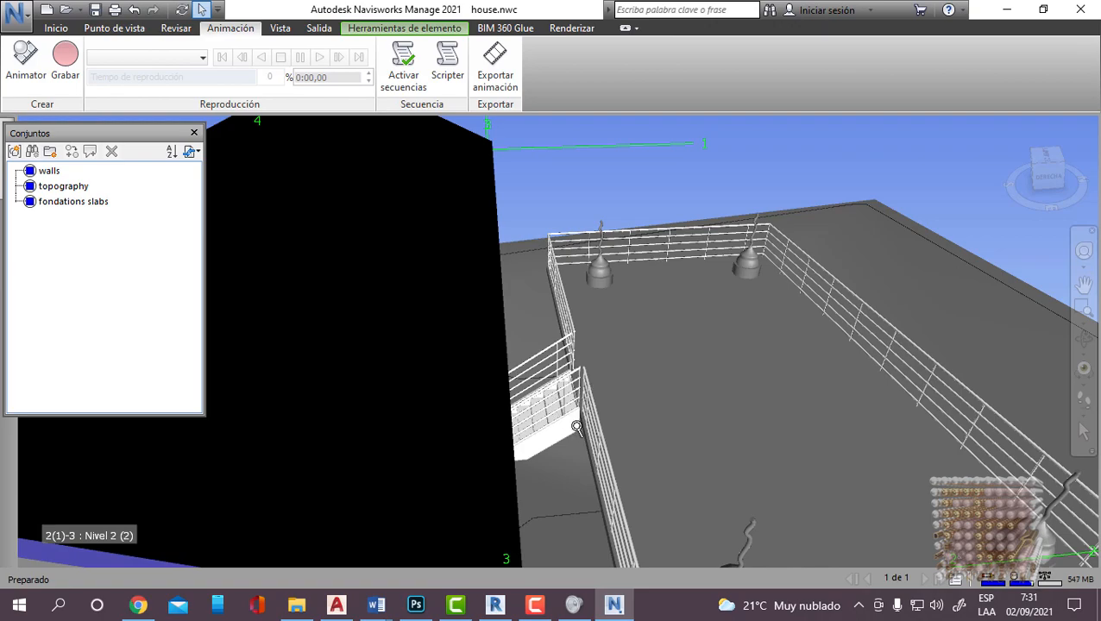
{"action": "scroll", "coordinate": [577, 432], "scroll_direction": "down", "scroll_amount": 2}
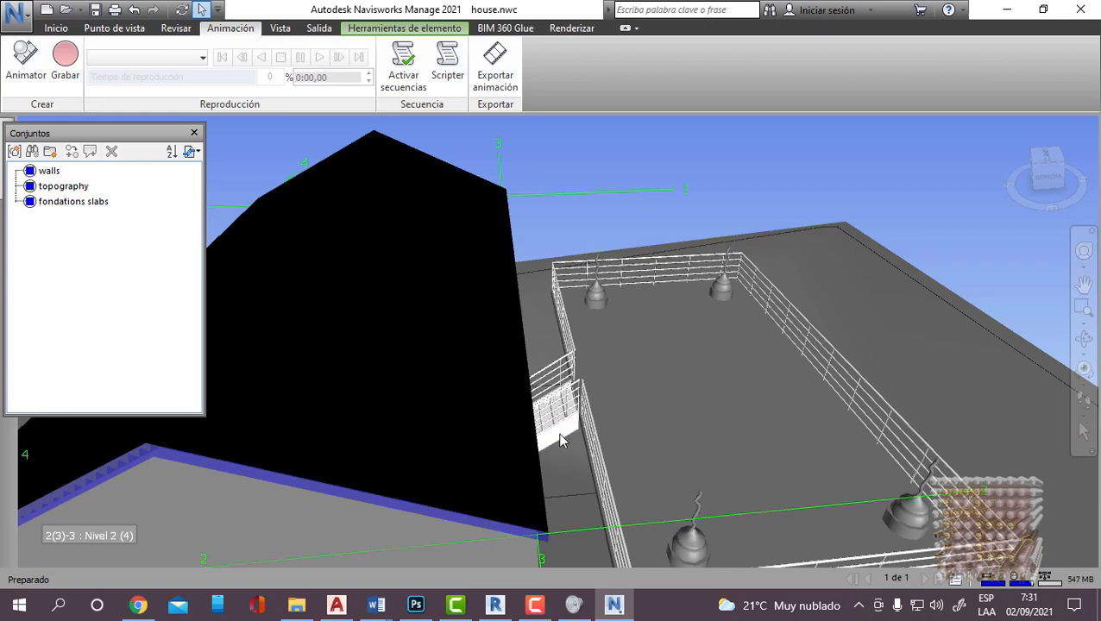
{"action": "mouse_move", "coordinate": [573, 417]}
{"action": "middle_mouse_down", "text": "shift"}
{"action": "mouse_move", "coordinate": [654, 455]}
{"action": "mouse_move", "coordinate": [568, 426]}
{"action": "mouse_move", "coordinate": [667, 383]}
{"action": "mouse_move", "coordinate": [607, 426]}
{"action": "middle_mouse_up", "text": "shift"}
{"action": "scroll", "coordinate": [595, 437], "scroll_direction": "down", "scroll_amount": 5}
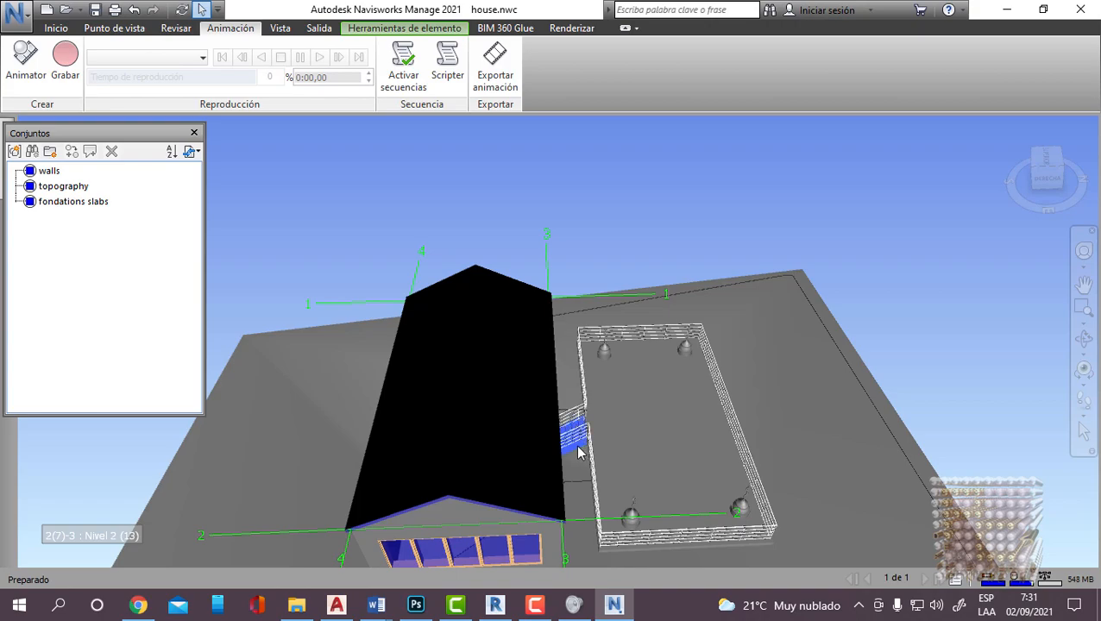
Step: Save the selected terrace stairs as a selection set named "satirs2" and clear the selection
{"action": "left_click", "coordinate": [14, 153]}
{"action": "type", "text": "satirs2"}
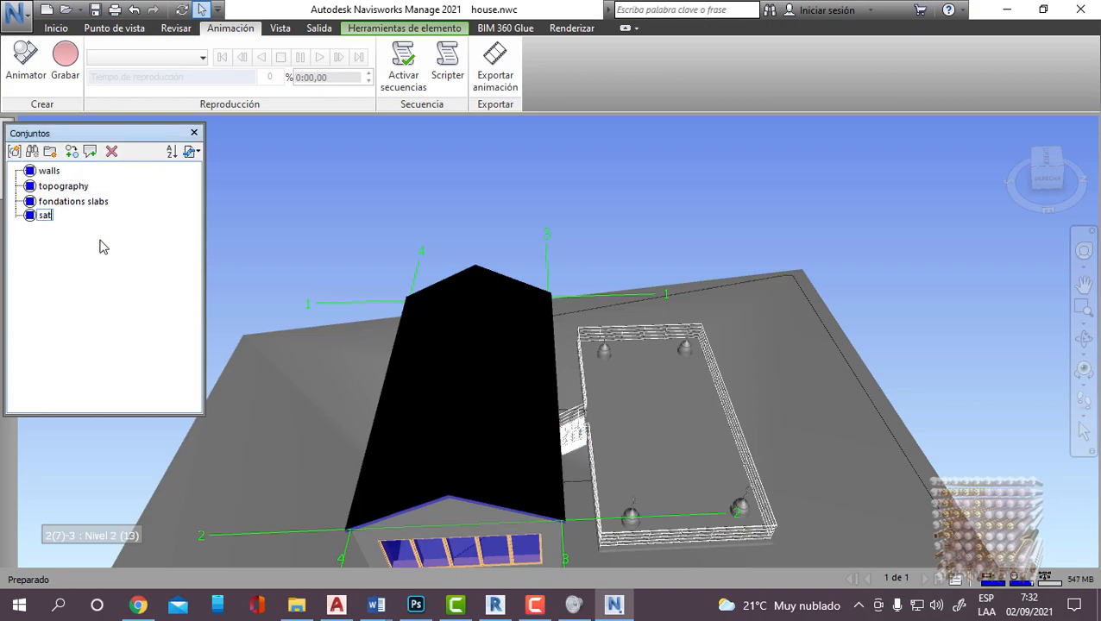
{"action": "left_click", "coordinate": [393, 215]}
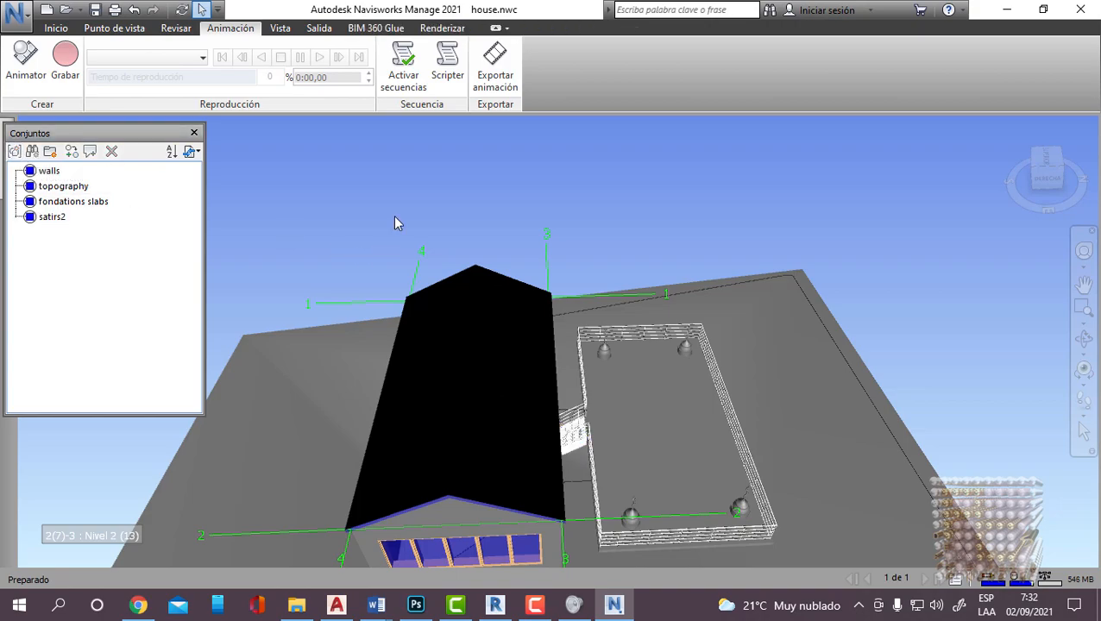
Step: Try to select the stairs at the entrance door on the side opposite the terrace, and clear the selection
{"action": "scroll", "coordinate": [447, 261], "scroll_direction": "down", "scroll_amount": 2}
{"action": "middle_click_drag", "start_coordinate": [453, 360], "coordinate": [583, 345], "text": "shift"}
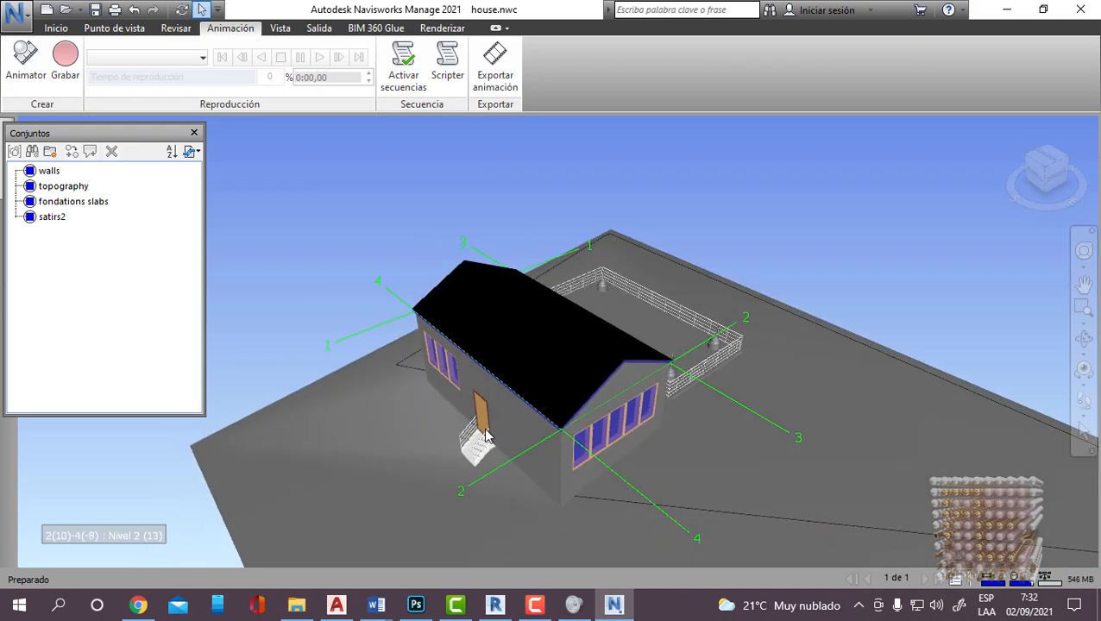
{"action": "scroll", "coordinate": [484, 441], "scroll_direction": "up", "scroll_amount": 5}
{"action": "middle_click_drag", "start_coordinate": [508, 455], "coordinate": [583, 434], "text": "shift"}
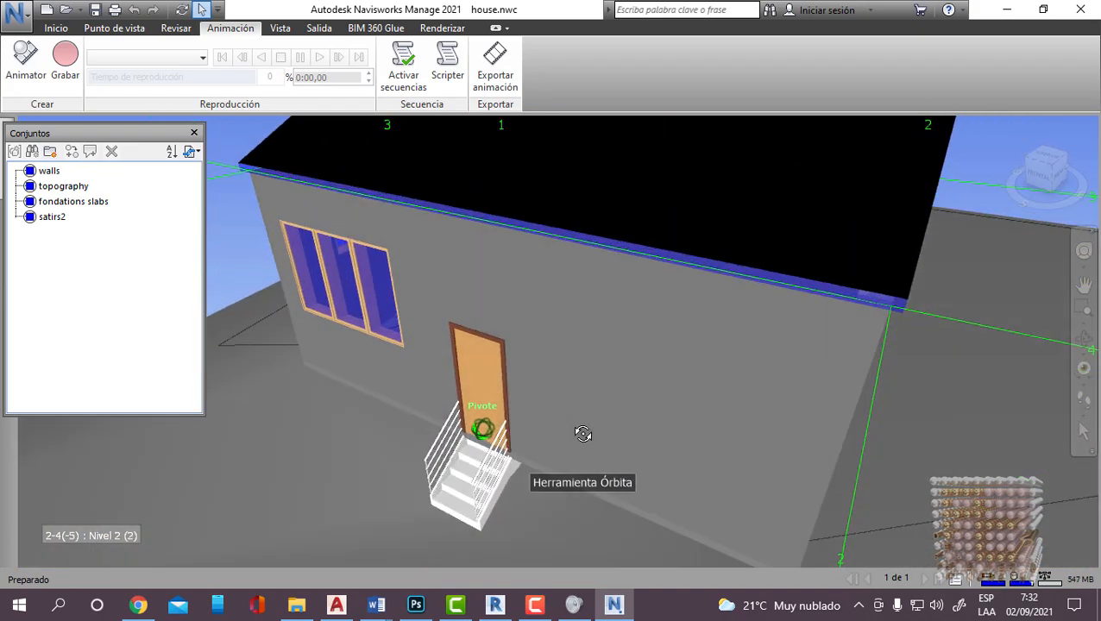
{"action": "left_click", "coordinate": [459, 473]}
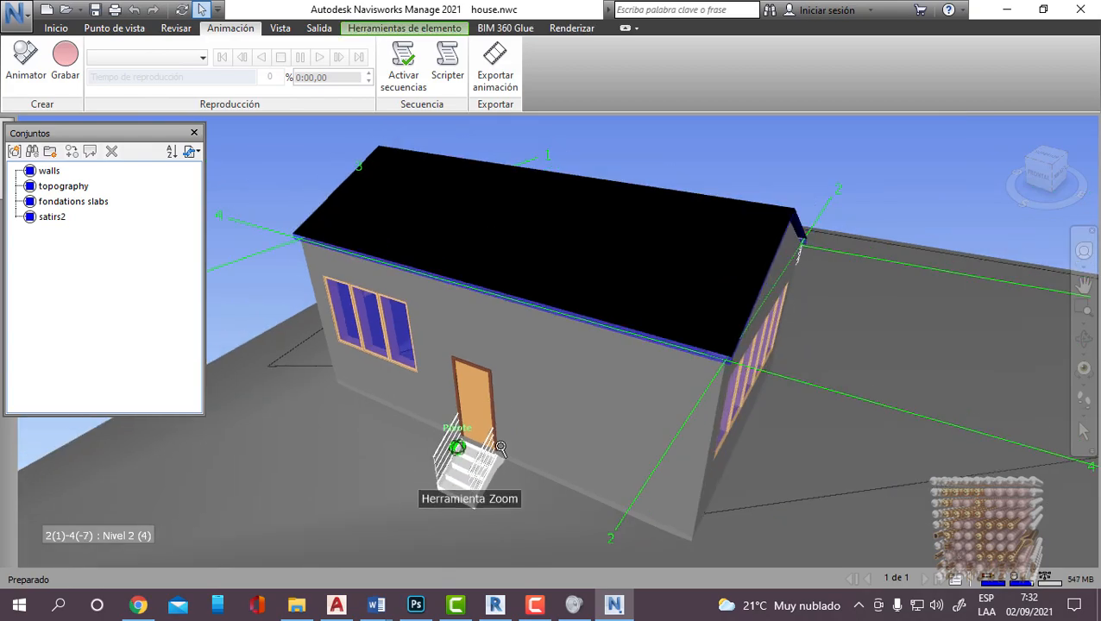
{"action": "scroll", "coordinate": [483, 479], "scroll_direction": "down", "scroll_amount": 5}
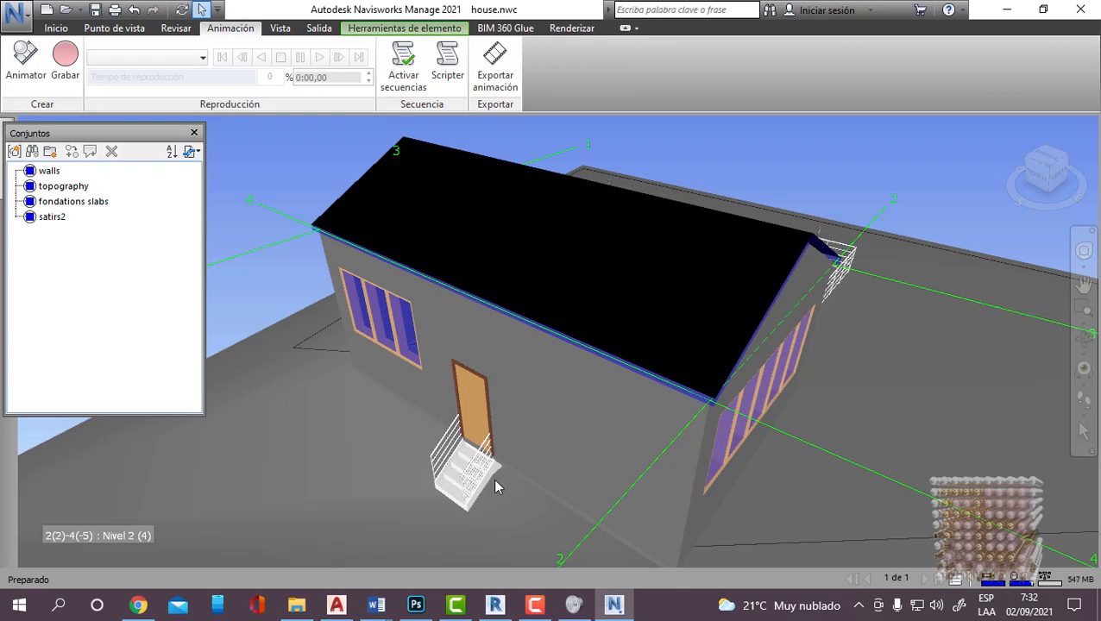
{"action": "scroll", "coordinate": [492, 476], "scroll_direction": "down", "scroll_amount": 3}
{"action": "middle_click_drag", "start_coordinate": [658, 551], "coordinate": [393, 378], "text": "shift"}
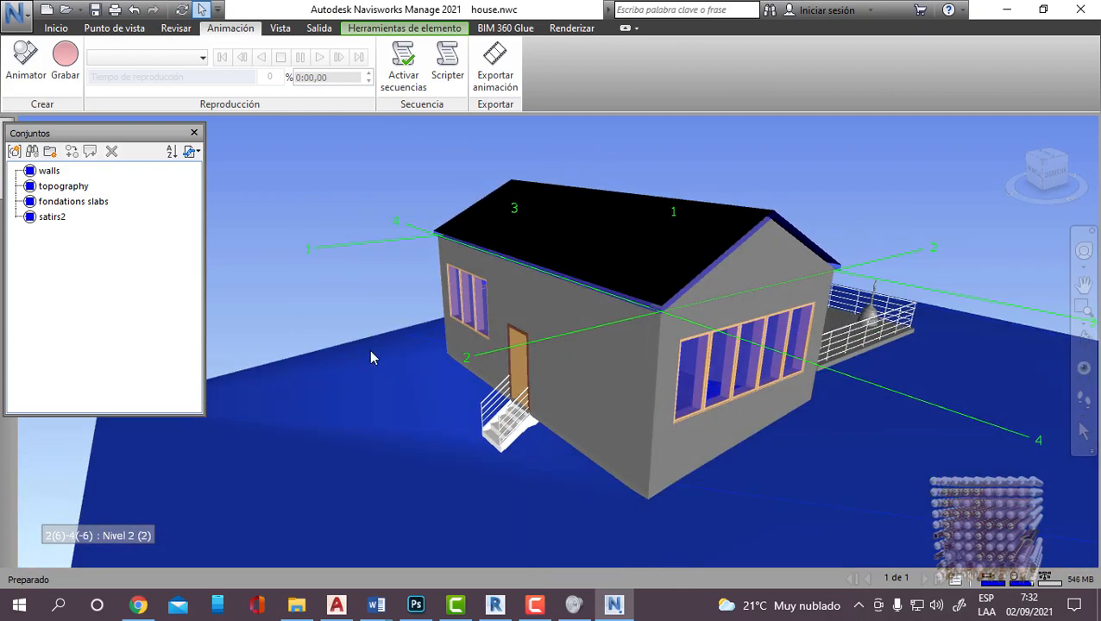
{"action": "key", "text": "Escape"}
Step: Try to select all solid parts of the entrance stairs
{"action": "left_click", "coordinate": [522, 438]}
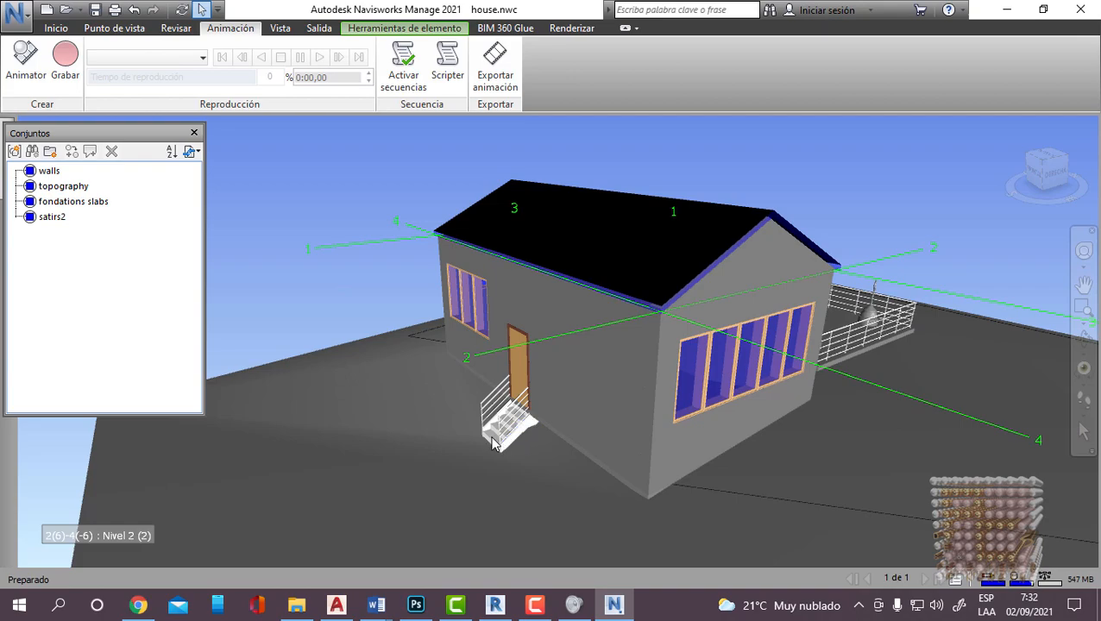
{"action": "left_click", "coordinate": [508, 440]}
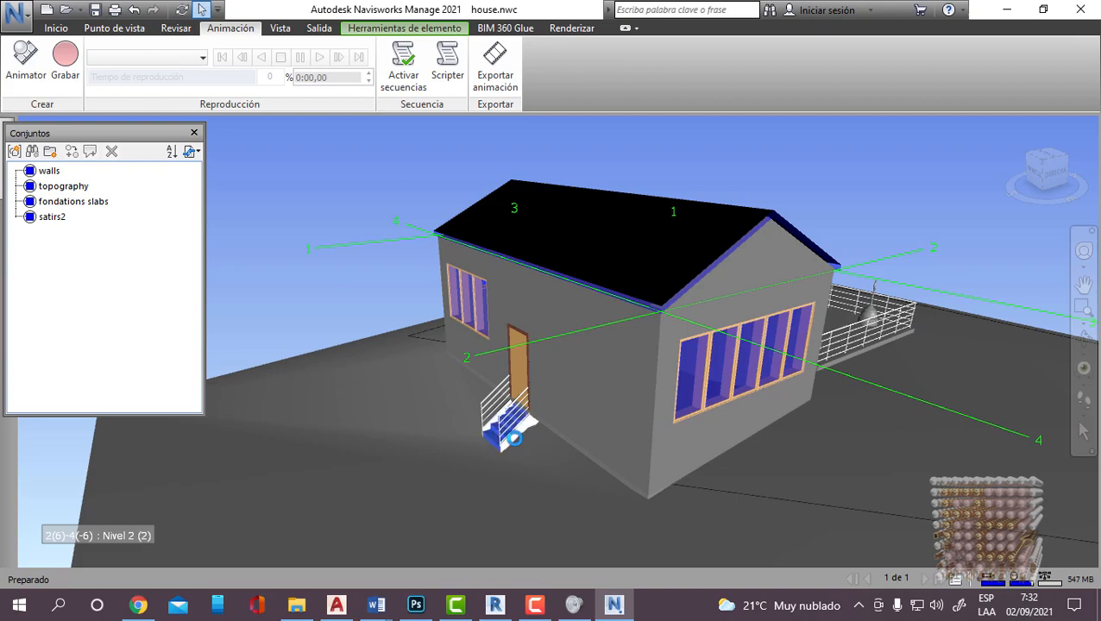
{"action": "left_click", "coordinate": [515, 437]}
{"action": "left_click", "coordinate": [494, 437]}
{"action": "left_click", "coordinate": [494, 443]}
{"action": "left_click", "coordinate": [494, 444]}
{"action": "left_click", "coordinate": [493, 443]}
{"action": "left_click", "coordinate": [493, 444]}
{"action": "left_click", "coordinate": [494, 444]}
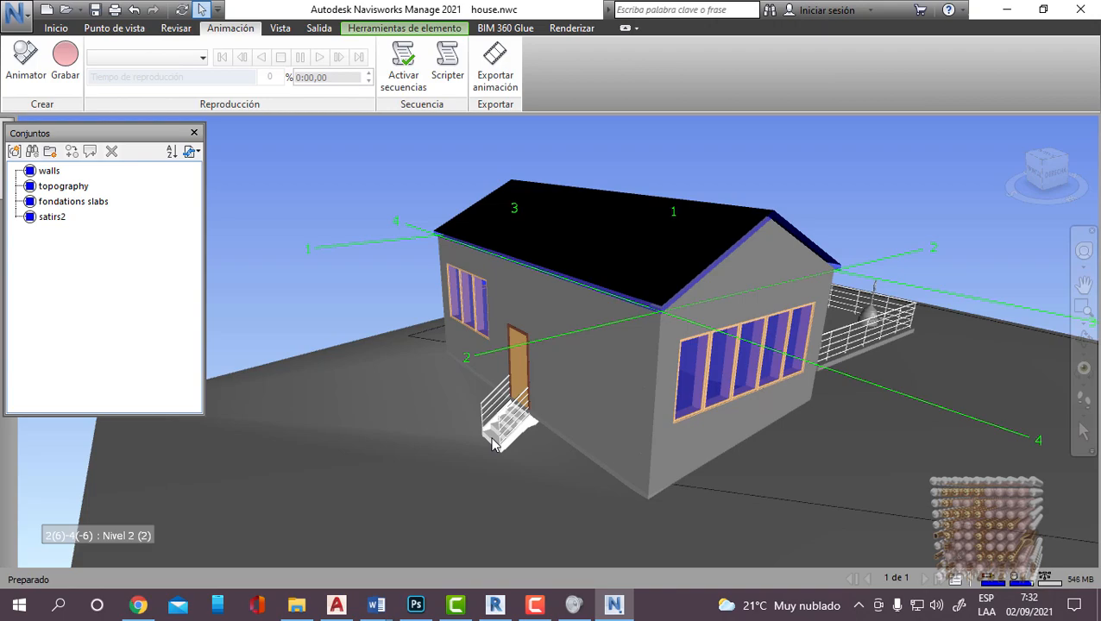
Step: Select the complete entrance stairs, steps and side supports together, leaving out the railings
{"action": "mouse_move", "coordinate": [511, 452]}
{"action": "middle_mouse_down", "text": "shift"}
{"action": "mouse_move", "coordinate": [523, 457]}
{"action": "mouse_move", "coordinate": [516, 448]}
{"action": "middle_mouse_up", "text": "shift"}
{"action": "left_click", "coordinate": [494, 444]}
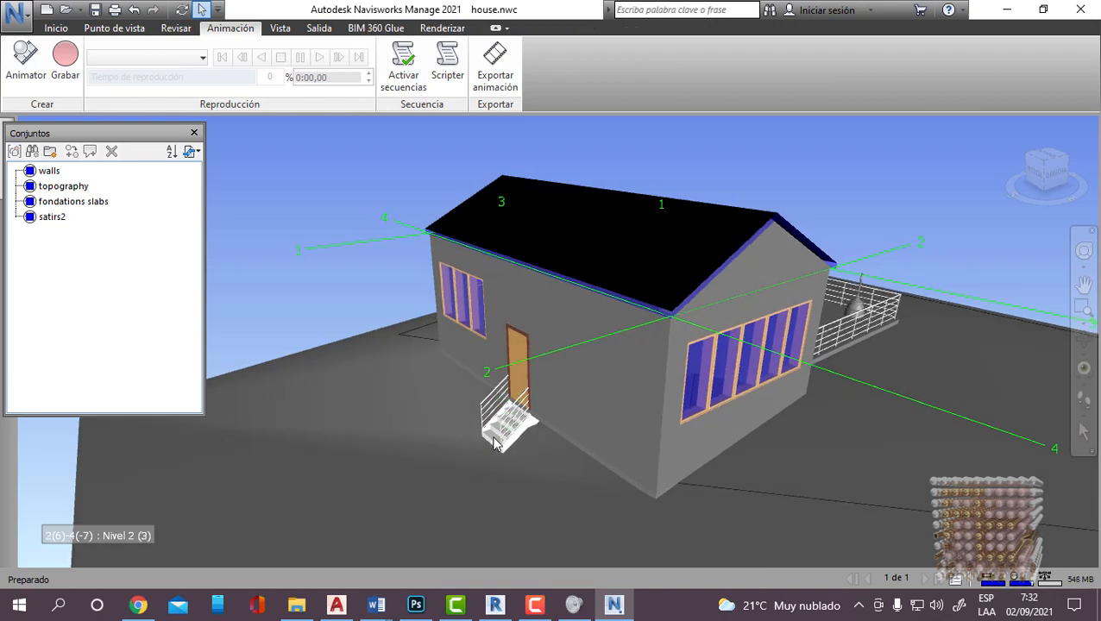
{"action": "left_click", "coordinate": [494, 443]}
{"action": "left_click", "coordinate": [493, 444]}
{"action": "left_click", "coordinate": [494, 443]}
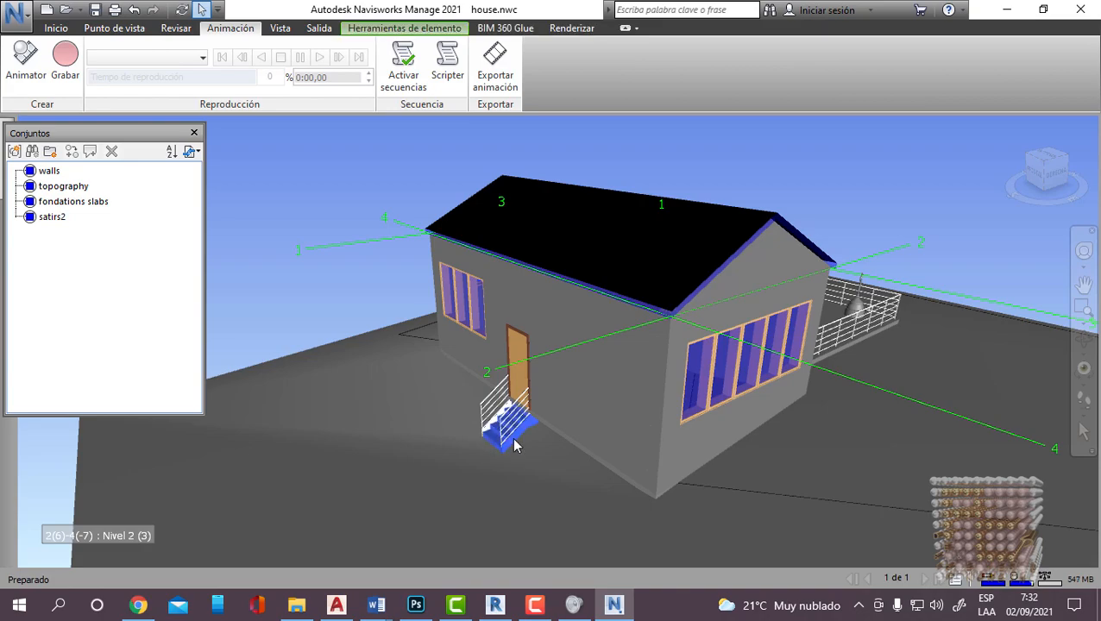
{"action": "left_click", "coordinate": [488, 430]}
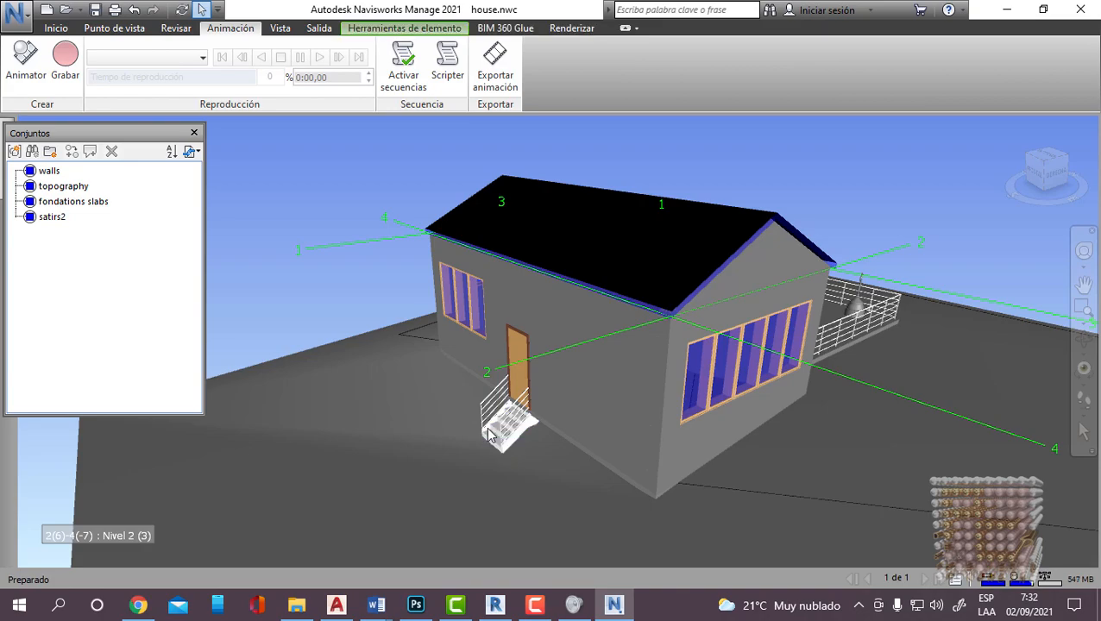
{"action": "scroll", "coordinate": [488, 432], "scroll_direction": "up", "scroll_amount": 5}
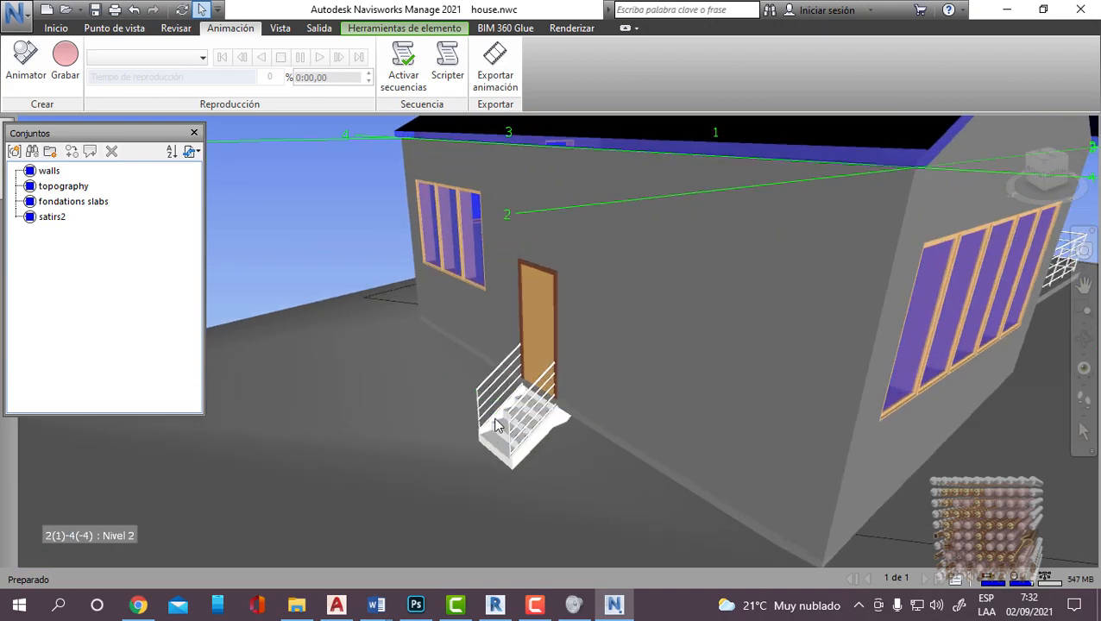
{"action": "left_click", "coordinate": [496, 424]}
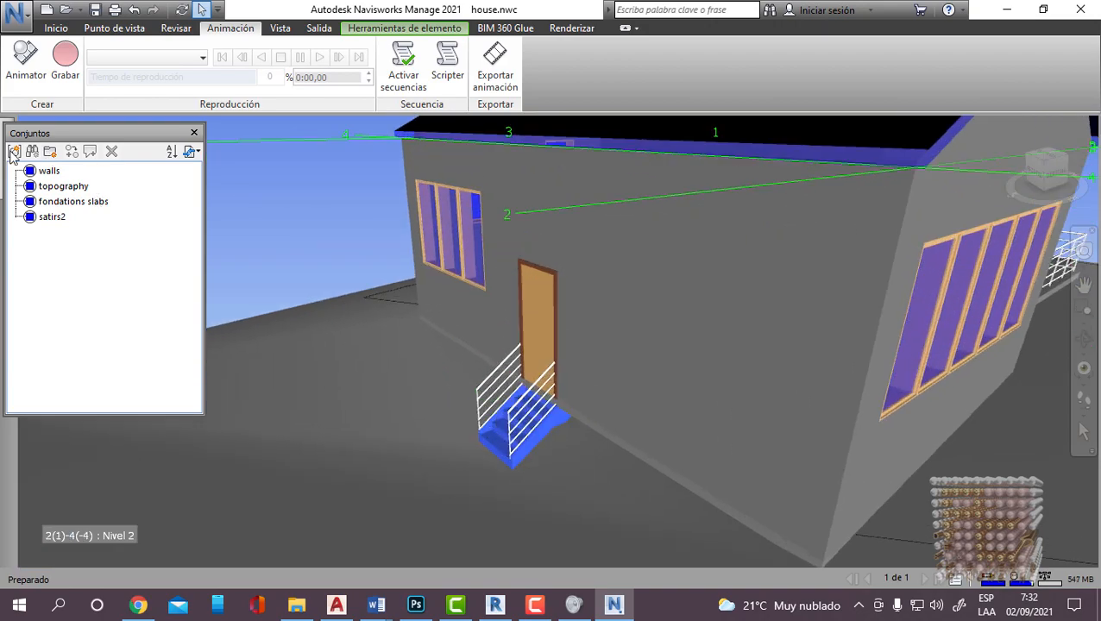
Step: Save the selected entrance stairs as a selection set named "stair1"
{"action": "left_click", "coordinate": [49, 155]}
{"action": "type", "text": "sa"}
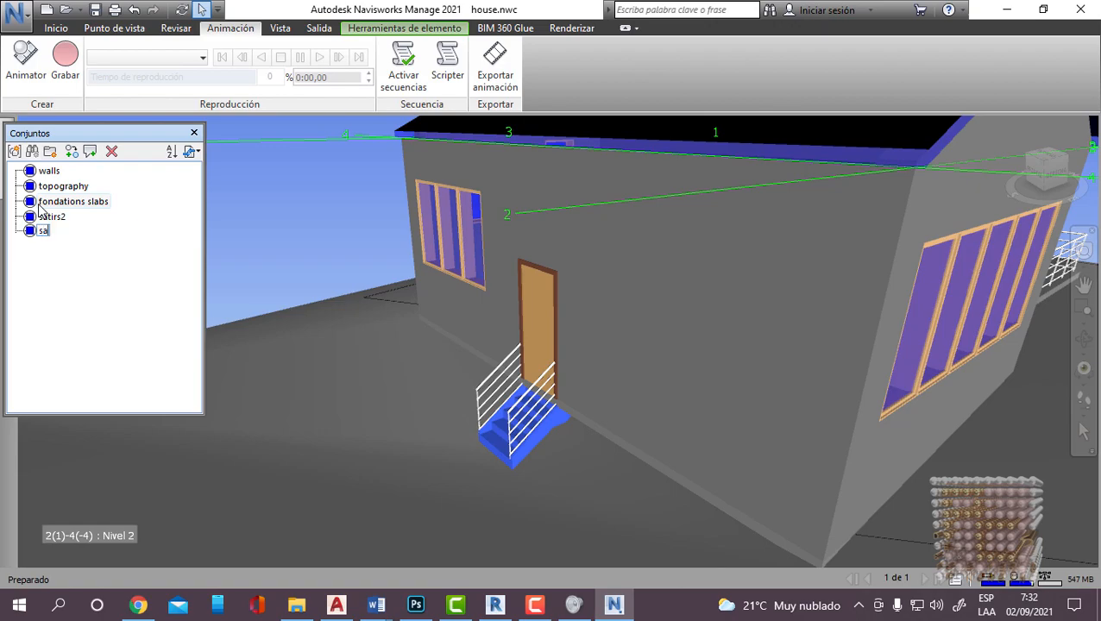
{"action": "key", "text": "BackSpace"}
{"action": "type", "text": "tair"}
{"action": "left_click", "coordinate": [459, 606]}
{"action": "left_click", "coordinate": [467, 606]}
{"action": "left_click", "coordinate": [533, 607]}
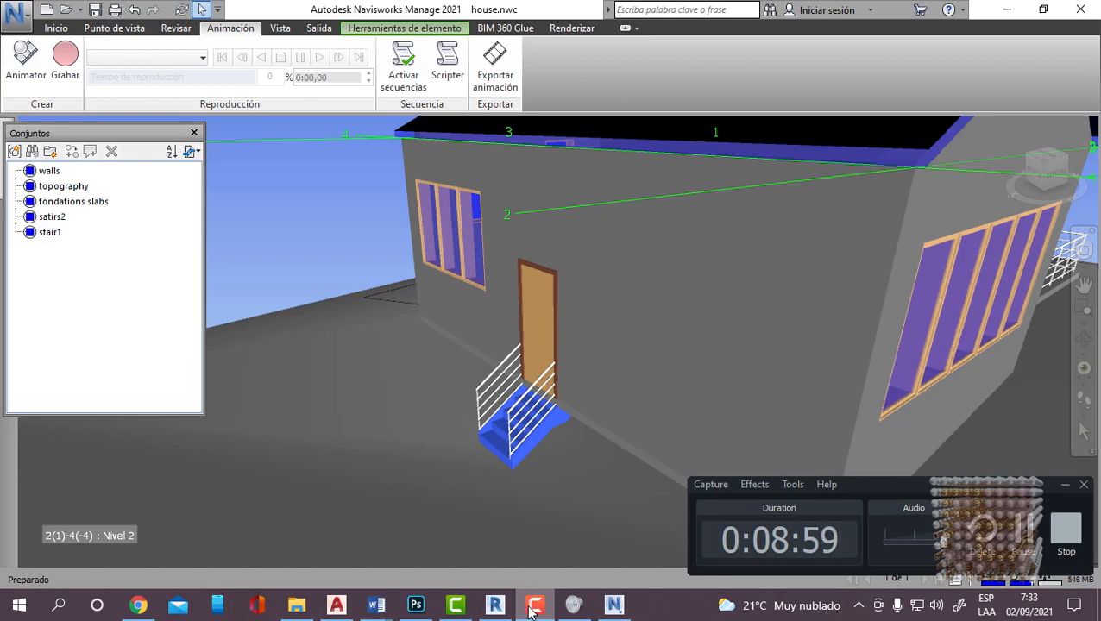
{"action": "left_click", "coordinate": [534, 606]}
Step: Replace the current selection with the five adjoining windows on the gable wall
{"action": "middle_click_drag", "start_coordinate": [631, 320], "coordinate": [750, 424], "text": "shift"}
{"action": "left_click", "coordinate": [739, 399]}
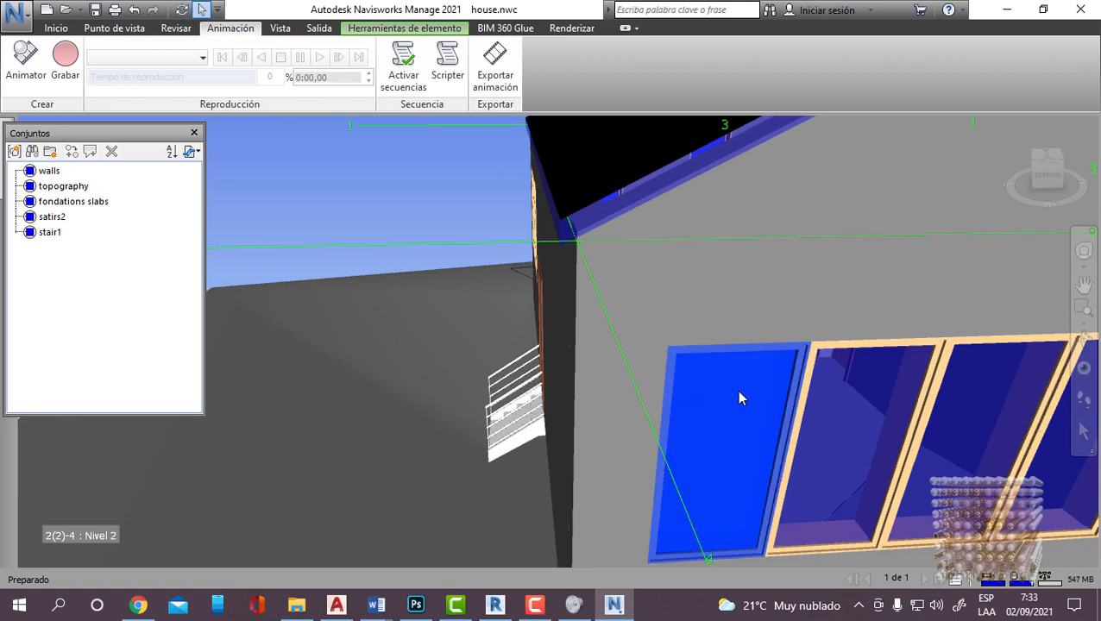
{"action": "left_click", "coordinate": [808, 409], "text": "ctrl"}
{"action": "left_click", "coordinate": [949, 406], "text": "ctrl"}
{"action": "scroll", "coordinate": [949, 406], "scroll_direction": "down", "scroll_amount": 3}
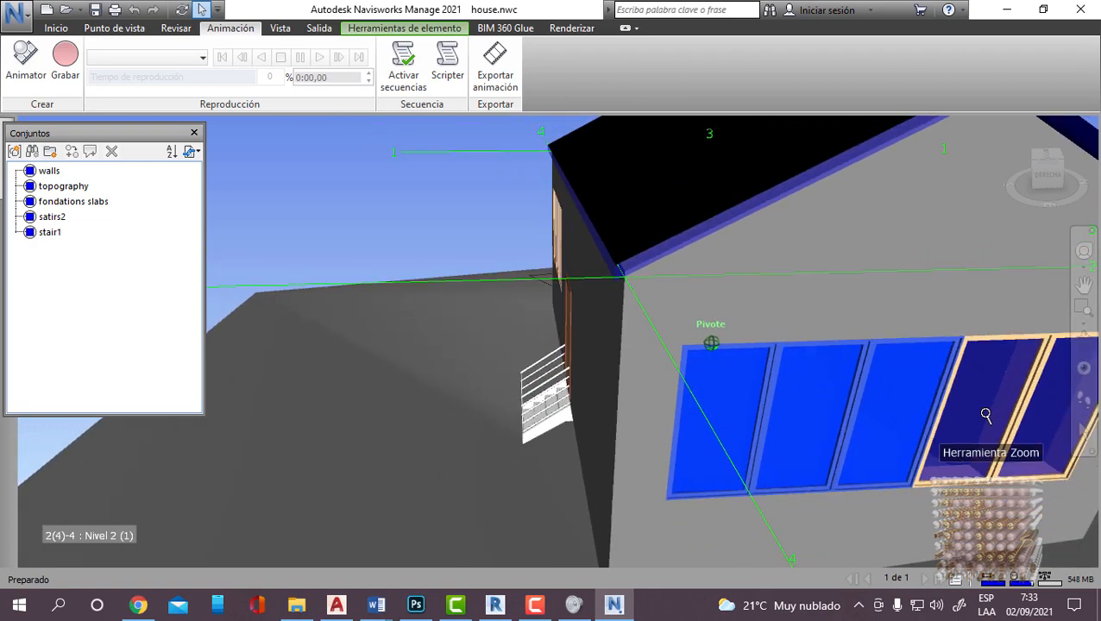
{"action": "middle_click_drag", "start_coordinate": [986, 418], "coordinate": [697, 357], "text": "shift"}
Step: Add the two separate windows on the opposite gable wall to the window selection
{"action": "middle_click_drag", "start_coordinate": [786, 339], "coordinate": [458, 319], "text": "shift"}
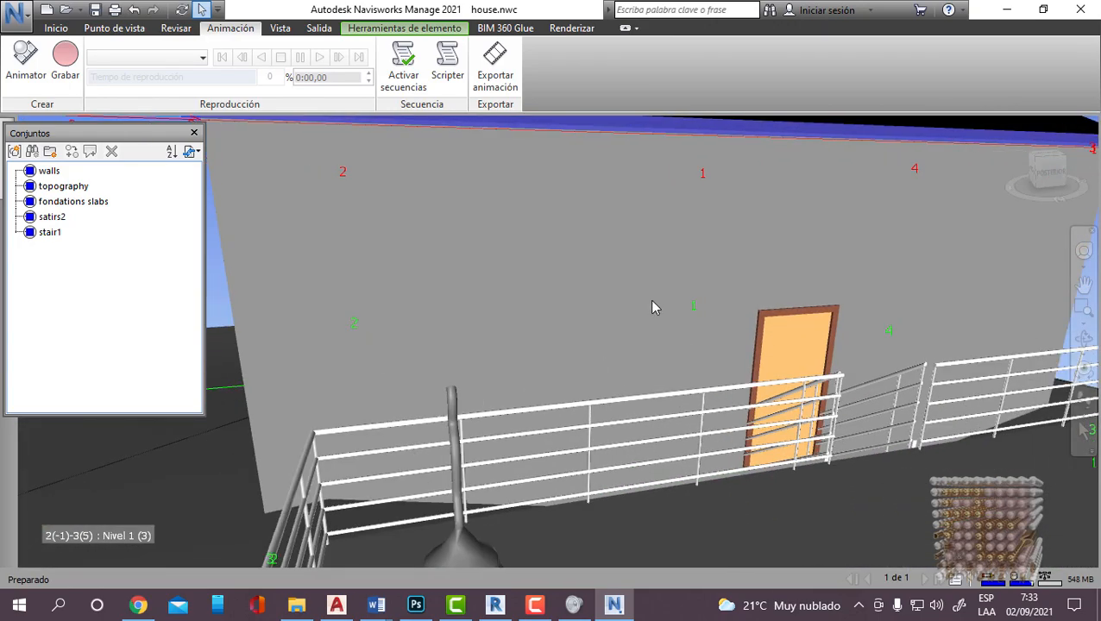
{"action": "scroll", "coordinate": [647, 306], "scroll_direction": "down", "scroll_amount": 3}
{"action": "middle_click_drag", "start_coordinate": [880, 330], "coordinate": [466, 293], "text": "shift"}
{"action": "scroll", "coordinate": [459, 306], "scroll_direction": "down", "scroll_amount": 1}
{"action": "scroll", "coordinate": [483, 320], "scroll_direction": "down", "scroll_amount": 5}
{"action": "middle_click_drag", "start_coordinate": [551, 325], "coordinate": [520, 357], "text": "shift"}
{"action": "left_click", "coordinate": [520, 357]}
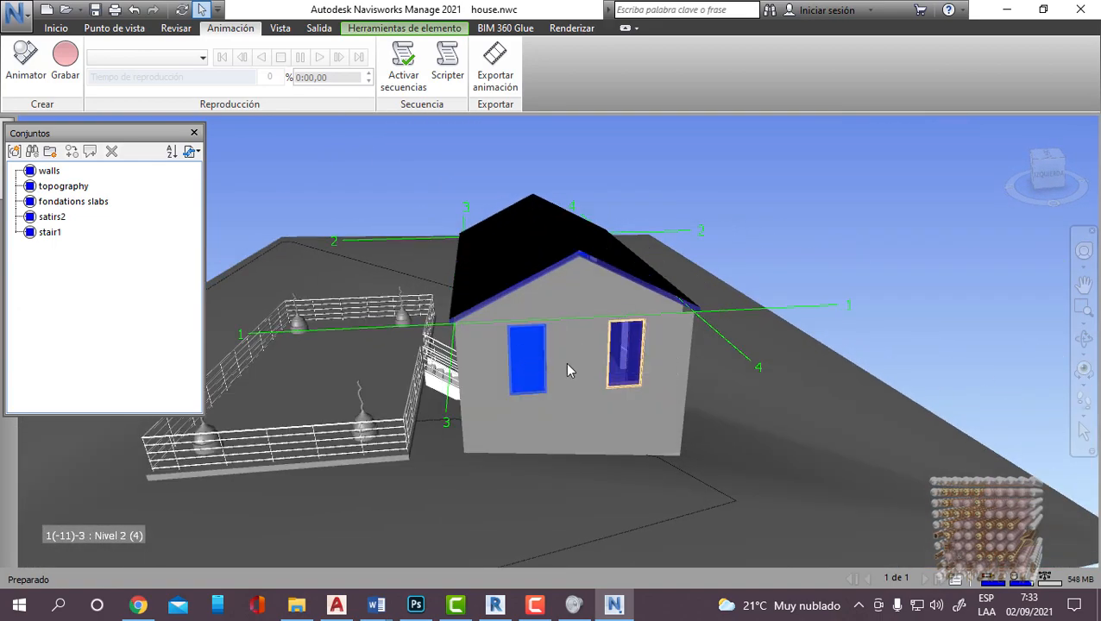
{"action": "left_click", "coordinate": [622, 363], "text": "ctrl"}
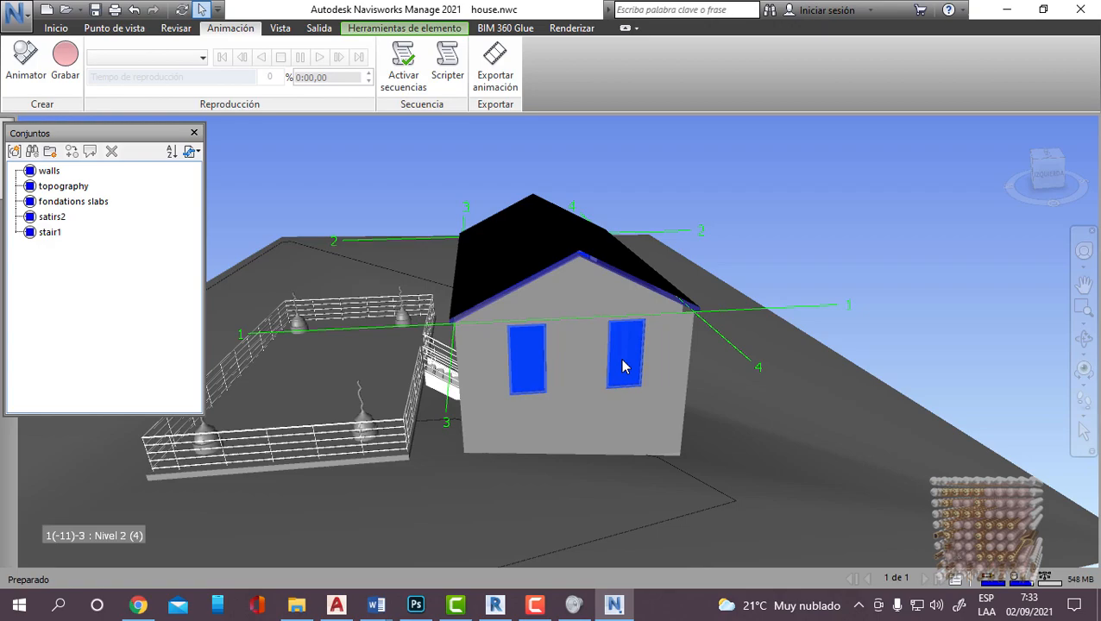
Step: Add the three adjoining windows beside the entrance door to the window selection
{"action": "scroll", "coordinate": [622, 363], "scroll_direction": "up", "scroll_amount": 1}
{"action": "middle_click_drag", "start_coordinate": [621, 363], "coordinate": [742, 393], "text": "shift"}
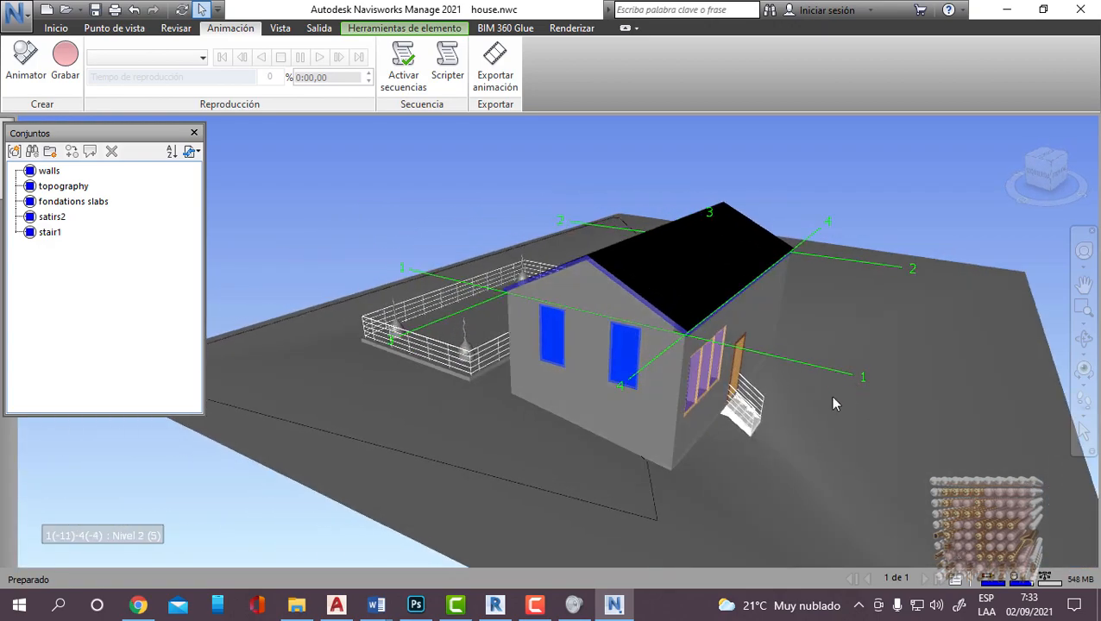
{"action": "scroll", "coordinate": [811, 385], "scroll_direction": "up", "scroll_amount": 3}
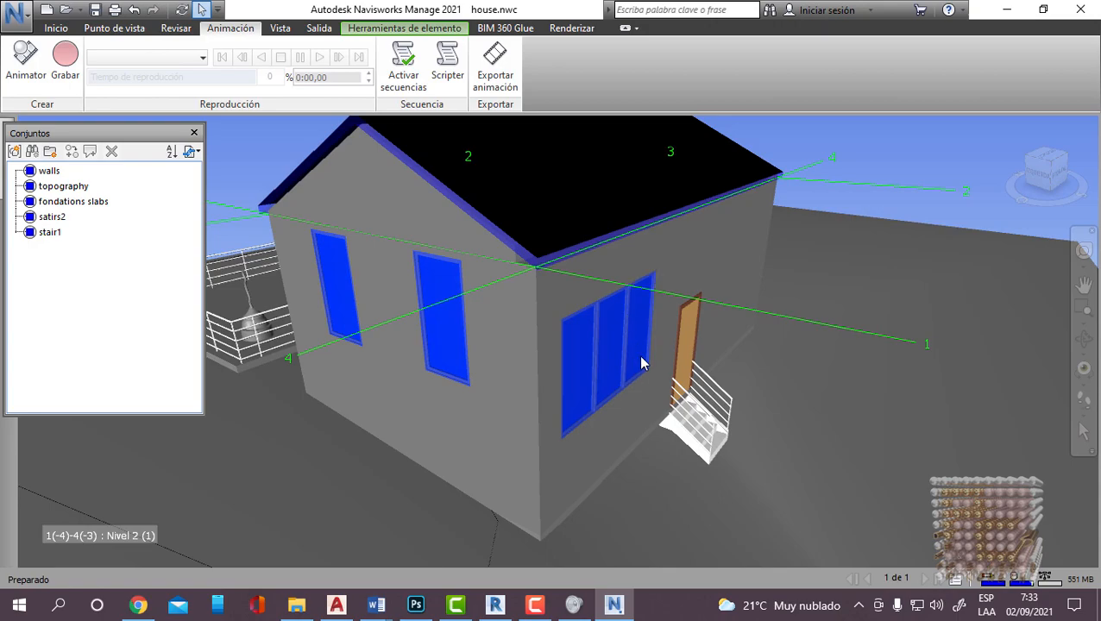
{"action": "middle_click_drag", "start_coordinate": [664, 379], "coordinate": [484, 342], "text": "shift"}
{"action": "scroll", "coordinate": [484, 342], "scroll_direction": "down", "scroll_amount": 4}
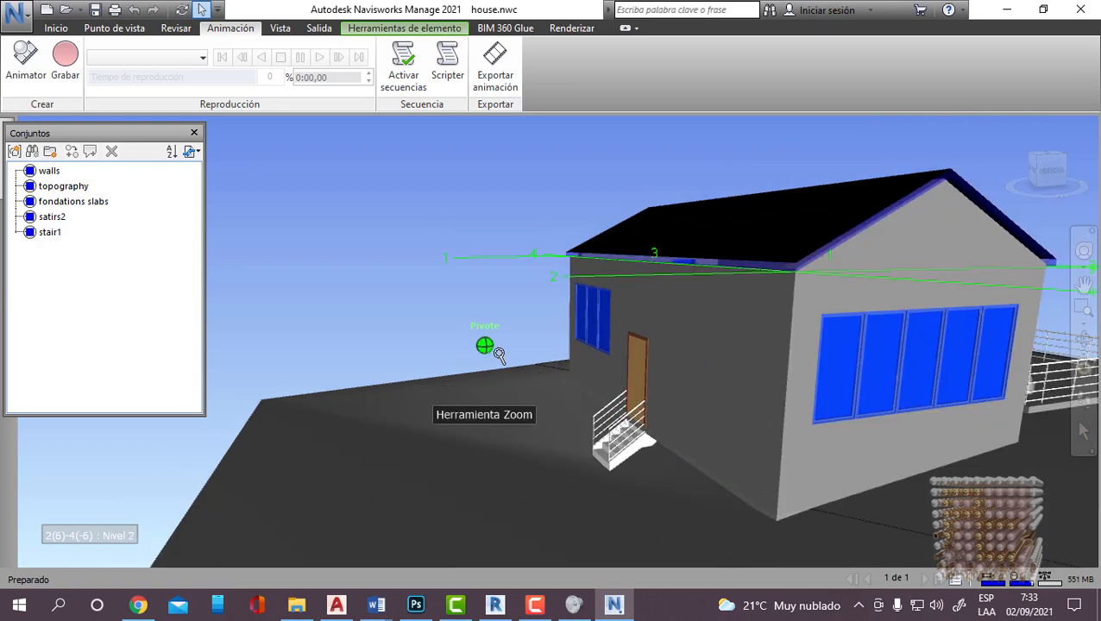
Step: Save the selected windows as a selection set named "windows" and clear the selection
{"action": "left_click", "coordinate": [19, 152]}
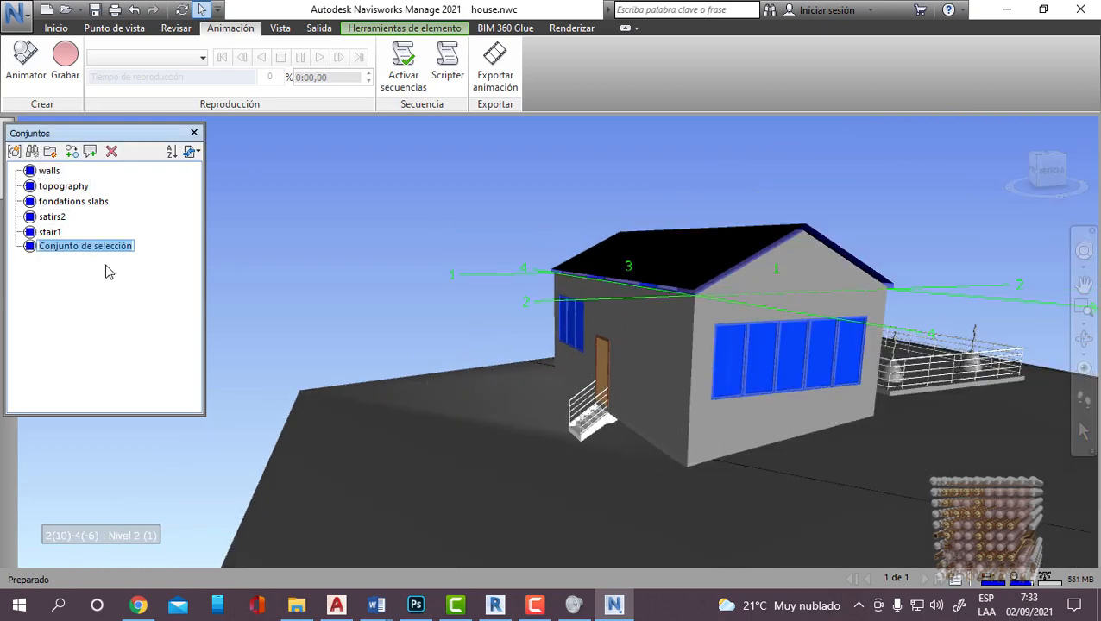
{"action": "type", "text": "windows"}
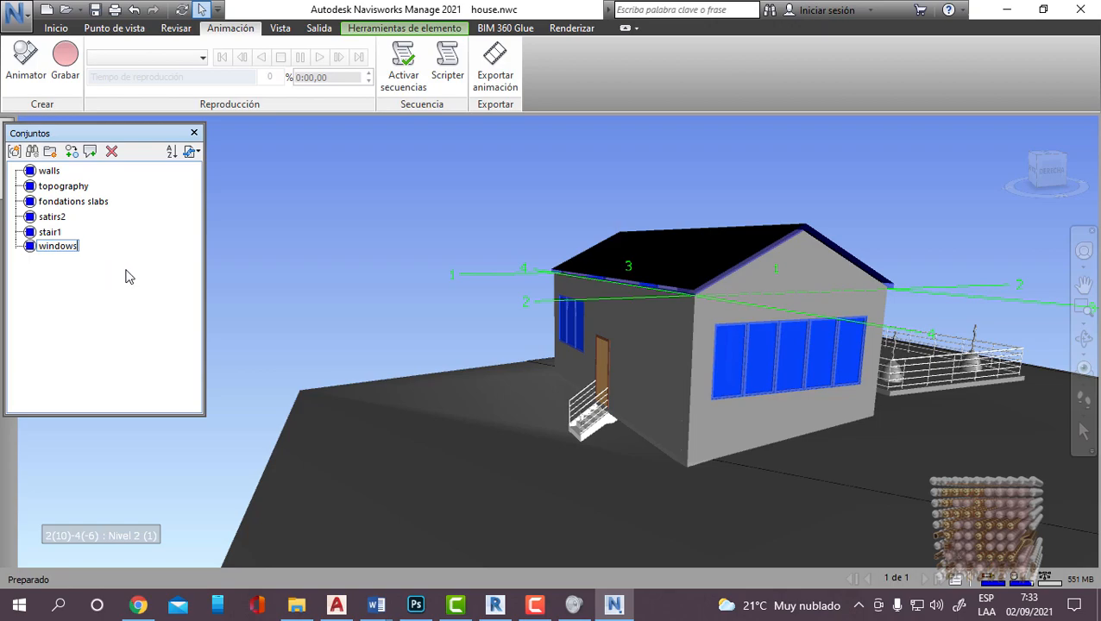
{"action": "key", "text": "Return"}
{"action": "left_click", "coordinate": [105, 231]}
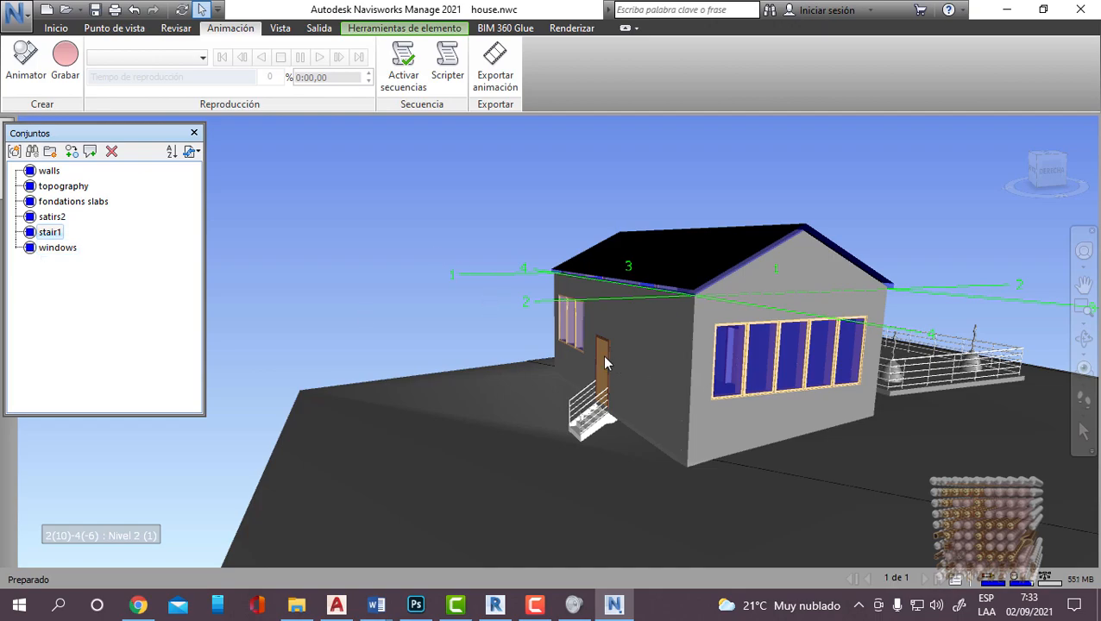
Step: Select the entrance door and the terrace door, and save them as a selection set named "doors"
{"action": "scroll", "coordinate": [681, 414], "scroll_direction": "down", "scroll_amount": 2}
{"action": "middle_click_drag", "start_coordinate": [688, 418], "coordinate": [535, 371], "text": "shift"}
{"action": "left_click", "coordinate": [580, 355]}
{"action": "scroll", "coordinate": [639, 350], "scroll_direction": "up", "scroll_amount": 2}
{"action": "middle_click_drag", "start_coordinate": [789, 345], "coordinate": [239, 251], "text": "shift"}
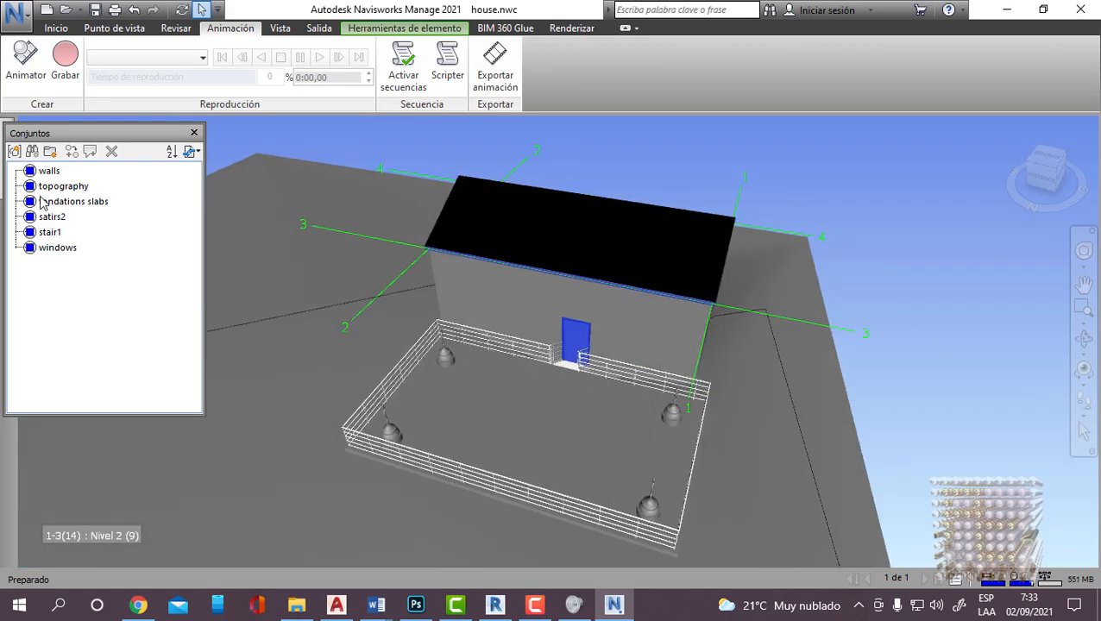
{"action": "left_click", "coordinate": [14, 151]}
{"action": "type", "text": "doors"}
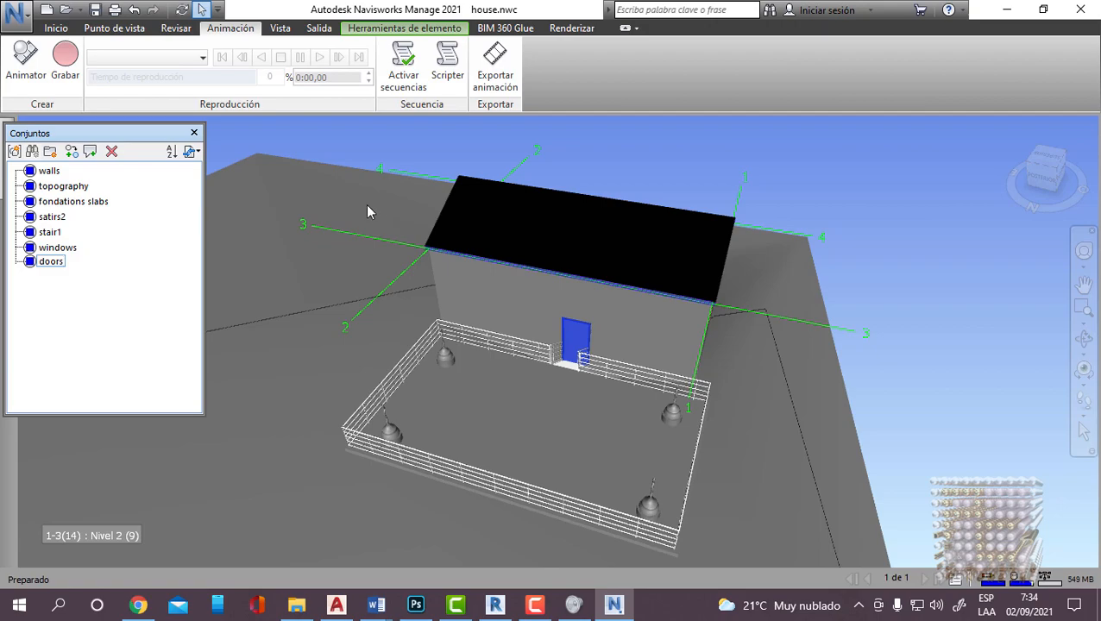
{"action": "left_click", "coordinate": [316, 28]}
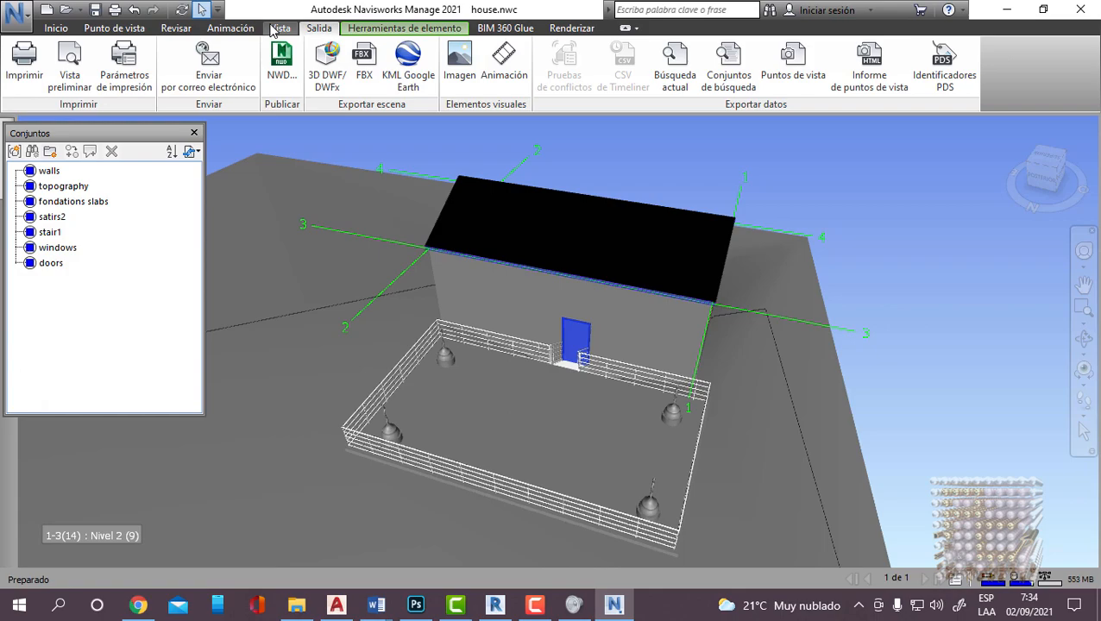
{"action": "left_click", "coordinate": [274, 29]}
{"action": "left_click", "coordinate": [231, 29]}
{"action": "left_click", "coordinate": [175, 28]}
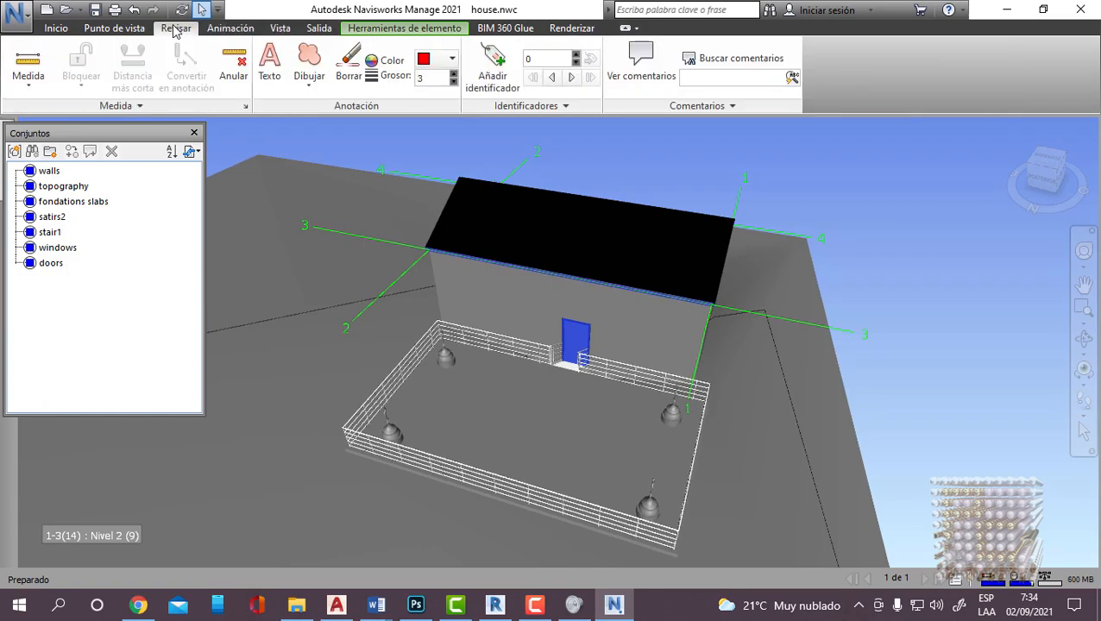
{"action": "left_click", "coordinate": [133, 29]}
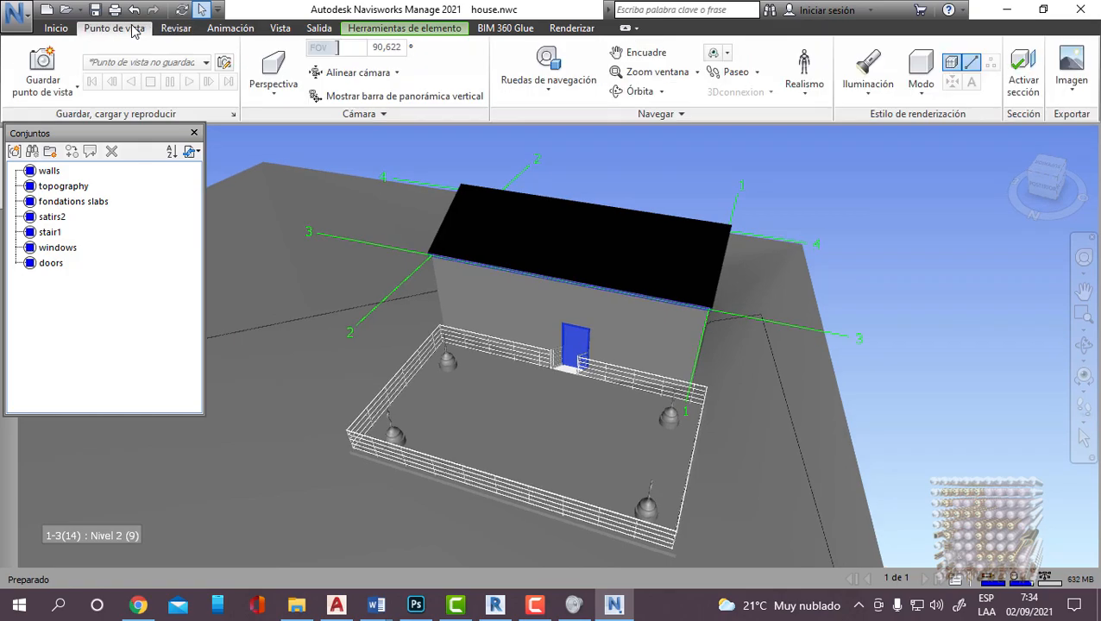
{"action": "left_click", "coordinate": [52, 29]}
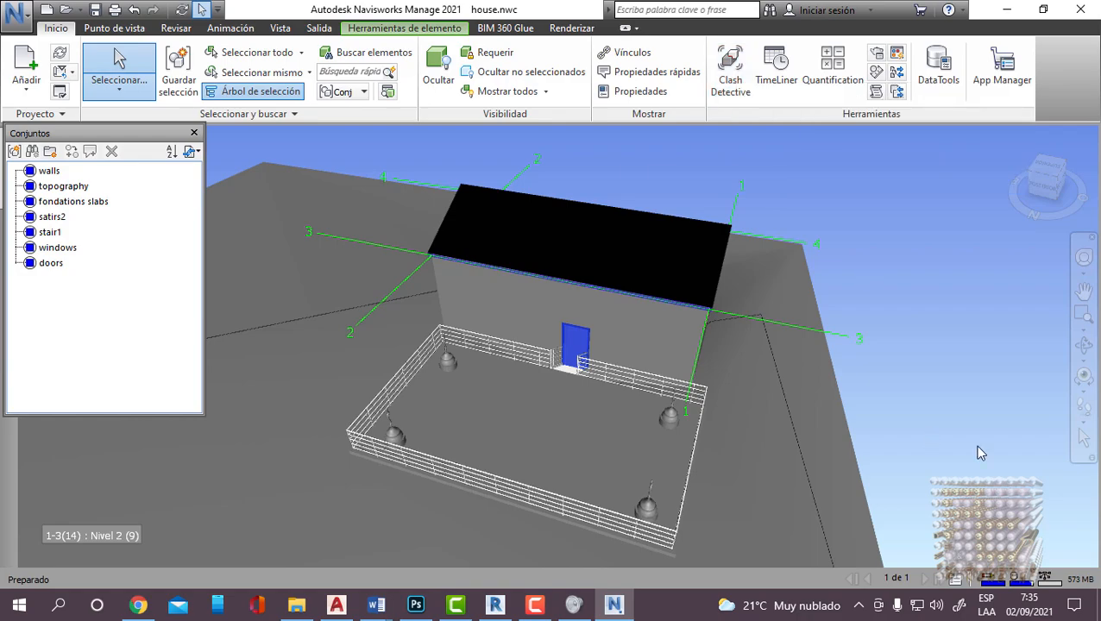
Step: Select only the house roof and save it as a selection set named "roof"
{"action": "left_click", "coordinate": [771, 402]}
{"action": "scroll", "coordinate": [736, 375], "scroll_direction": "down", "scroll_amount": 2}
{"action": "middle_click_drag", "start_coordinate": [958, 418], "coordinate": [664, 320], "text": "shift"}
{"action": "middle_click_drag", "start_coordinate": [782, 355], "coordinate": [485, 409], "text": "shift"}
{"action": "scroll", "coordinate": [483, 406], "scroll_direction": "up", "scroll_amount": 3}
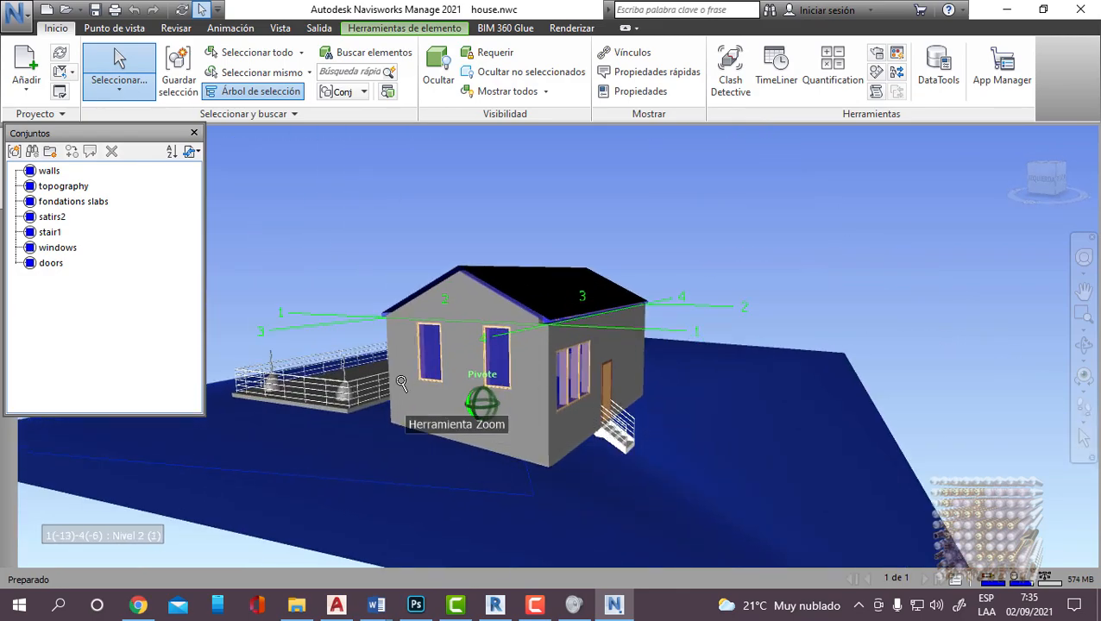
{"action": "key", "text": "Escape"}
{"action": "left_click", "coordinate": [539, 293]}
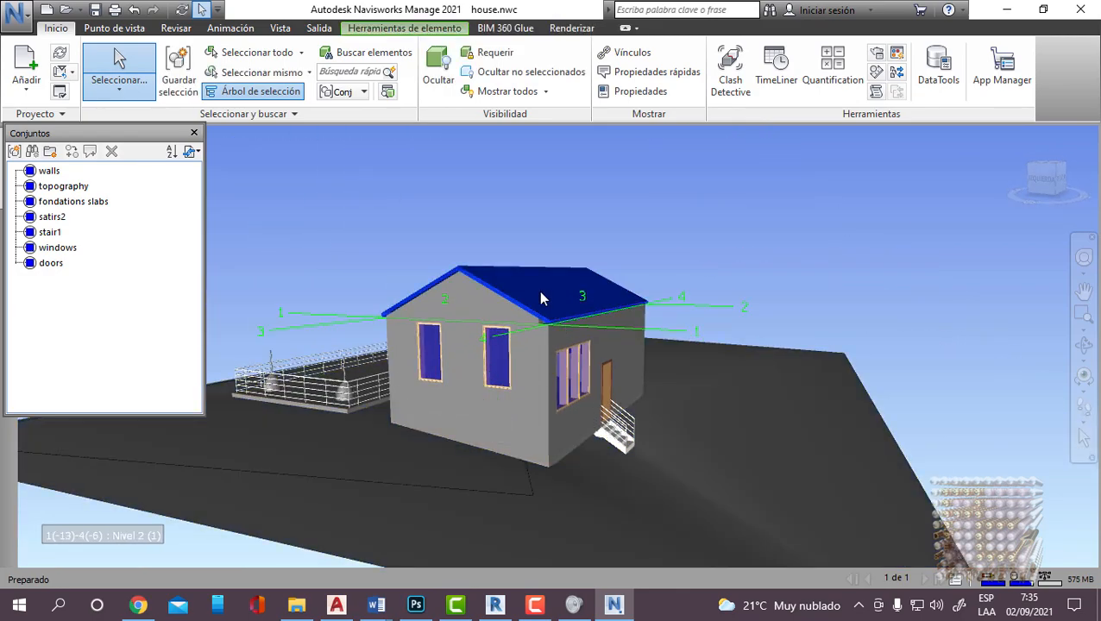
{"action": "left_click", "coordinate": [14, 151]}
{"action": "type", "text": "roof"}
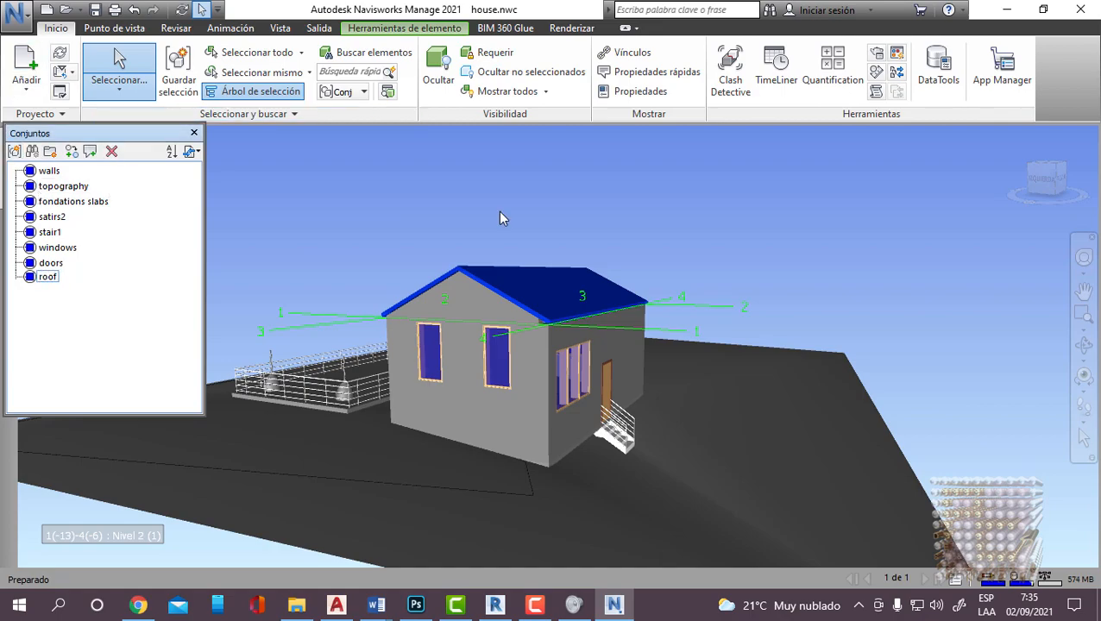
Step: Clear the roof selection and select the terrace railings together with the railings of the stair leading to it
{"action": "left_click", "coordinate": [593, 214]}
{"action": "middle_click_drag", "start_coordinate": [769, 276], "coordinate": [721, 410], "text": "shift"}
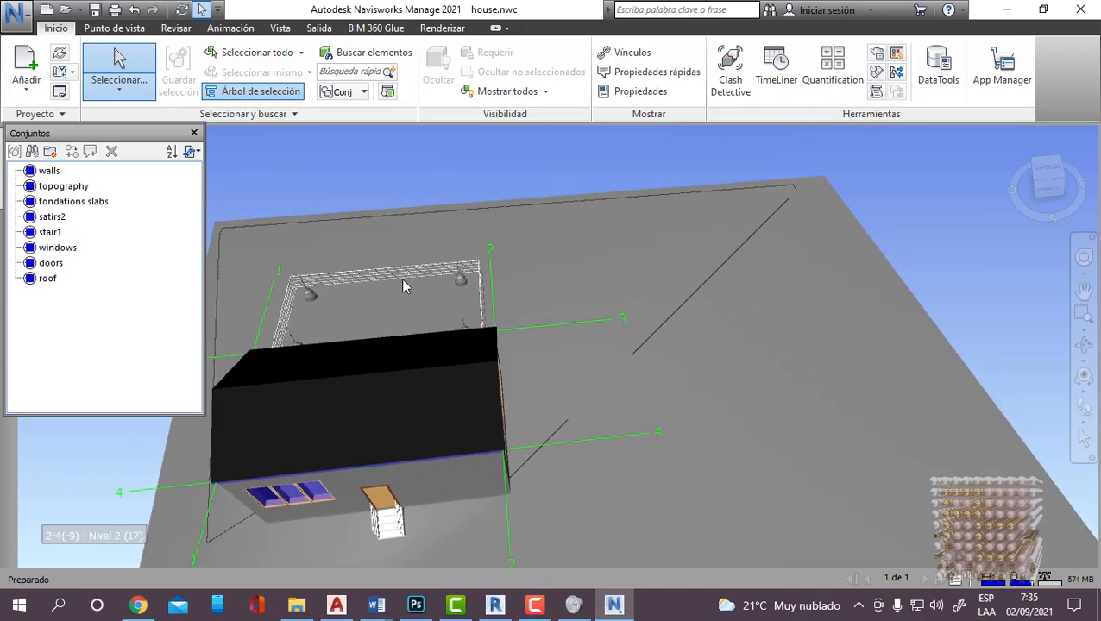
{"action": "middle_click_drag", "start_coordinate": [457, 446], "coordinate": [764, 464], "text": "shift"}
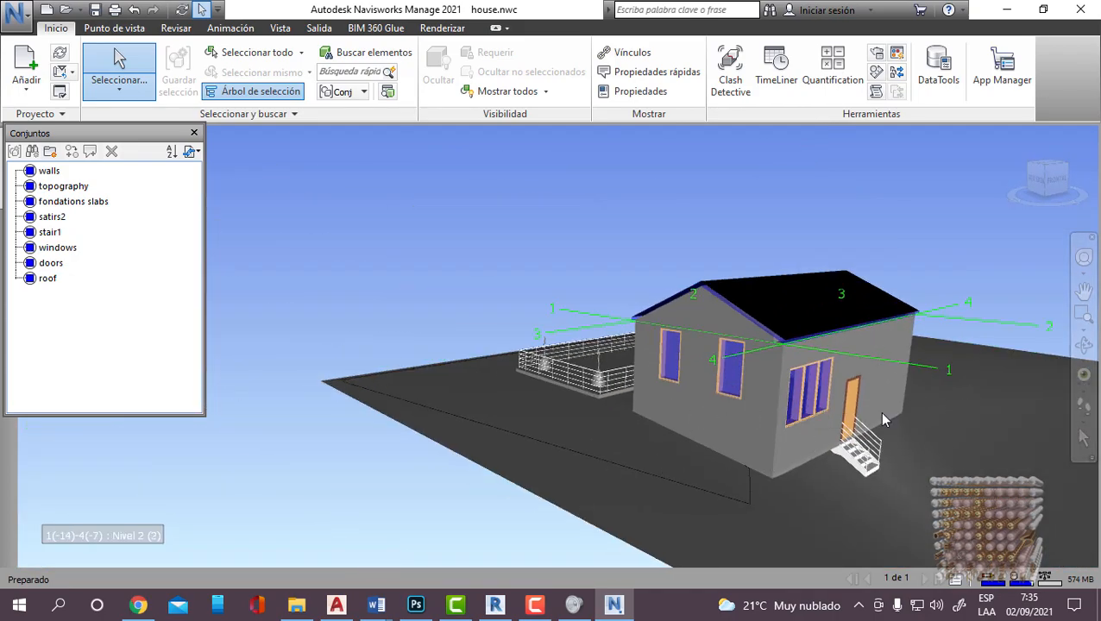
{"action": "middle_click_drag", "start_coordinate": [558, 360], "coordinate": [717, 371], "text": "shift"}
{"action": "scroll", "coordinate": [693, 388], "scroll_direction": "up", "scroll_amount": 5}
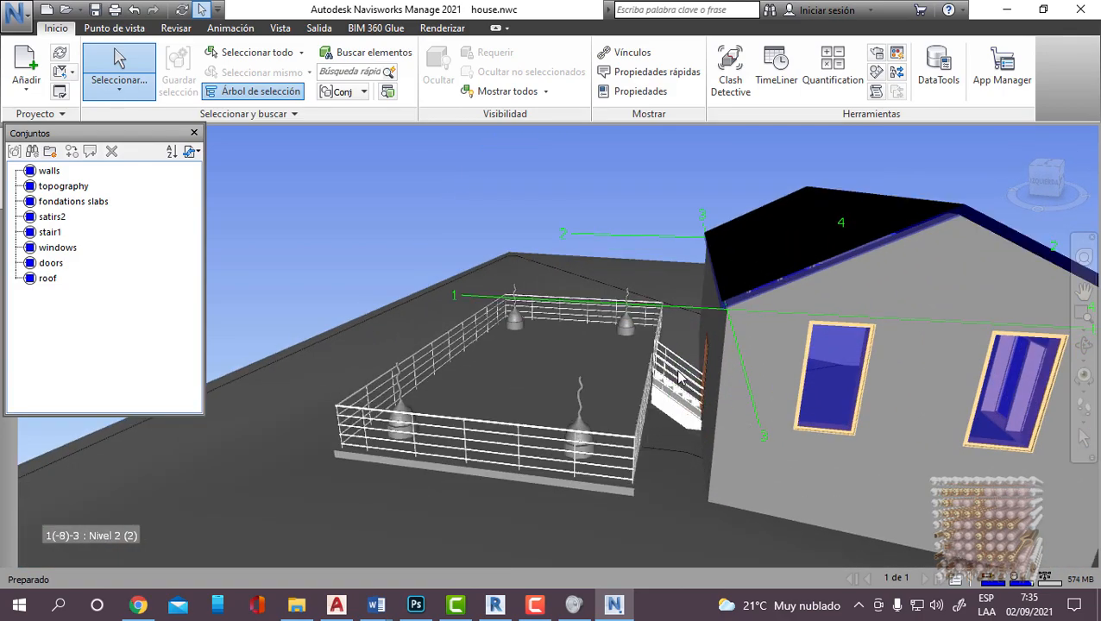
{"action": "left_click", "coordinate": [681, 373]}
{"action": "scroll", "coordinate": [686, 386], "scroll_direction": "up", "scroll_amount": 4}
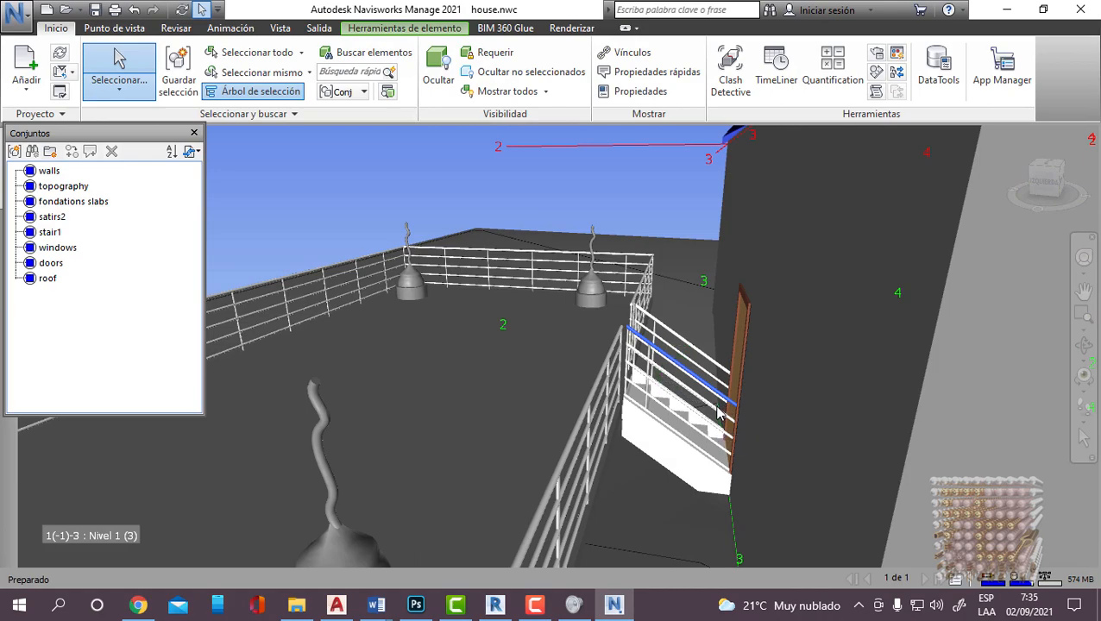
{"action": "left_click", "coordinate": [702, 360]}
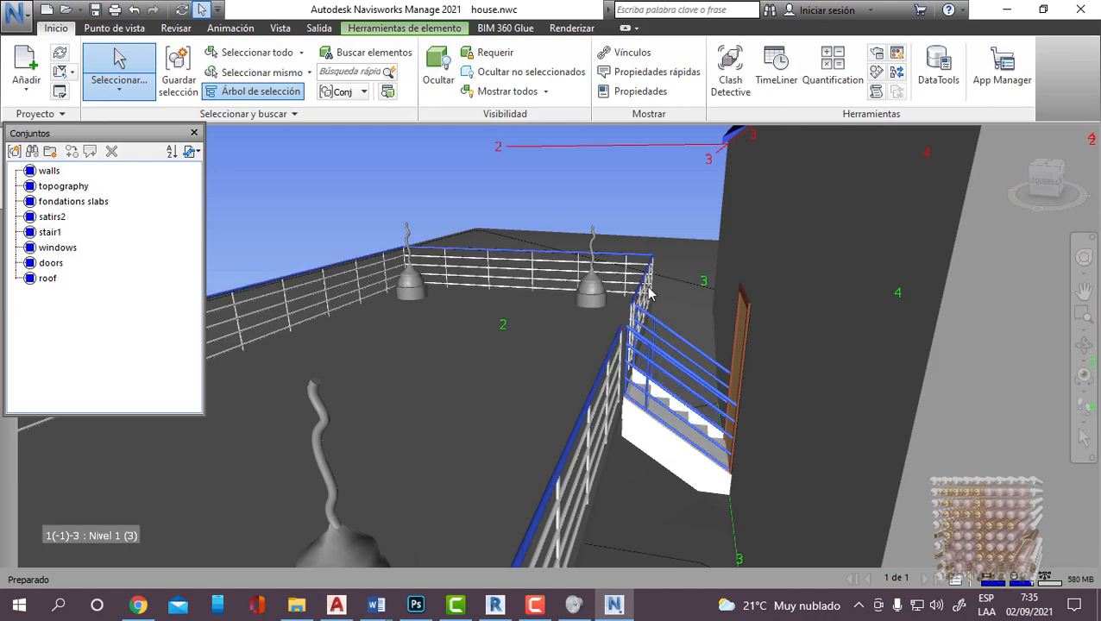
{"action": "scroll", "coordinate": [466, 313], "scroll_direction": "down", "scroll_amount": 5}
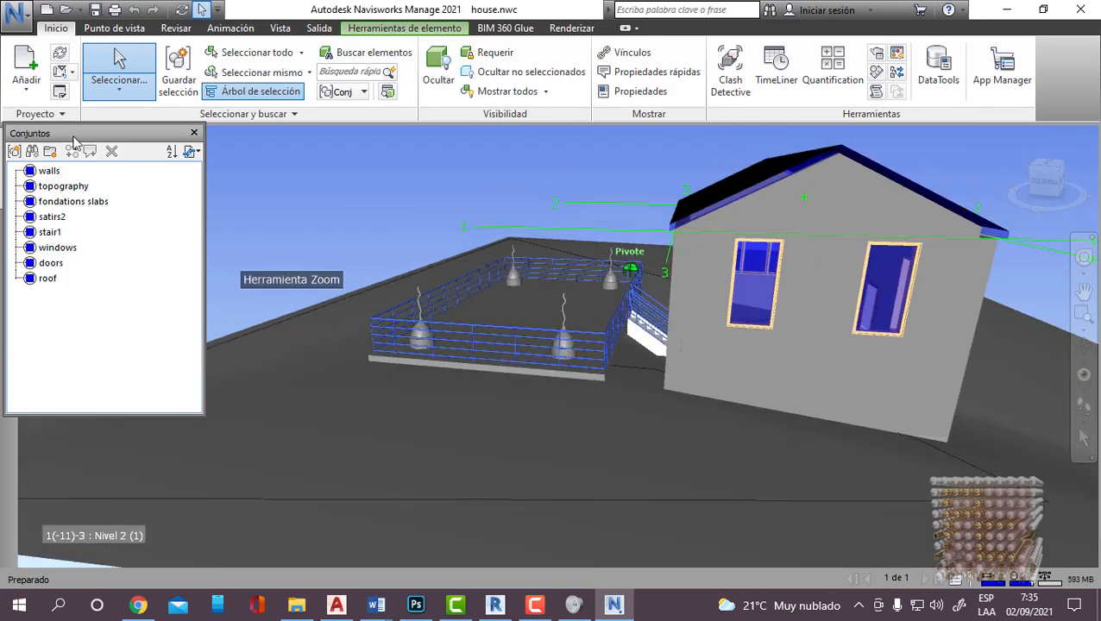
Step: Save the selected railings as a selection set named "railing" and clear the selection
{"action": "left_click", "coordinate": [15, 152]}
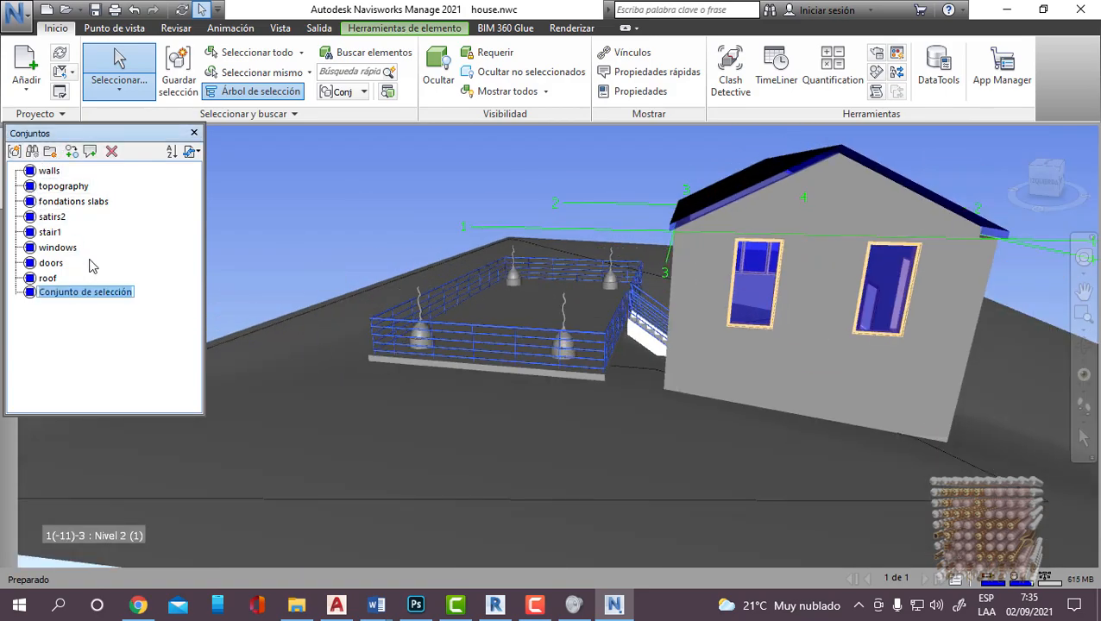
{"action": "type", "text": "railing"}
{"action": "left_click", "coordinate": [290, 248]}
Step: Select all four bell-shaped columns standing on the terrace
{"action": "middle_click_drag", "start_coordinate": [646, 295], "coordinate": [560, 388], "text": "shift"}
{"action": "scroll", "coordinate": [560, 436], "scroll_direction": "up", "scroll_amount": 6}
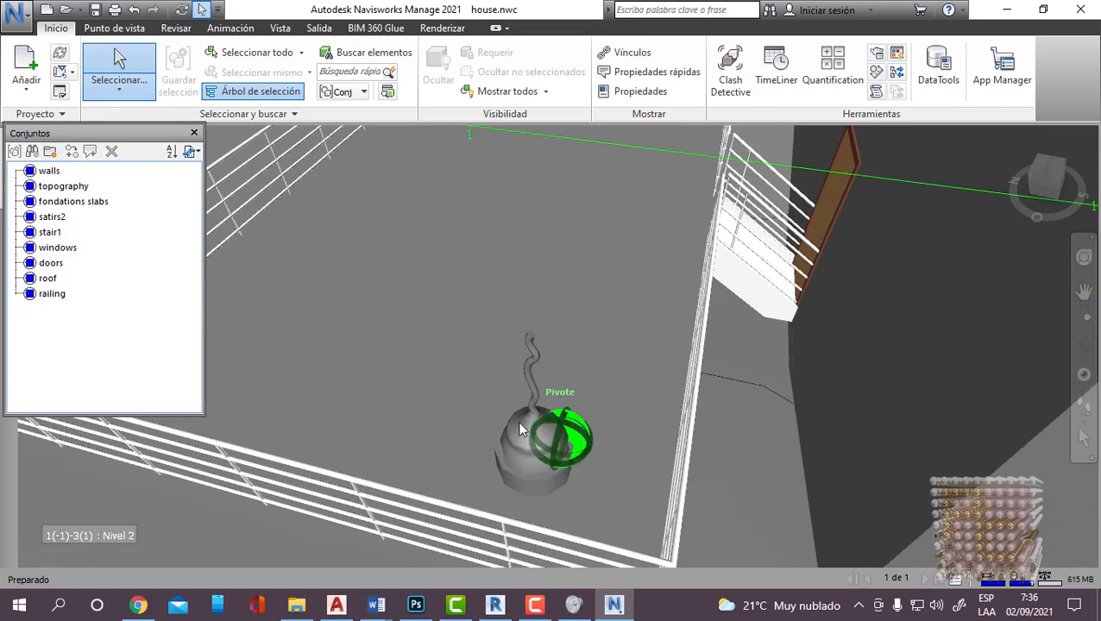
{"action": "scroll", "coordinate": [521, 422], "scroll_direction": "down", "scroll_amount": 5}
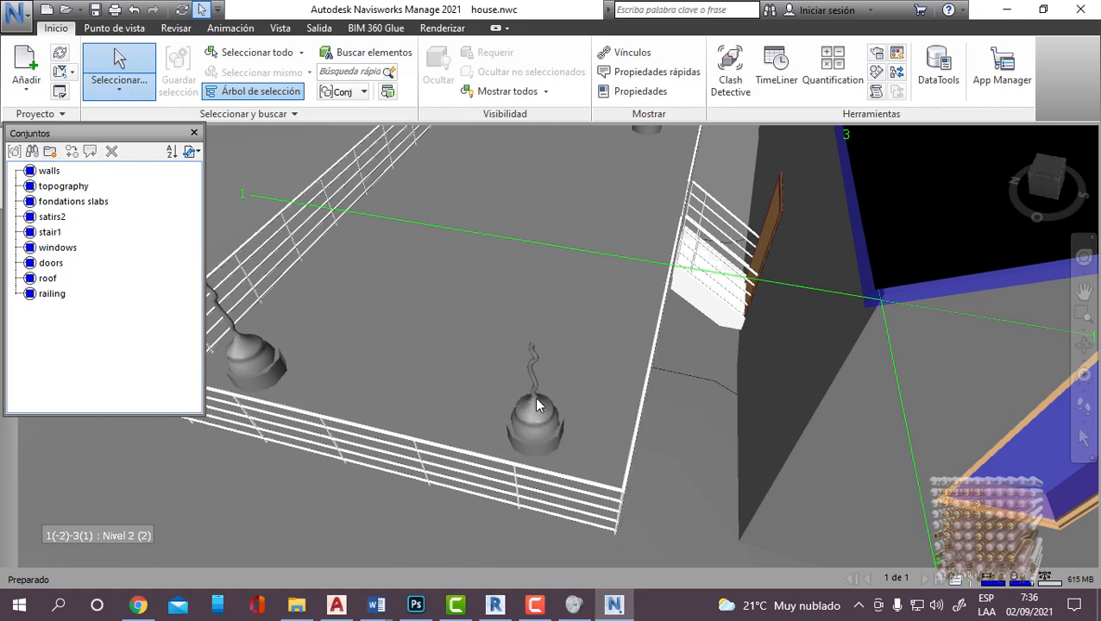
{"action": "left_click", "coordinate": [535, 406]}
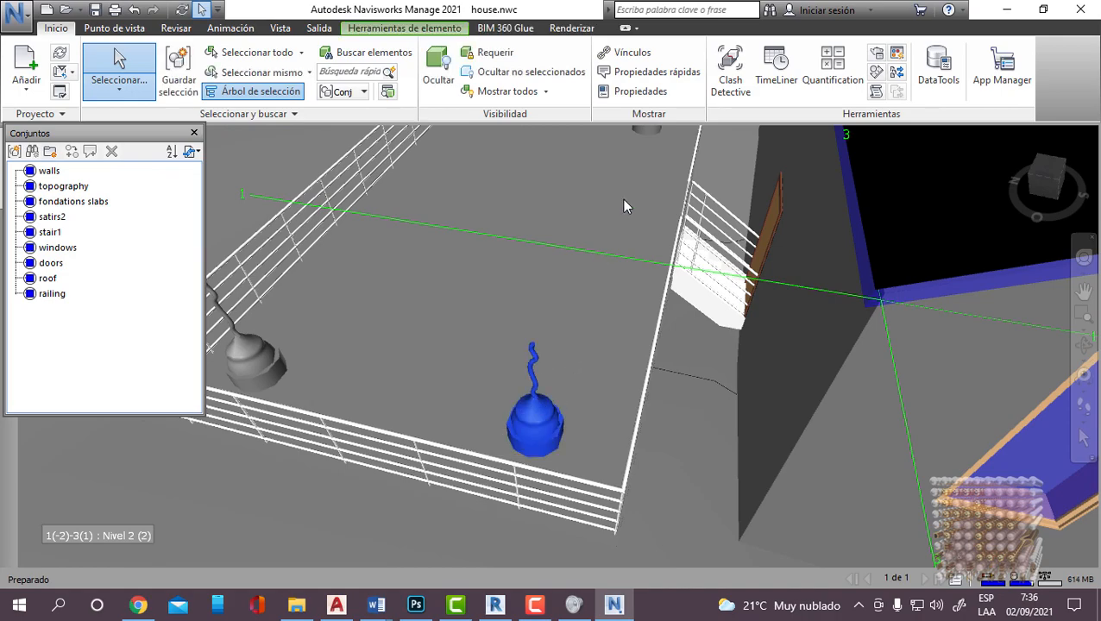
{"action": "scroll", "coordinate": [591, 287], "scroll_direction": "down", "scroll_amount": 4}
{"action": "mouse_move", "coordinate": [591, 287]}
{"action": "middle_mouse_down", "text": "shift"}
{"action": "mouse_move", "coordinate": [633, 291]}
{"action": "mouse_move", "coordinate": [596, 306]}
{"action": "mouse_move", "coordinate": [672, 311]}
{"action": "mouse_move", "coordinate": [733, 290]}
{"action": "mouse_move", "coordinate": [714, 306]}
{"action": "mouse_move", "coordinate": [667, 305]}
{"action": "mouse_move", "coordinate": [619, 230]}
{"action": "middle_mouse_up", "text": "shift"}
{"action": "left_click", "coordinate": [614, 255], "text": "ctrl"}
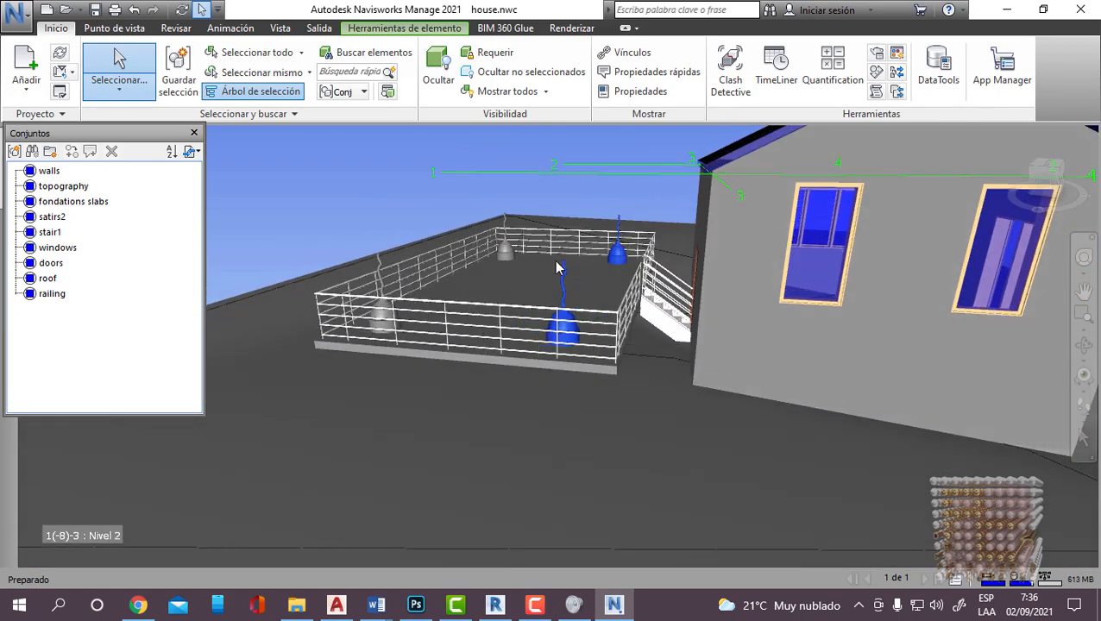
{"action": "left_click", "coordinate": [505, 246], "text": "ctrl"}
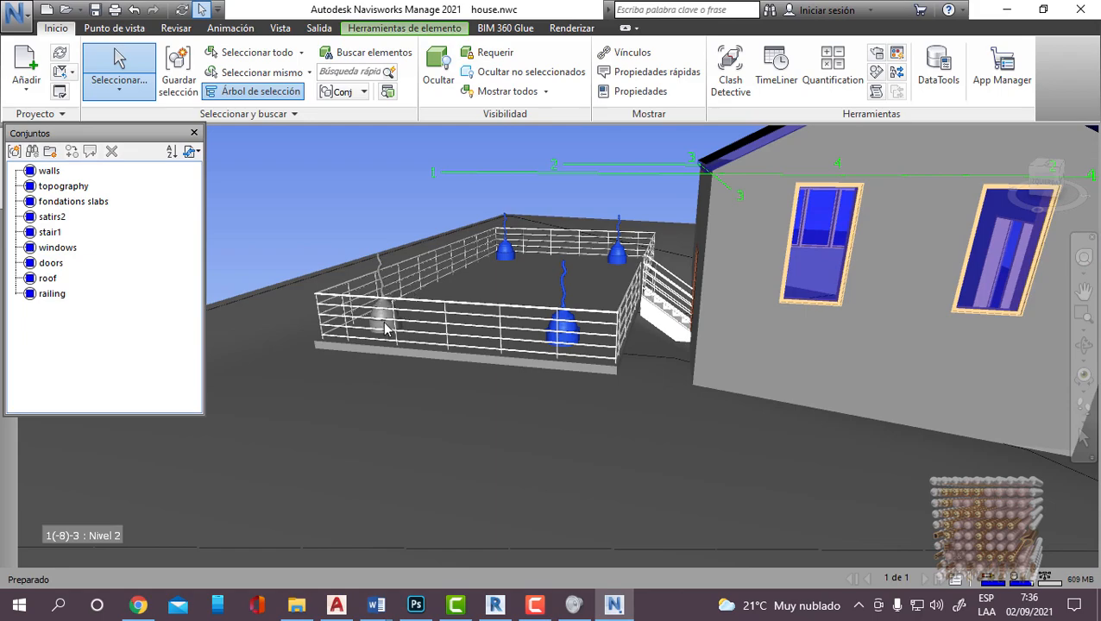
{"action": "left_click", "coordinate": [386, 324], "text": "ctrl"}
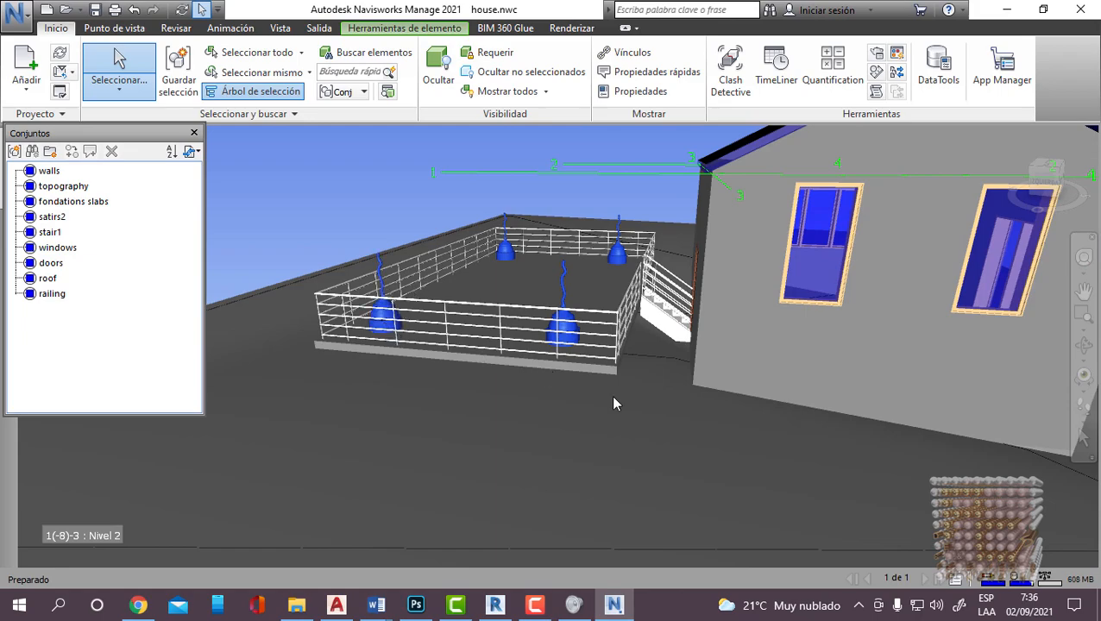
Step: Switch to Revit and examine the model categories in the 3D view's visibility/graphics overrides, leaving them as they are
{"action": "left_click", "coordinate": [495, 605]}
{"action": "scroll", "coordinate": [573, 334], "scroll_direction": "down", "scroll_amount": 3}
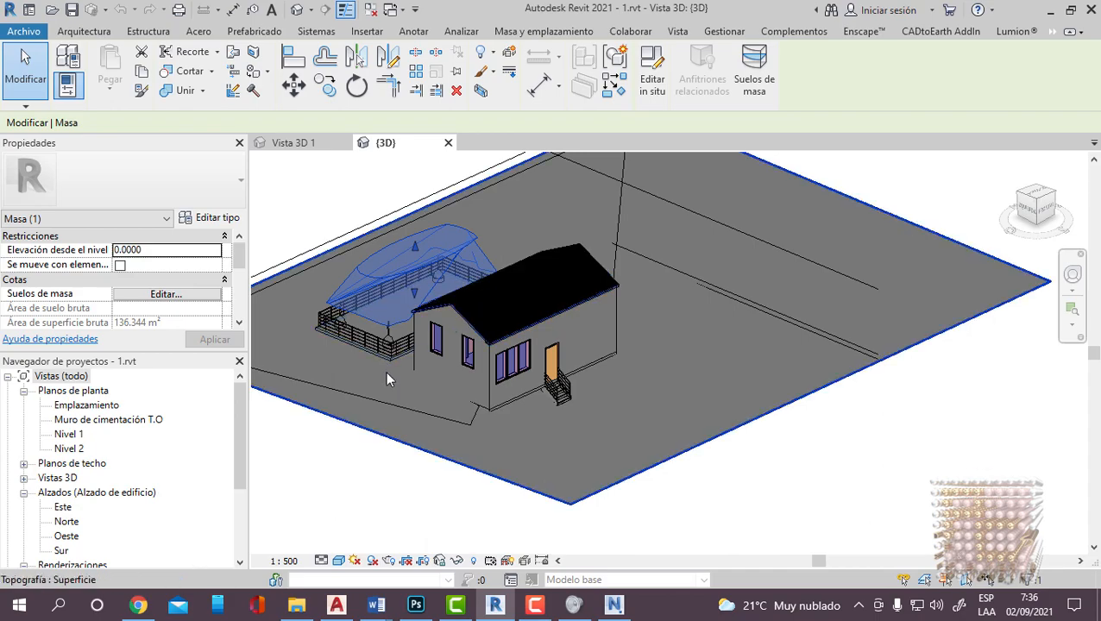
{"action": "key", "text": "v"}
{"action": "key", "text": "g"}
{"action": "scroll", "coordinate": [504, 288], "scroll_direction": "down", "scroll_amount": 5}
{"action": "scroll", "coordinate": [488, 352], "scroll_direction": "down", "scroll_amount": 1}
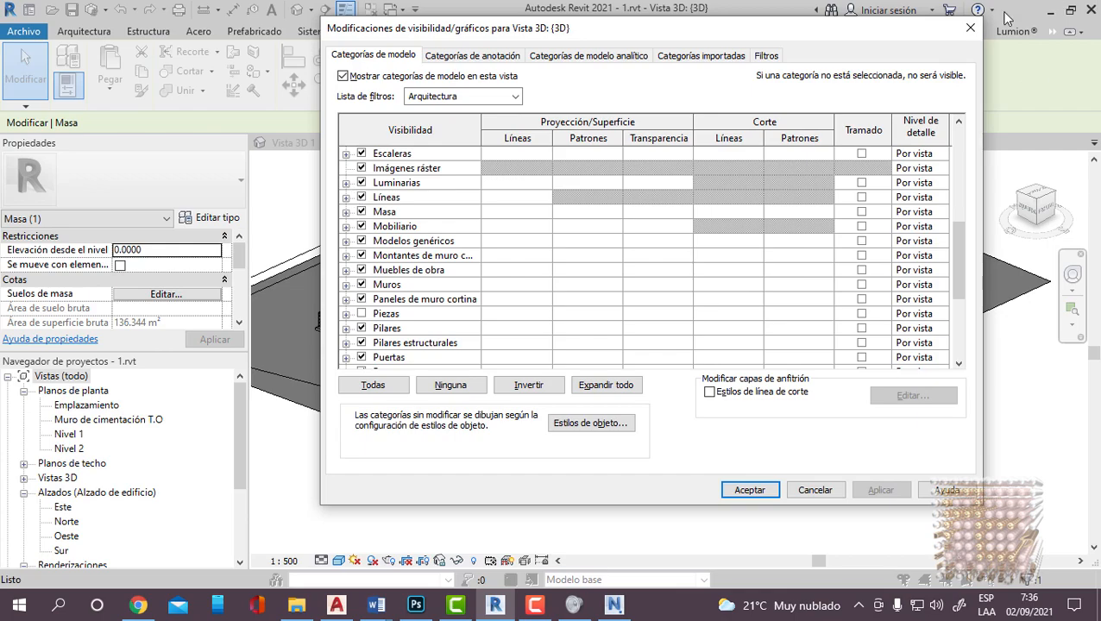
{"action": "left_click", "coordinate": [970, 27]}
Step: Start an NWC export, open its Navisworks settings and review the Revit file reader options
{"action": "left_click", "coordinate": [23, 31]}
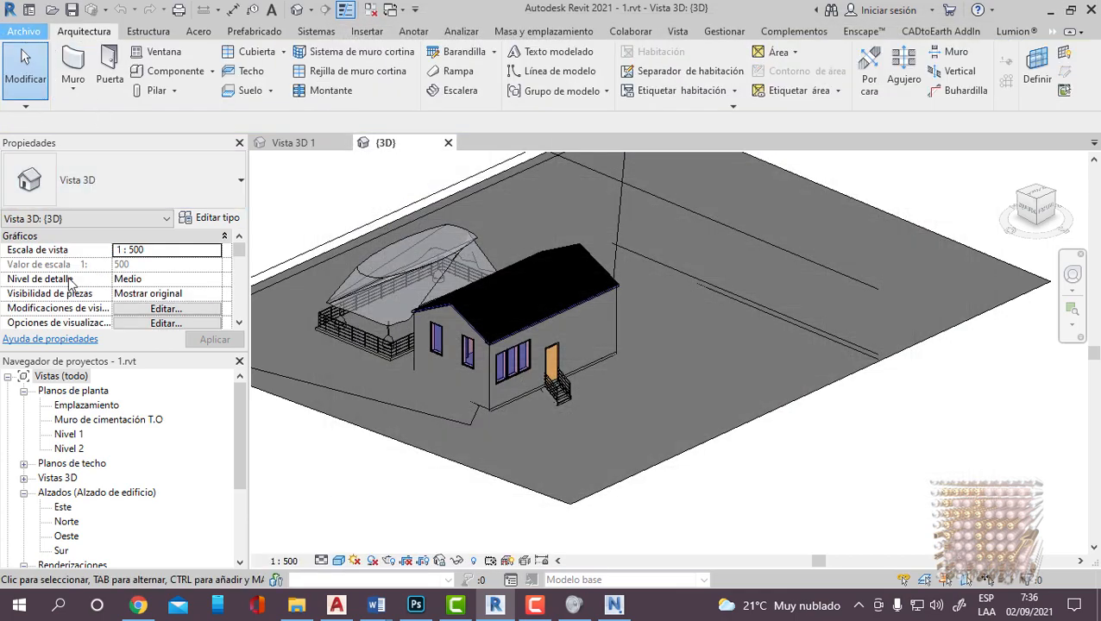
{"action": "mouse_move", "coordinate": [52, 272]}
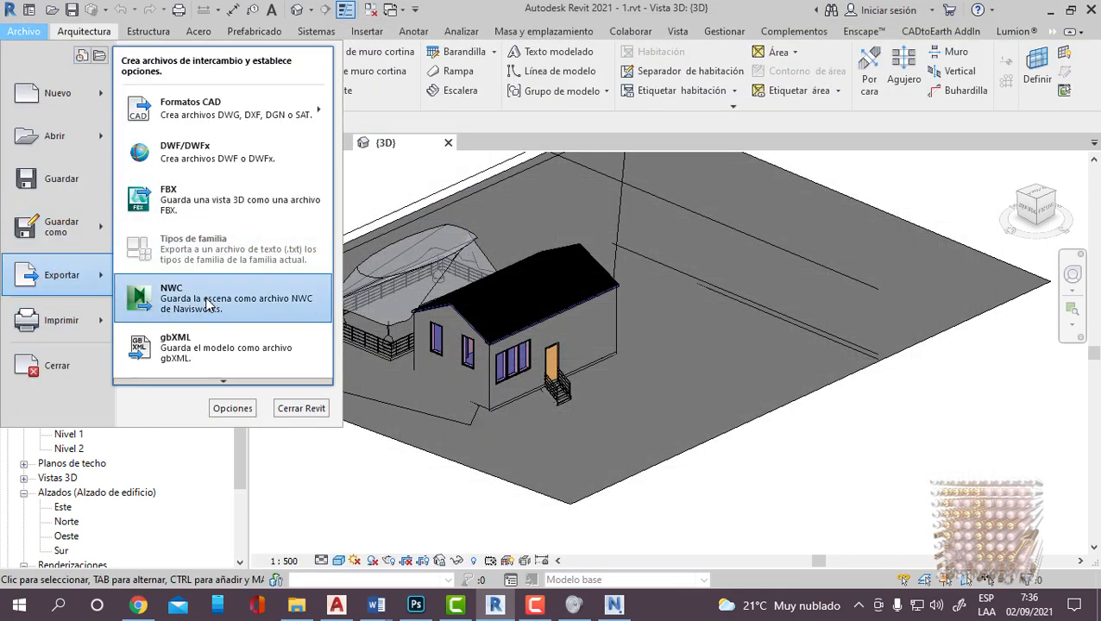
{"action": "left_click", "coordinate": [173, 298]}
{"action": "left_click", "coordinate": [509, 488]}
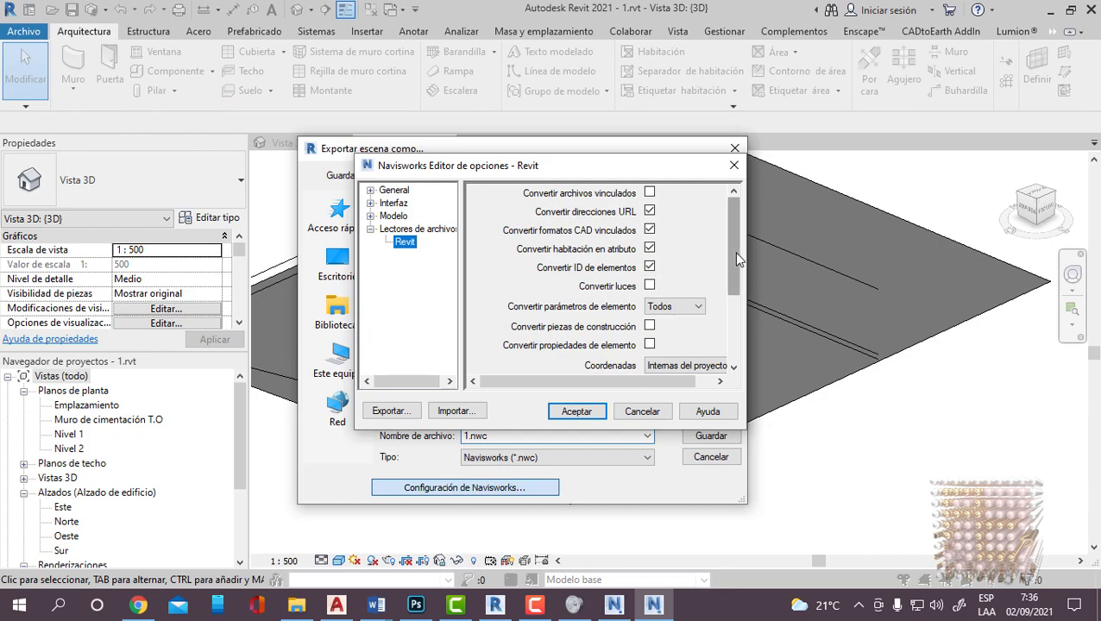
{"action": "scroll", "coordinate": [731, 264], "scroll_direction": "down", "scroll_amount": 3}
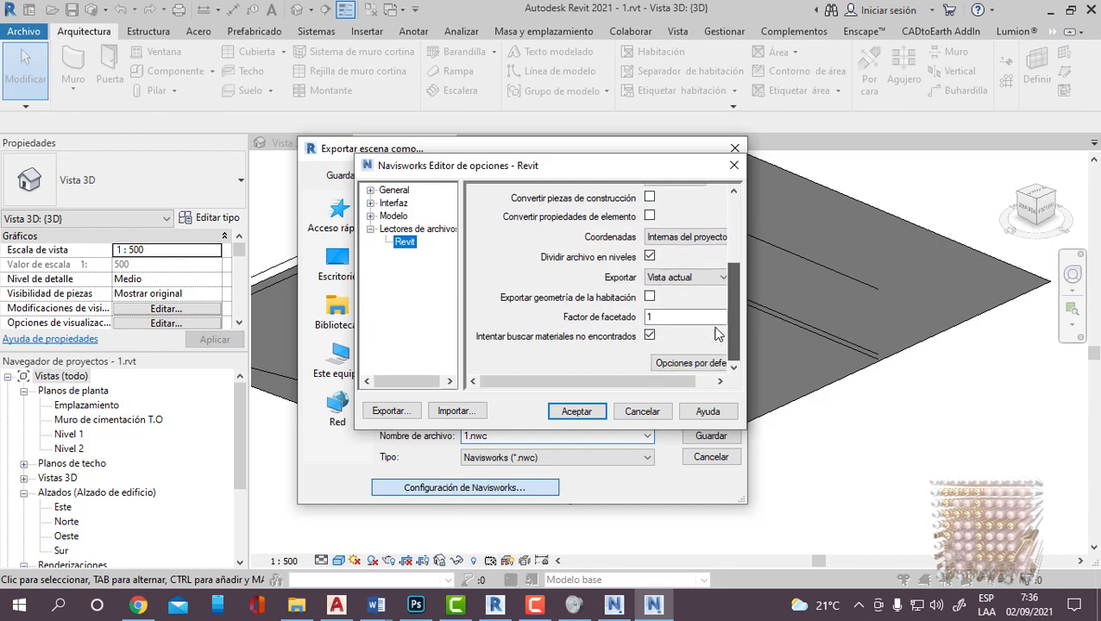
{"action": "scroll", "coordinate": [733, 287], "scroll_direction": "up", "scroll_amount": 2}
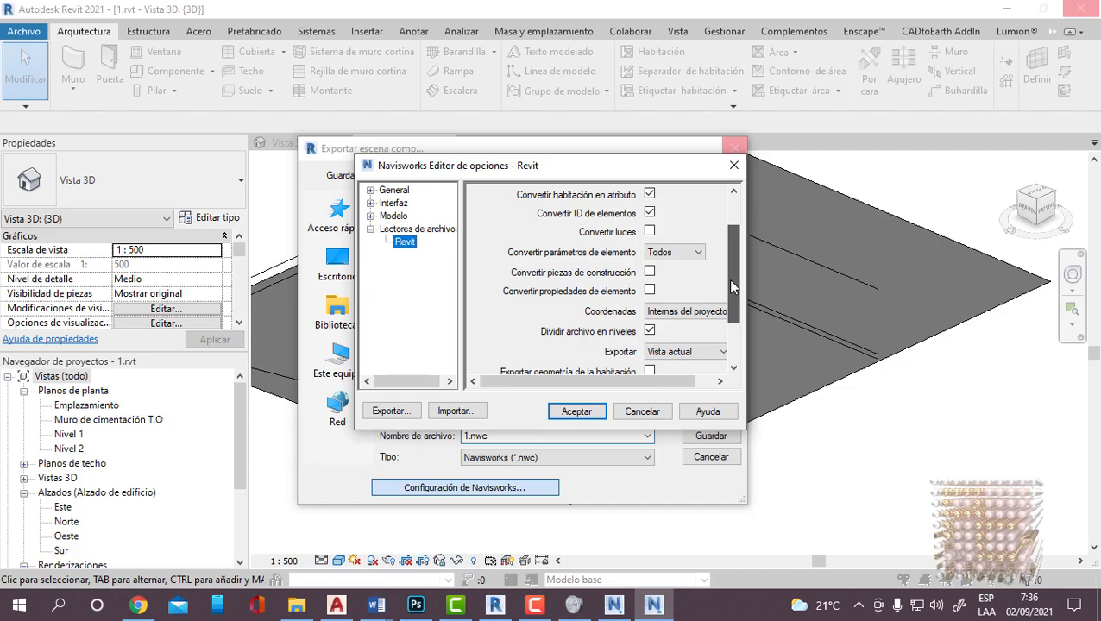
{"action": "left_click_drag", "start_coordinate": [725, 294], "coordinate": [725, 333]}
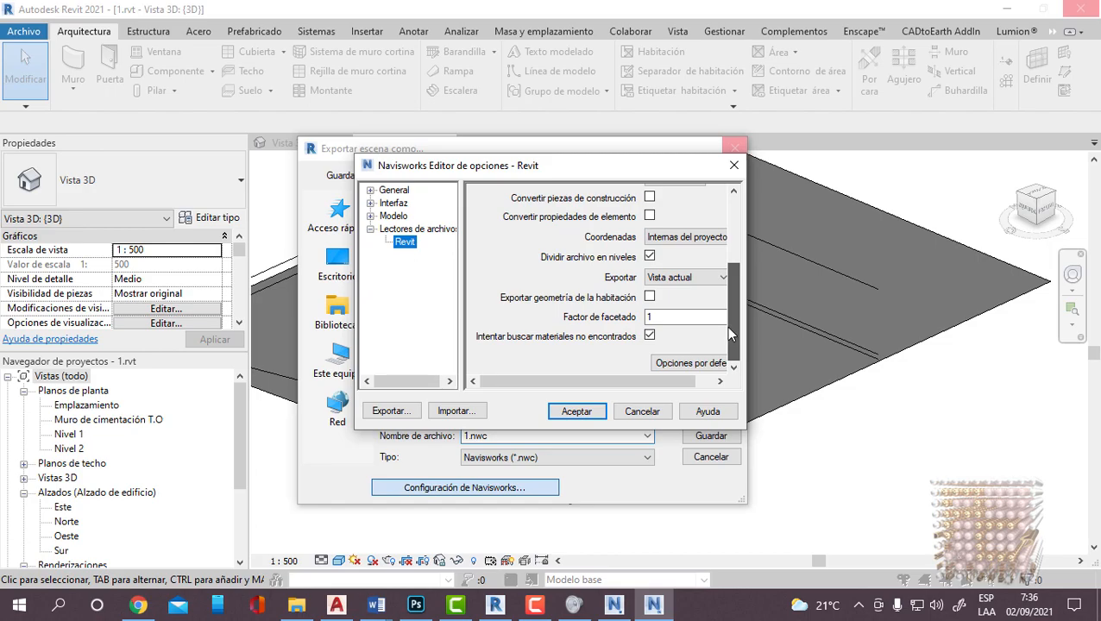
{"action": "left_click_drag", "start_coordinate": [728, 320], "coordinate": [735, 222]}
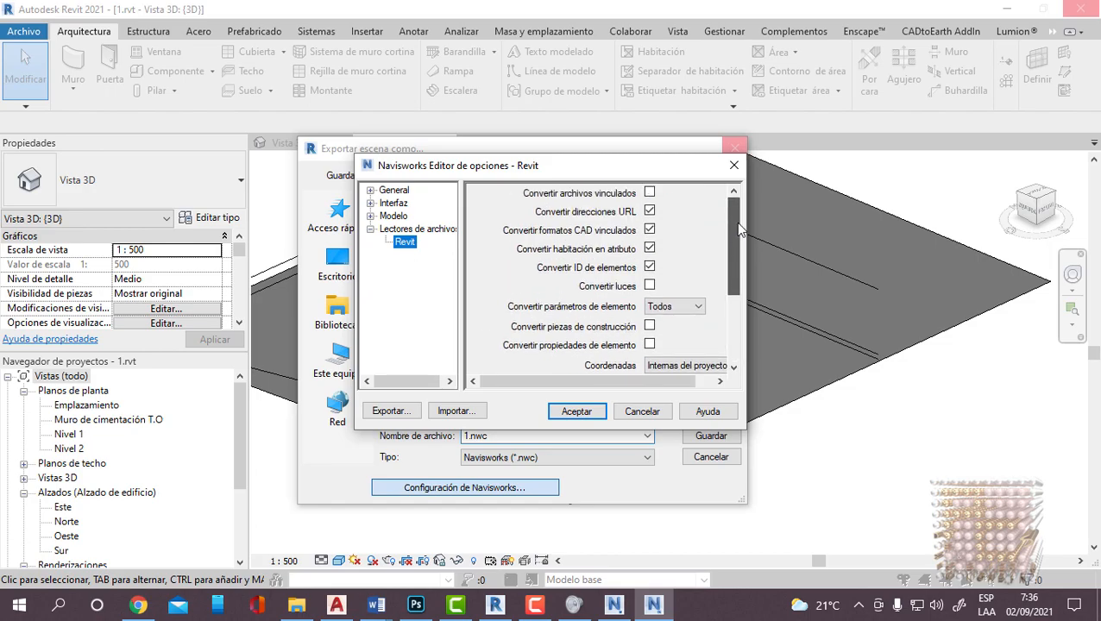
Step: Look through the Modelo and Interfaz categories of the Navisworks export options
{"action": "left_click", "coordinate": [370, 217]}
{"action": "left_click", "coordinate": [370, 217]}
{"action": "left_click", "coordinate": [370, 204]}
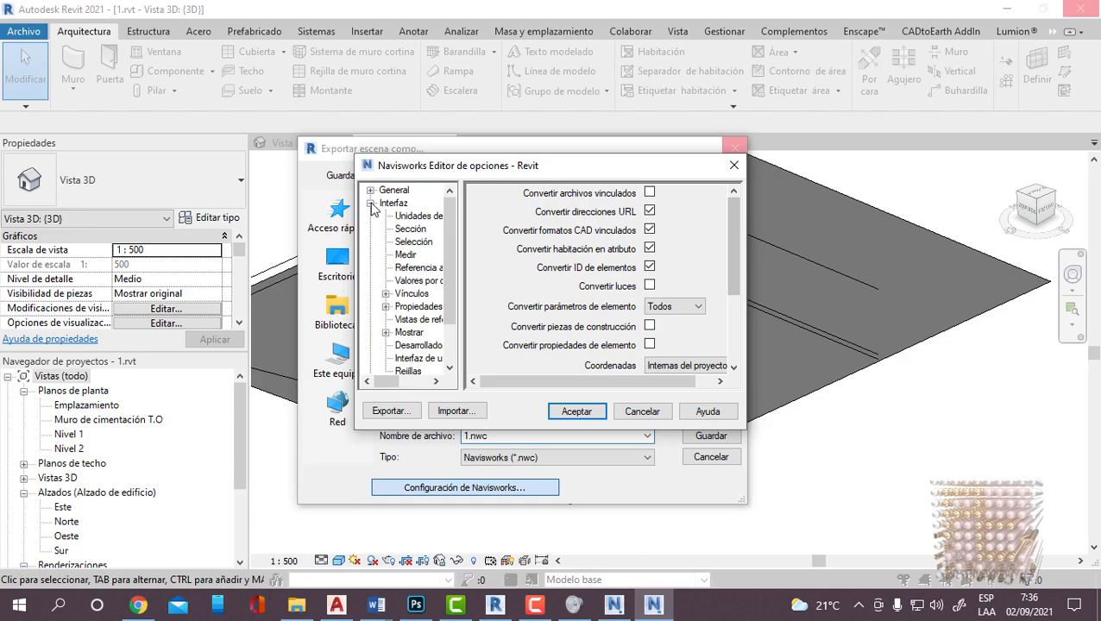
{"action": "left_click_drag", "start_coordinate": [449, 294], "coordinate": [456, 330]}
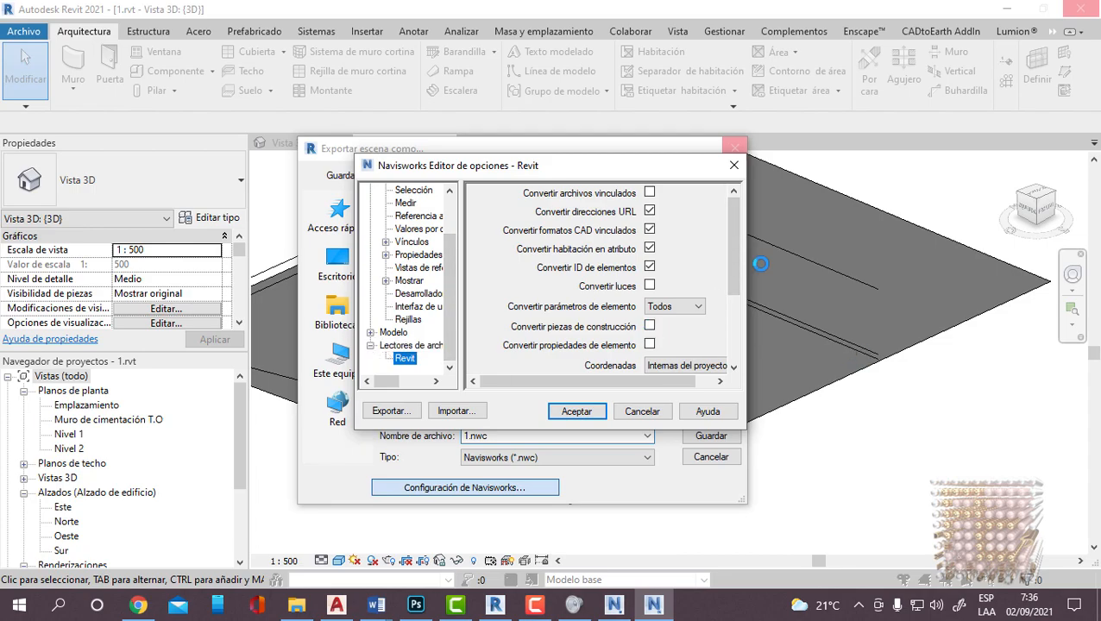
Step: Inspect the Exportar scope choices and the remaining options of the Revit file reader
{"action": "scroll", "coordinate": [732, 282], "scroll_direction": "down", "scroll_amount": 2}
{"action": "left_click", "coordinate": [713, 286]}
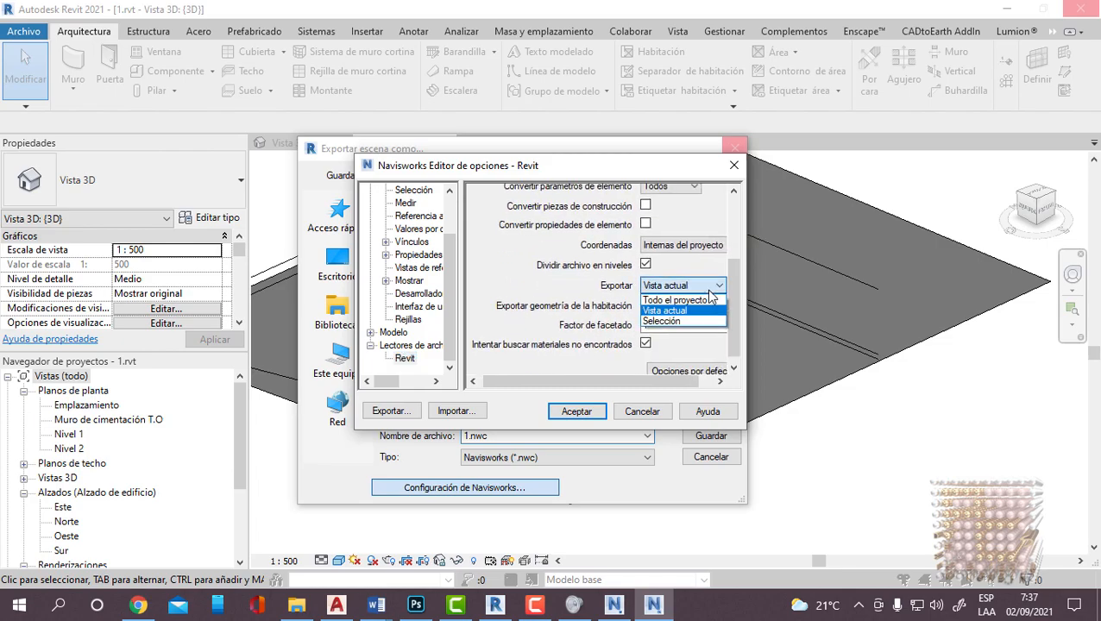
{"action": "left_click", "coordinate": [713, 286]}
{"action": "left_click", "coordinate": [713, 286]}
{"action": "left_click", "coordinate": [738, 281]}
{"action": "scroll", "coordinate": [739, 280], "scroll_direction": "down", "scroll_amount": 1}
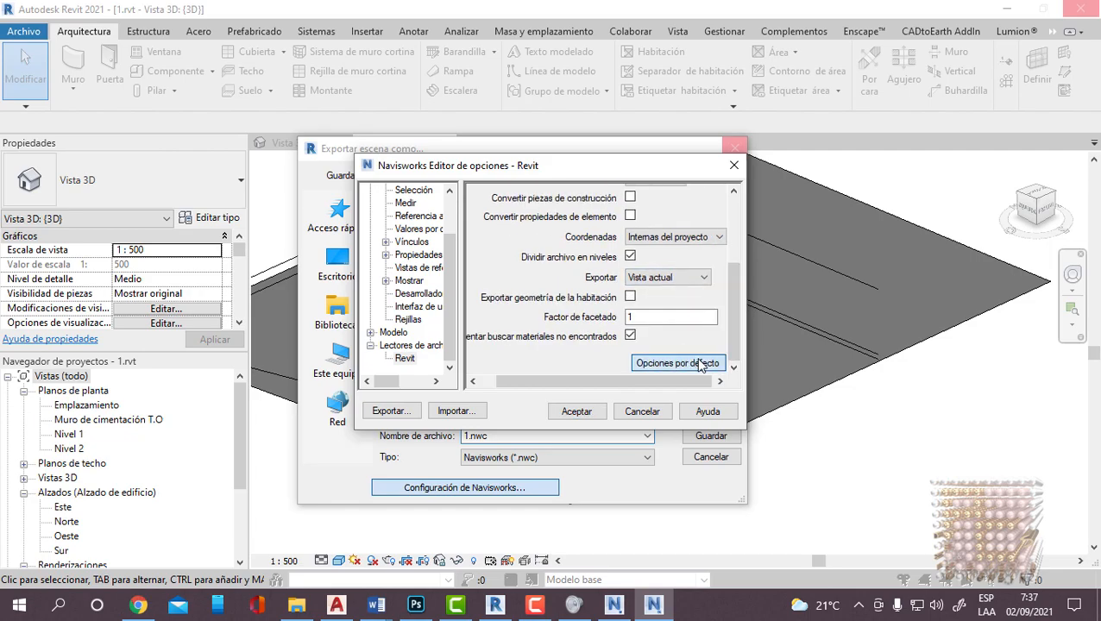
Step: Request the default Revit reader options, decline the reset, and recheck the Exportar scope choices before leaving the export
{"action": "left_click", "coordinate": [705, 362]}
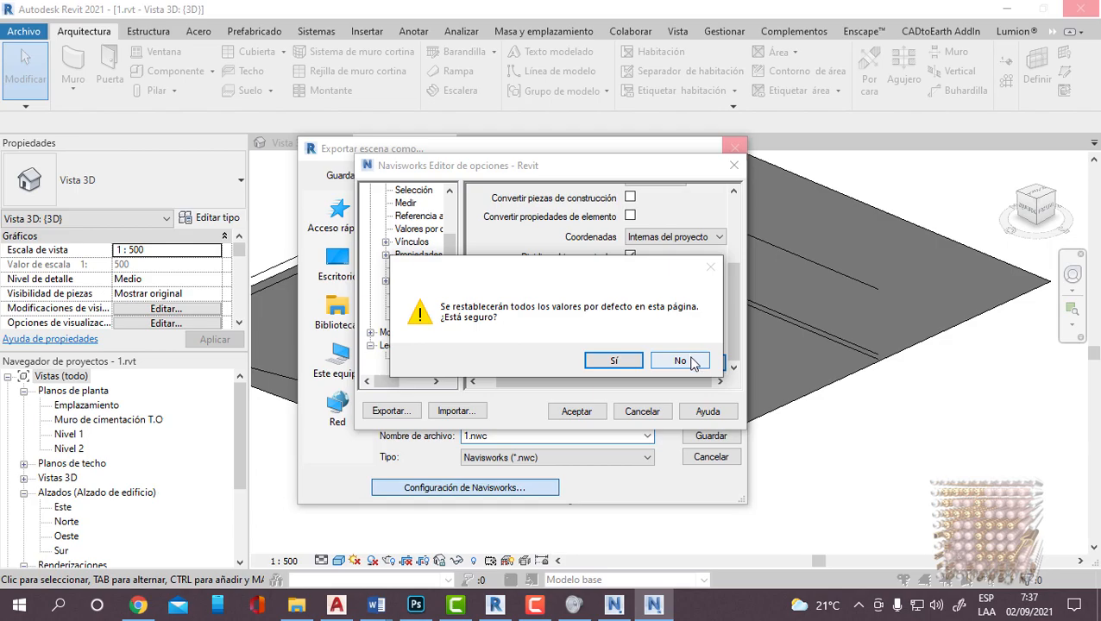
{"action": "left_click", "coordinate": [691, 360]}
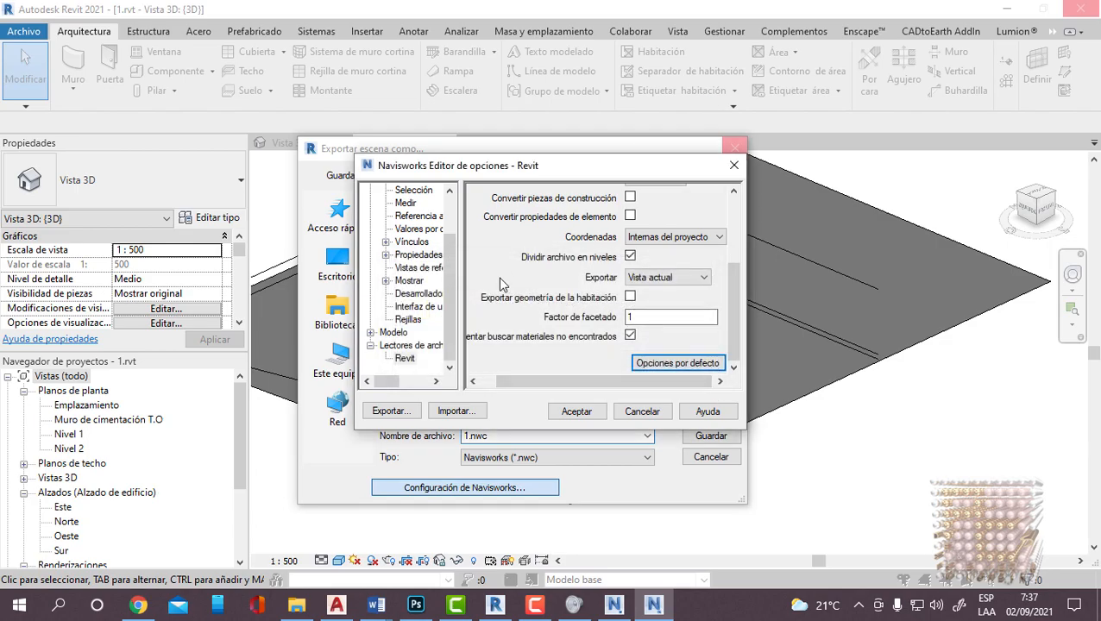
{"action": "left_click", "coordinate": [691, 279]}
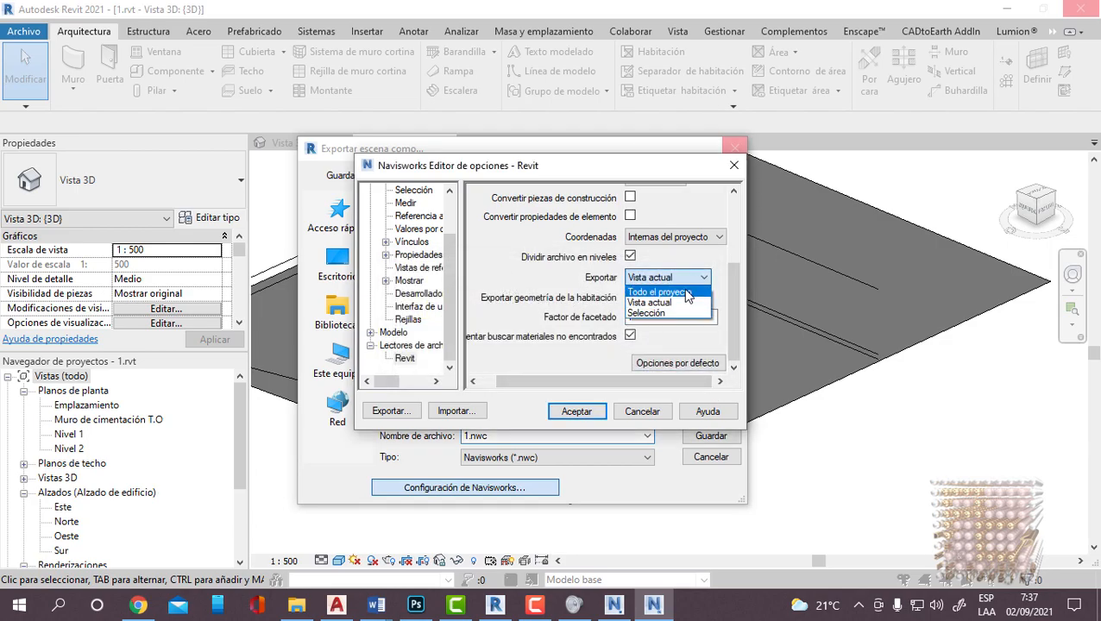
{"action": "left_click", "coordinate": [734, 150]}
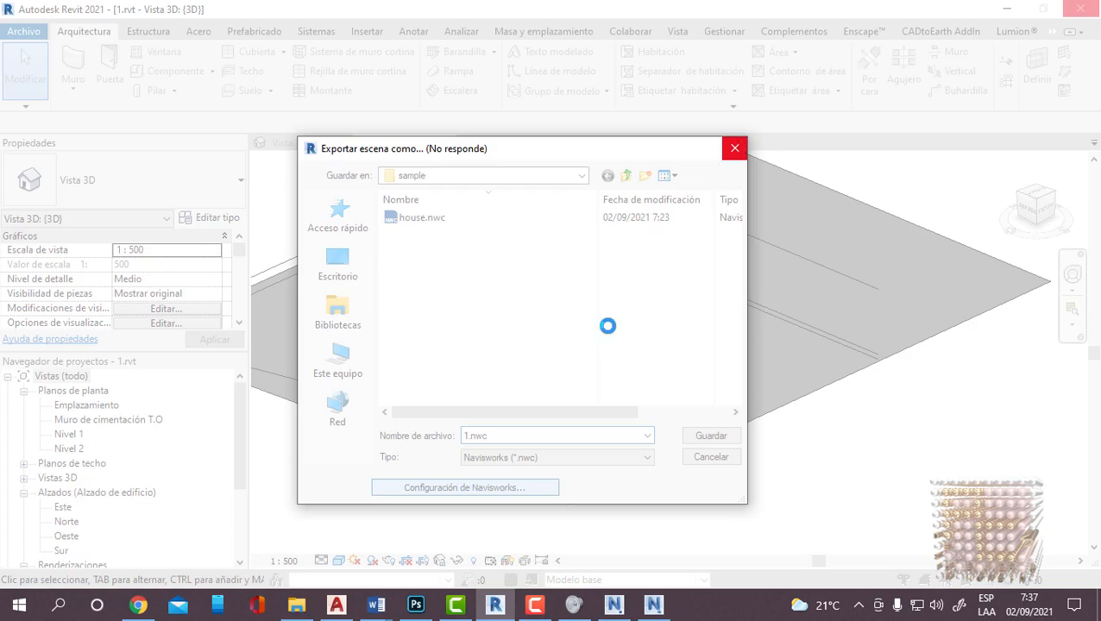
Step: Switch back to Navisworks, save the four selected columns as a selection set named "columns", and clear the selection
{"action": "left_click", "coordinate": [653, 607]}
{"action": "left_click", "coordinate": [613, 605]}
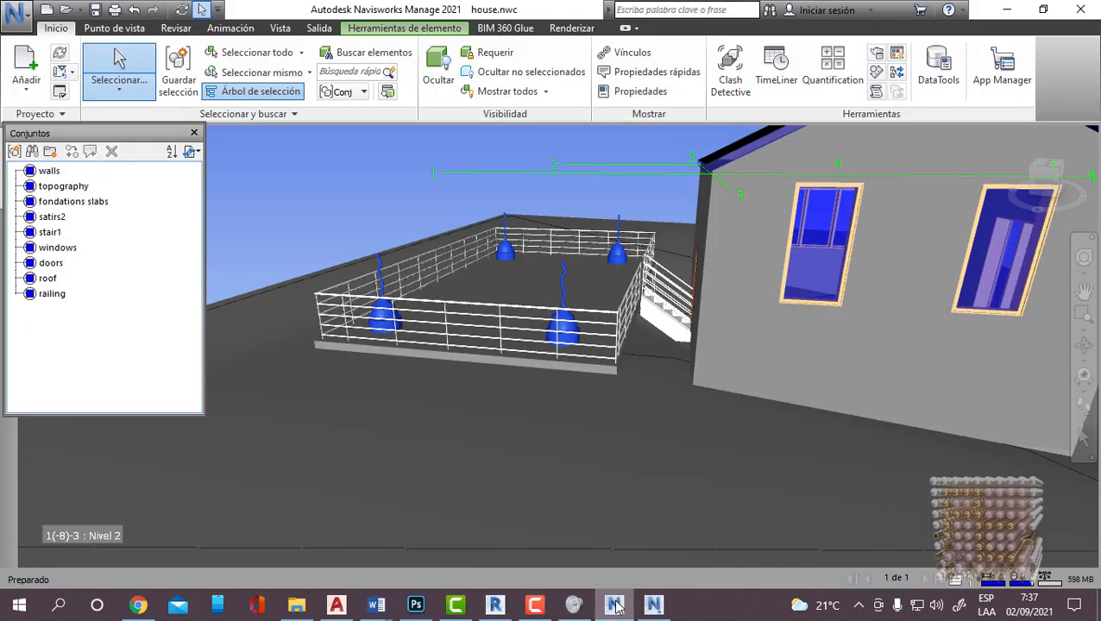
{"action": "left_click", "coordinate": [14, 151]}
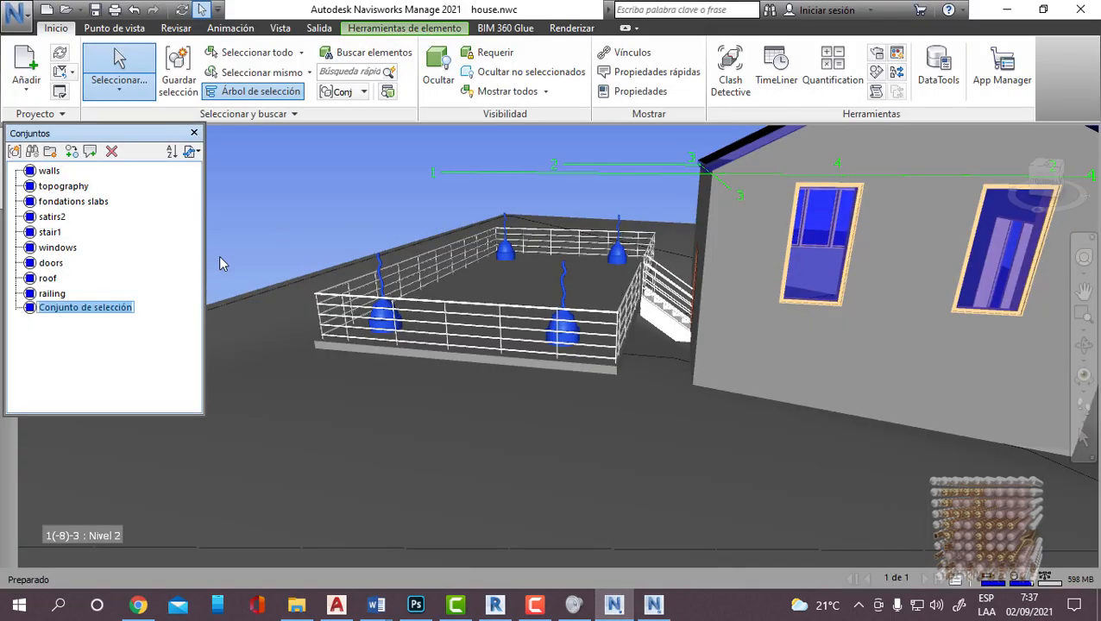
{"action": "type", "text": "co"}
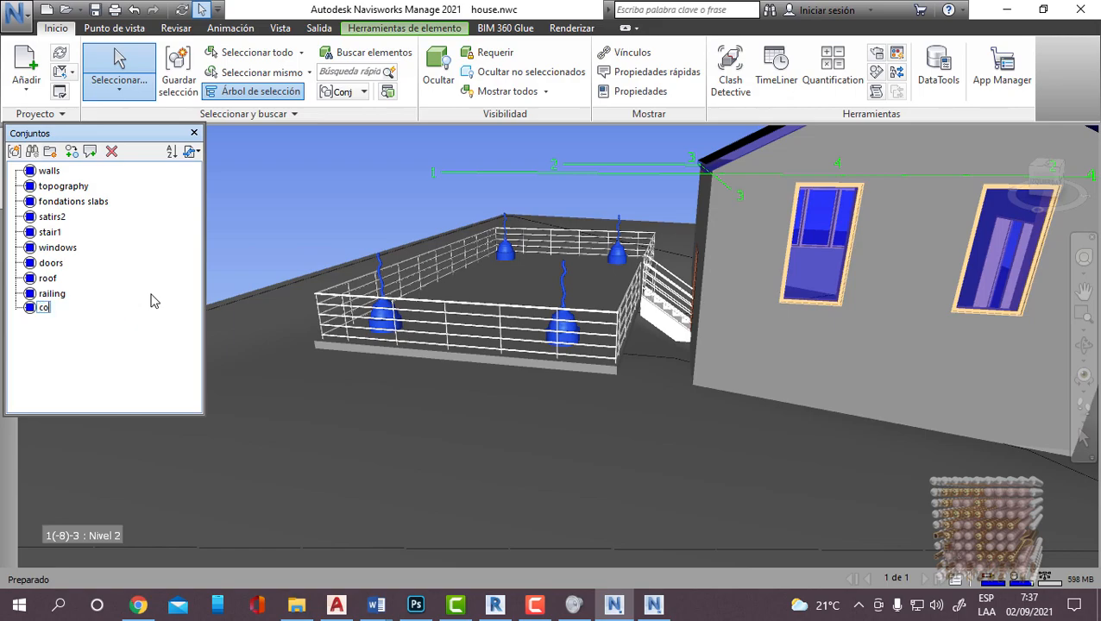
{"action": "type", "text": "lumns"}
{"action": "left_click", "coordinate": [332, 237]}
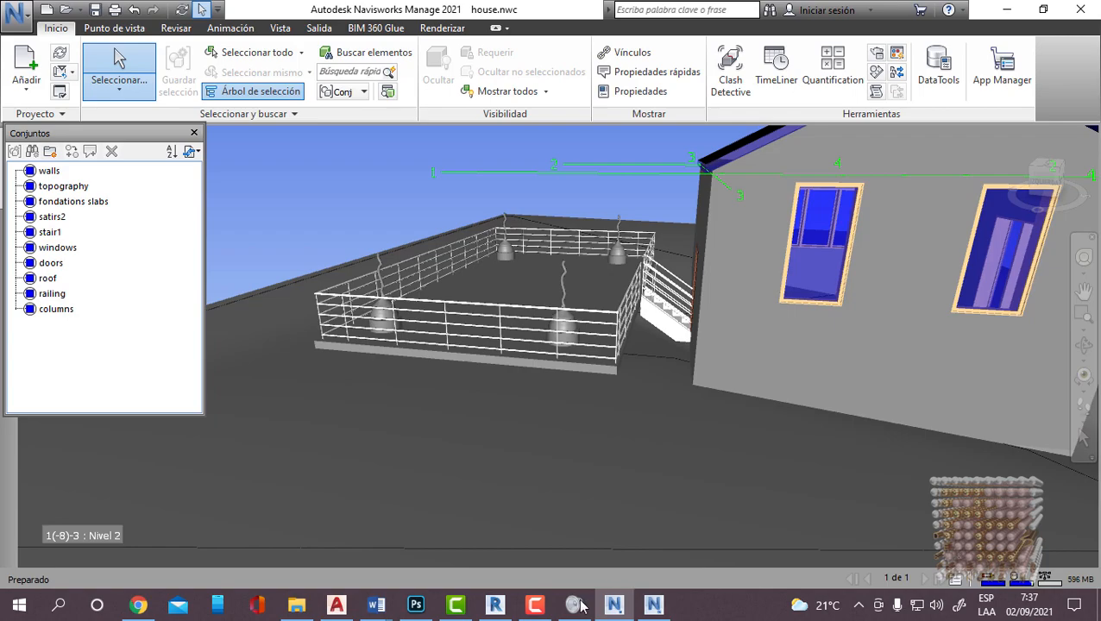
{"action": "left_click", "coordinate": [535, 604]}
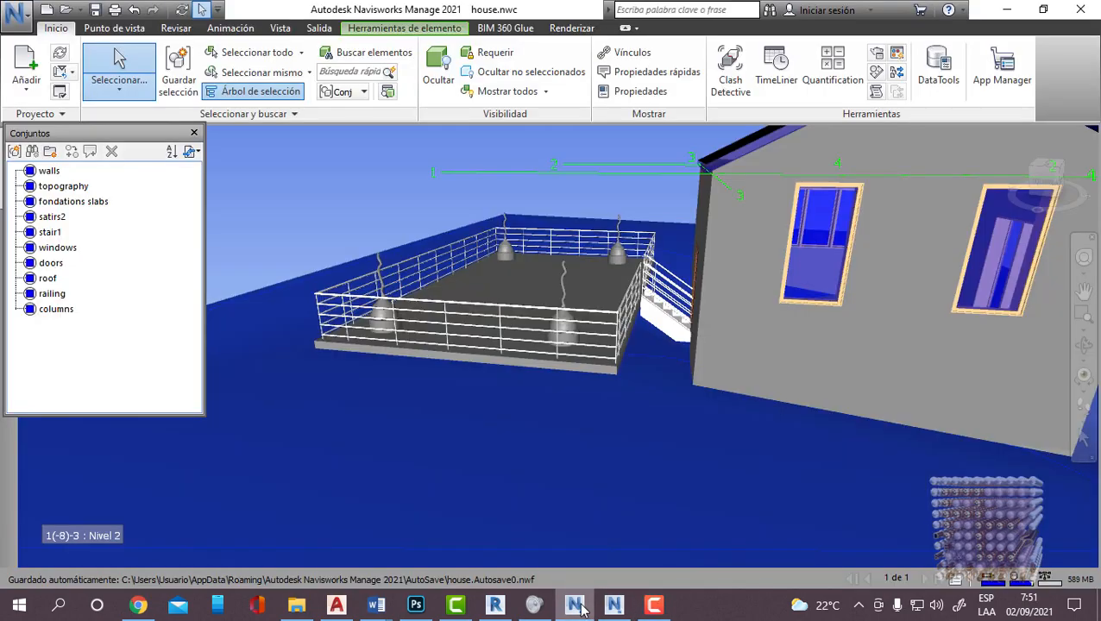
Step: Create a folder named "main hose elements" in the list of selection sets
{"action": "scroll", "coordinate": [350, 412], "scroll_direction": "down", "scroll_amount": 3}
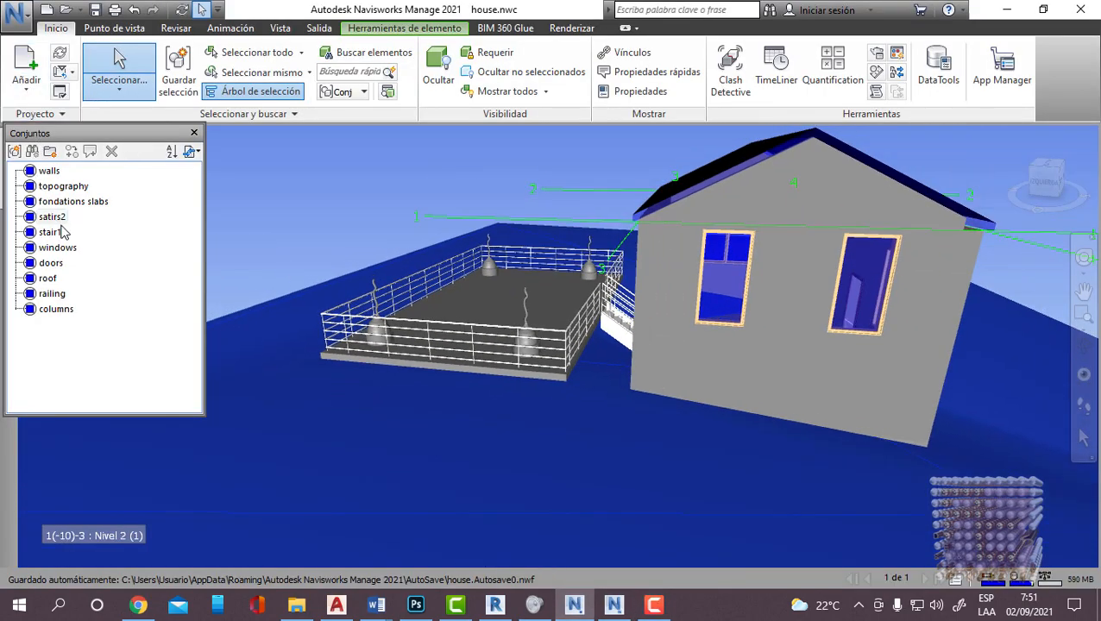
{"action": "left_click", "coordinate": [50, 151]}
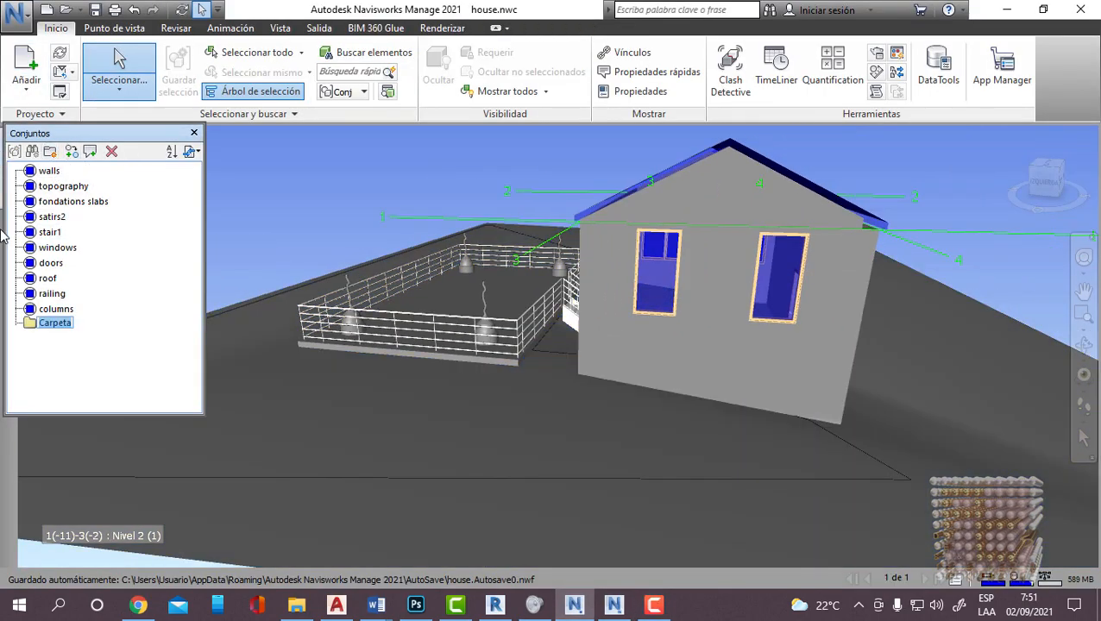
{"action": "type", "text": "main hose elem"}
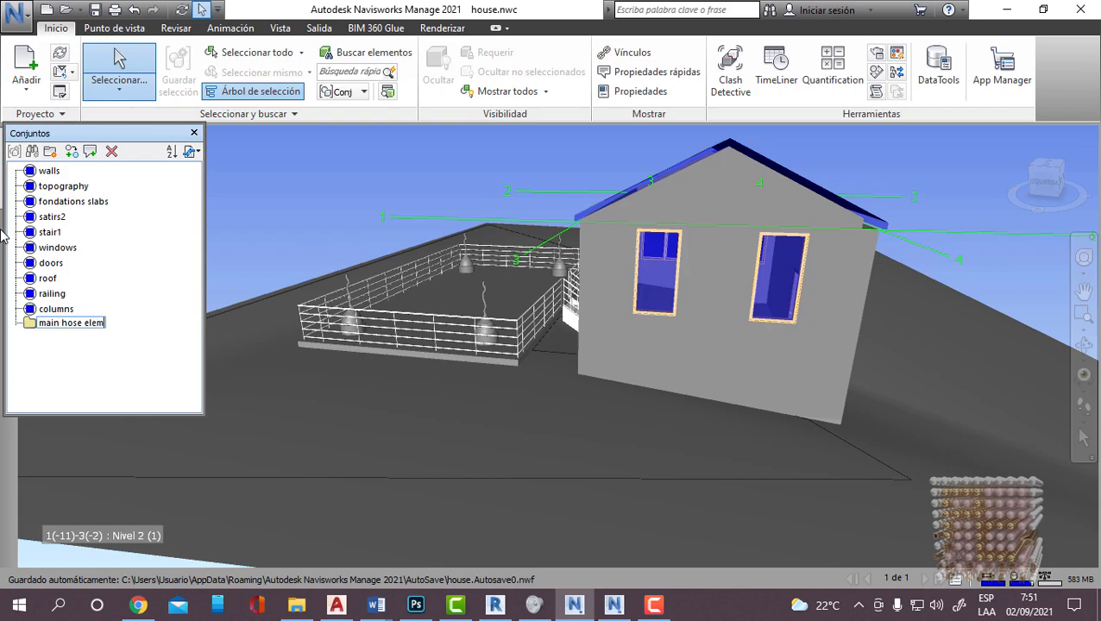
{"action": "type", "text": "s"}
{"action": "left_click", "coordinate": [114, 282]}
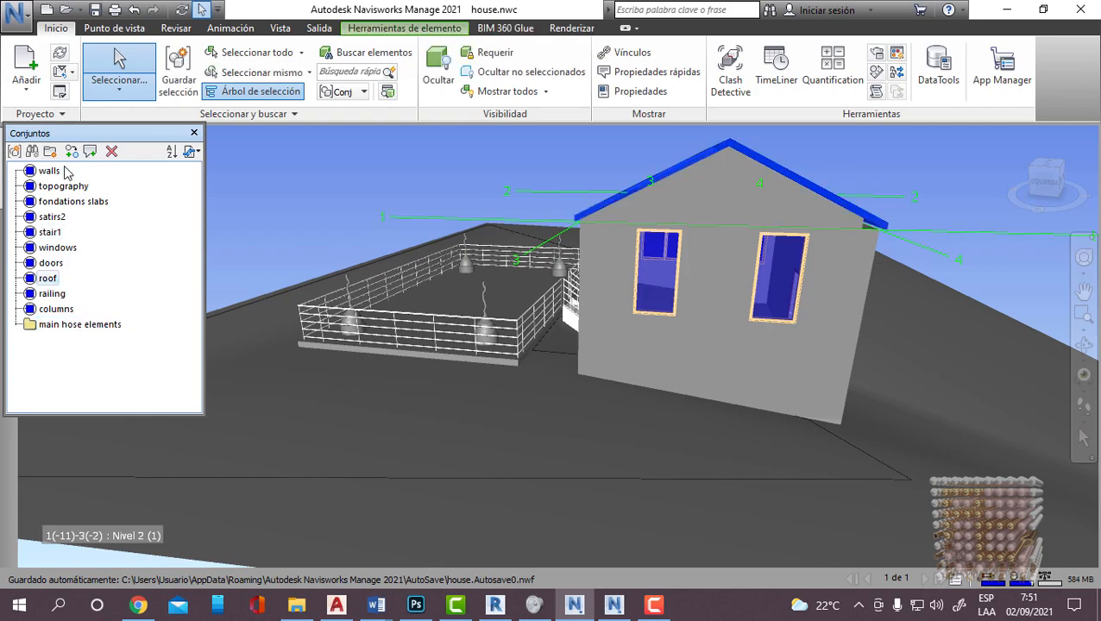
Step: Move the walls set to just above the new folder and place the topography set inside the folder
{"action": "left_click", "coordinate": [55, 171]}
{"action": "left_click_drag", "start_coordinate": [55, 171], "coordinate": [83, 318]}
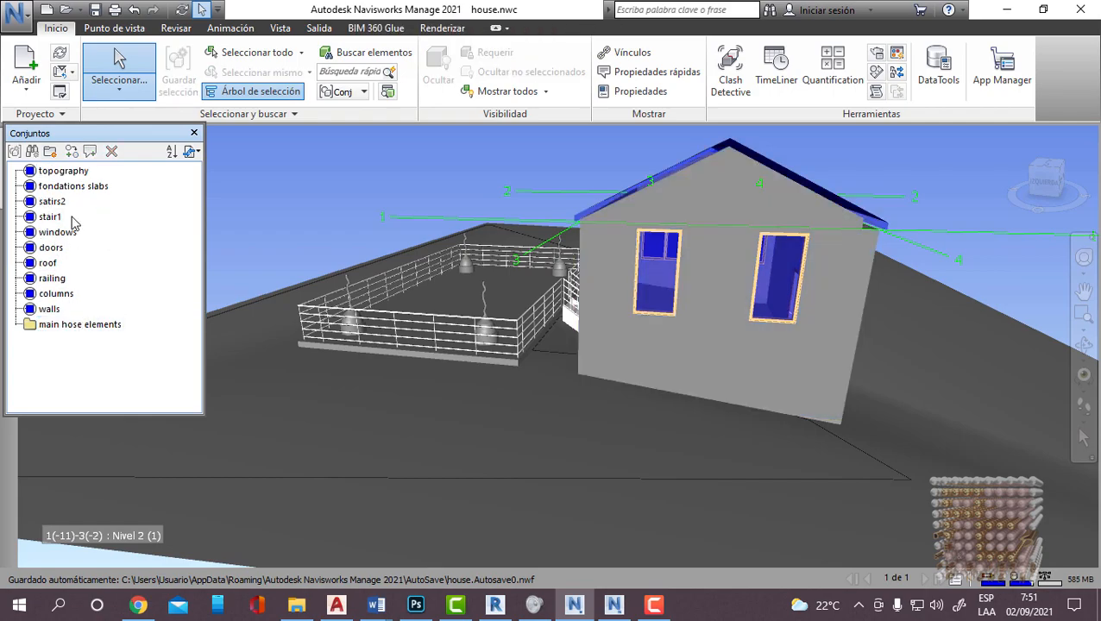
{"action": "left_click_drag", "start_coordinate": [73, 175], "coordinate": [85, 326]}
{"action": "left_click", "coordinate": [78, 313]}
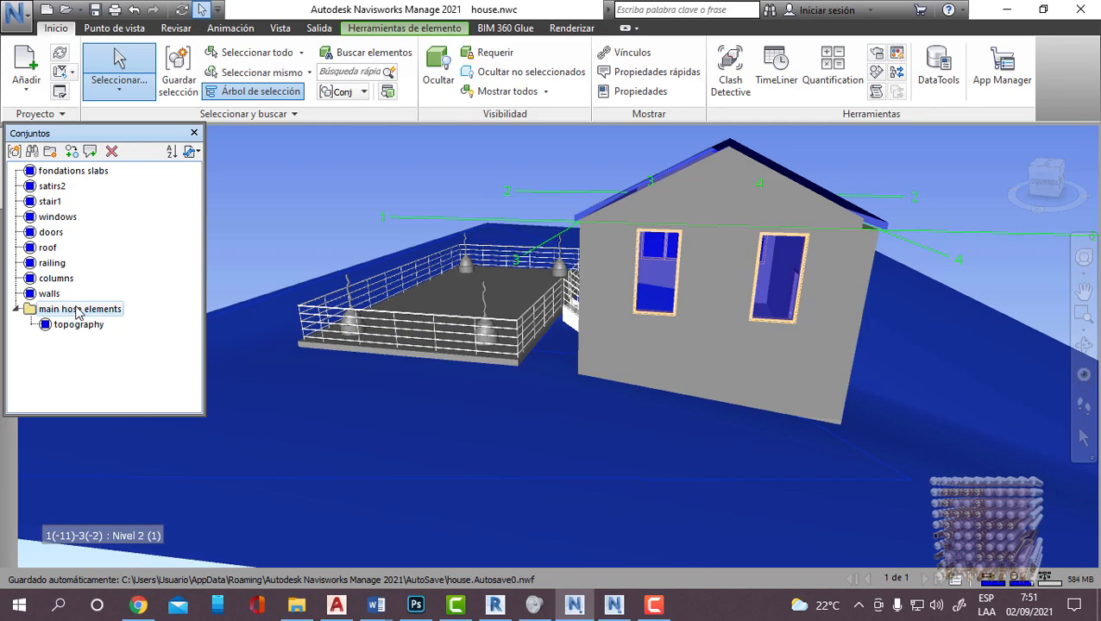
Step: Correct the folder's name to "main house elements"
{"action": "right_click", "coordinate": [77, 312]}
{"action": "left_click", "coordinate": [76, 314]}
{"action": "double_click", "coordinate": [74, 312]}
{"action": "double_click", "coordinate": [73, 313]}
{"action": "right_click", "coordinate": [73, 312]}
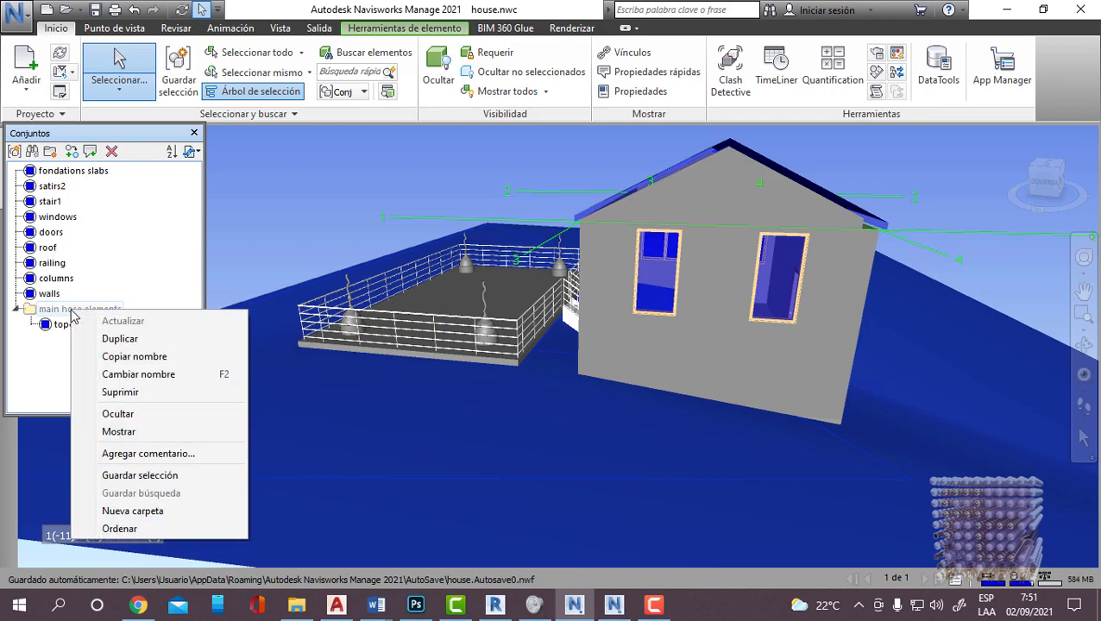
{"action": "left_click", "coordinate": [129, 375]}
{"action": "left_click", "coordinate": [74, 308]}
{"action": "type", "text": "u"}
{"action": "left_click", "coordinate": [126, 260]}
Step: Move the roof set to just above the main house elements folder and place the fondations slabs set inside the folder
{"action": "left_click_drag", "start_coordinate": [51, 247], "coordinate": [69, 302]}
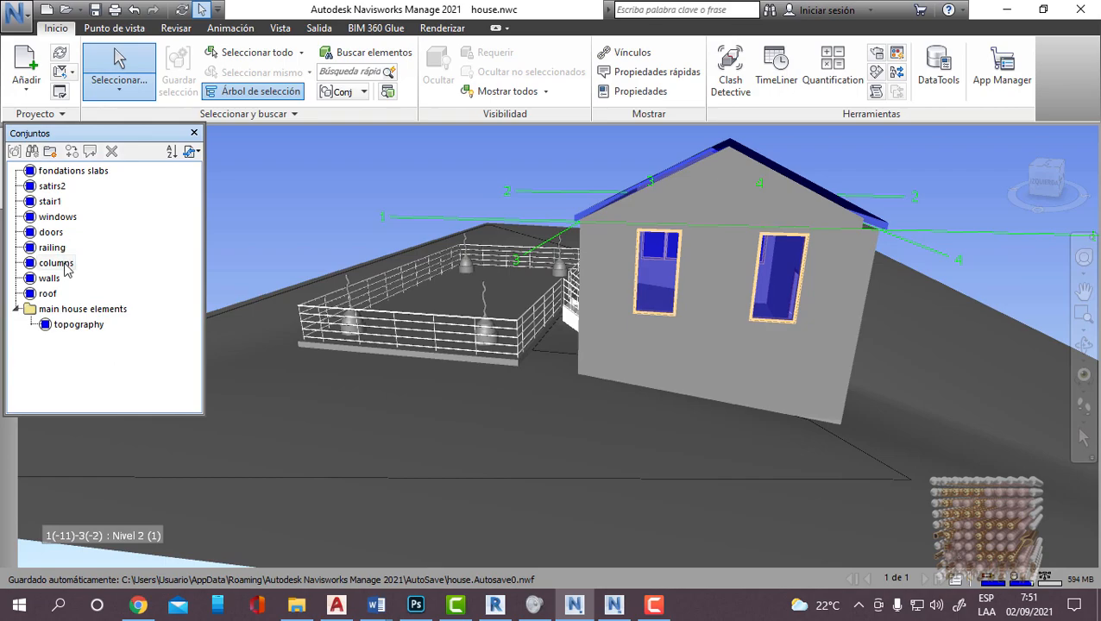
{"action": "left_click", "coordinate": [78, 172]}
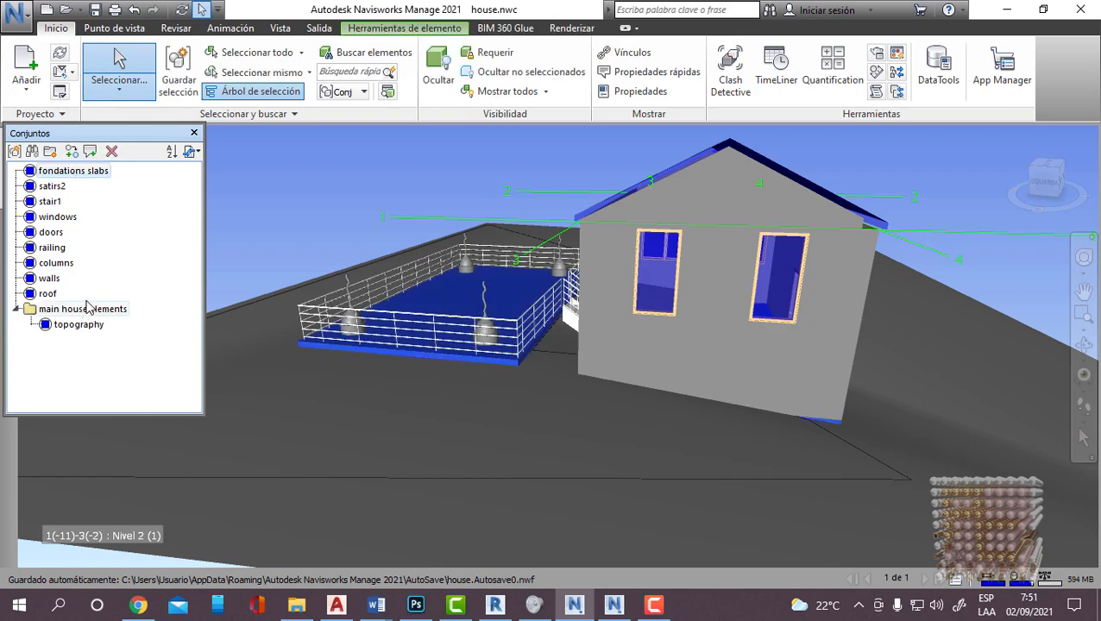
{"action": "left_click_drag", "start_coordinate": [87, 311], "coordinate": [86, 314]}
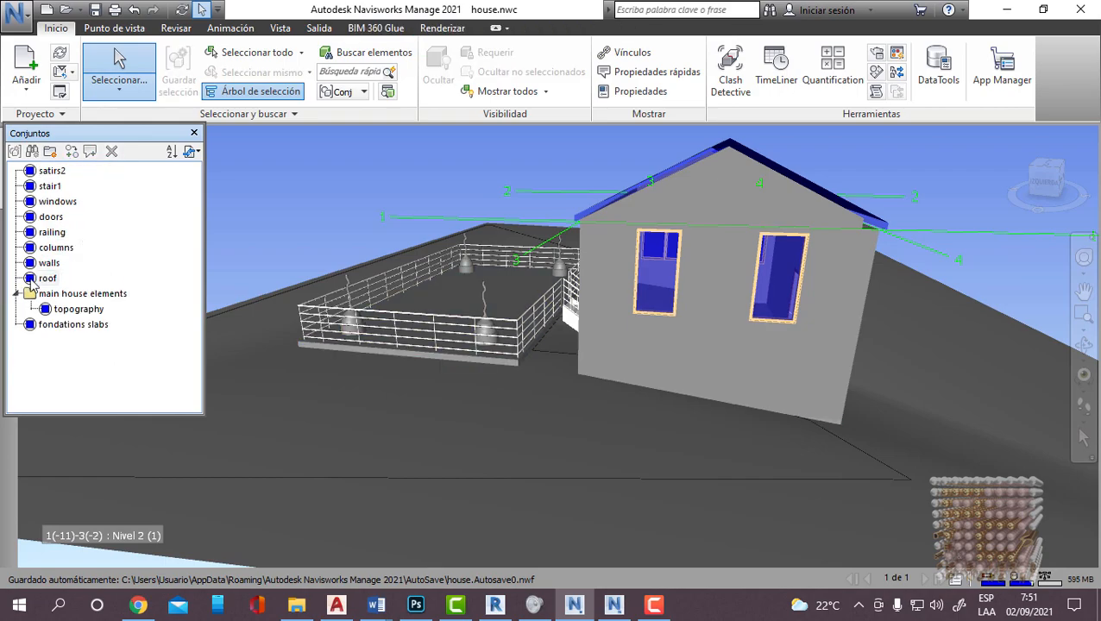
{"action": "left_click", "coordinate": [52, 326]}
{"action": "left_click_drag", "start_coordinate": [60, 299], "coordinate": [73, 298]}
Step: Move the doors, roof, walls, windows and stair1 sets into the main house elements folder
{"action": "left_click", "coordinate": [57, 201]}
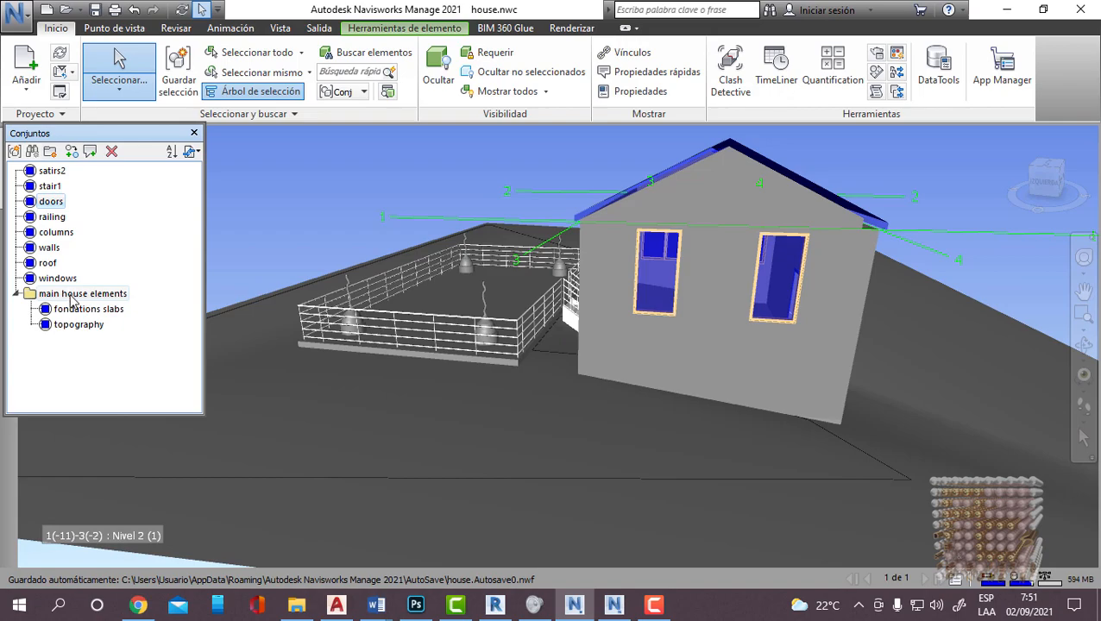
{"action": "left_click_drag", "start_coordinate": [60, 187], "coordinate": [79, 294]}
{"action": "left_click_drag", "start_coordinate": [57, 185], "coordinate": [87, 294]}
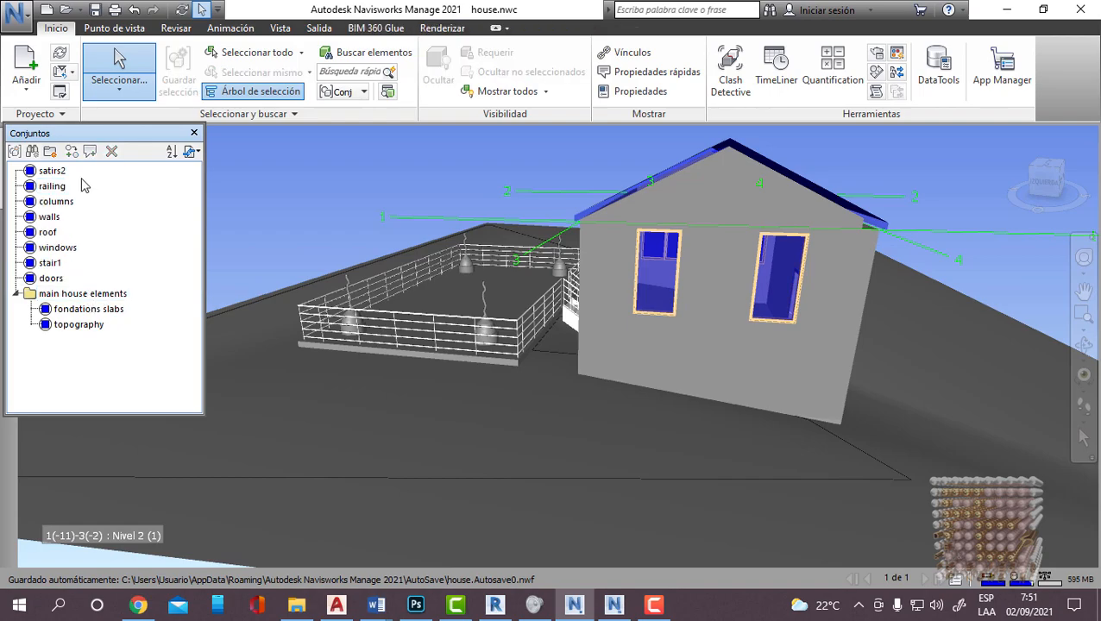
{"action": "left_click", "coordinate": [53, 294]}
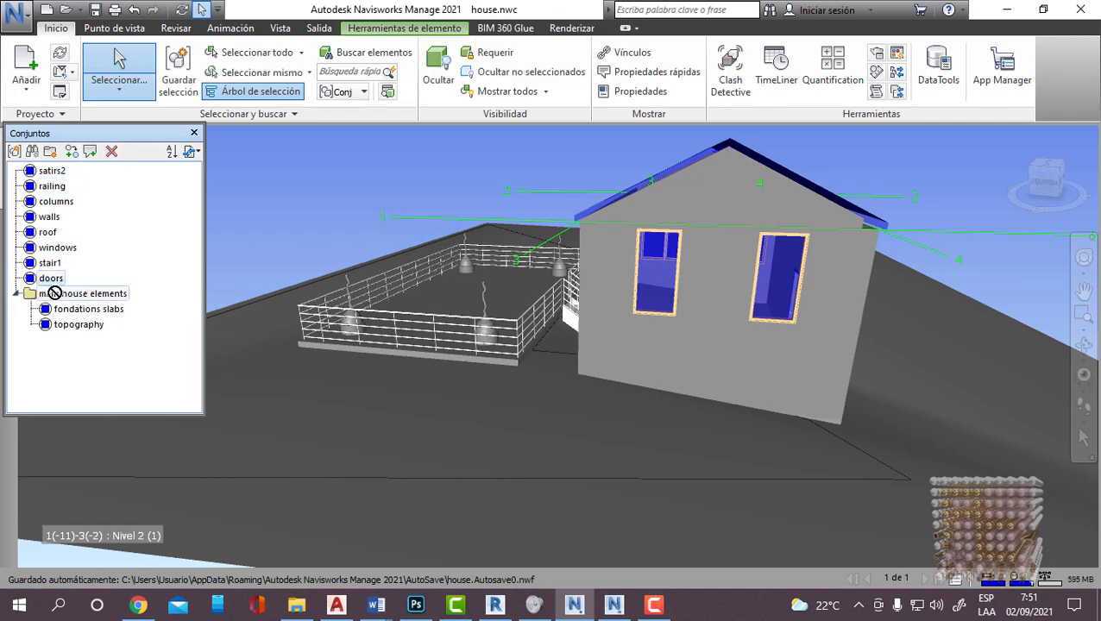
{"action": "mouse_move", "coordinate": [56, 281]}
{"action": "left_mouse_down"}
{"action": "mouse_move", "coordinate": [69, 307]}
{"action": "mouse_move", "coordinate": [68, 296]}
{"action": "left_mouse_up"}
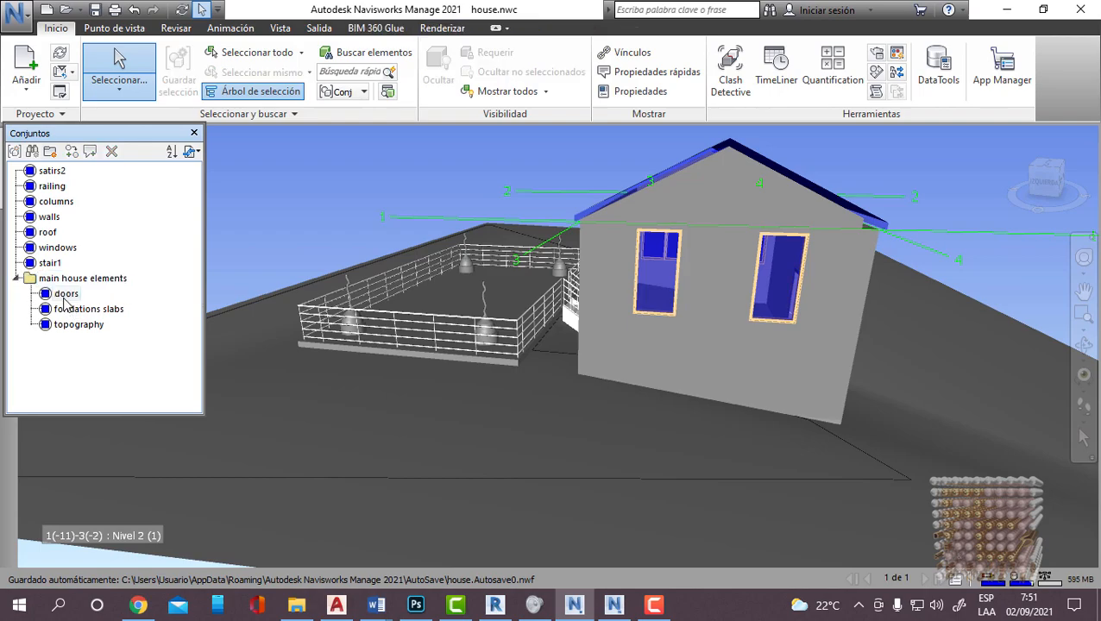
{"action": "left_click", "coordinate": [52, 233]}
{"action": "mouse_move", "coordinate": [67, 283]}
{"action": "left_mouse_down"}
{"action": "mouse_move", "coordinate": [64, 269]}
{"action": "mouse_move", "coordinate": [69, 293]}
{"action": "left_mouse_up"}
{"action": "left_click_drag", "start_coordinate": [49, 216], "coordinate": [90, 298]}
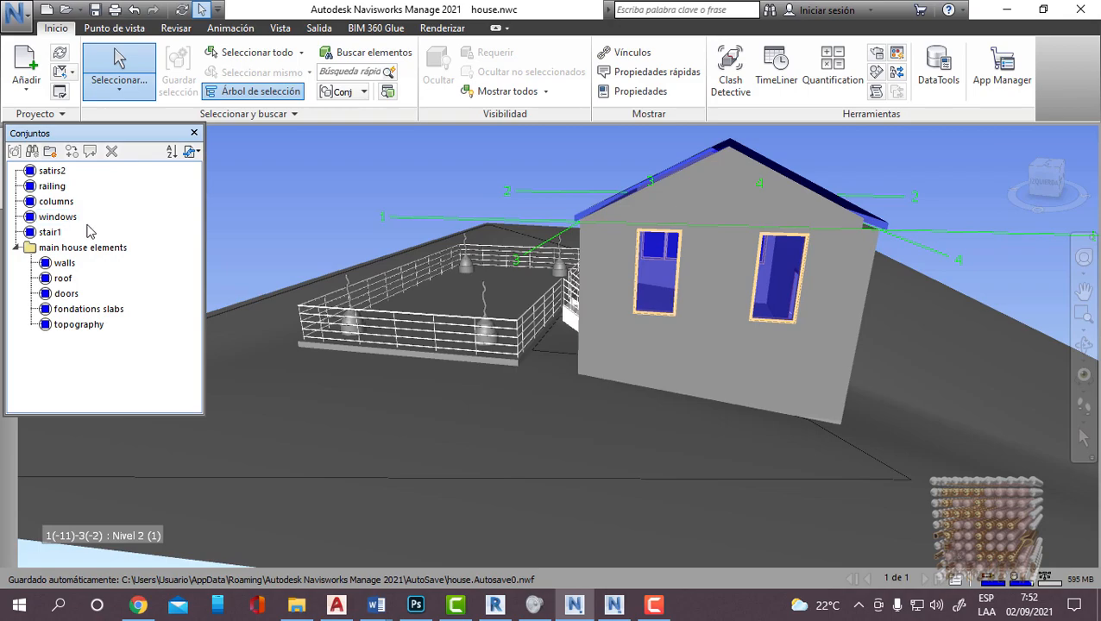
{"action": "left_click_drag", "start_coordinate": [54, 233], "coordinate": [75, 260]}
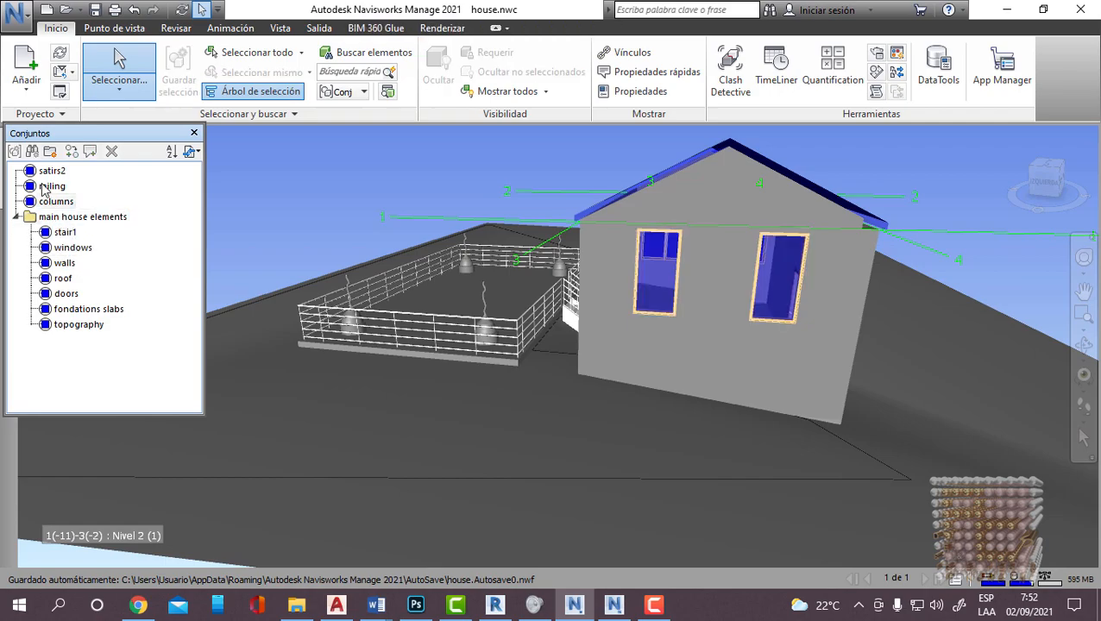
Step: Create a folder named "deck elements" and move the satirs2, columns and railing sets into it
{"action": "left_click", "coordinate": [49, 152]}
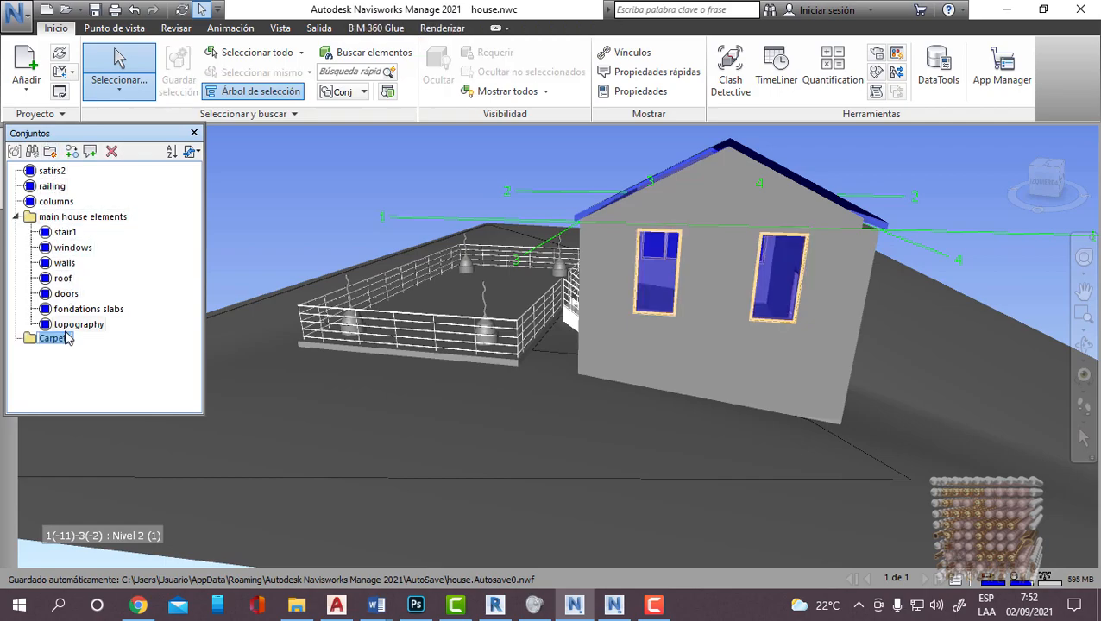
{"action": "type", "text": "deck elements"}
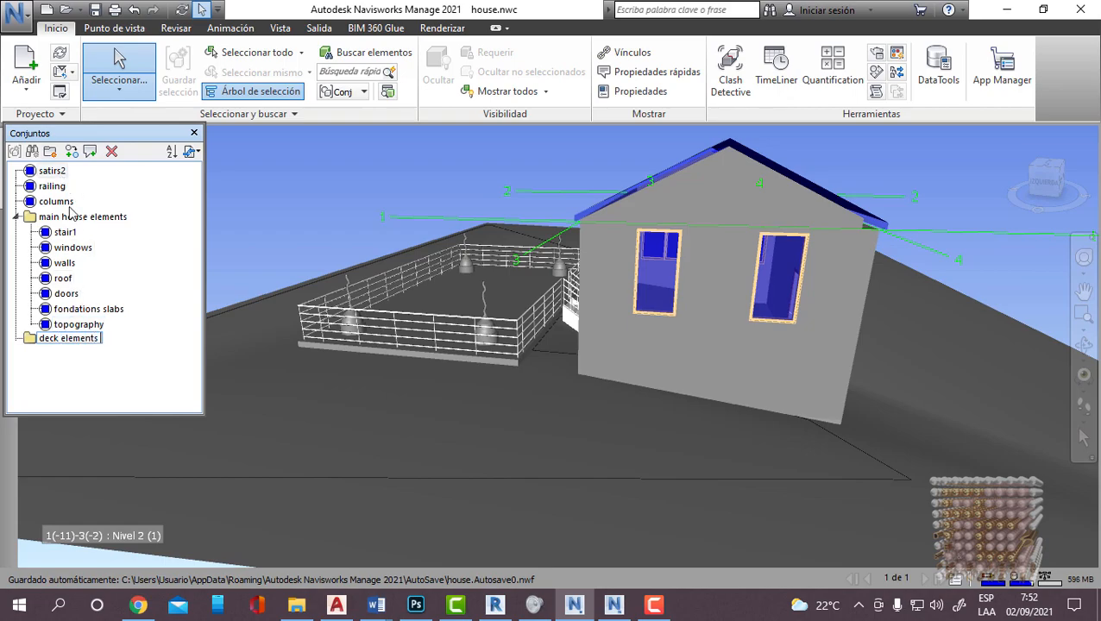
{"action": "left_click_drag", "start_coordinate": [54, 173], "coordinate": [69, 342]}
{"action": "left_click", "coordinate": [52, 170]}
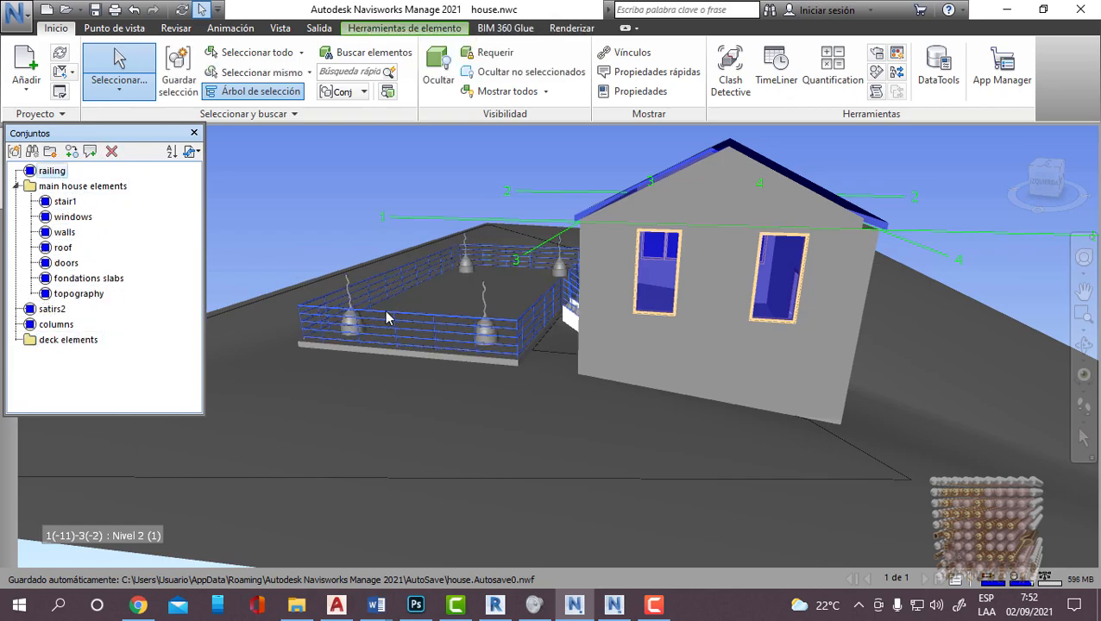
{"action": "left_click_drag", "start_coordinate": [52, 172], "coordinate": [64, 353]}
{"action": "mouse_move", "coordinate": [62, 309]}
{"action": "left_mouse_down"}
{"action": "mouse_move", "coordinate": [60, 332]}
{"action": "mouse_move", "coordinate": [62, 310]}
{"action": "left_mouse_up"}
{"action": "left_click", "coordinate": [54, 295]}
Step: Collapse and expand the main house elements and deck elements folders to check their contents
{"action": "left_click", "coordinate": [16, 294]}
{"action": "left_click", "coordinate": [17, 171]}
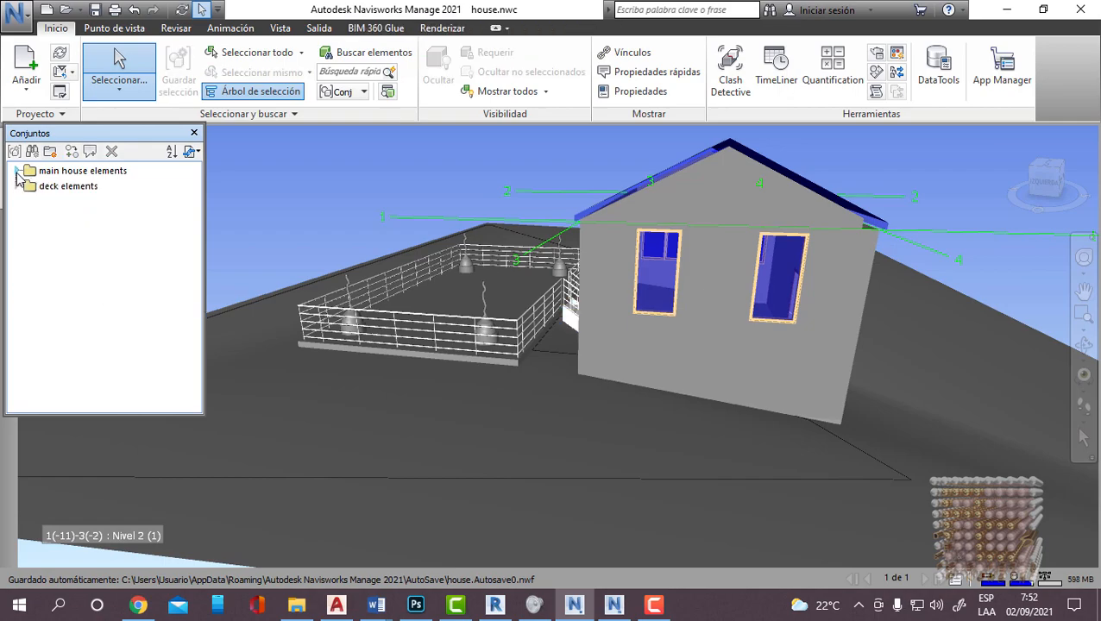
{"action": "left_click", "coordinate": [17, 171]}
{"action": "left_click", "coordinate": [17, 294]}
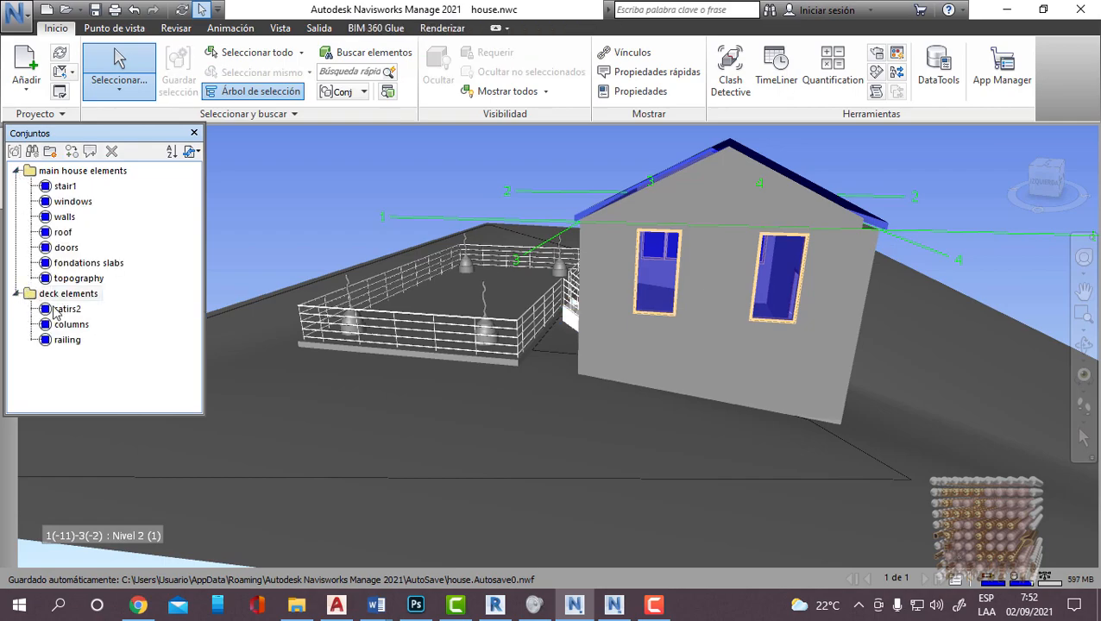
{"action": "left_click", "coordinate": [280, 28]}
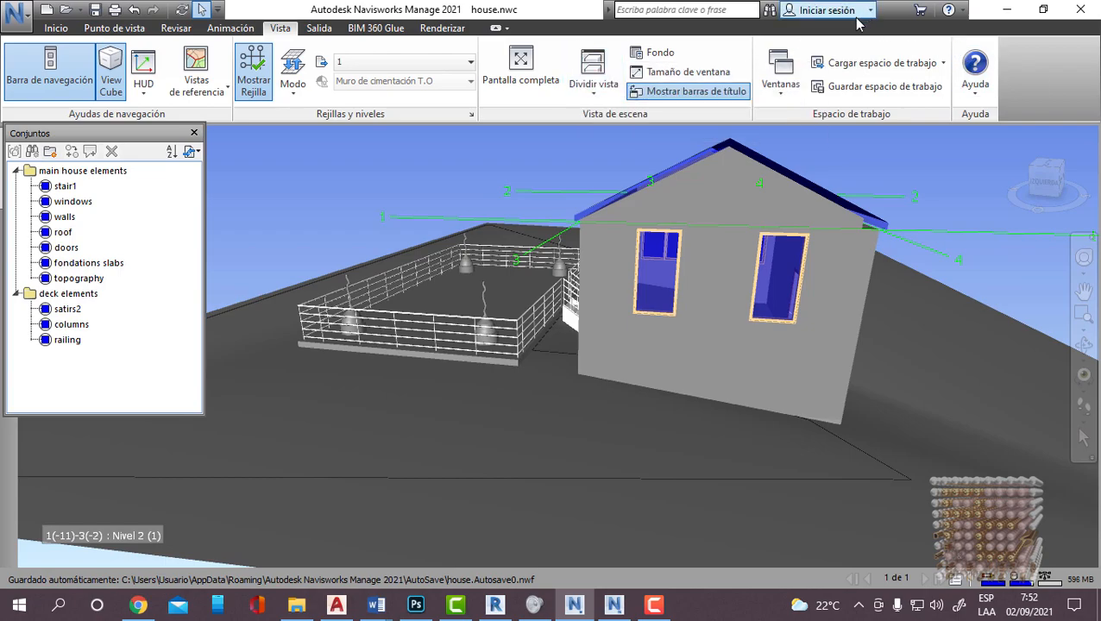
{"action": "left_click", "coordinate": [442, 29]}
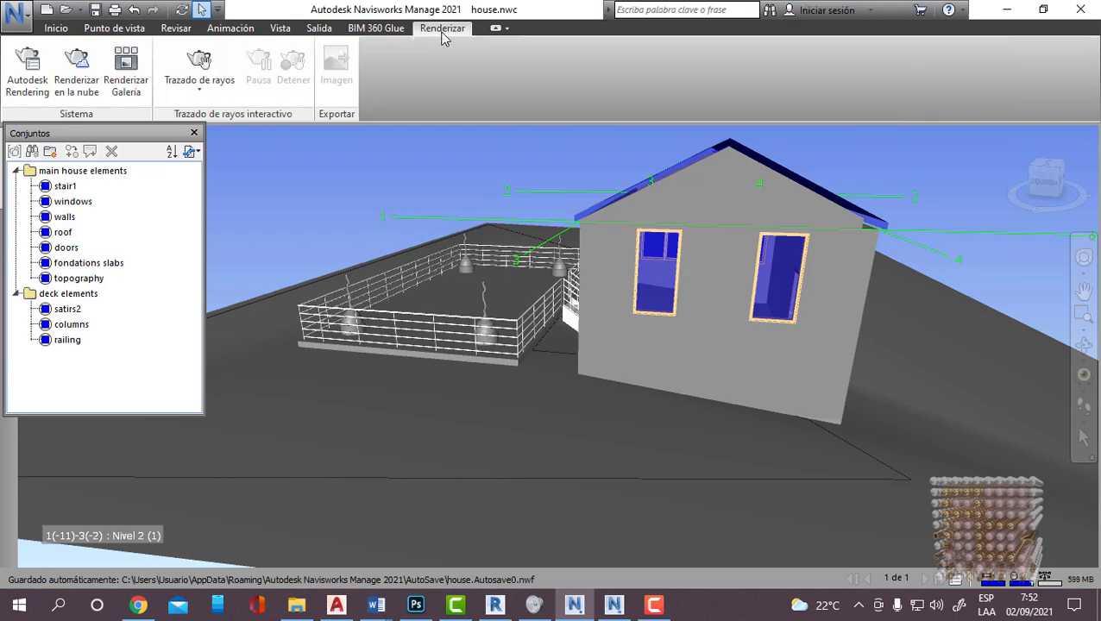
{"action": "left_click", "coordinate": [284, 33]}
{"action": "left_click", "coordinate": [247, 32]}
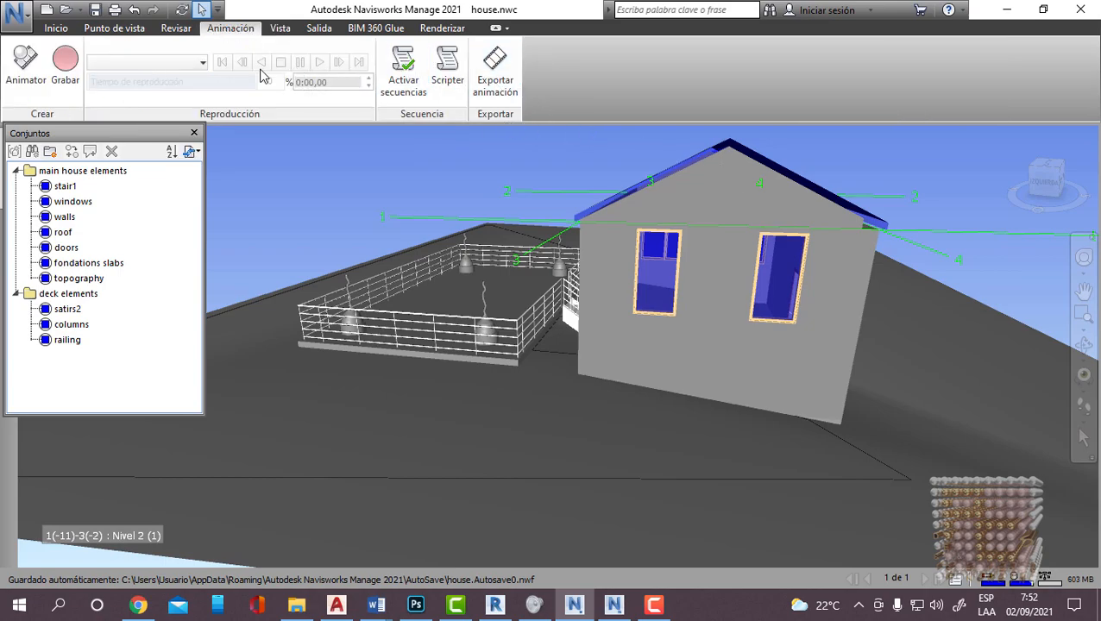
Step: Open the TimeLiner window
{"action": "left_click", "coordinate": [280, 30]}
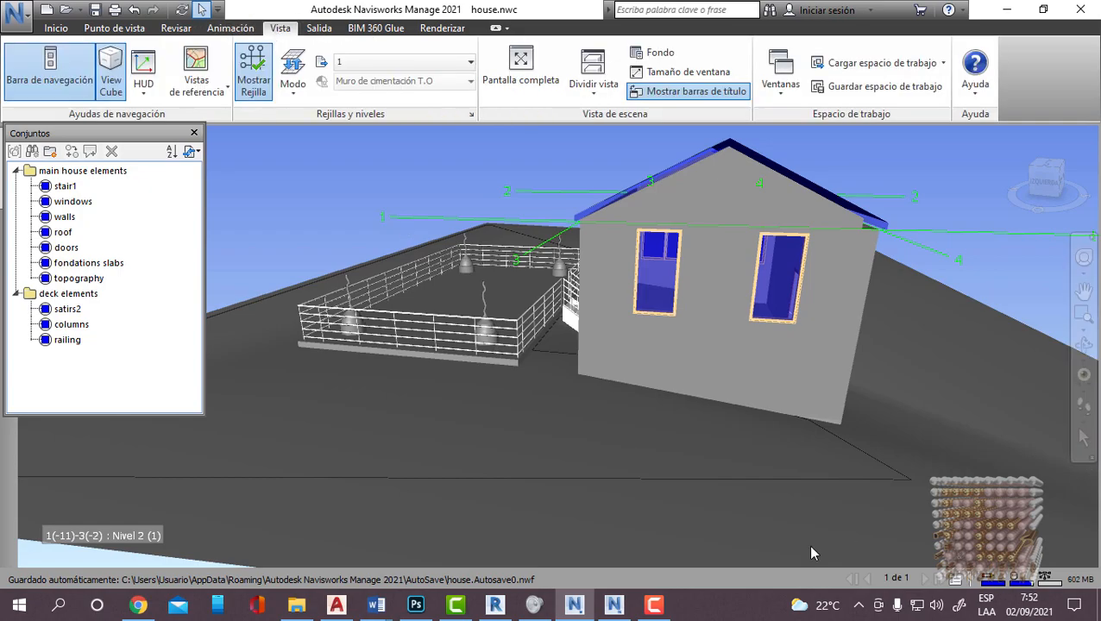
{"action": "left_click", "coordinate": [654, 604]}
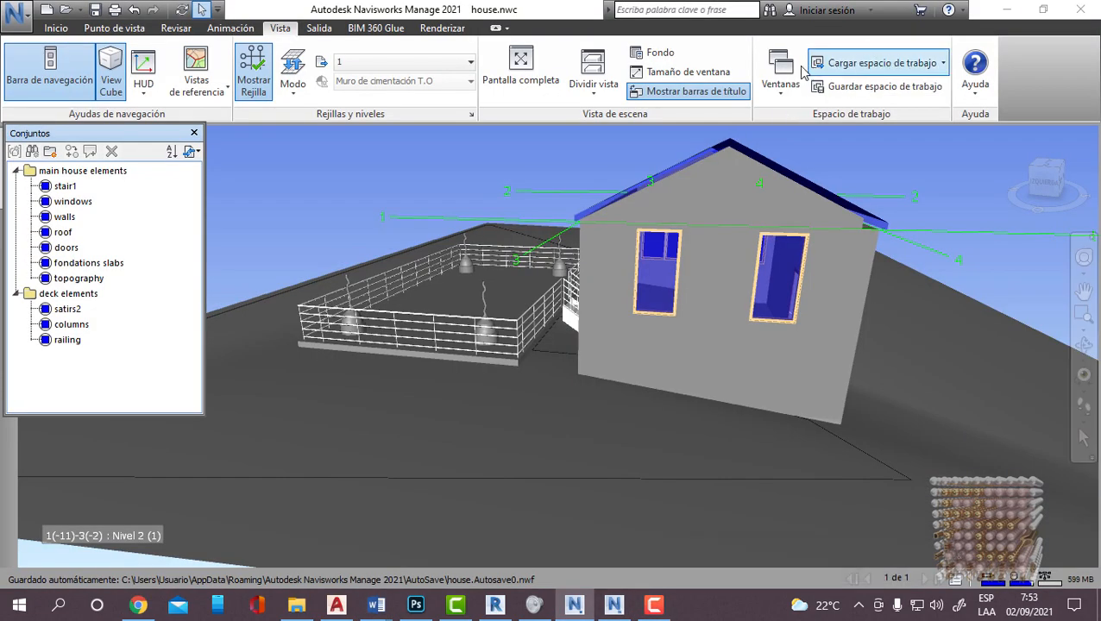
{"action": "left_click", "coordinate": [781, 88]}
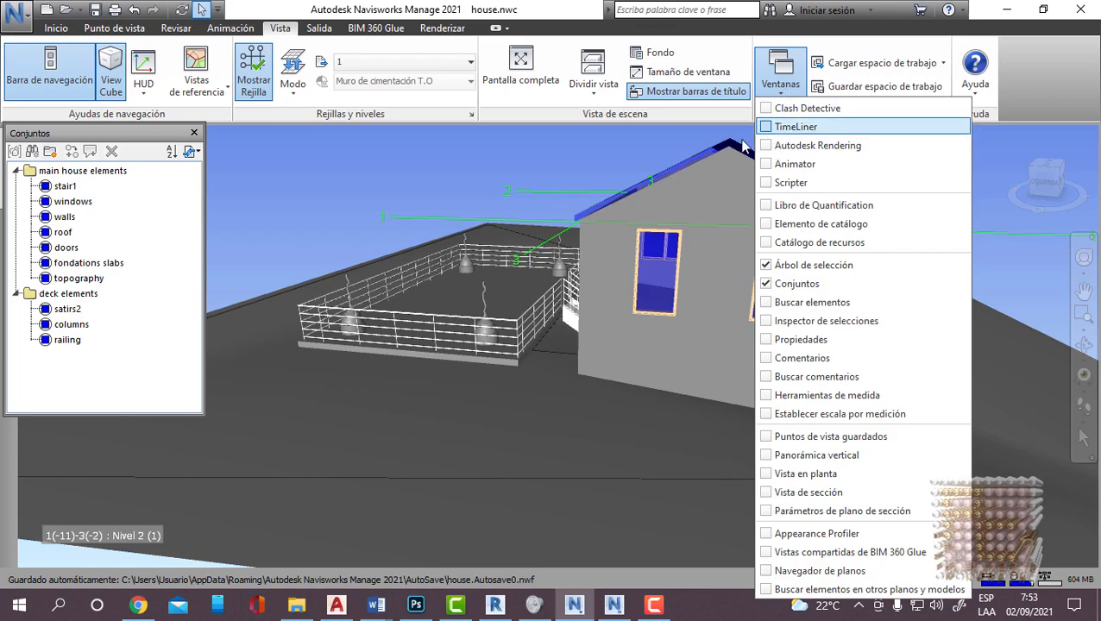
{"action": "left_click", "coordinate": [768, 127]}
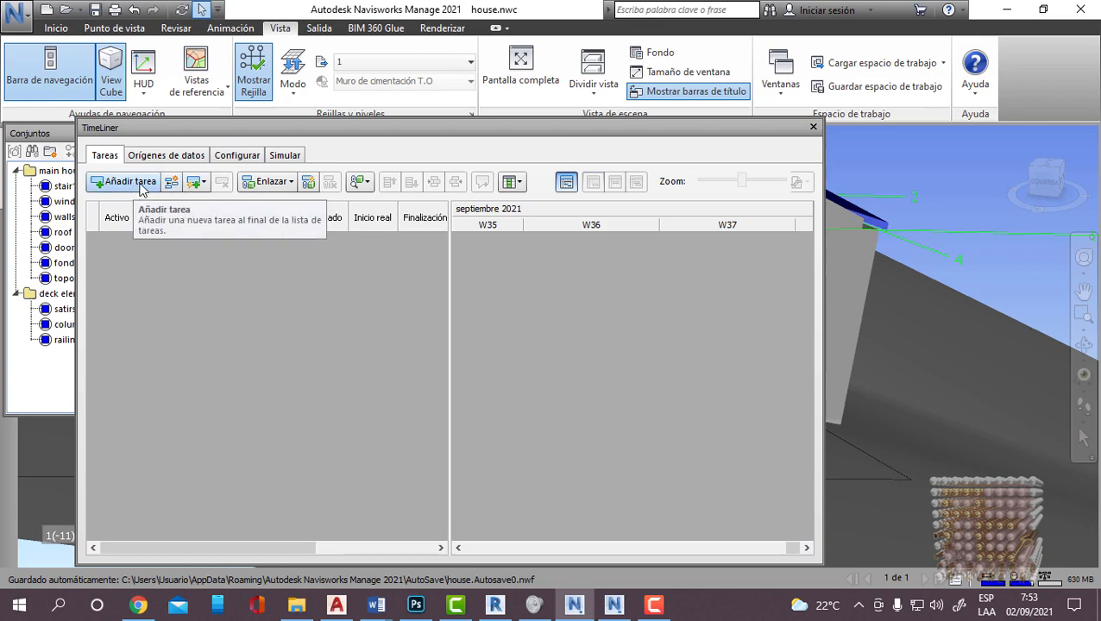
Step: Look through the data source types TimeLiner can import and the CSV file chooser without adding a source
{"action": "left_click", "coordinate": [186, 157]}
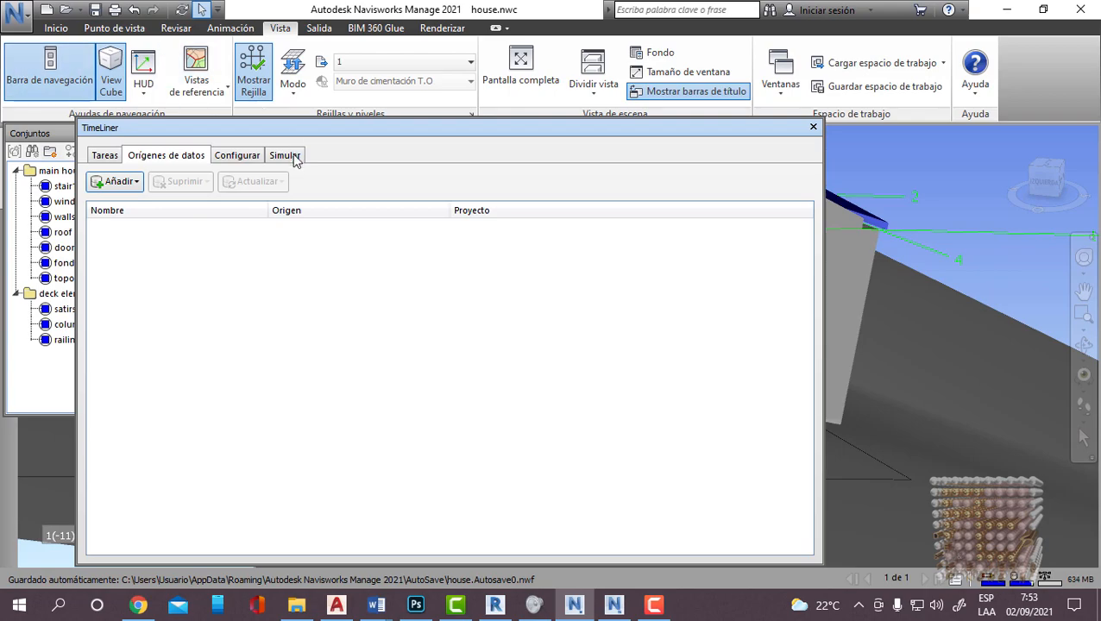
{"action": "left_click", "coordinate": [115, 181]}
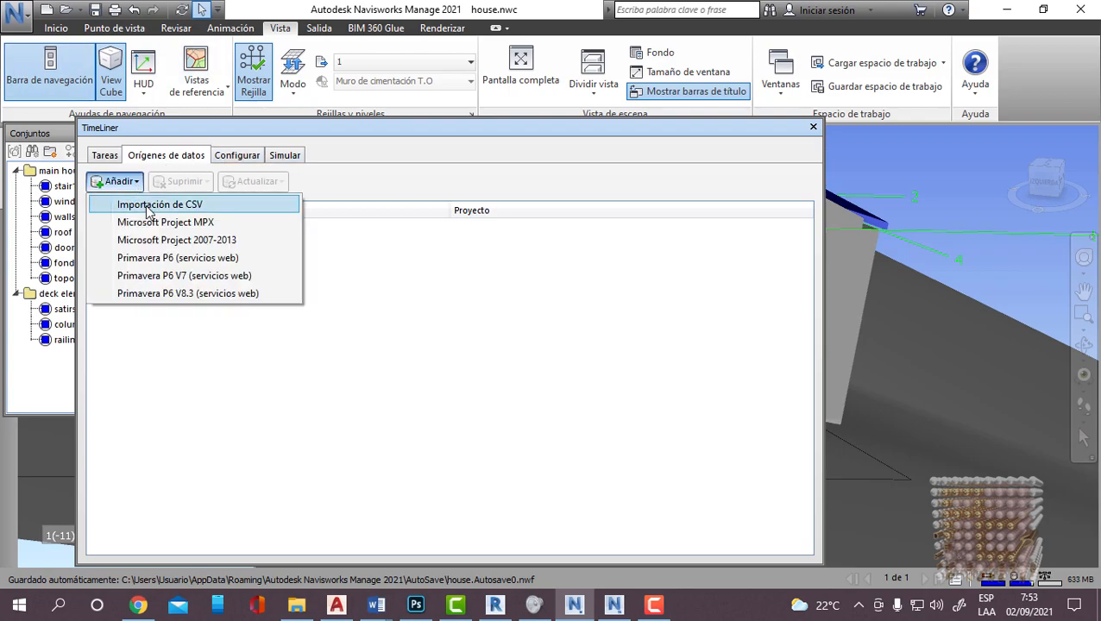
{"action": "left_click", "coordinate": [151, 207]}
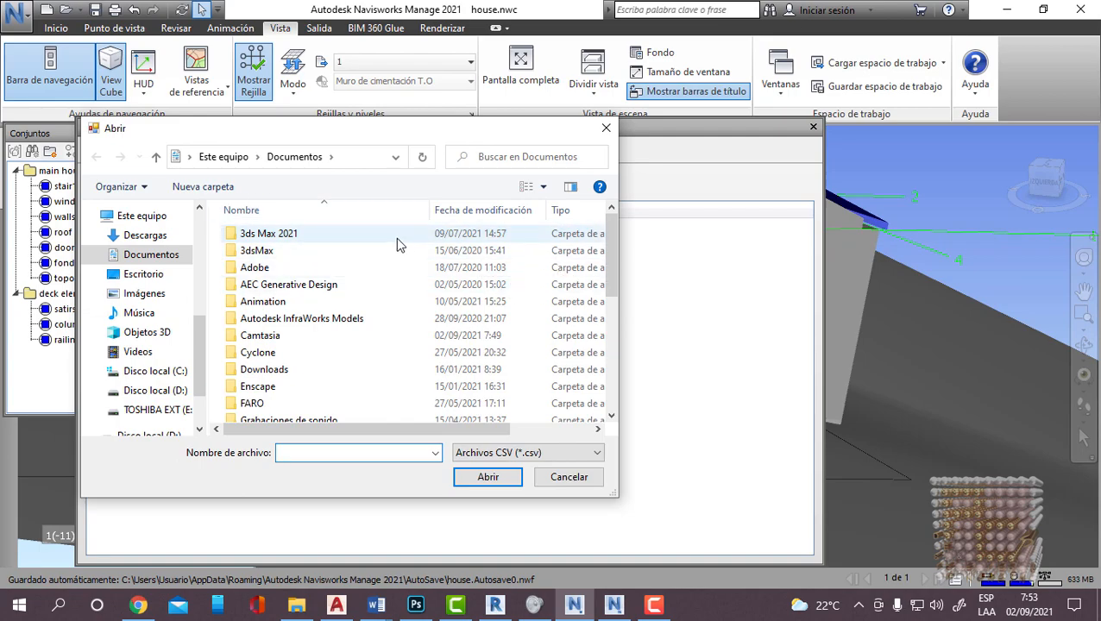
{"action": "left_click_drag", "start_coordinate": [534, 141], "coordinate": [655, 299]}
{"action": "left_click", "coordinate": [729, 289]}
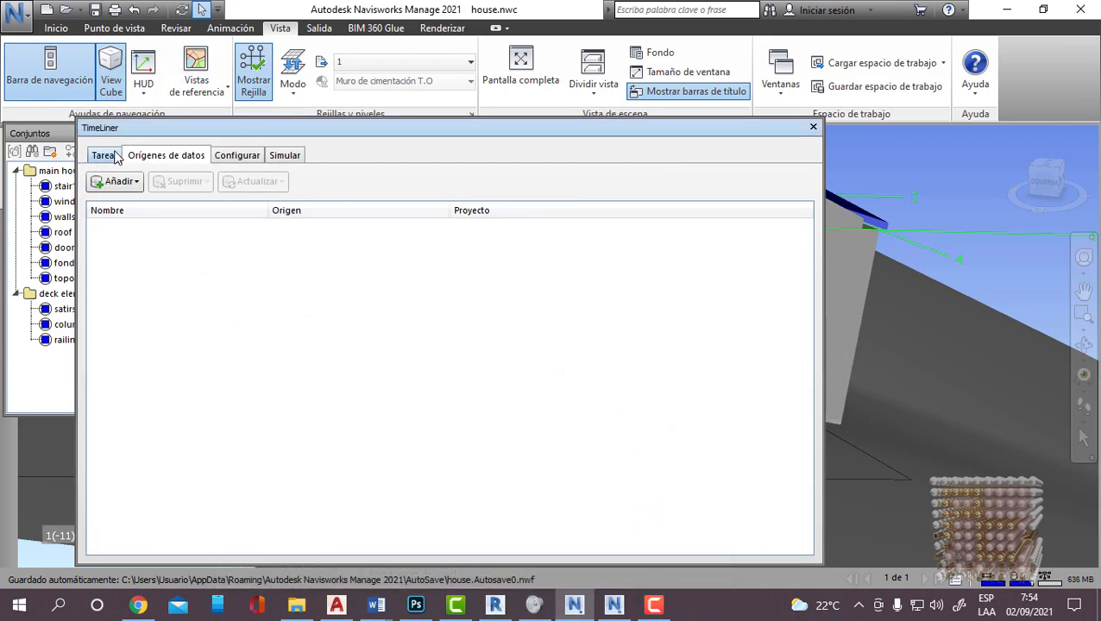
Step: Add a new TimeLiner task and name it "fondation"
{"action": "left_click", "coordinate": [105, 155]}
{"action": "left_click", "coordinate": [123, 181]}
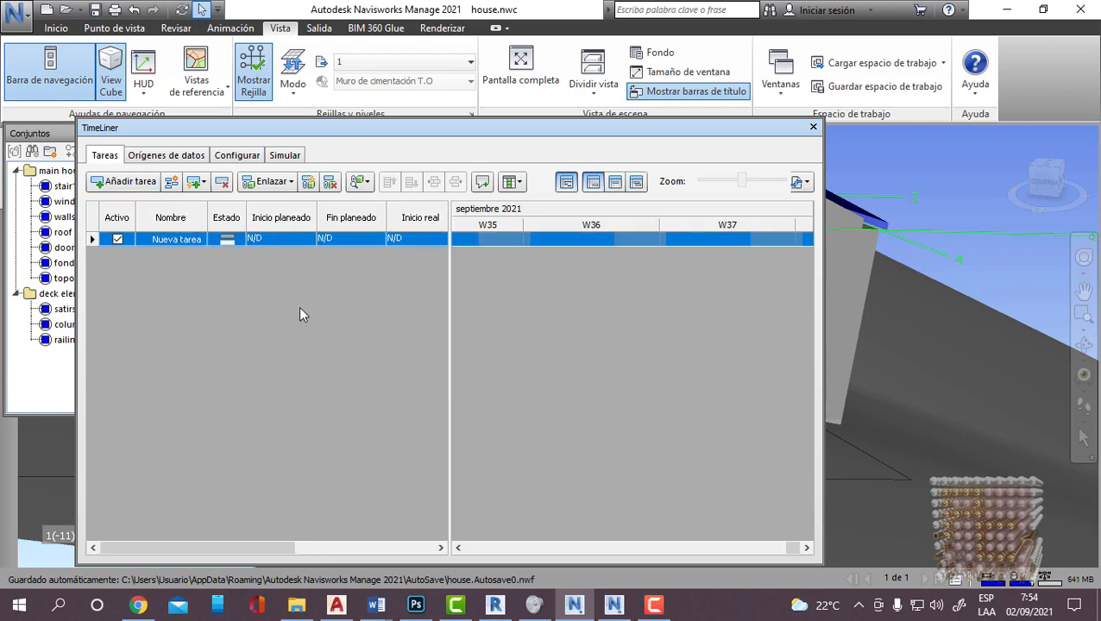
{"action": "left_click", "coordinate": [187, 242]}
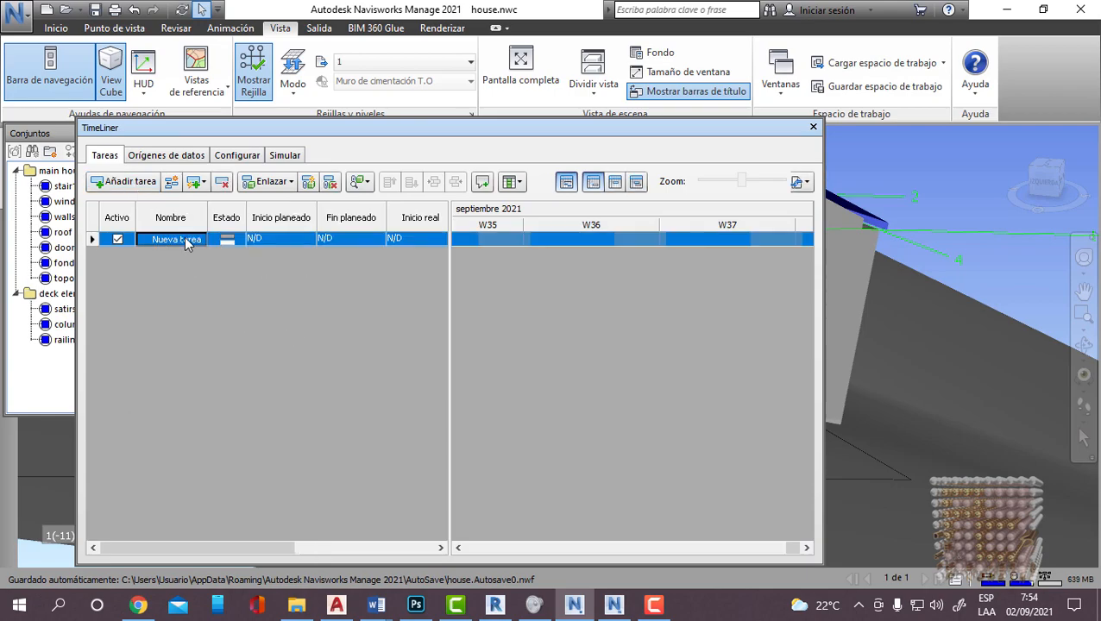
{"action": "left_click", "coordinate": [184, 241]}
{"action": "left_click_drag", "start_coordinate": [196, 240], "coordinate": [106, 243]}
{"action": "type", "text": "fondation"}
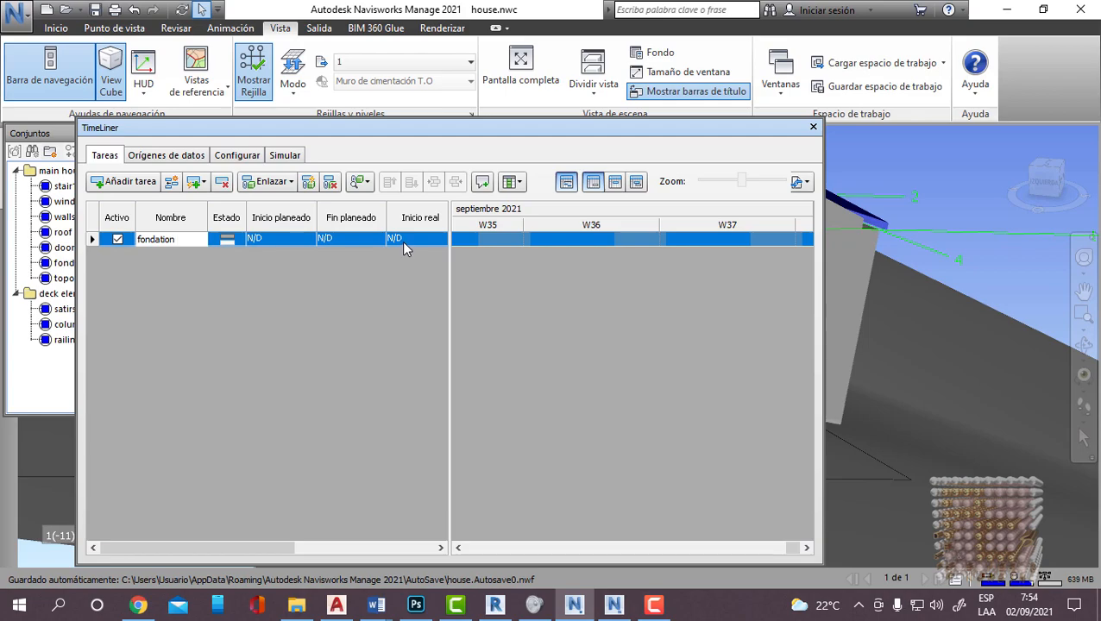
Step: Set the "fondation" task's planned start to 03/09/2021, planned end to 09/09/2021 and actual start to 02/09/2021
{"action": "left_click", "coordinate": [287, 241]}
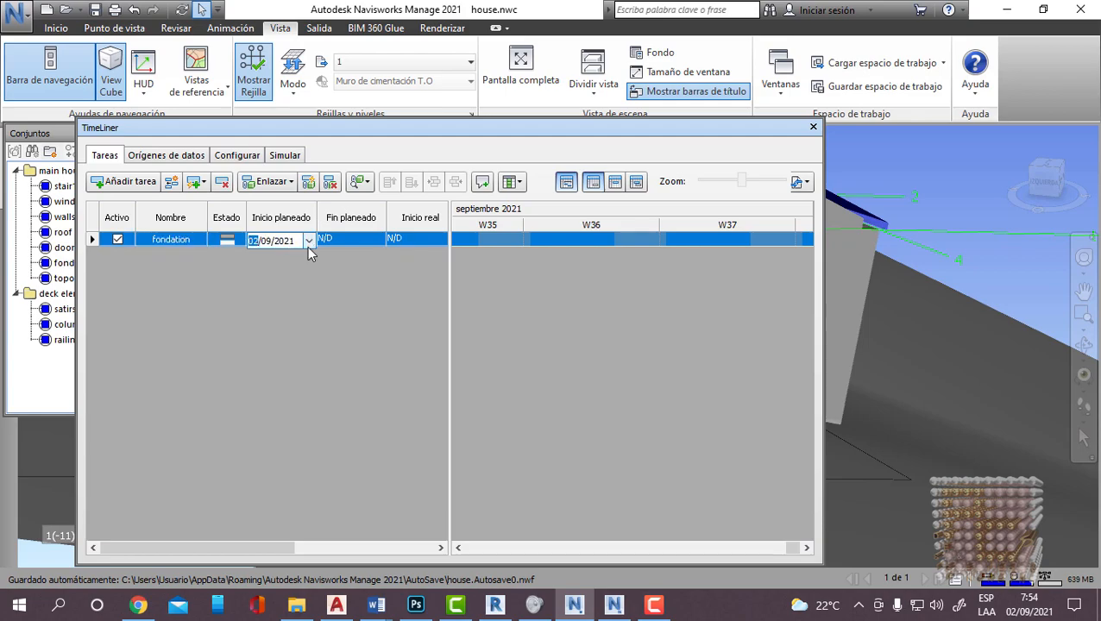
{"action": "left_click", "coordinate": [309, 242]}
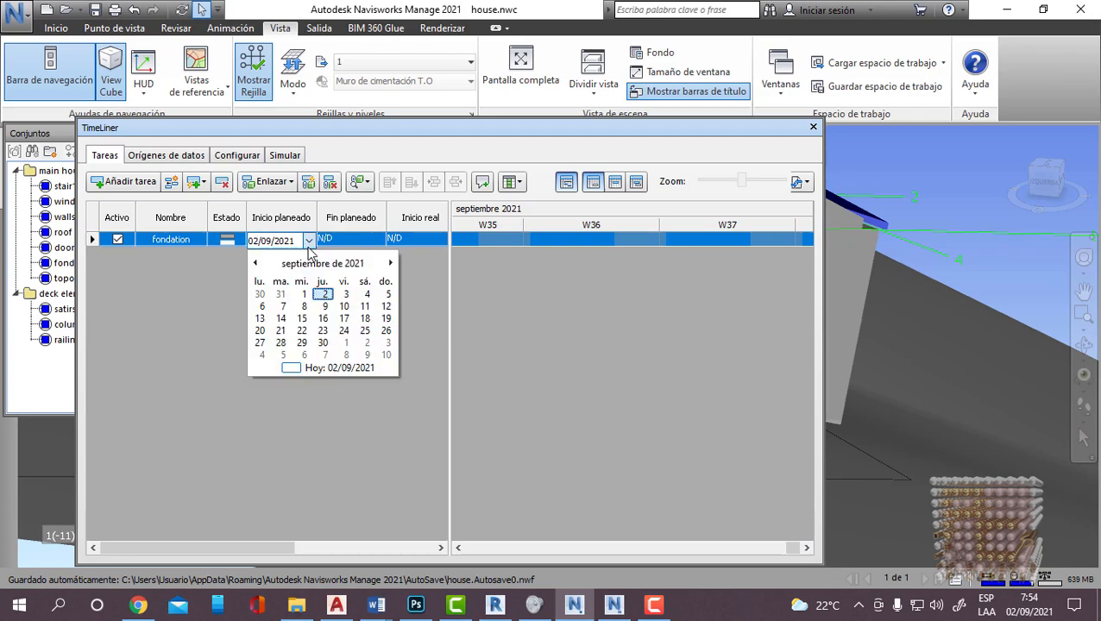
{"action": "left_click", "coordinate": [346, 294]}
{"action": "left_click", "coordinate": [379, 241]}
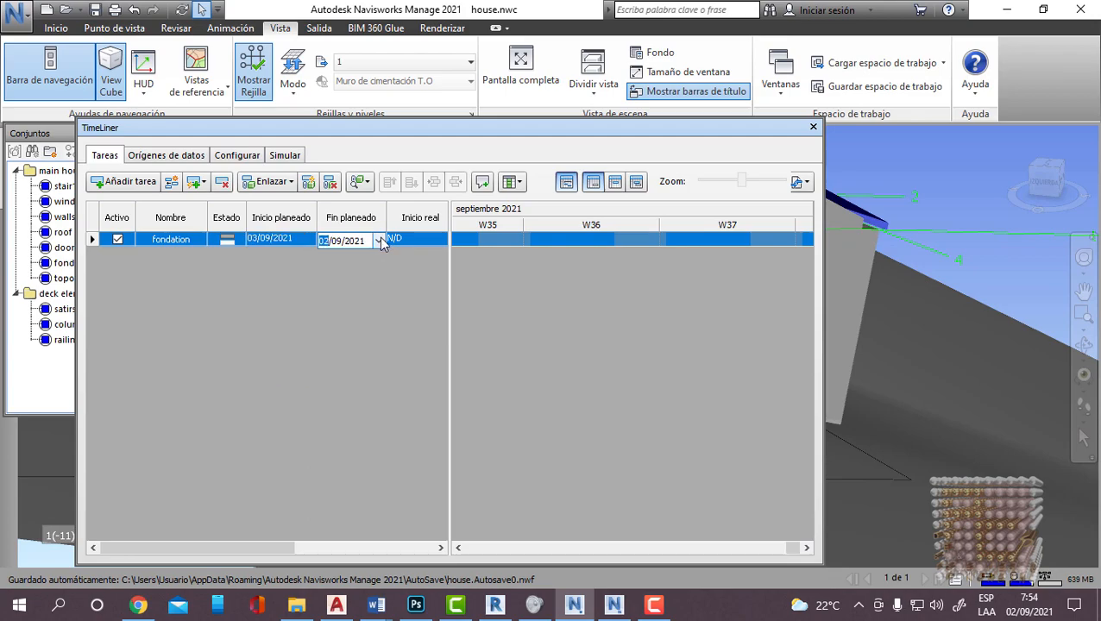
{"action": "left_click", "coordinate": [380, 242]}
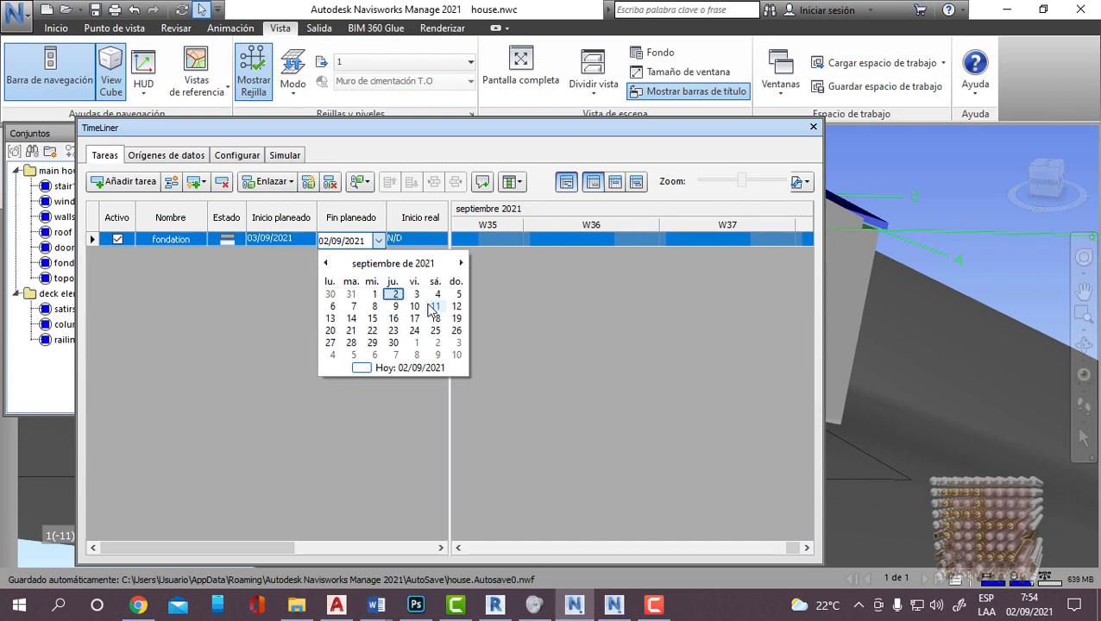
{"action": "left_click", "coordinate": [397, 307]}
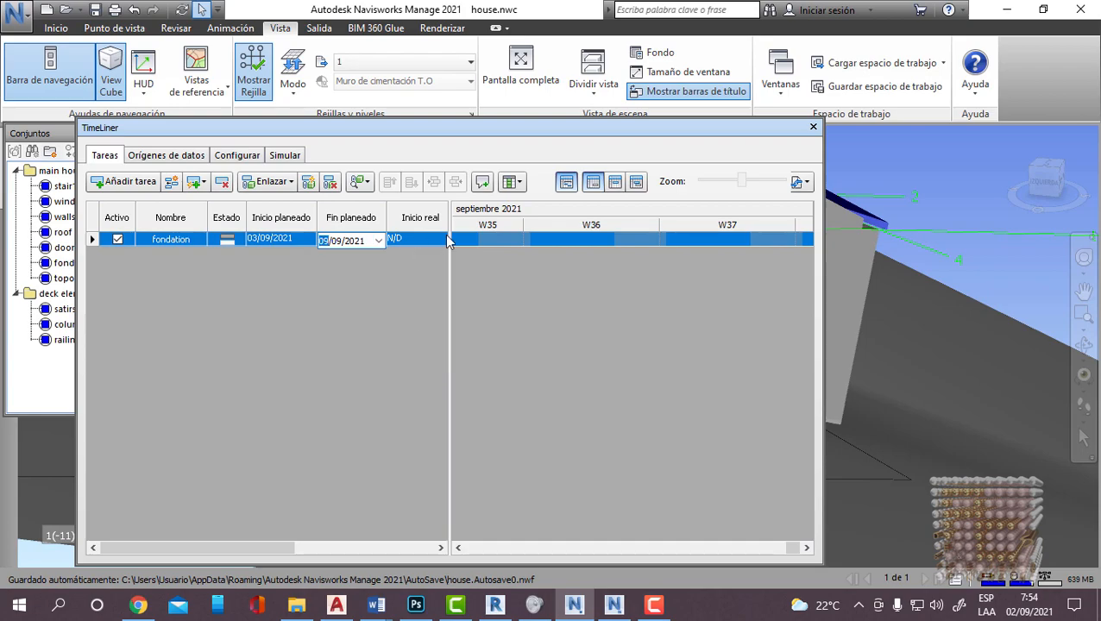
{"action": "left_click", "coordinate": [443, 241]}
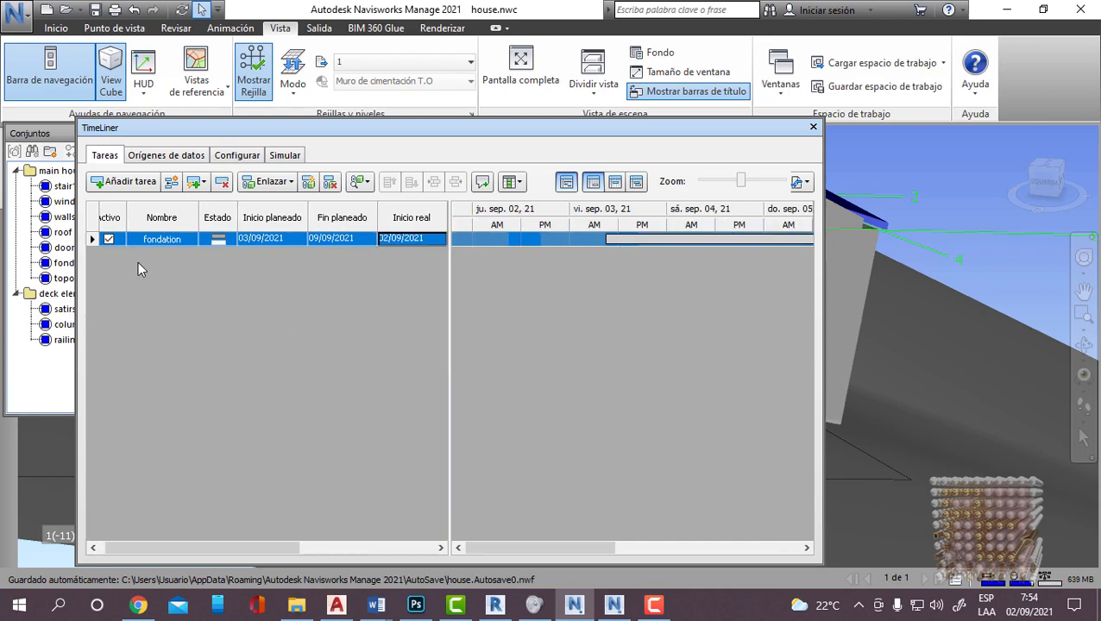
Step: Add a second TimeLiner task and name it "walls"
{"action": "left_click", "coordinate": [110, 182]}
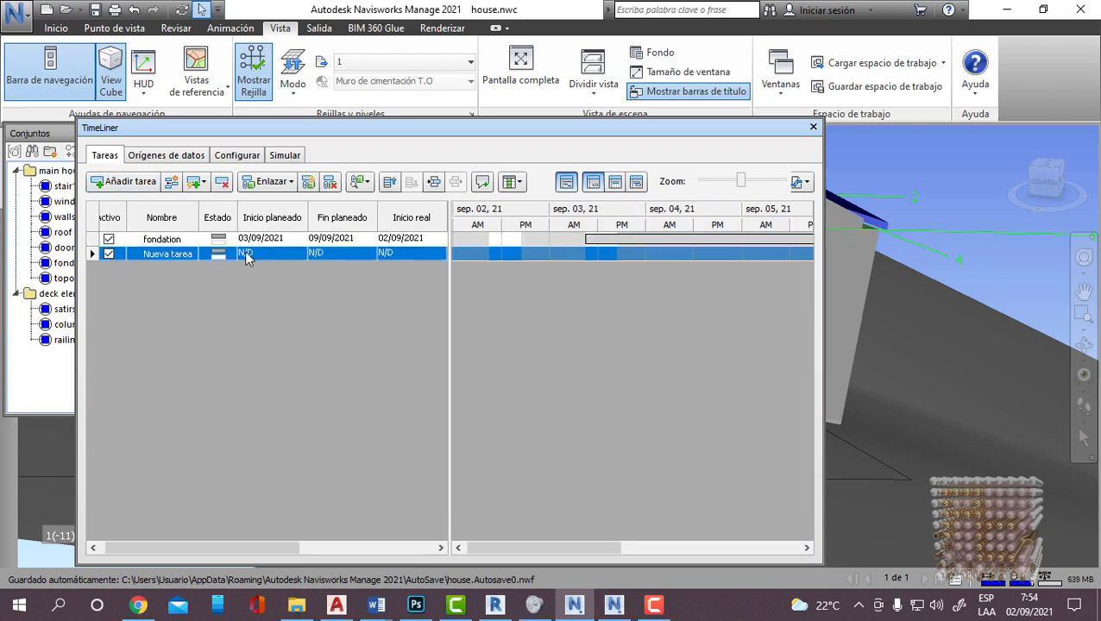
{"action": "double_click", "coordinate": [181, 255]}
{"action": "left_click_drag", "start_coordinate": [182, 255], "coordinate": [74, 268]}
{"action": "type", "text": "walls"}
Step: Set the "walls" task's planned start to 10/09/2021 and its planned end to 16/09/2021
{"action": "left_click", "coordinate": [300, 255]}
{"action": "left_click", "coordinate": [300, 254]}
{"action": "left_click", "coordinate": [300, 256]}
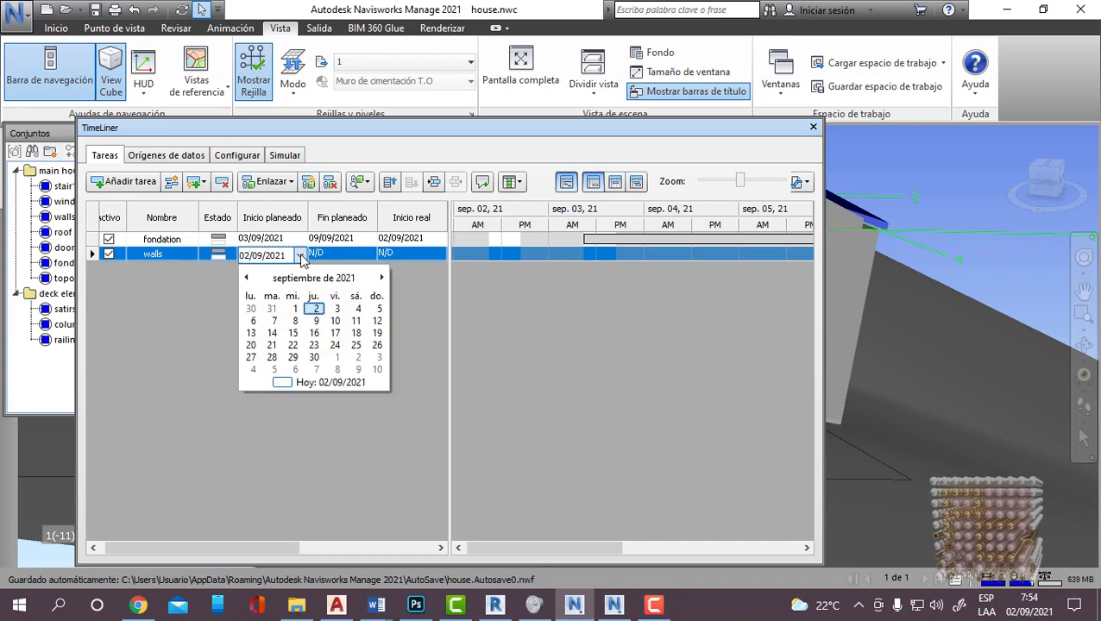
{"action": "left_click", "coordinate": [335, 321]}
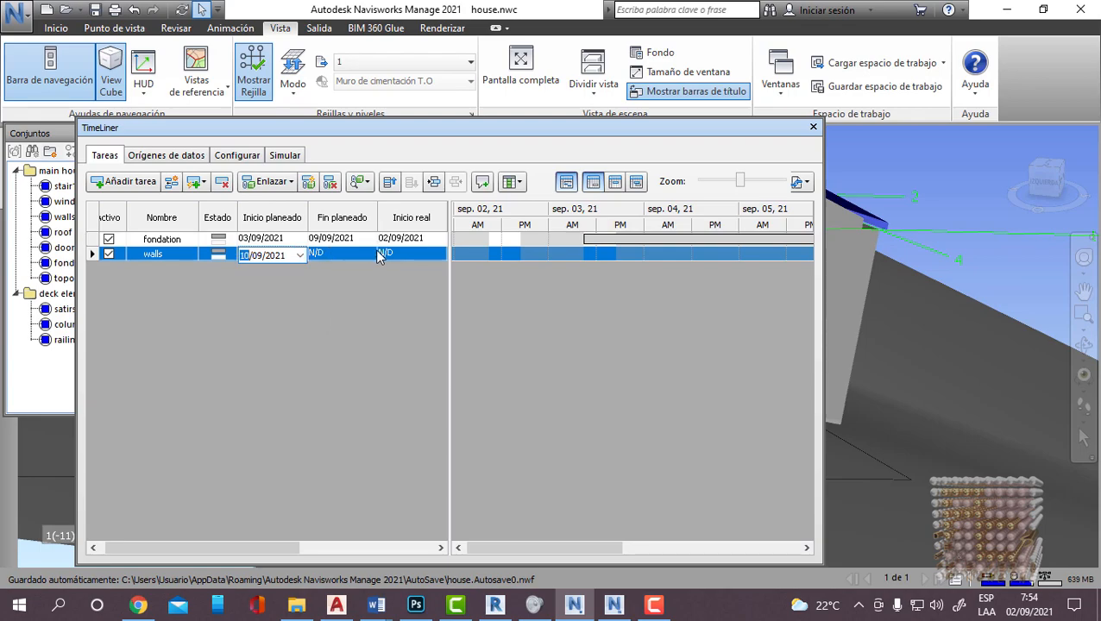
{"action": "left_click", "coordinate": [363, 260]}
{"action": "left_click", "coordinate": [372, 254]}
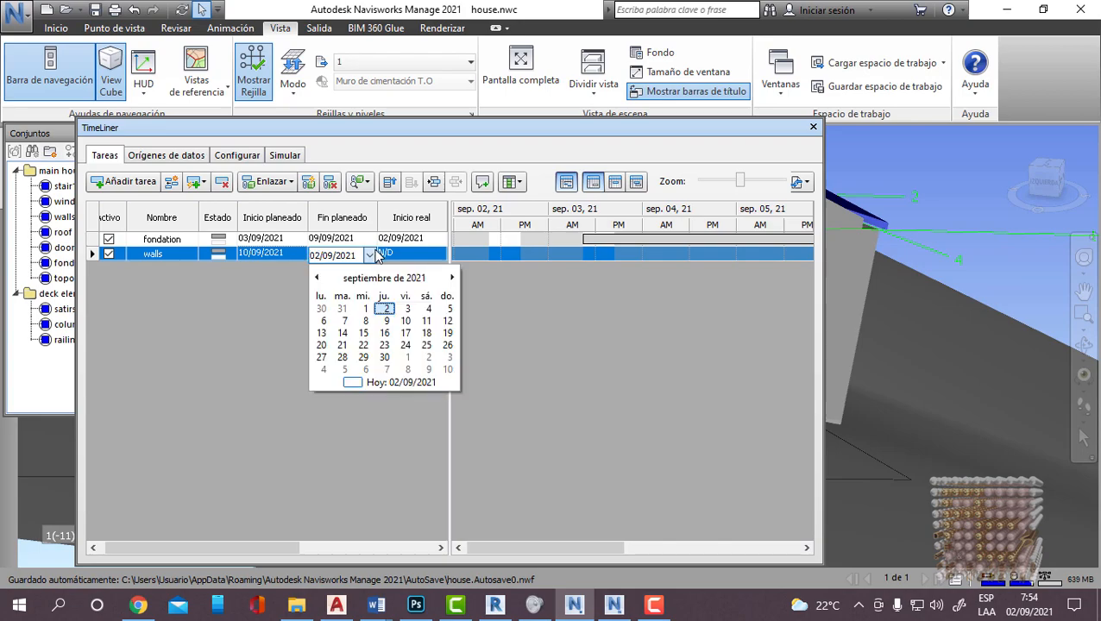
{"action": "left_click", "coordinate": [385, 335]}
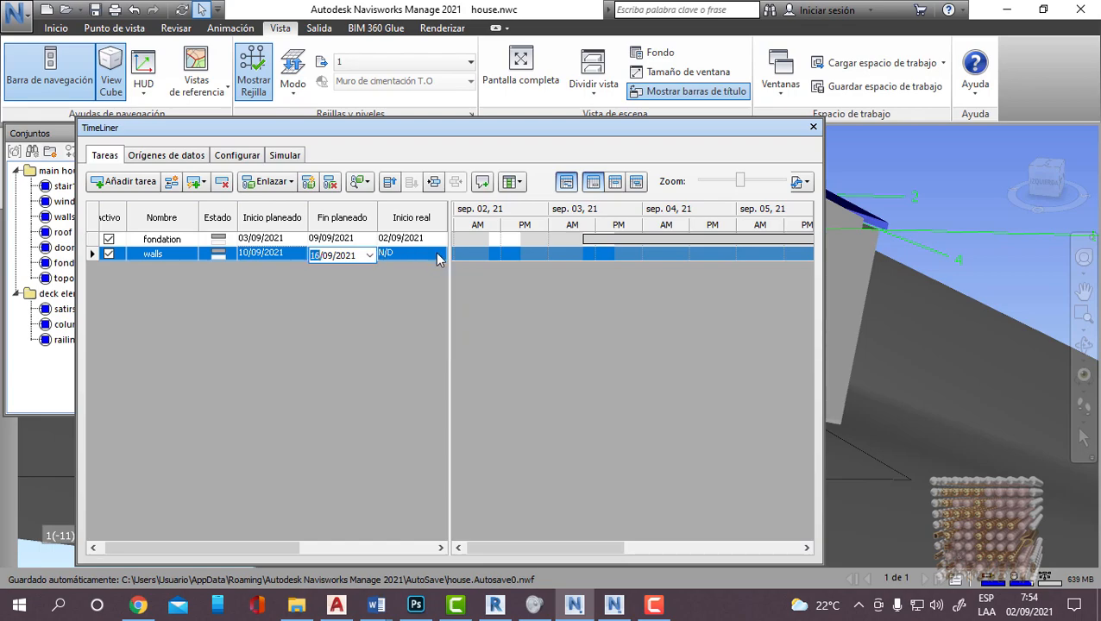
{"action": "left_click", "coordinate": [181, 339]}
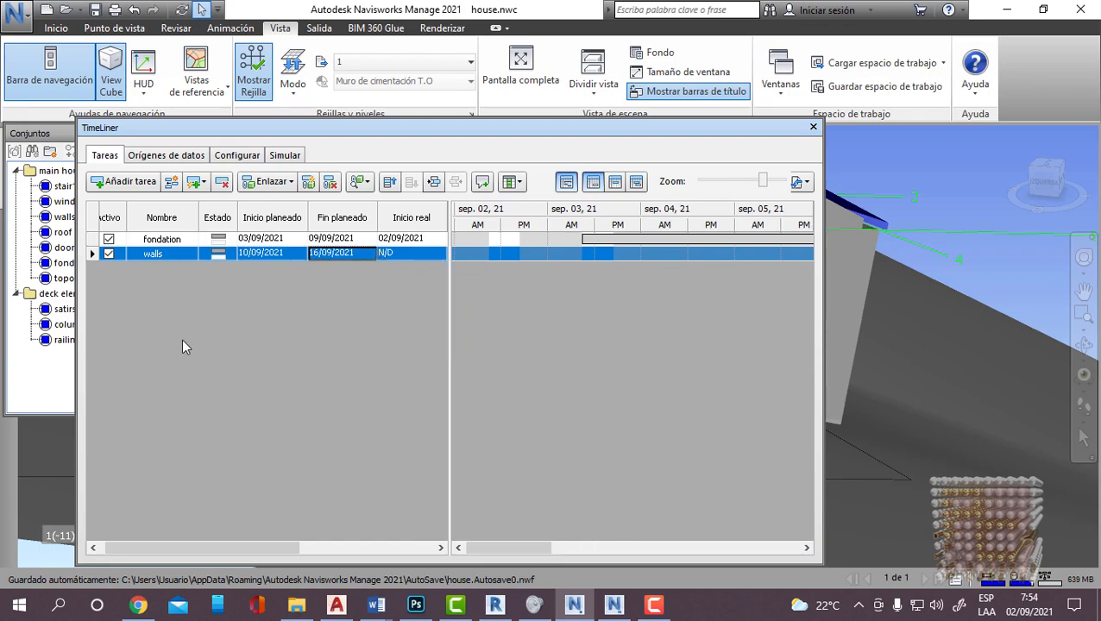
Step: Add a third task named "roof", moving the TimeLiner window clear of the selection sets list
{"action": "left_click", "coordinate": [122, 181]}
{"action": "left_click_drag", "start_coordinate": [144, 130], "coordinate": [255, 107]}
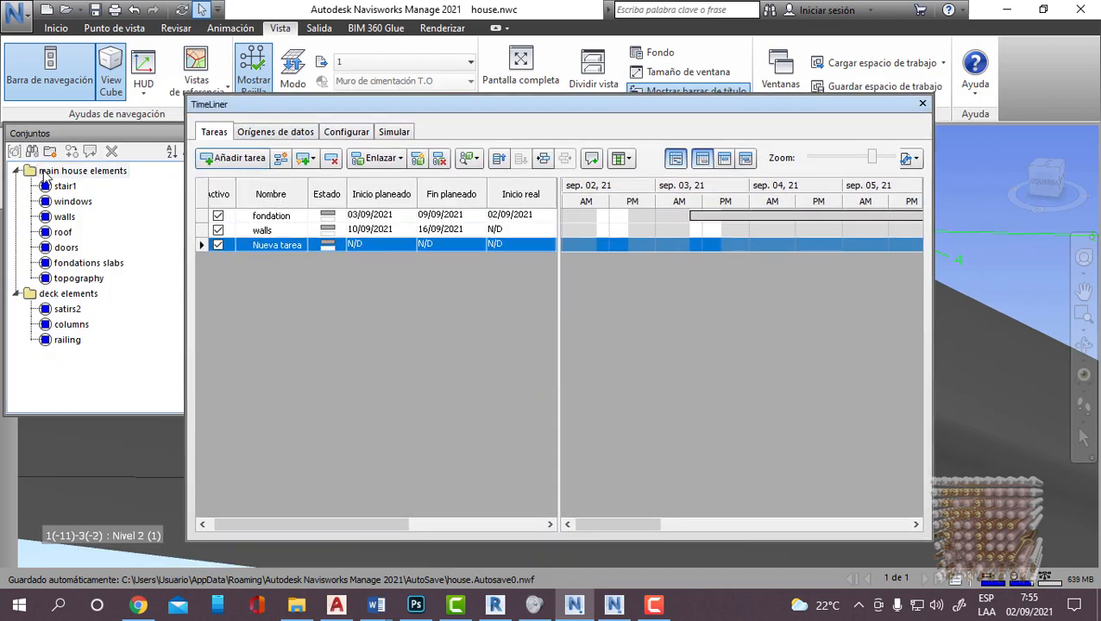
{"action": "left_click", "coordinate": [278, 245]}
{"action": "left_click", "coordinate": [284, 246]}
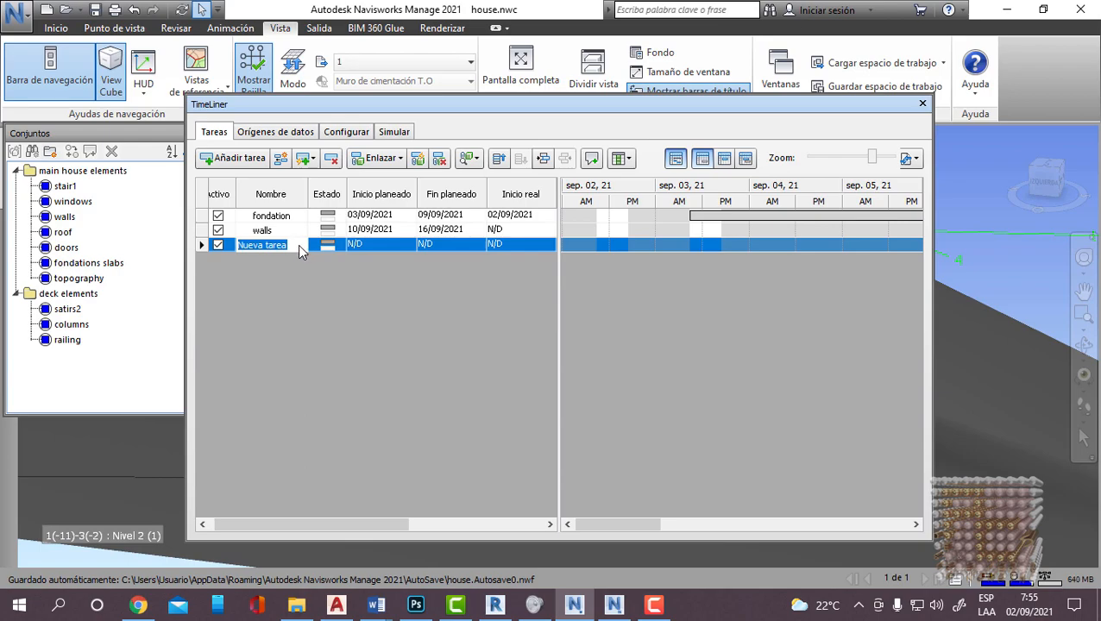
{"action": "type", "text": "roof"}
Step: Set the "roof" task's planned start to 16/09/2021 and its planned end to 21/09/2021
{"action": "left_click", "coordinate": [380, 245]}
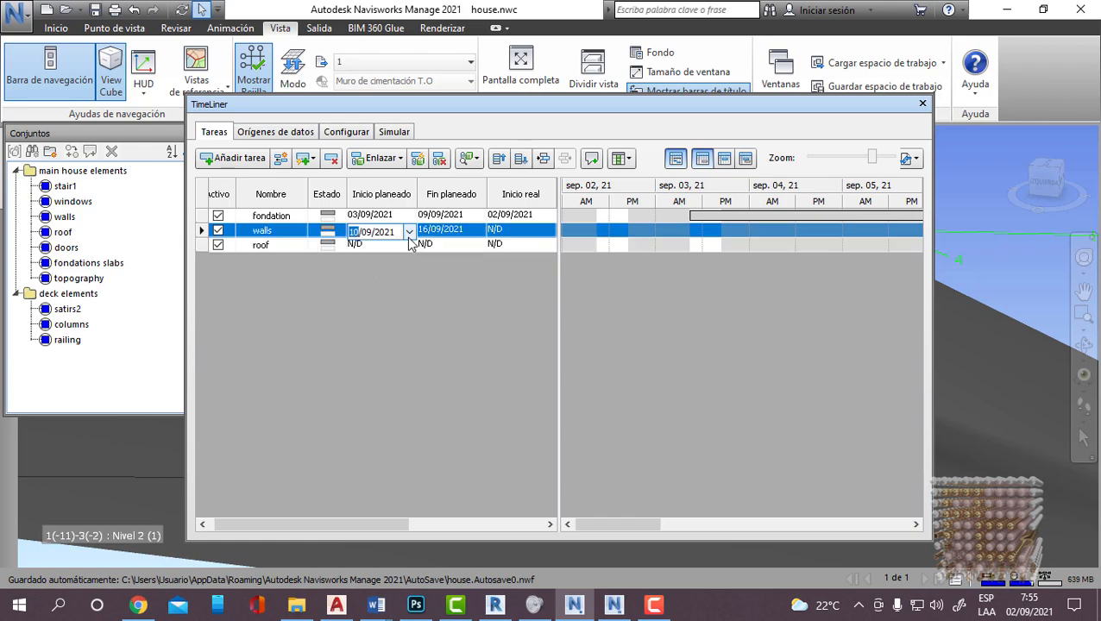
{"action": "left_click", "coordinate": [409, 246]}
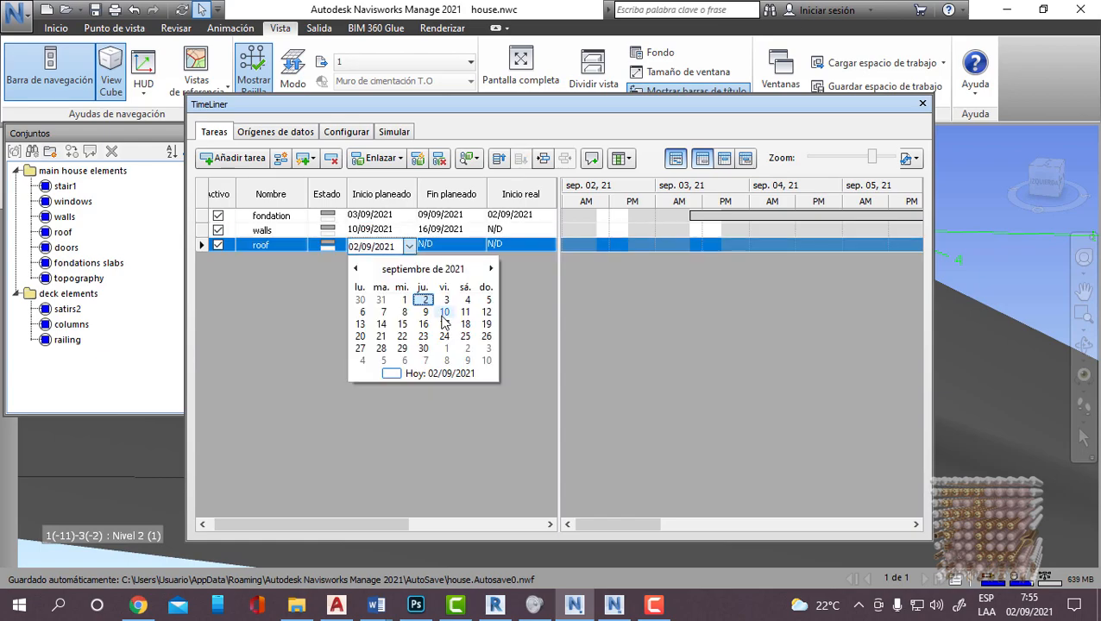
{"action": "left_click", "coordinate": [424, 325]}
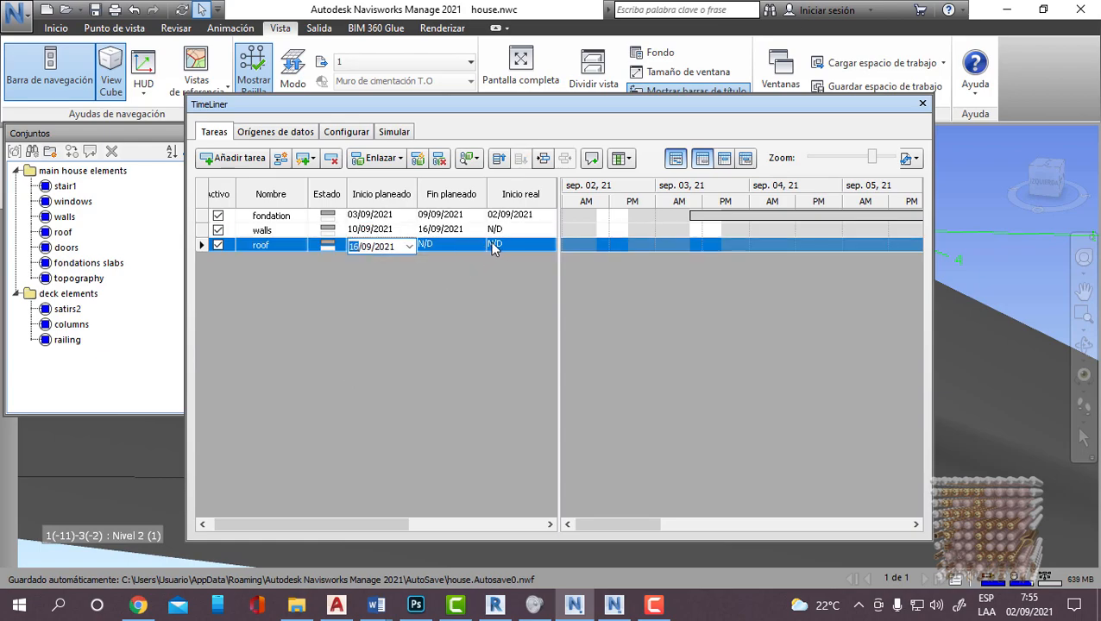
{"action": "left_click", "coordinate": [481, 244]}
{"action": "left_click", "coordinate": [480, 247]}
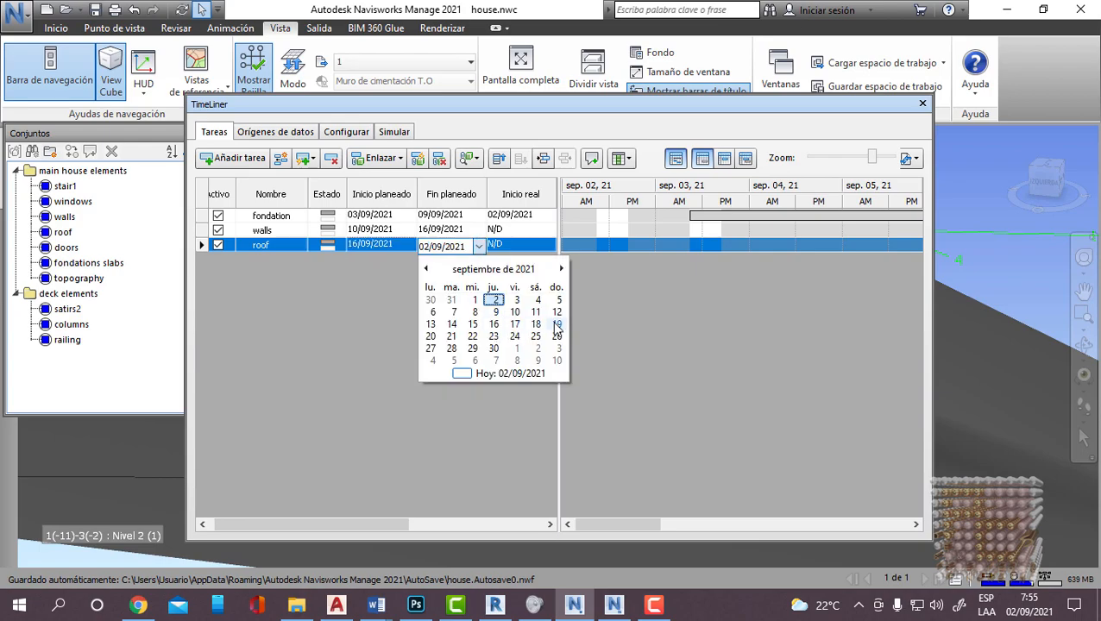
{"action": "left_click", "coordinate": [451, 336]}
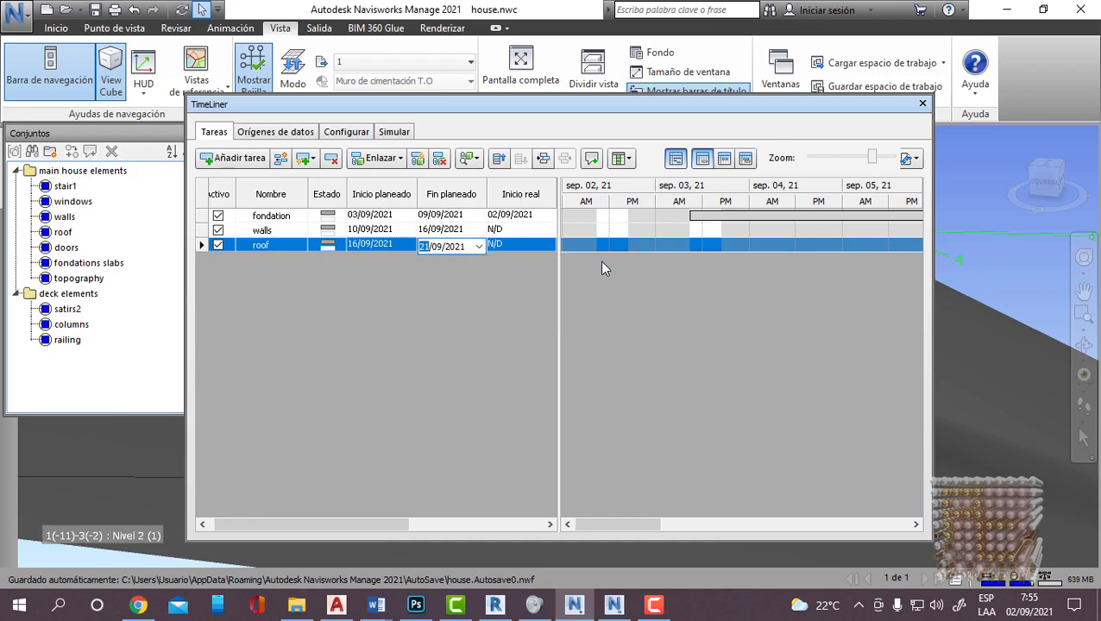
{"action": "left_click", "coordinate": [516, 279]}
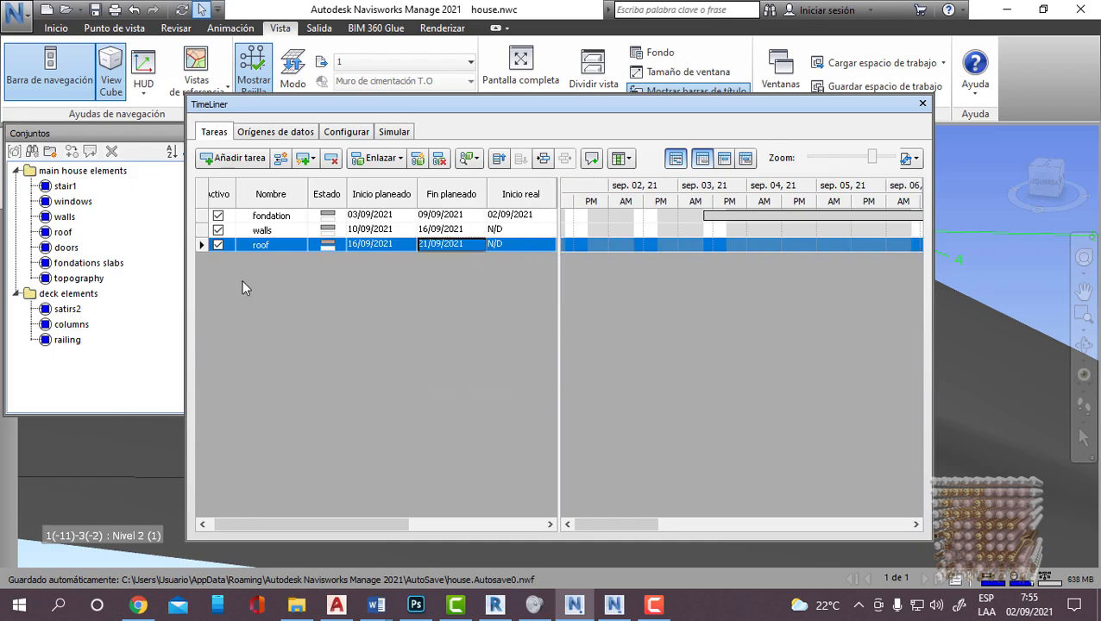
Step: Add a fourth TimeLiner task and name it "windows"
{"action": "left_click", "coordinate": [241, 159]}
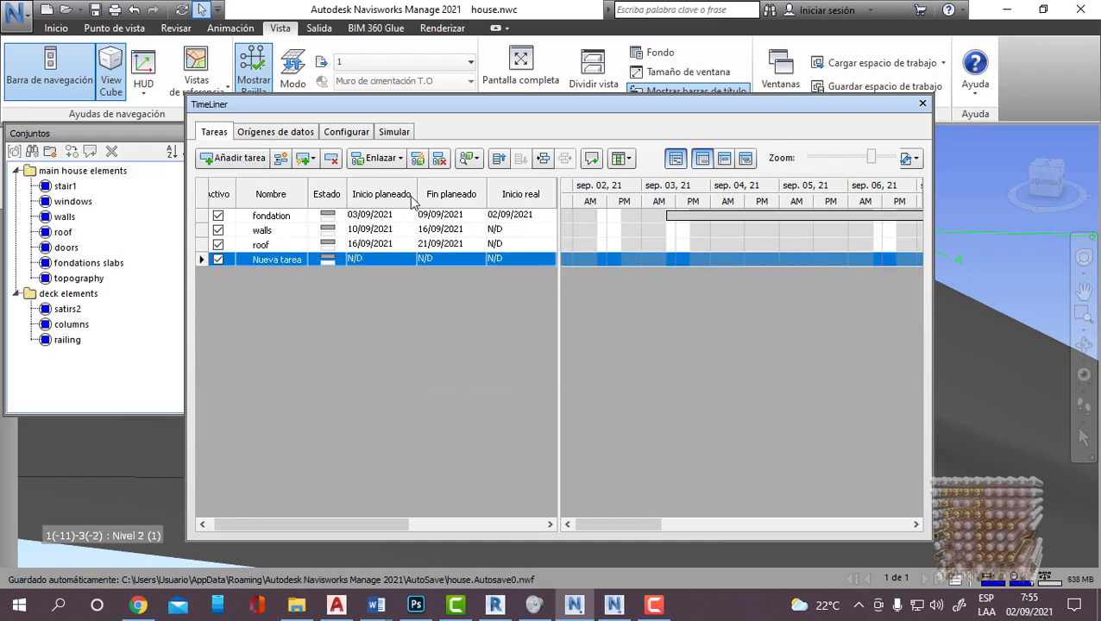
{"action": "right_click", "coordinate": [288, 263]}
{"action": "left_click", "coordinate": [275, 261]}
{"action": "type", "text": "gfg"}
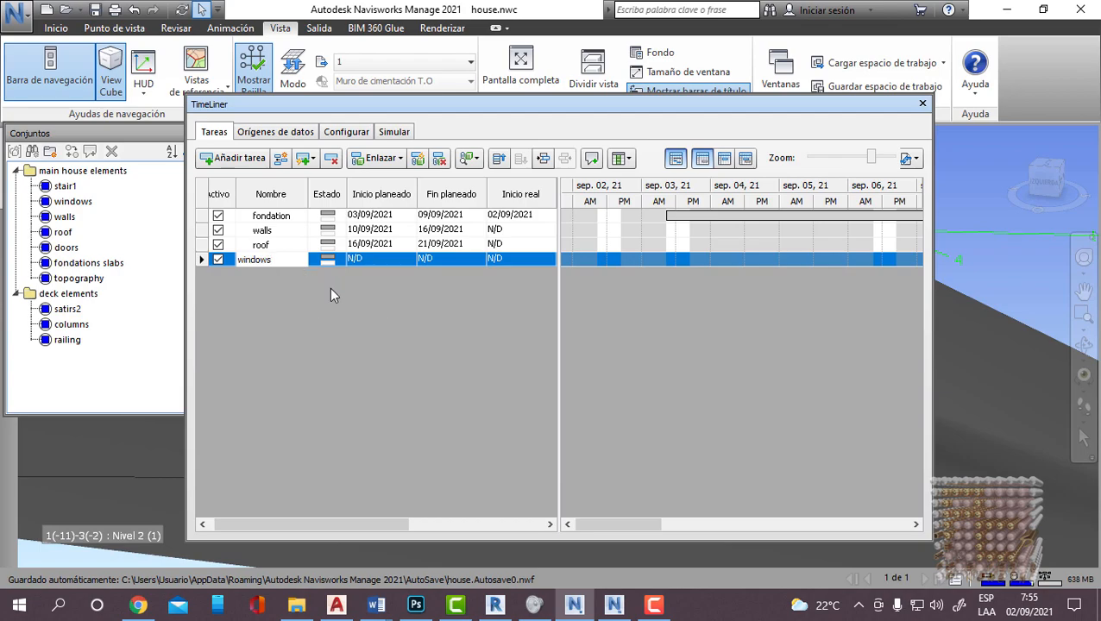
Step: Set the "windows" task's planned start to 21/09/2021 and open the calendar for its planned end date
{"action": "left_click", "coordinate": [380, 258]}
{"action": "left_click", "coordinate": [409, 260]}
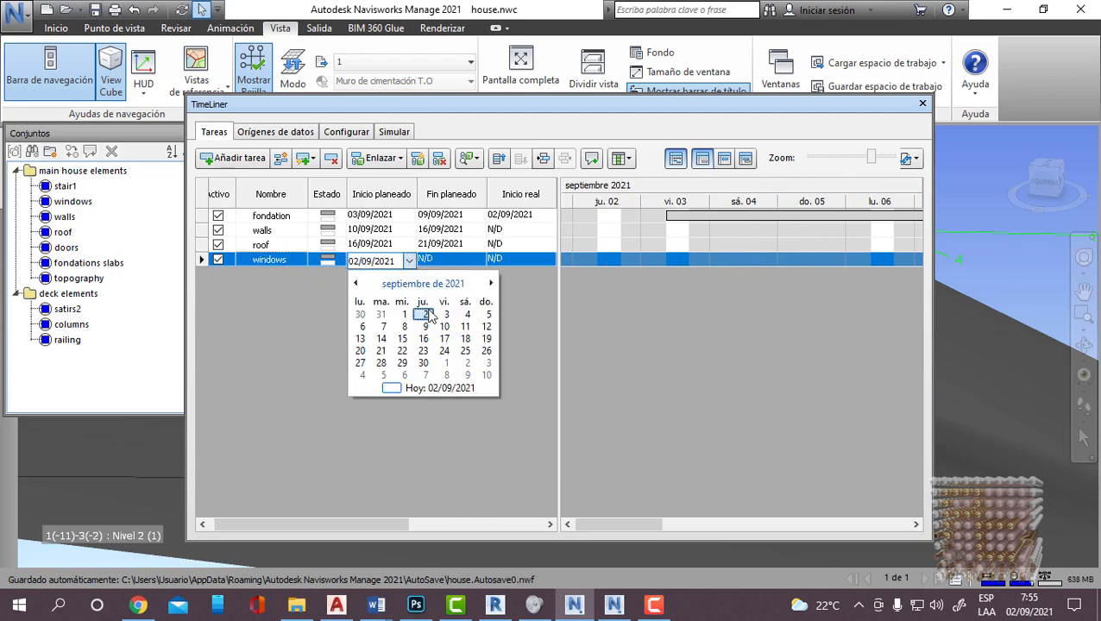
{"action": "left_click", "coordinate": [381, 351]}
{"action": "left_click", "coordinate": [463, 259]}
{"action": "left_click", "coordinate": [478, 259]}
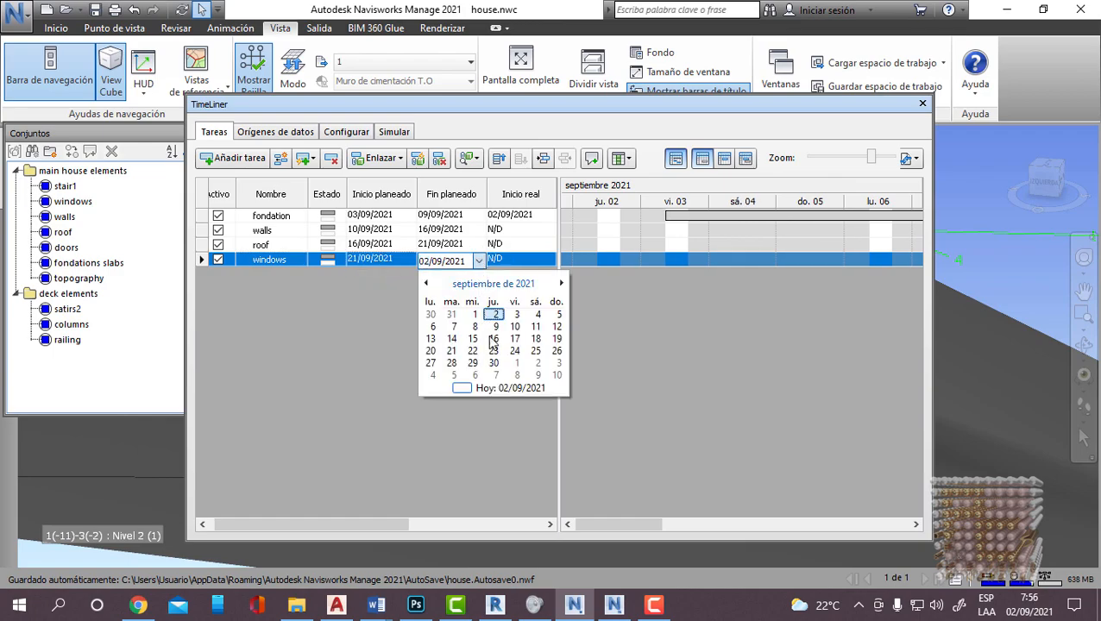
Step: Set the windows task's planned end to 23/09/2021 and add a new task named doors
{"action": "left_click", "coordinate": [493, 350]}
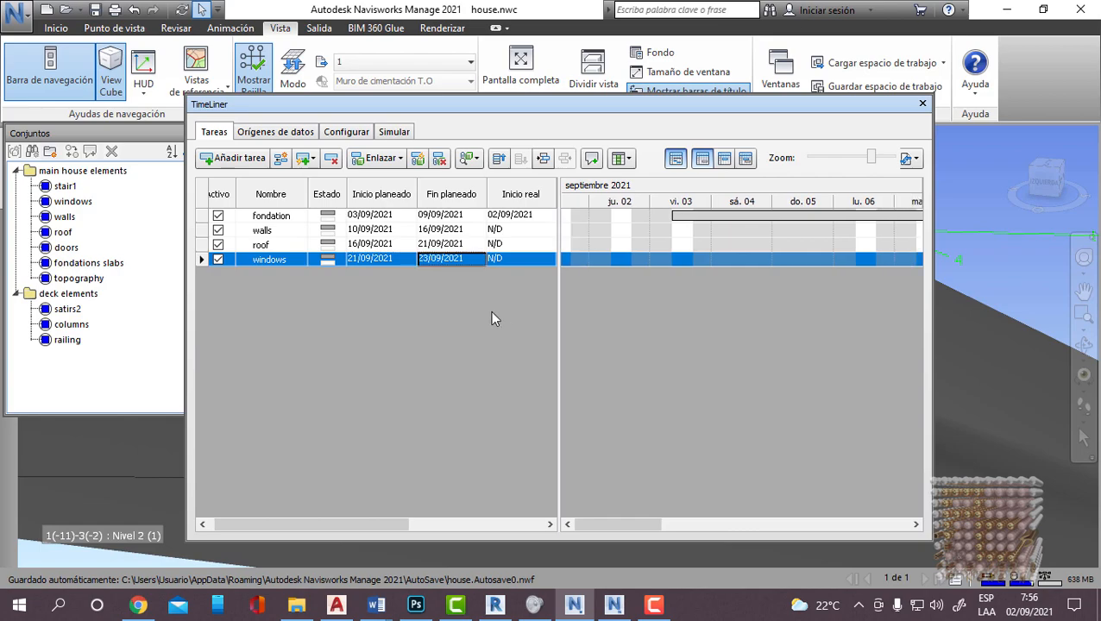
{"action": "left_click", "coordinate": [224, 162]}
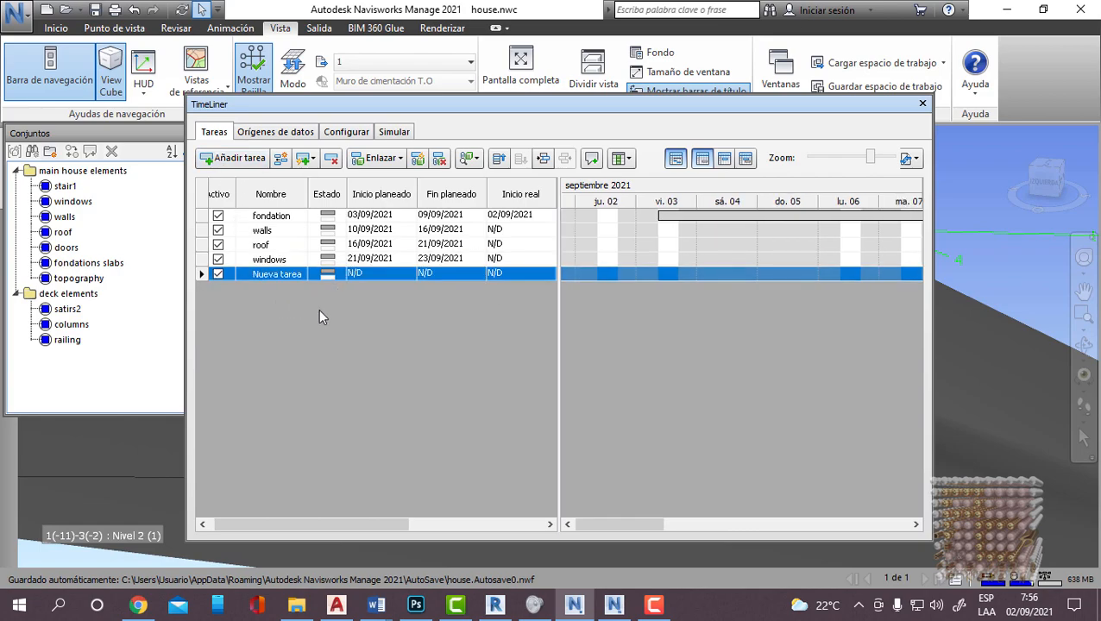
{"action": "left_click", "coordinate": [300, 273]}
{"action": "type", "text": "doors"}
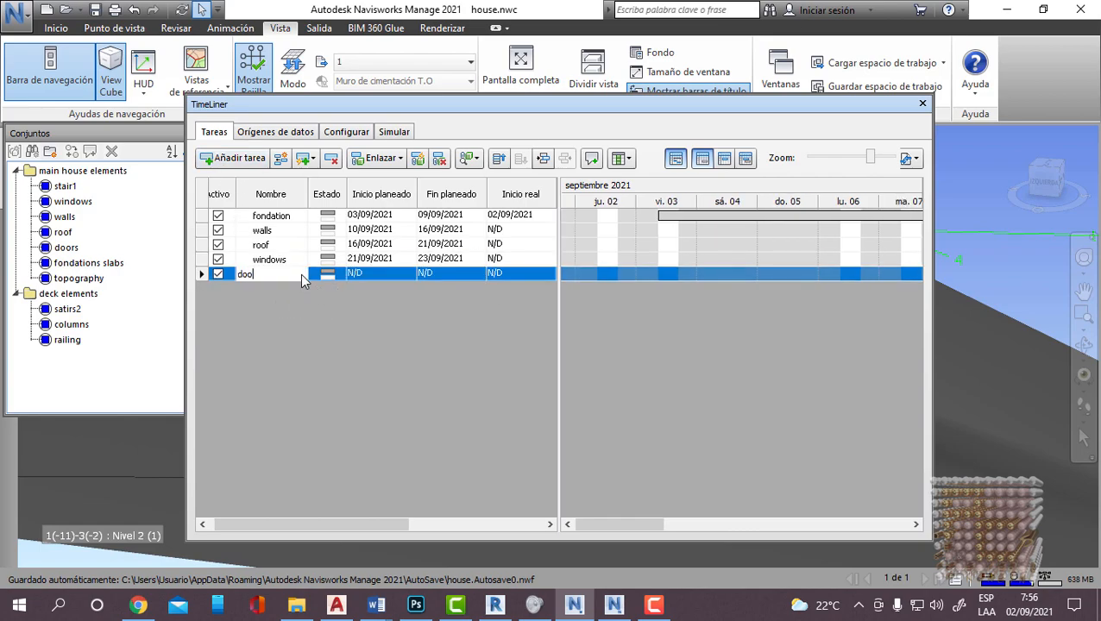
Step: Set the doors task's planned start to 21/09/2021 and its planned end to 23/09/2021
{"action": "left_click", "coordinate": [400, 274]}
{"action": "left_click", "coordinate": [409, 275]}
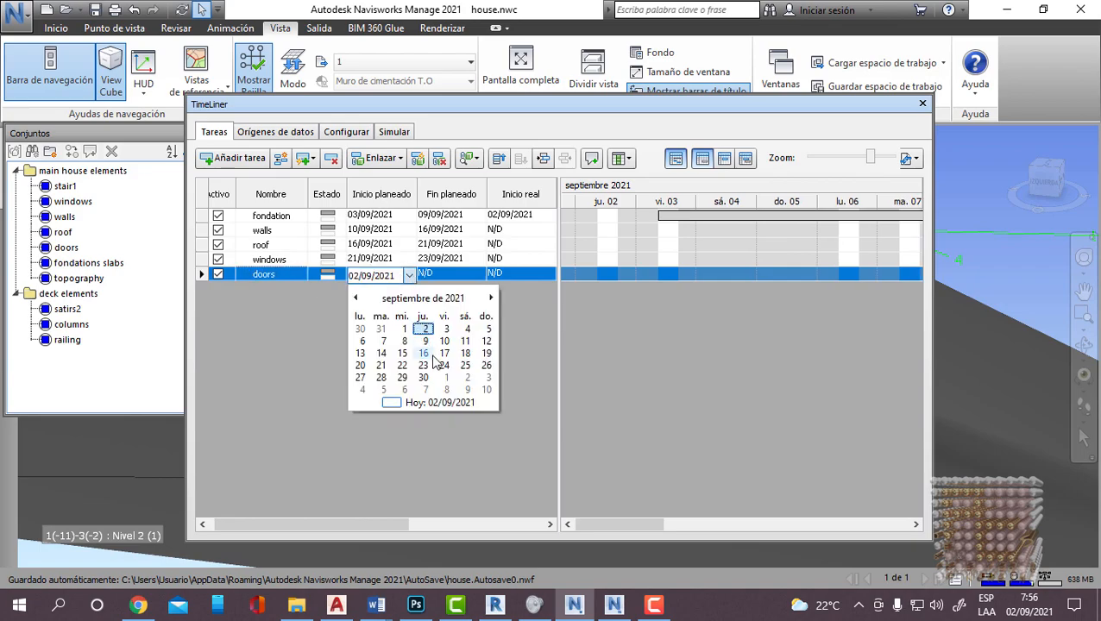
{"action": "left_click", "coordinate": [380, 365]}
{"action": "left_click", "coordinate": [472, 273]}
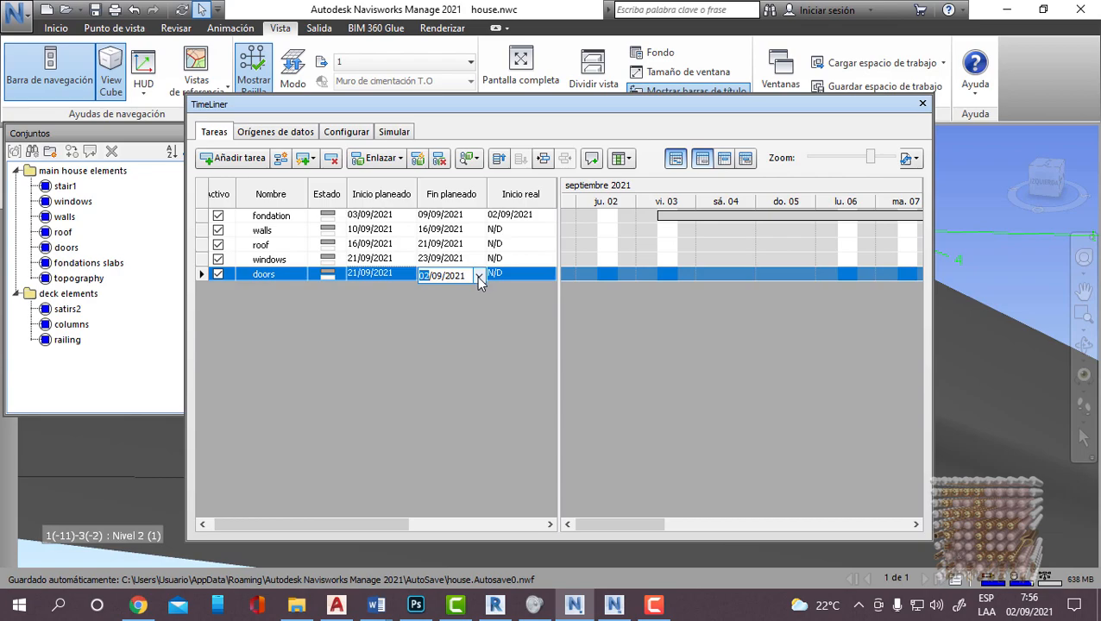
{"action": "left_click", "coordinate": [477, 276]}
{"action": "left_click", "coordinate": [489, 369]}
{"action": "left_click", "coordinate": [295, 316]}
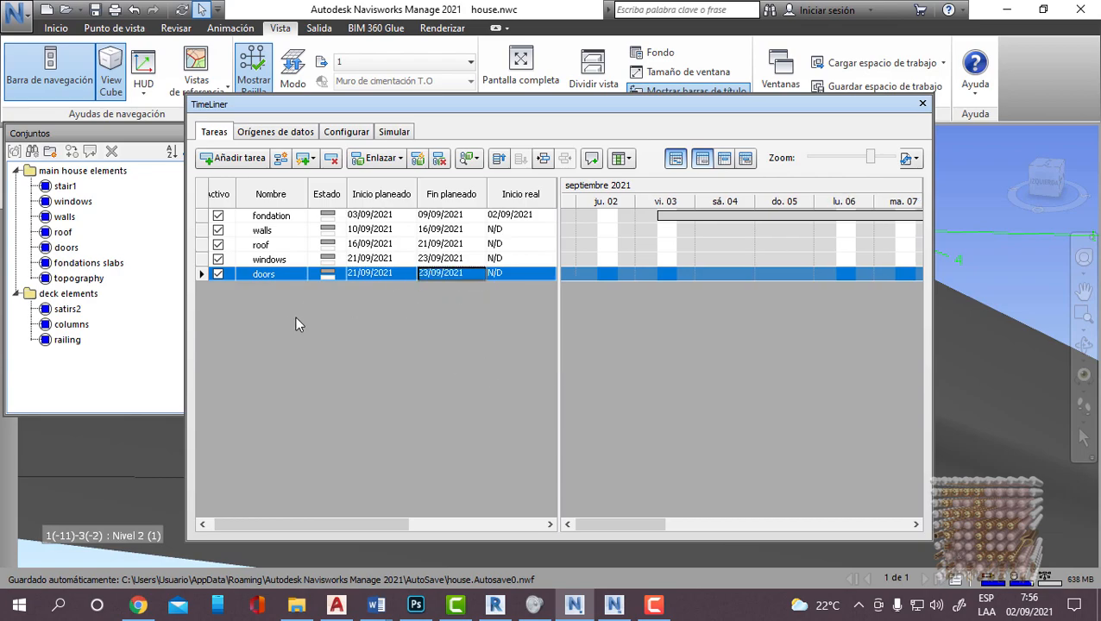
Step: Add another task to the schedule and name it topography
{"action": "left_click", "coordinate": [233, 157]}
{"action": "left_click", "coordinate": [290, 289]}
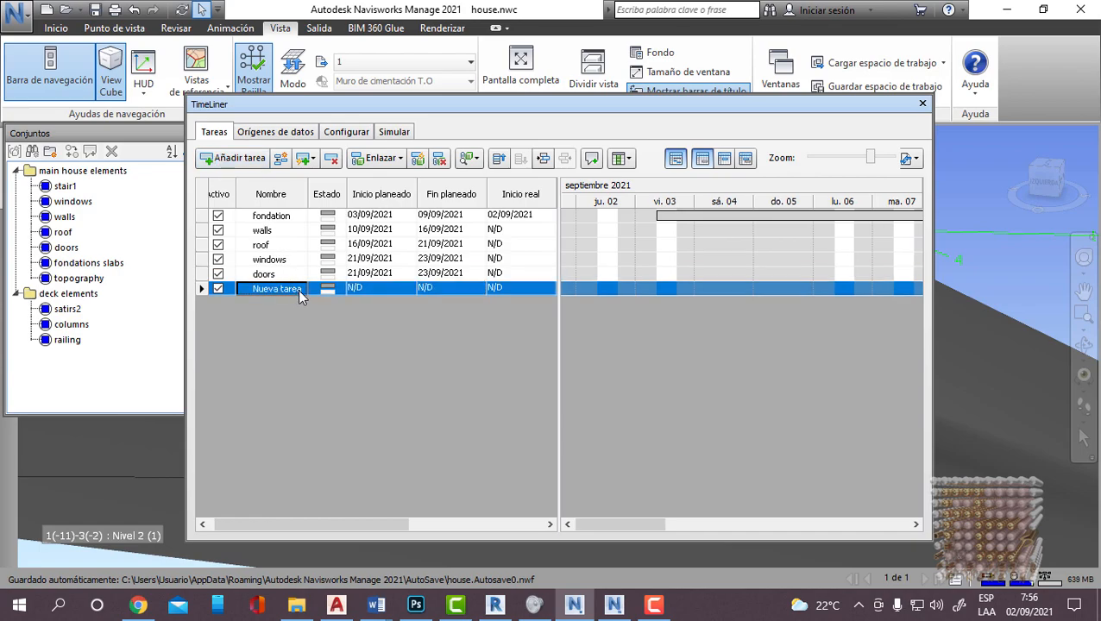
{"action": "type", "text": "topo"}
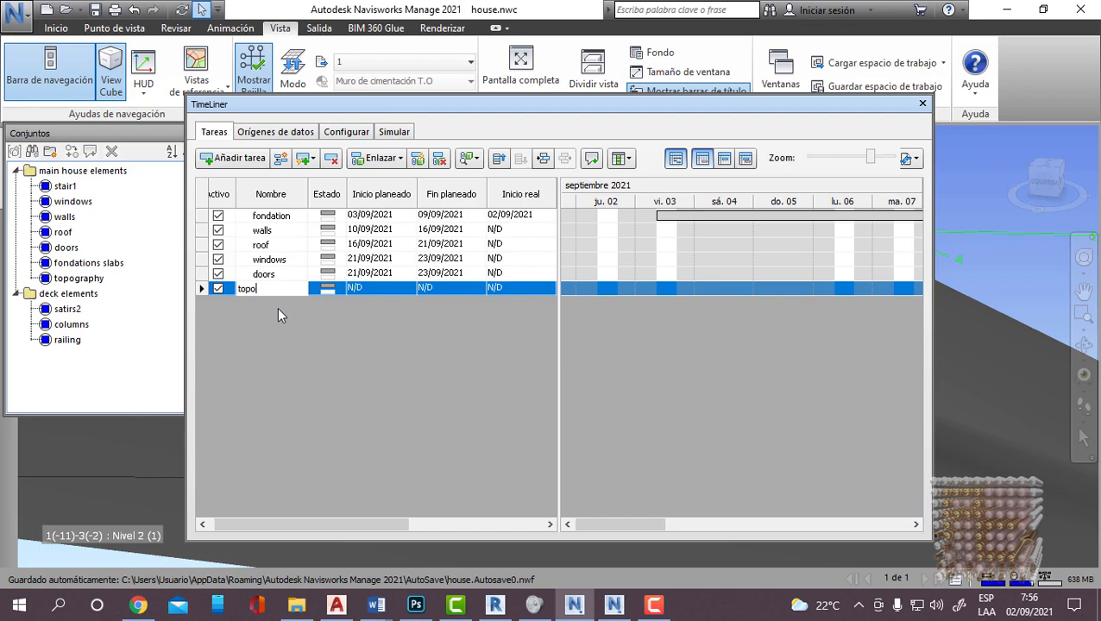
{"action": "type", "text": "graphy"}
{"action": "key", "text": "Return"}
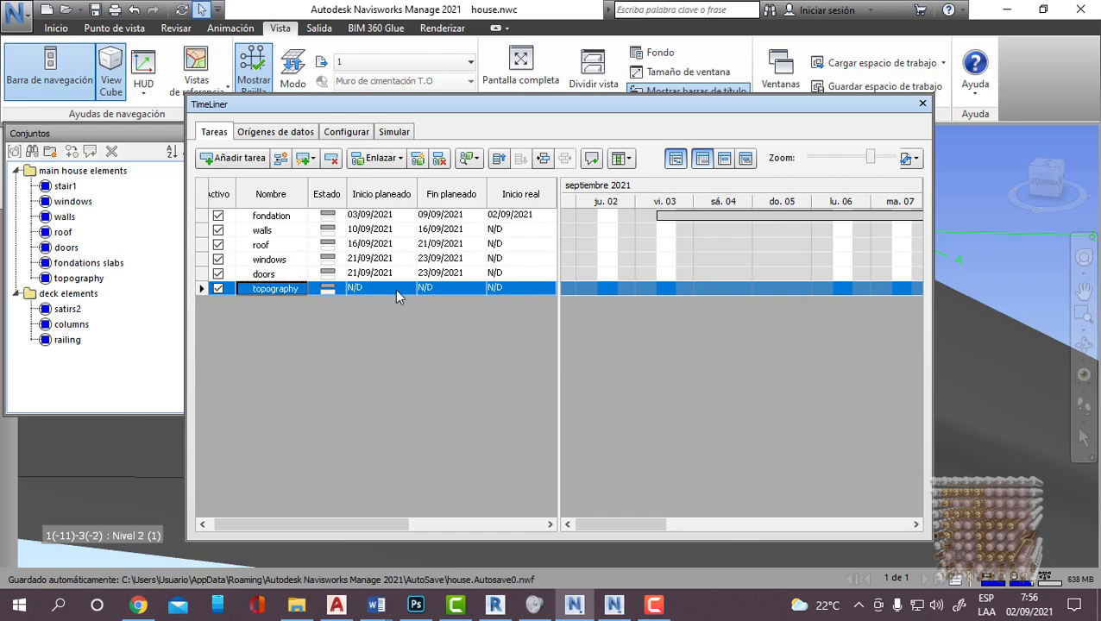
Step: Set both the planned start and planned end of the topography task to 03/09/2021
{"action": "left_click", "coordinate": [393, 291]}
{"action": "left_click", "coordinate": [409, 291]}
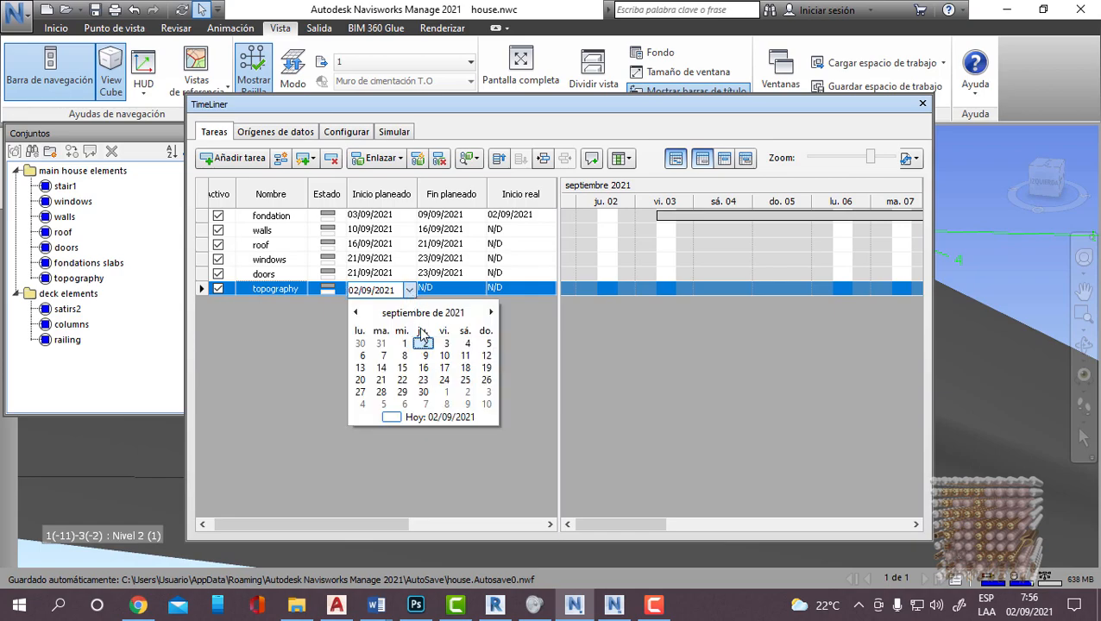
{"action": "left_click", "coordinate": [444, 344]}
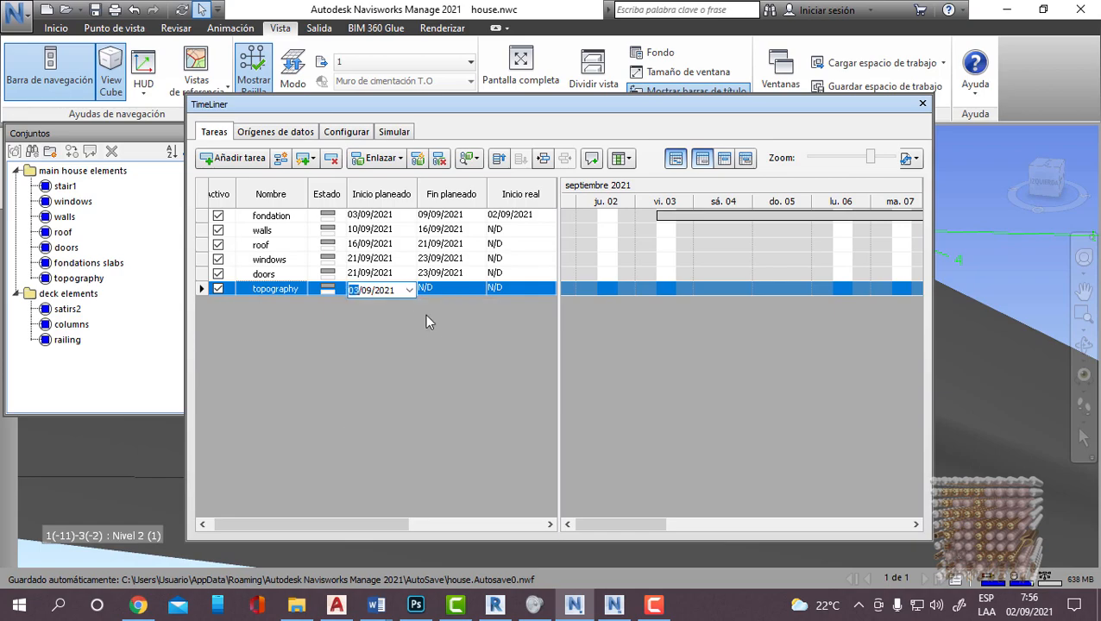
{"action": "left_click", "coordinate": [483, 288]}
{"action": "left_click", "coordinate": [478, 289]}
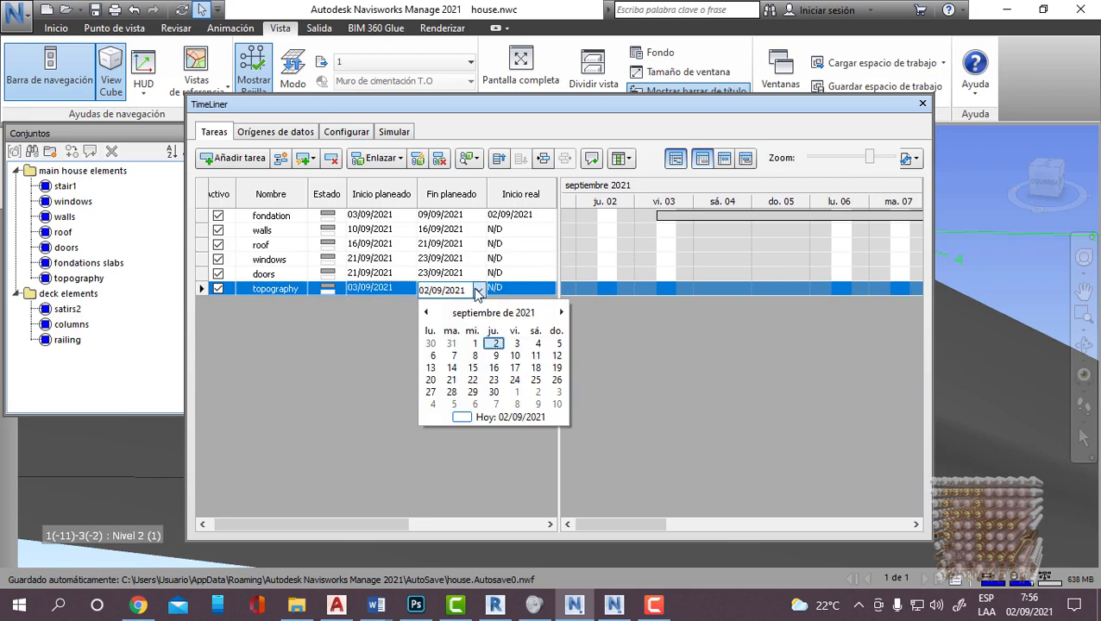
{"action": "left_click", "coordinate": [515, 345]}
{"action": "left_click", "coordinate": [386, 337]}
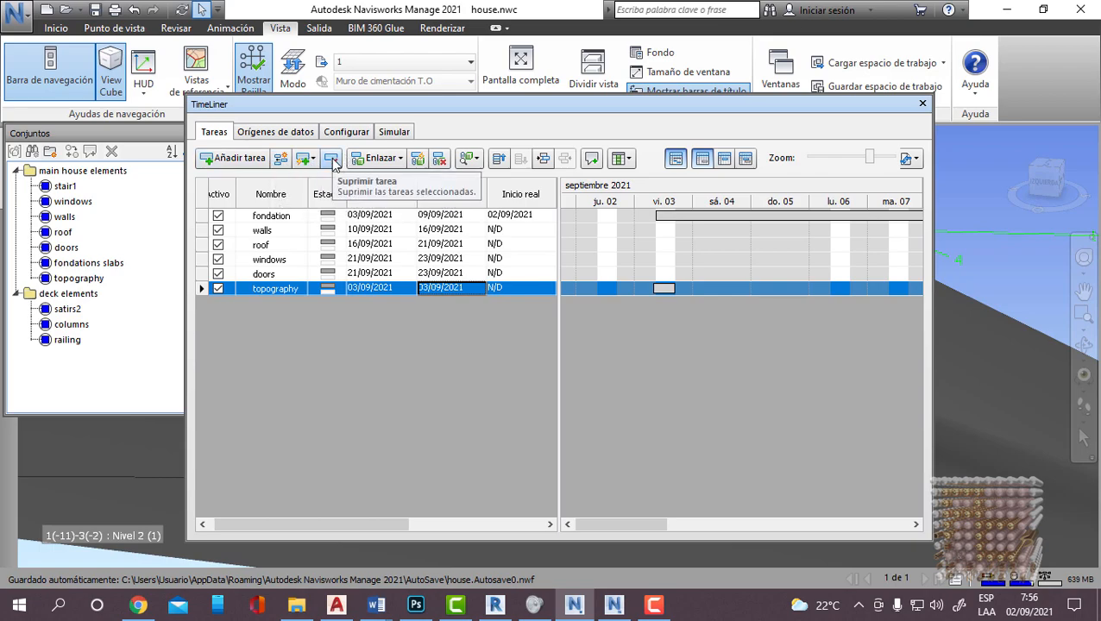
Step: Attach the fondations slabs selection set to the fondation task as its current selection
{"action": "left_click", "coordinate": [400, 163]}
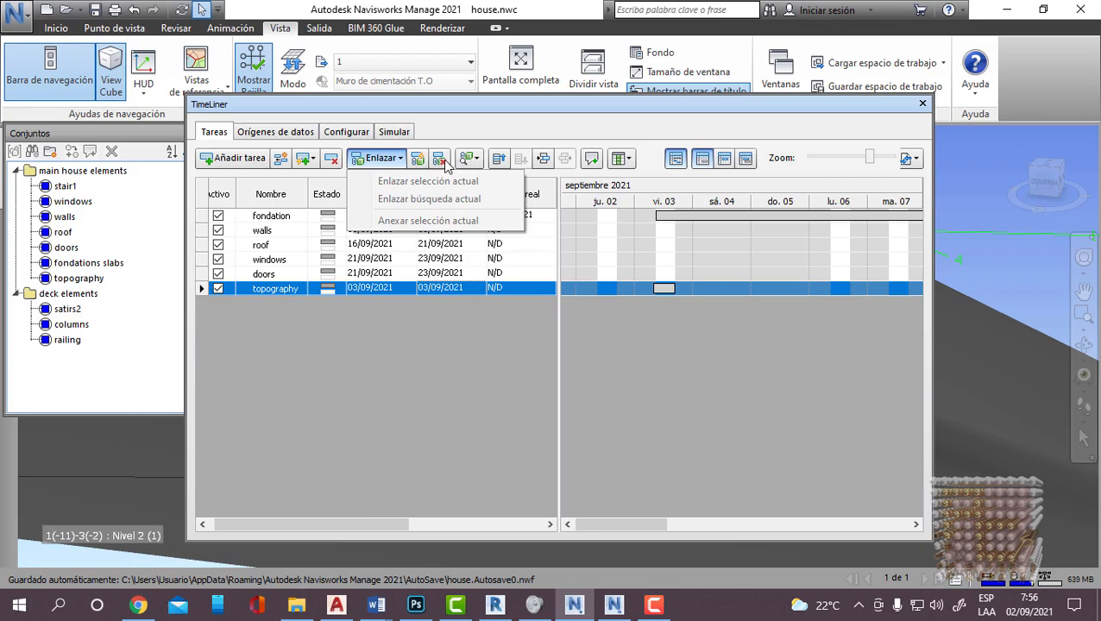
{"action": "left_click", "coordinate": [422, 328]}
{"action": "left_click", "coordinate": [285, 218]}
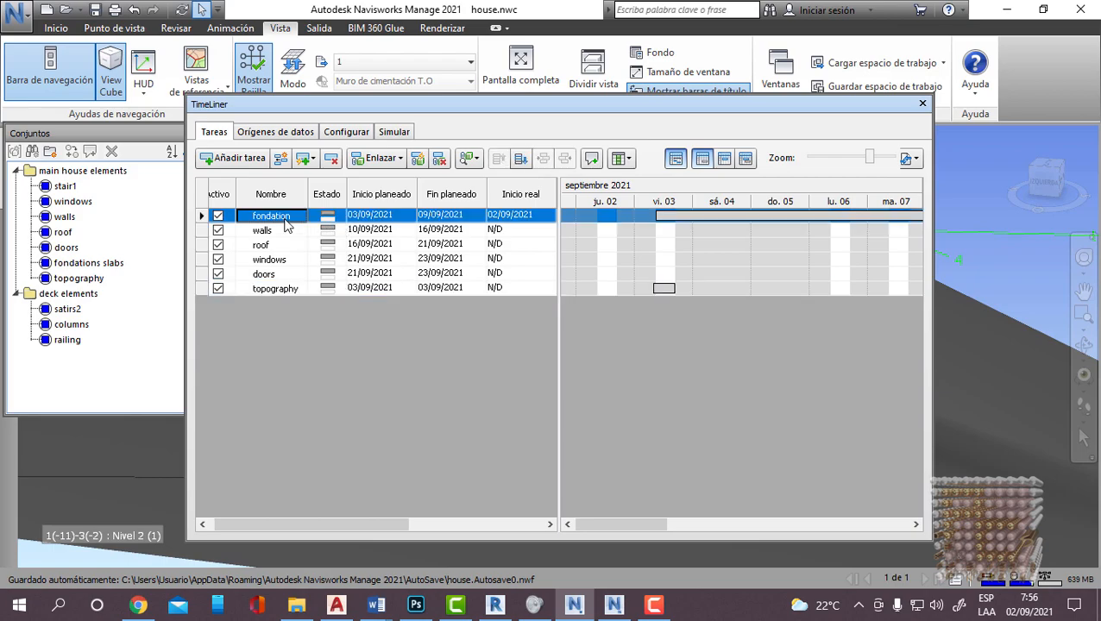
{"action": "right_click", "coordinate": [284, 216]}
{"action": "left_click", "coordinate": [399, 162]}
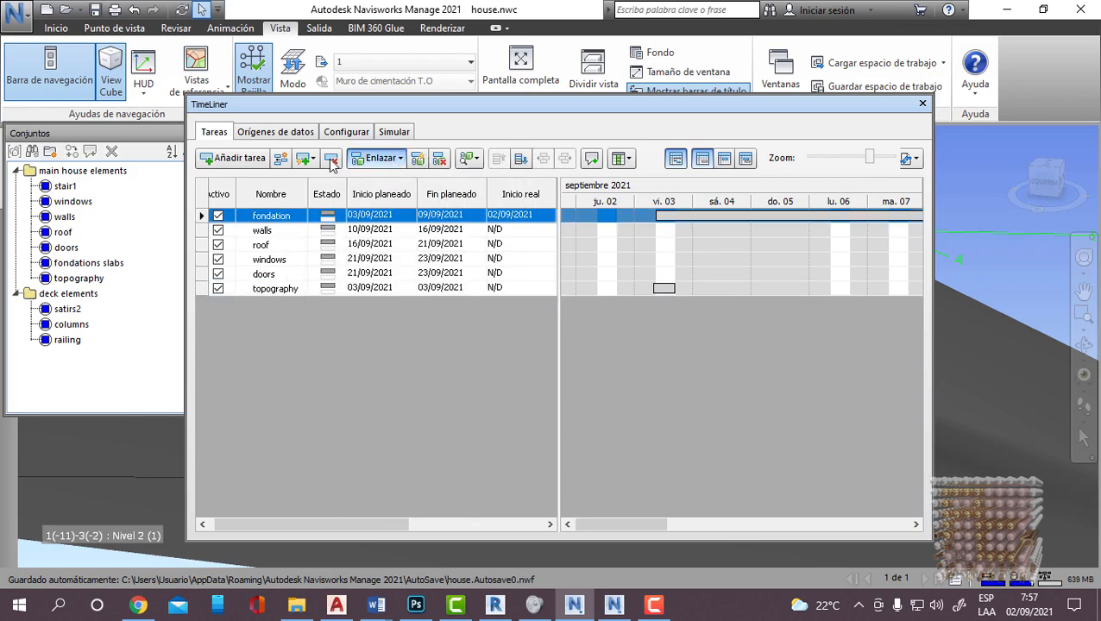
{"action": "left_click", "coordinate": [68, 186]}
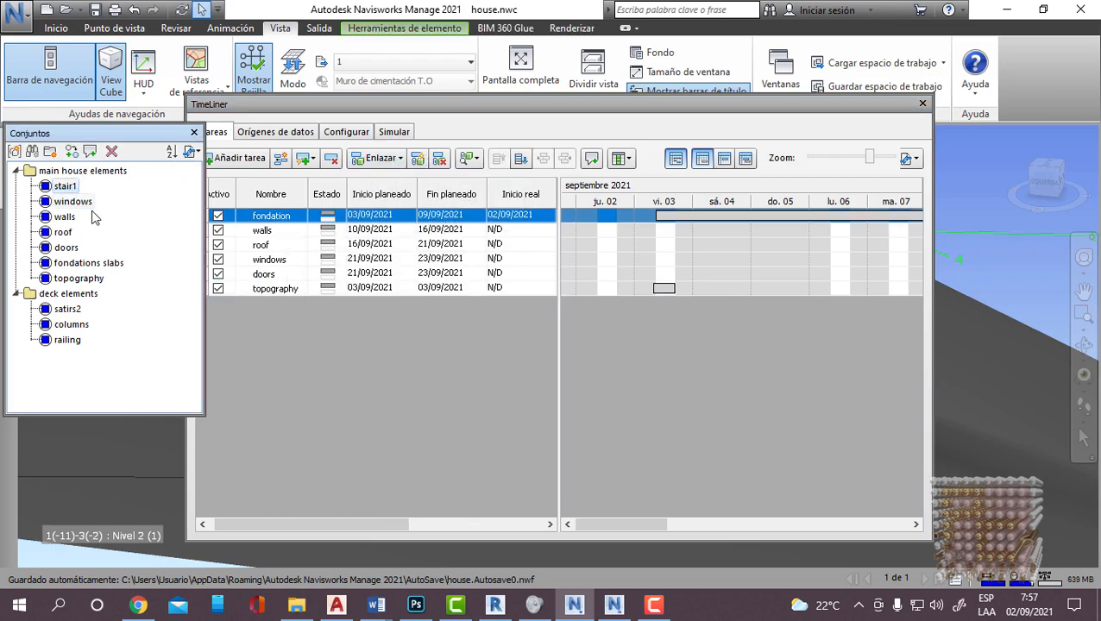
{"action": "left_click", "coordinate": [73, 264]}
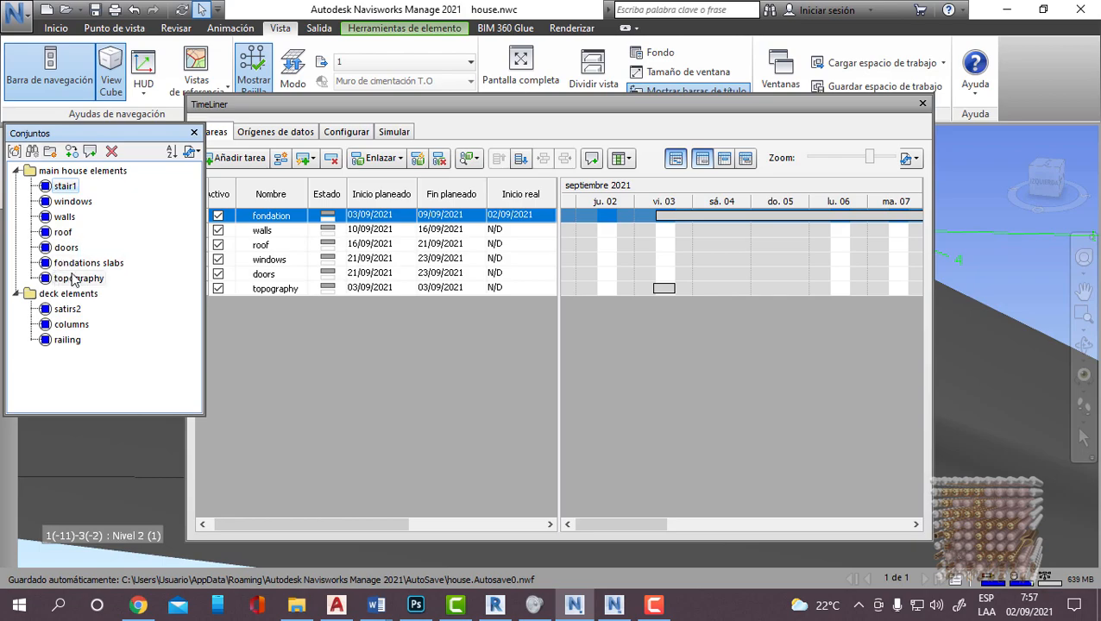
{"action": "left_click", "coordinate": [390, 158]}
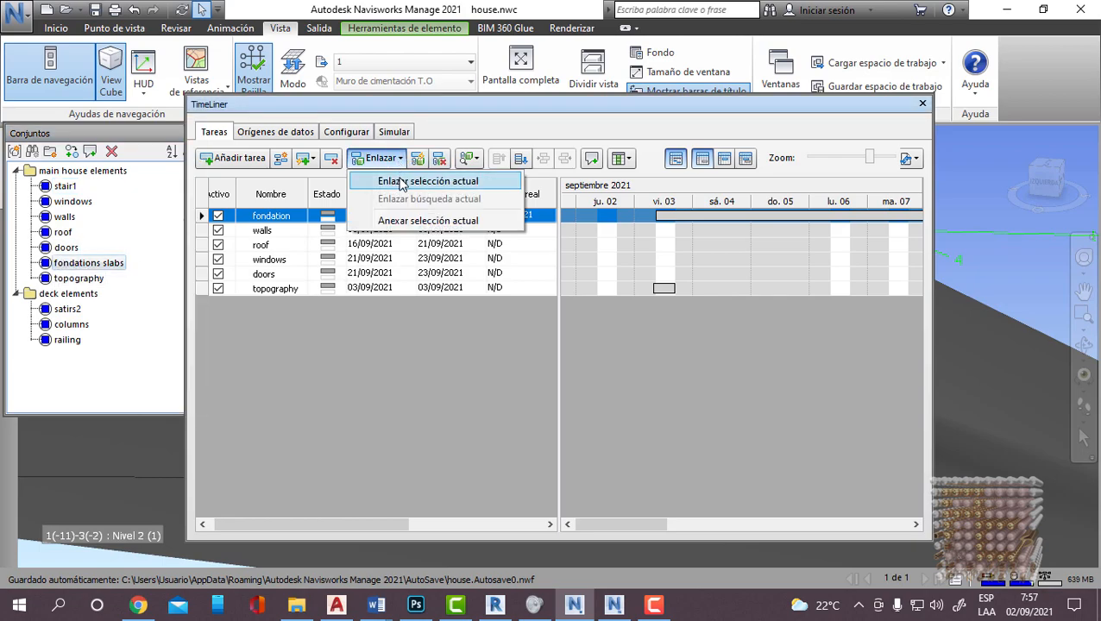
{"action": "left_click", "coordinate": [401, 182]}
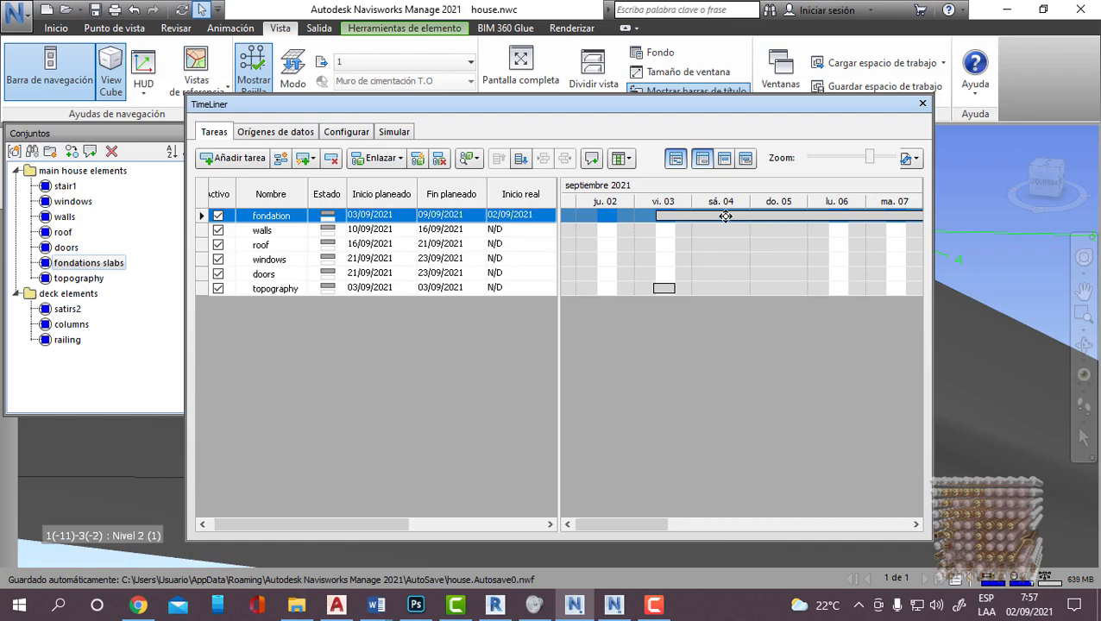
Step: Attach the walls selection set to the walls task as its current selection
{"action": "left_click", "coordinate": [285, 233]}
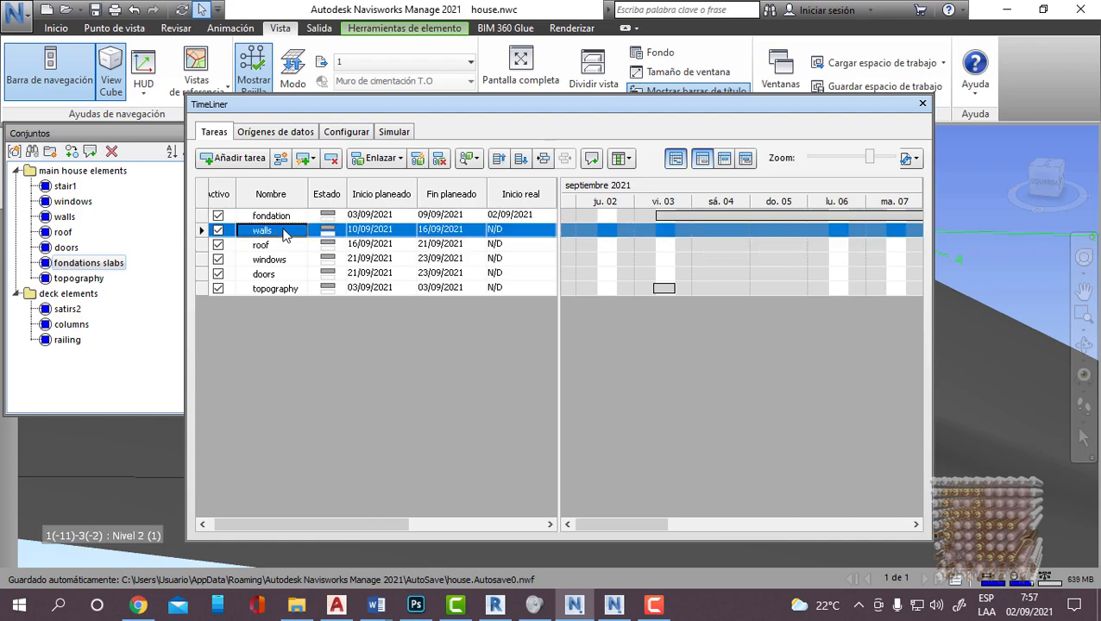
{"action": "left_click", "coordinate": [66, 216]}
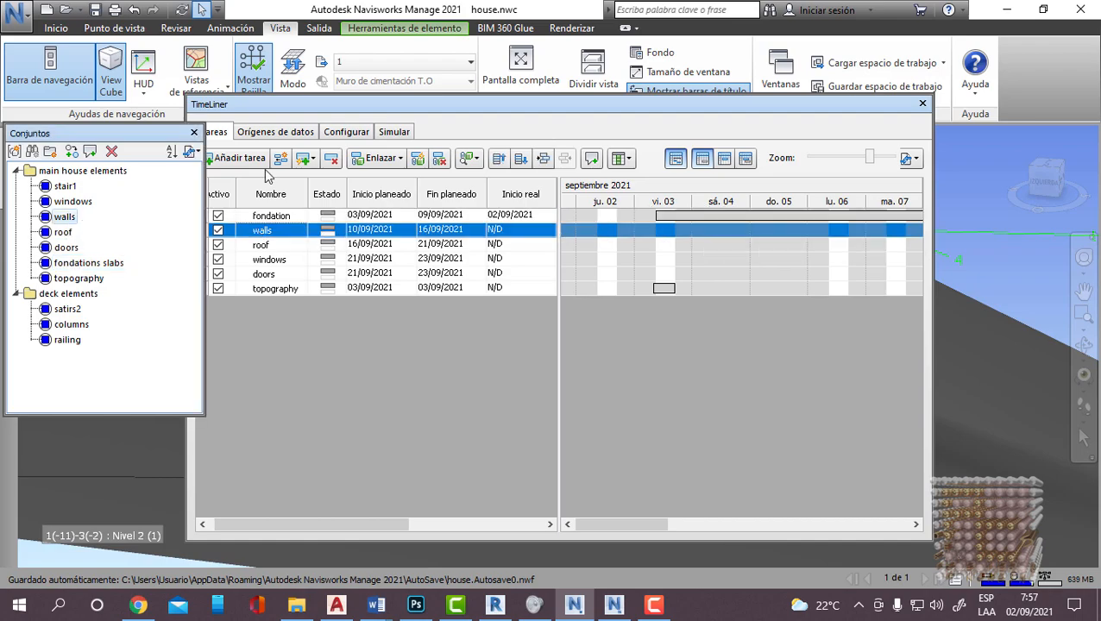
{"action": "left_click", "coordinate": [379, 158]}
{"action": "left_click", "coordinate": [398, 182]}
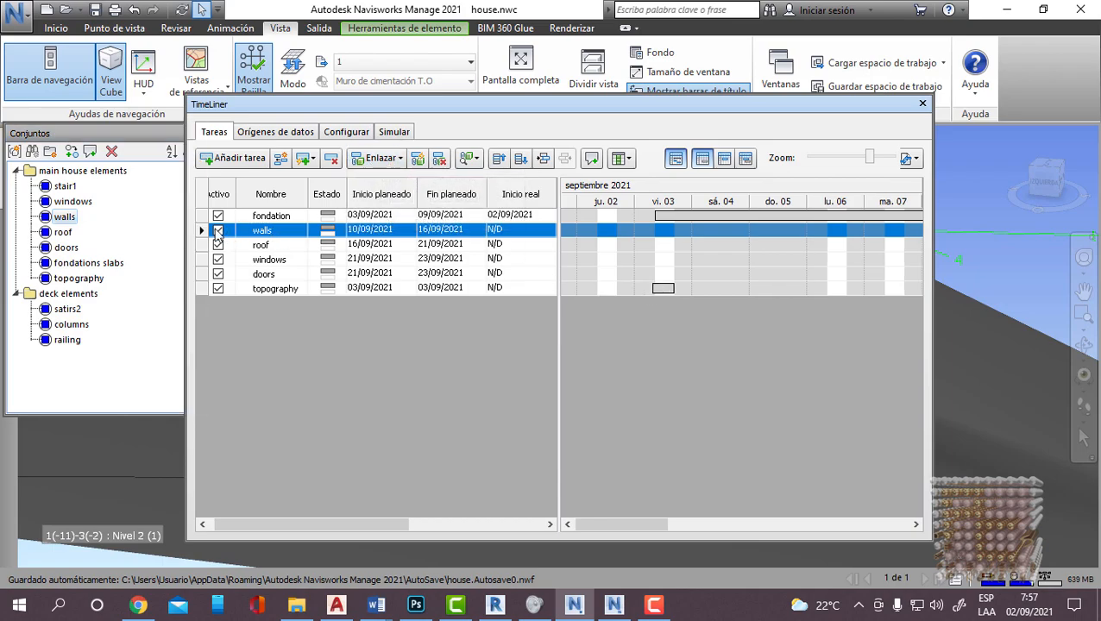
Step: Attach the roof selection set to the roof task as its current selection
{"action": "left_click", "coordinate": [265, 246]}
{"action": "left_click", "coordinate": [65, 232]}
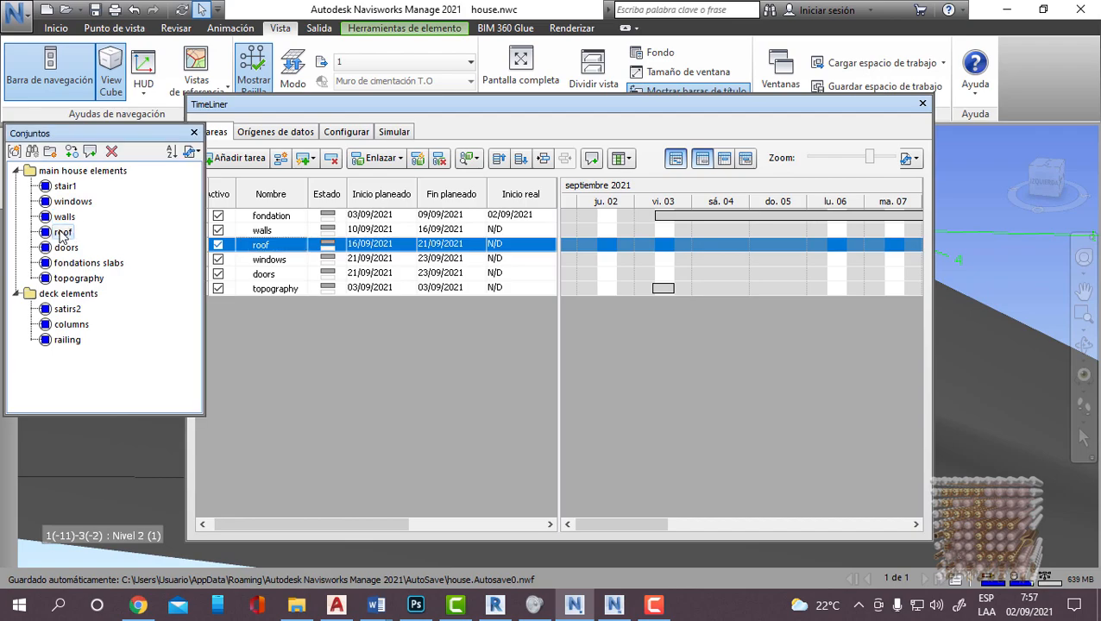
{"action": "left_click", "coordinate": [379, 158]}
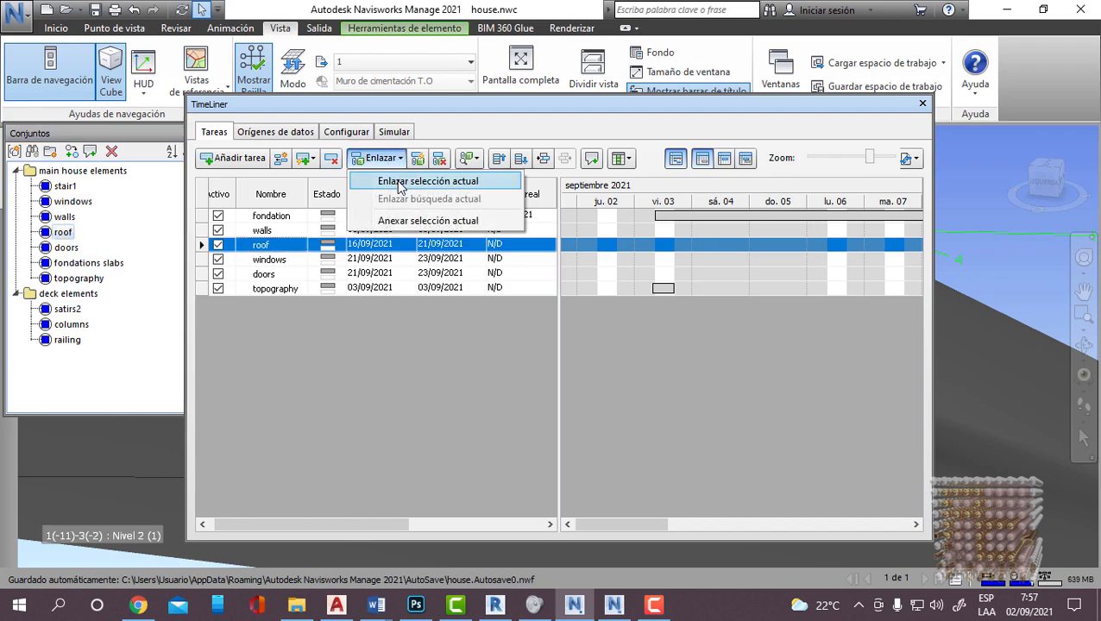
{"action": "left_click", "coordinate": [400, 183]}
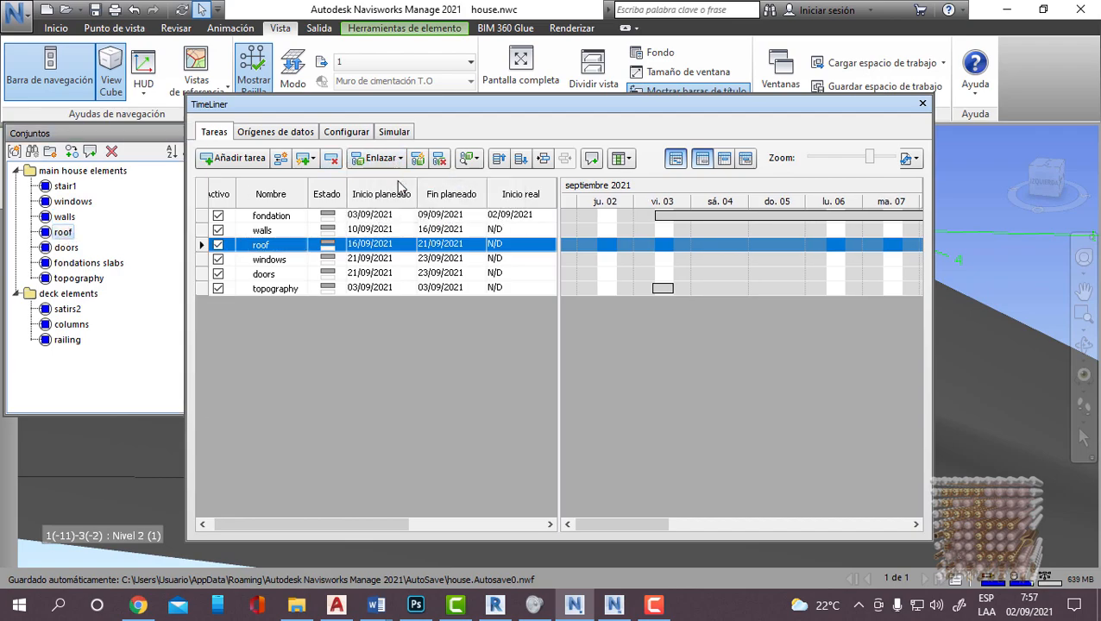
Step: Attach the windows selection set to the windows task as its current selection
{"action": "left_click", "coordinate": [277, 261]}
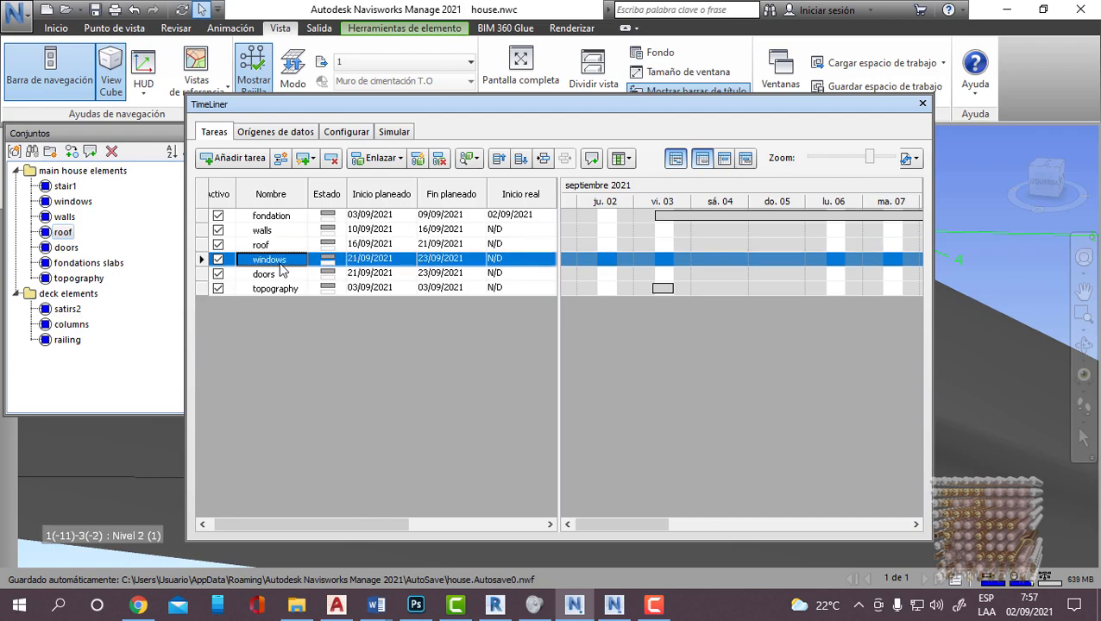
{"action": "left_click", "coordinate": [74, 201]}
{"action": "left_click", "coordinate": [359, 161]}
{"action": "left_click", "coordinate": [401, 183]}
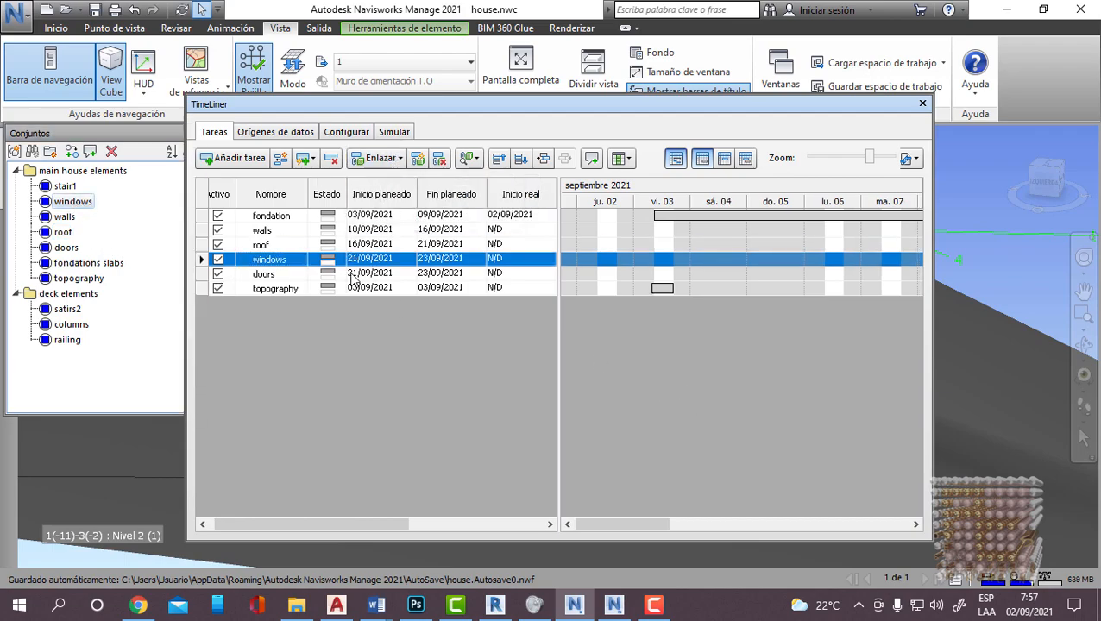
Step: Attach the doors selection set to the doors task as its current selection
{"action": "left_click", "coordinate": [284, 274]}
{"action": "left_click", "coordinate": [67, 248]}
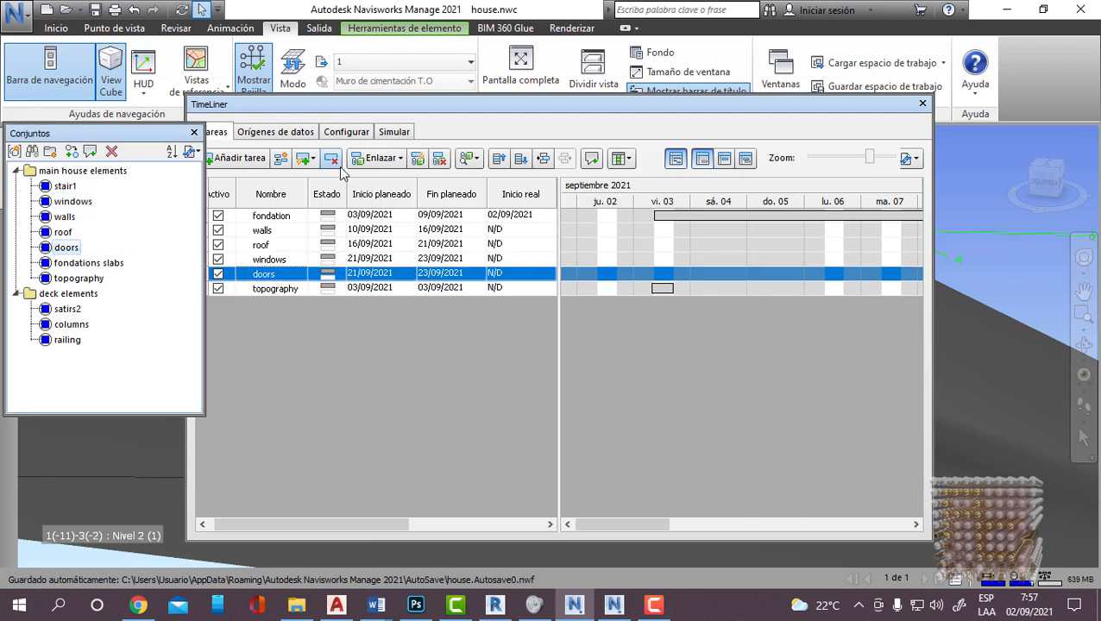
{"action": "left_click", "coordinate": [380, 158]}
{"action": "left_click", "coordinate": [400, 183]}
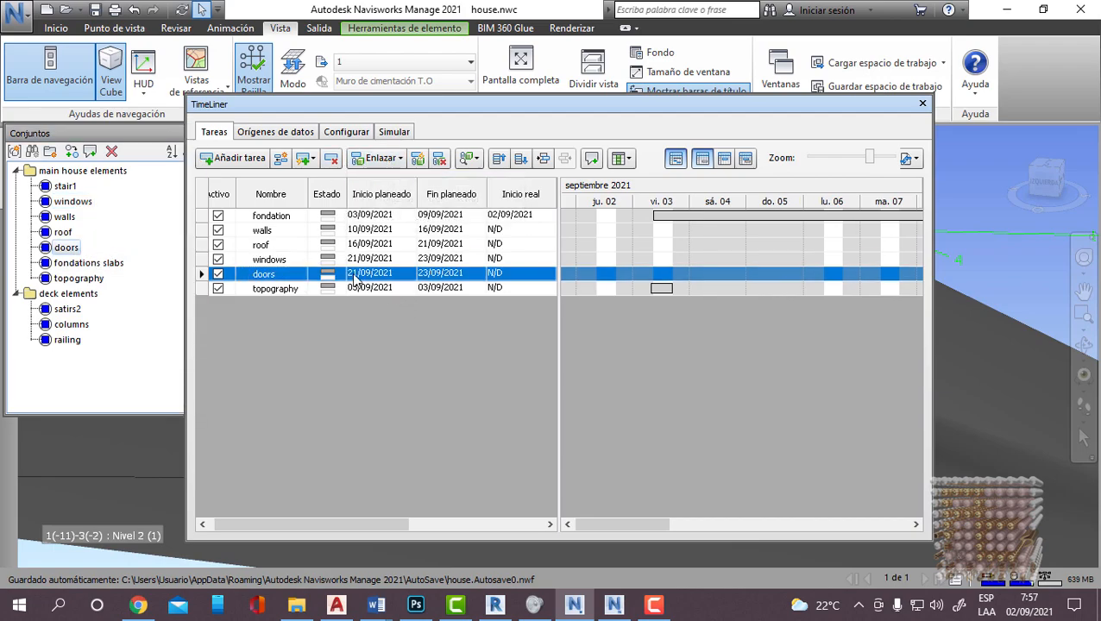
Step: Attach the topography selection set to the topography task as its current selection
{"action": "left_click", "coordinate": [291, 289]}
{"action": "left_click", "coordinate": [83, 278]}
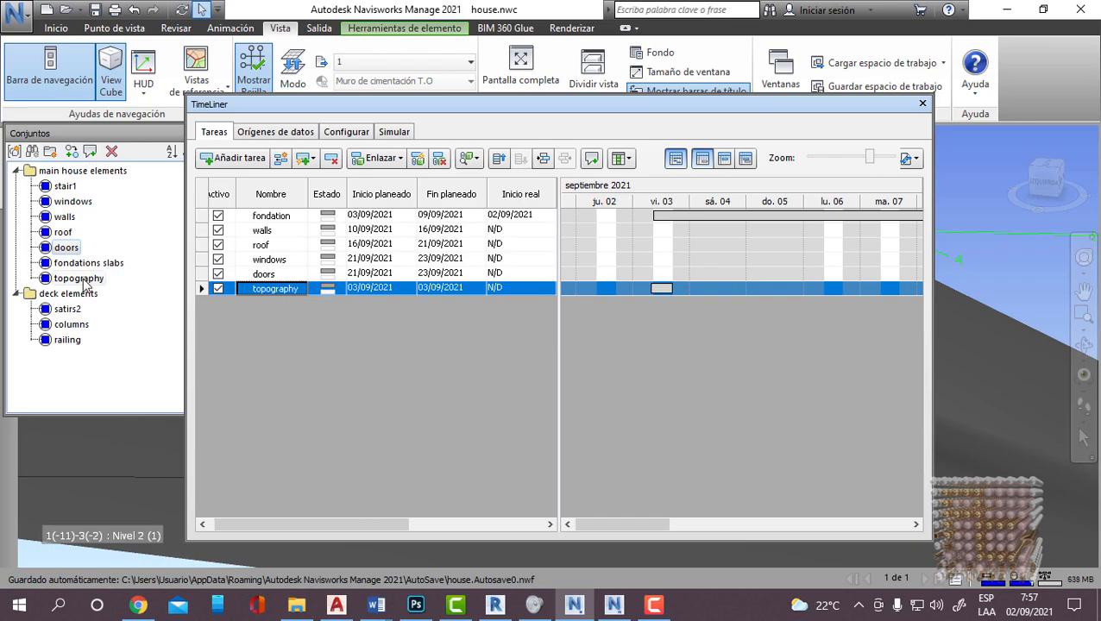
{"action": "left_click", "coordinate": [379, 158]}
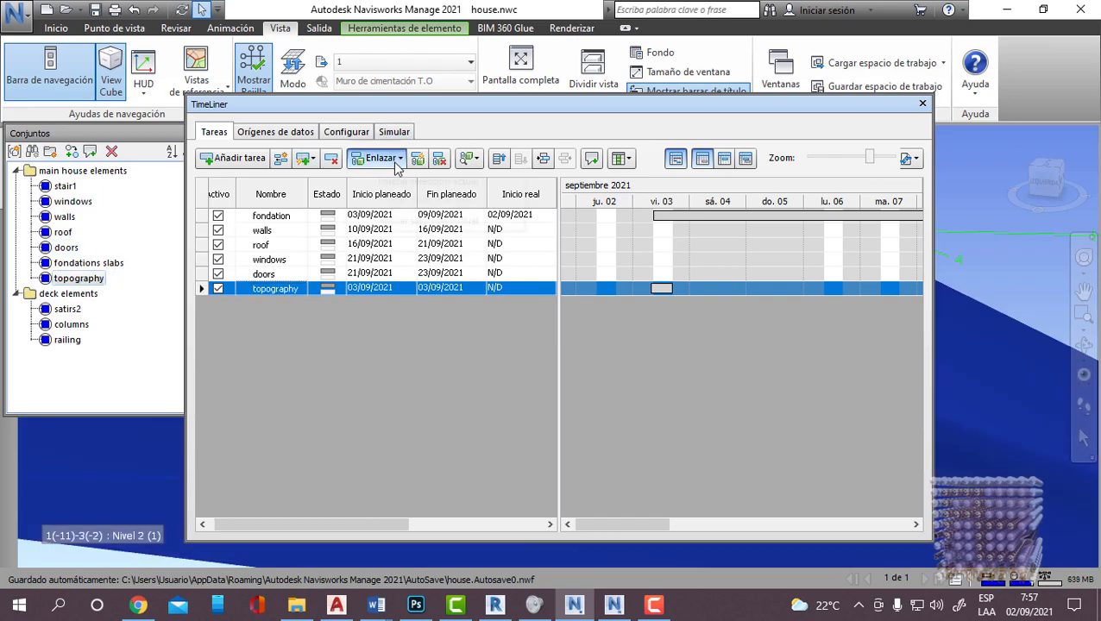
{"action": "left_click", "coordinate": [369, 181]}
Step: Move the topography task up to the first row of the task list, above fondation
{"action": "left_click_drag", "start_coordinate": [628, 522], "coordinate": [541, 504]}
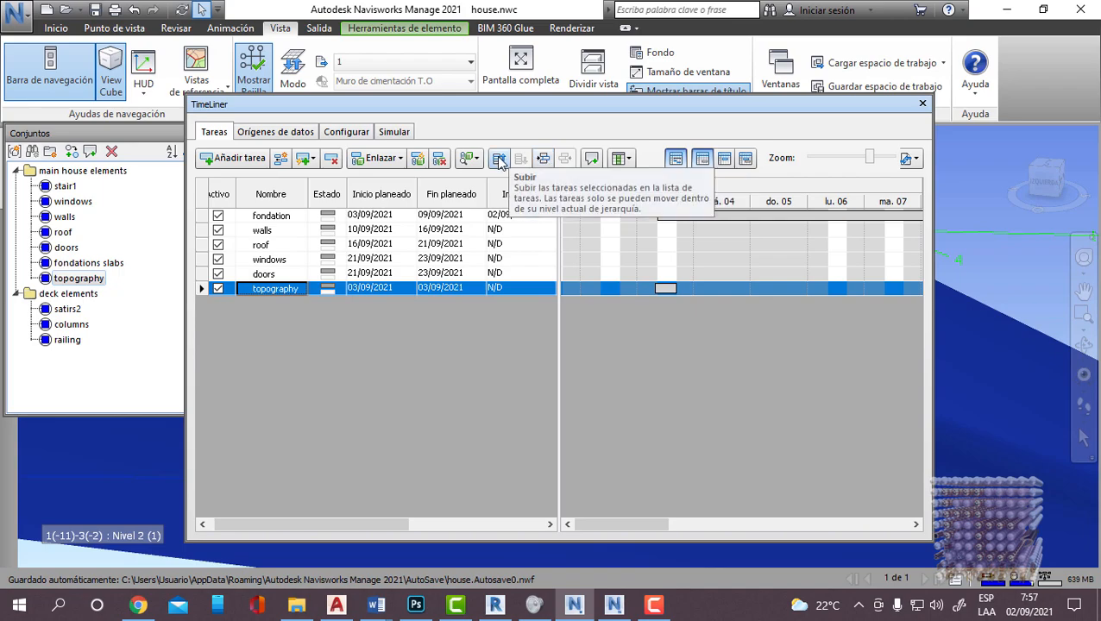
{"action": "left_click", "coordinate": [499, 161]}
{"action": "left_click", "coordinate": [498, 161]}
{"action": "left_click", "coordinate": [499, 160]}
{"action": "left_click", "coordinate": [499, 160]}
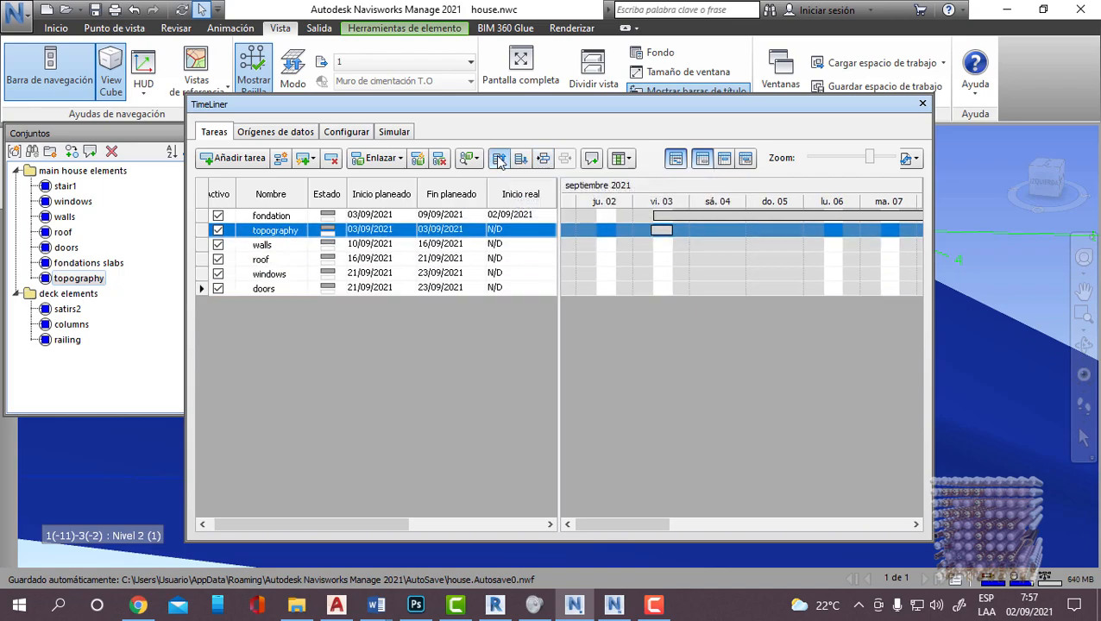
{"action": "left_click", "coordinate": [499, 160]}
{"action": "left_click_drag", "start_coordinate": [321, 525], "coordinate": [298, 515]}
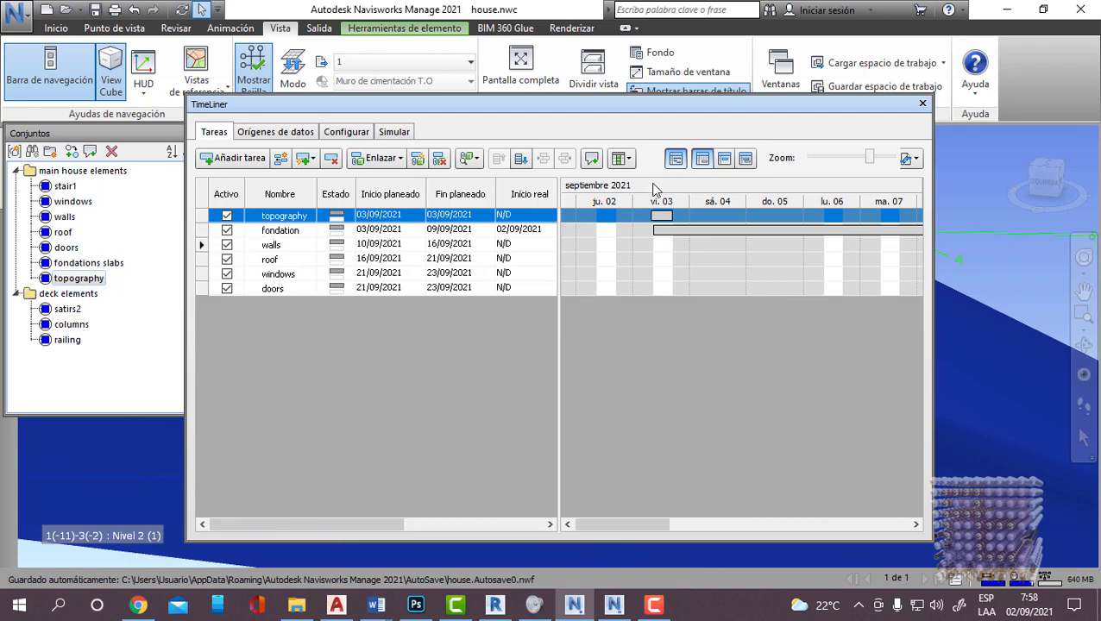
Step: Add the comment "review engineering noted" to the topography task, keeping its status as Nuevo
{"action": "left_click", "coordinate": [592, 159]}
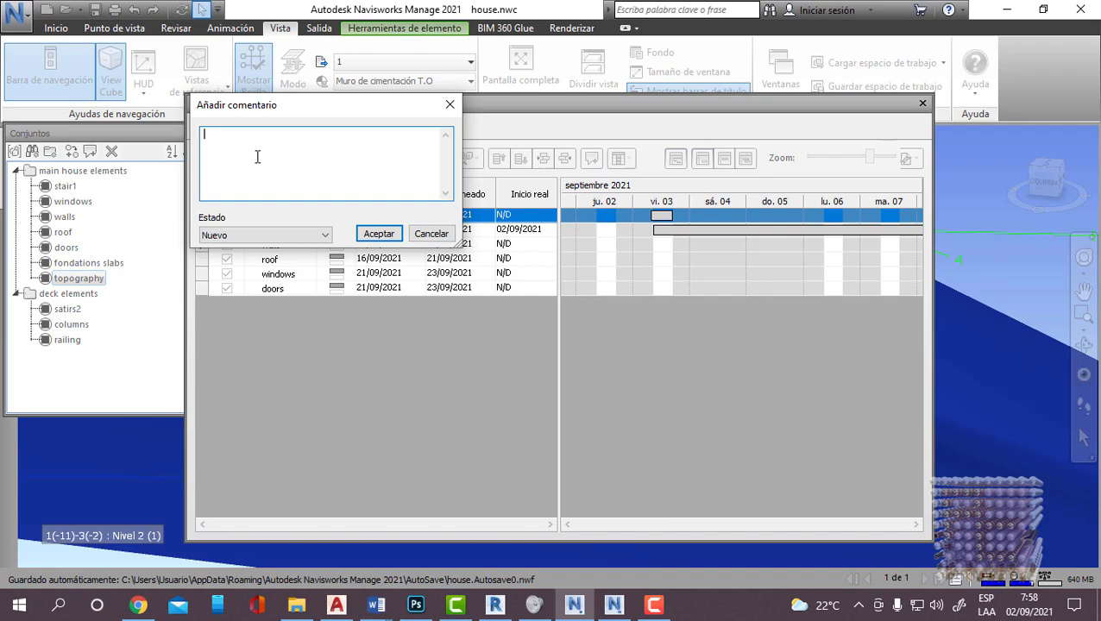
{"action": "type", "text": "review engineering noted"}
{"action": "left_click", "coordinate": [379, 234]}
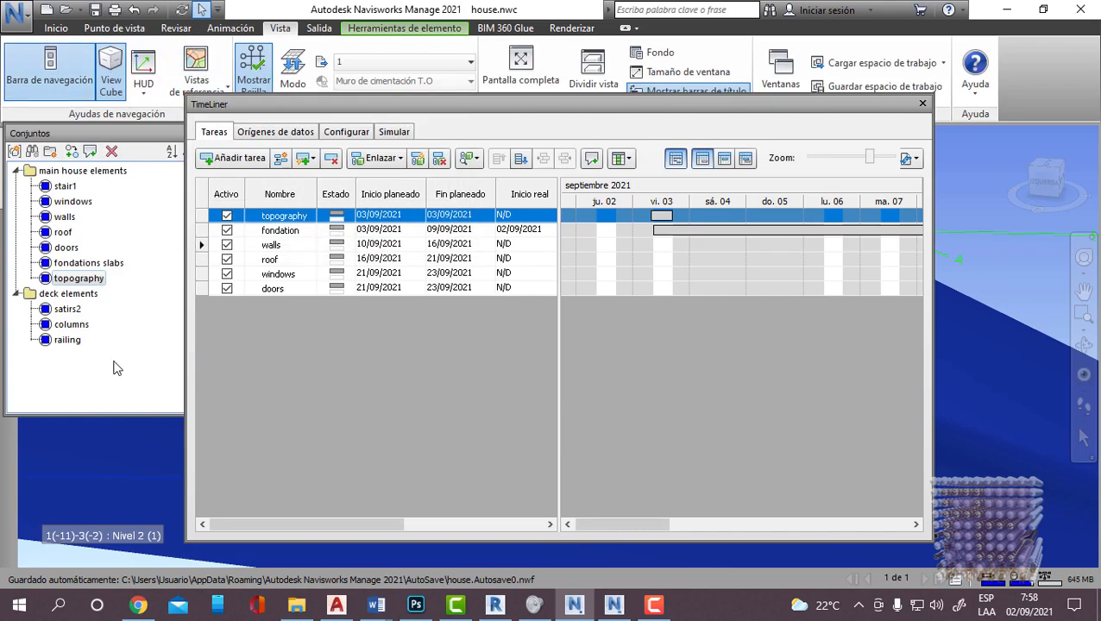
Step: Examine the Gantt chart's date range and compare its planned-date and actual-date displays, returning to planned dates
{"action": "left_click_drag", "start_coordinate": [653, 524], "coordinate": [773, 525]}
{"action": "left_click_drag", "start_coordinate": [863, 524], "coordinate": [608, 524]}
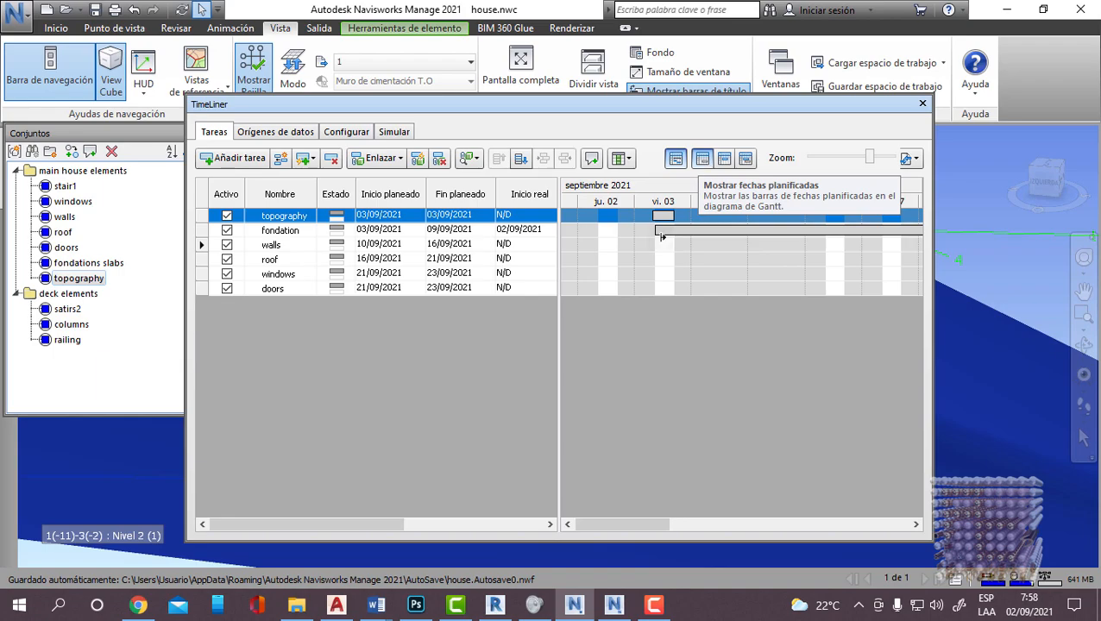
{"action": "left_click", "coordinate": [724, 159]}
{"action": "left_click", "coordinate": [705, 158]}
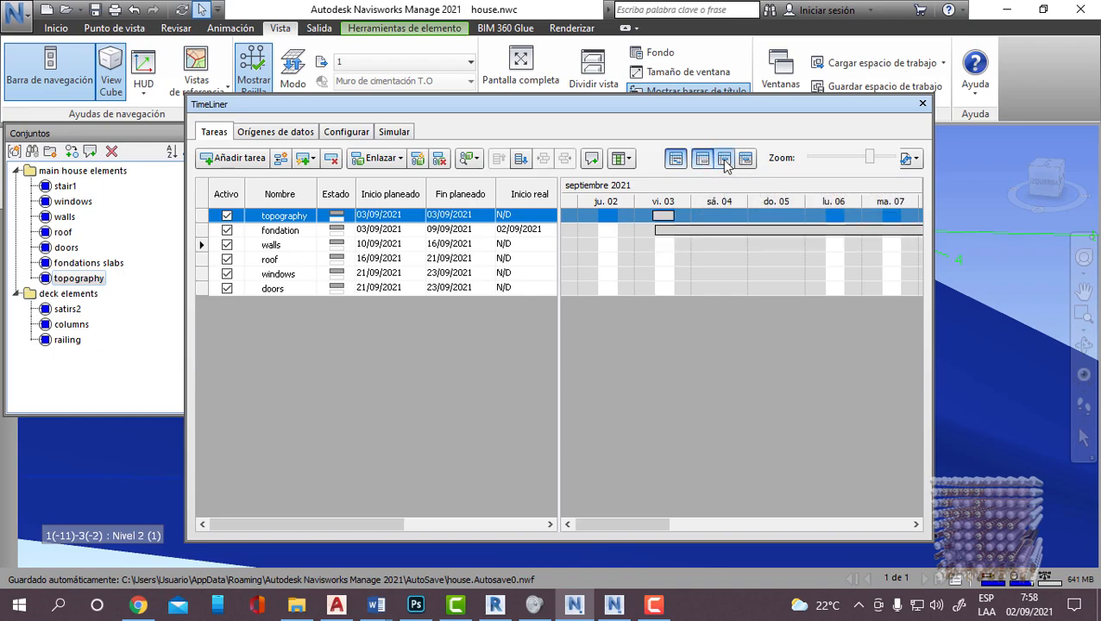
{"action": "left_click", "coordinate": [723, 158]}
{"action": "left_click", "coordinate": [702, 159]}
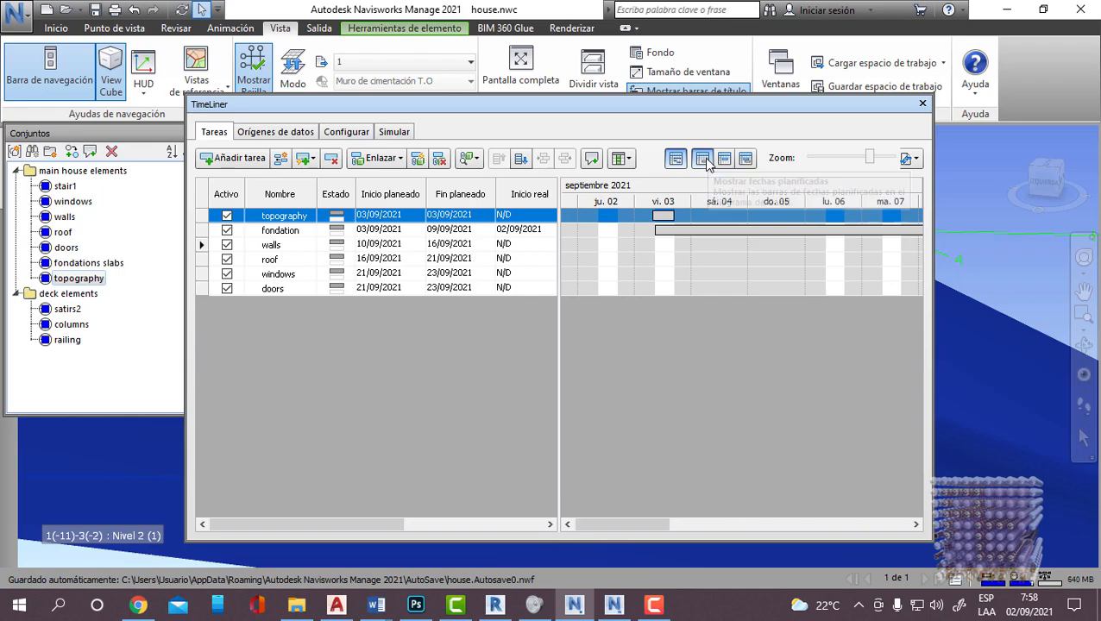
{"action": "left_click", "coordinate": [724, 158]}
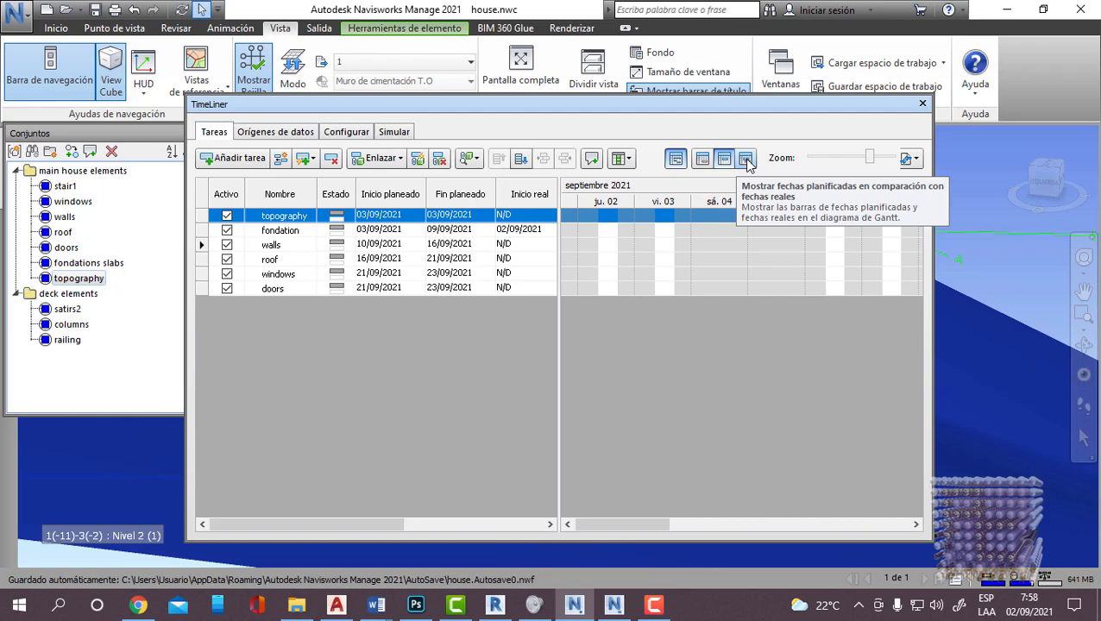
{"action": "left_click", "coordinate": [701, 159]}
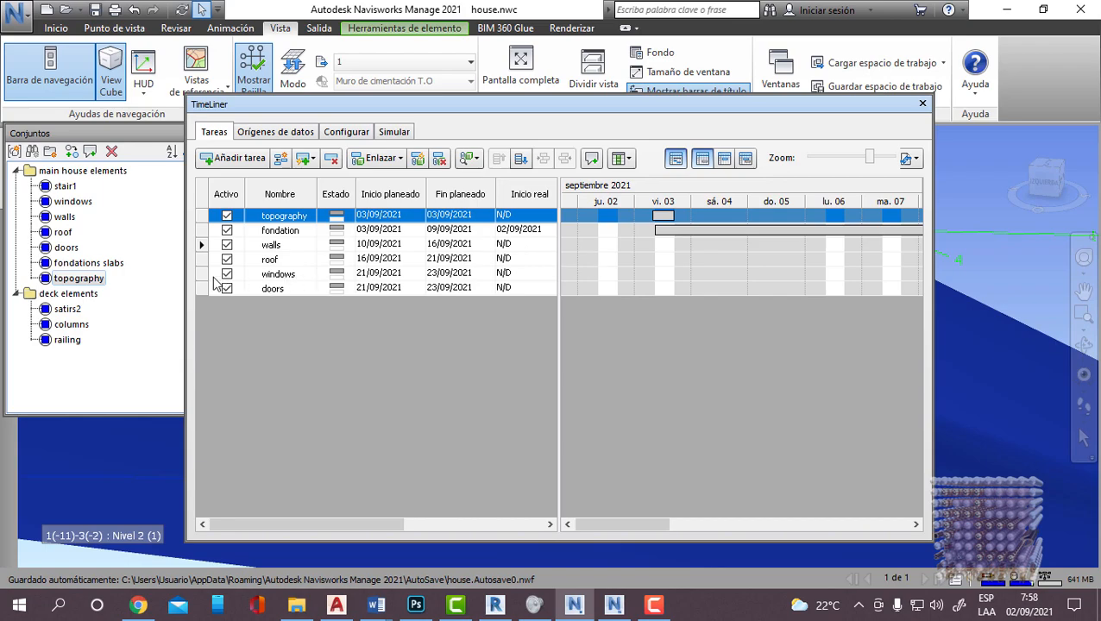
Step: Add a task named stairs1 and attach the stair1 selection set to it as its current selection
{"action": "left_click", "coordinate": [233, 158]}
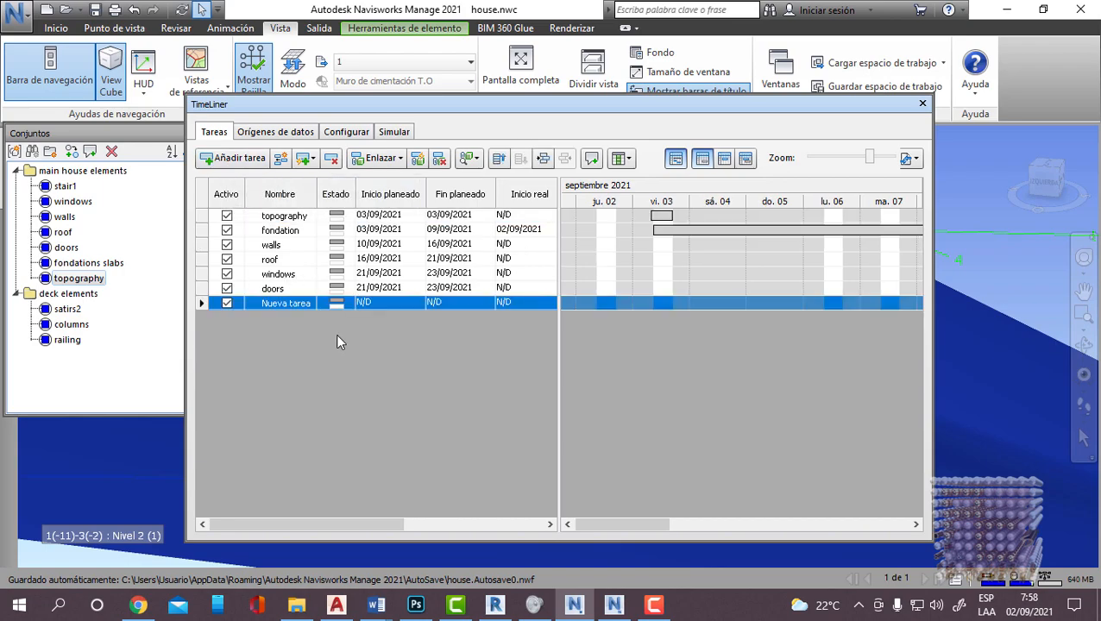
{"action": "left_click", "coordinate": [291, 304]}
{"action": "type", "text": "stairs1"}
{"action": "key", "text": "Return"}
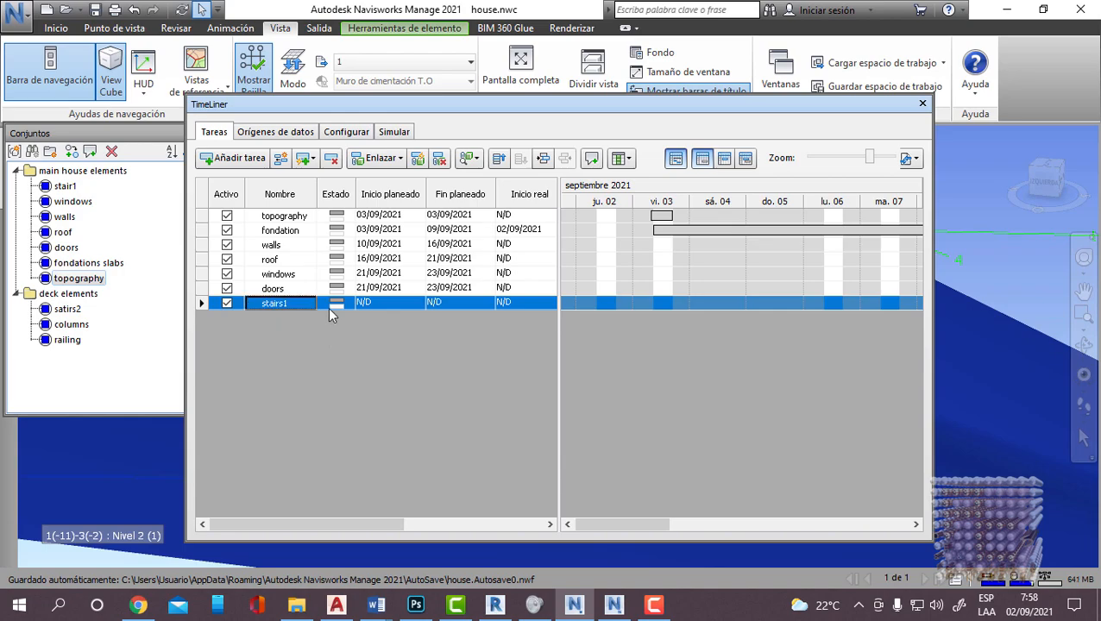
{"action": "left_click", "coordinate": [65, 187]}
{"action": "left_click", "coordinate": [392, 164]}
{"action": "left_click", "coordinate": [379, 179]}
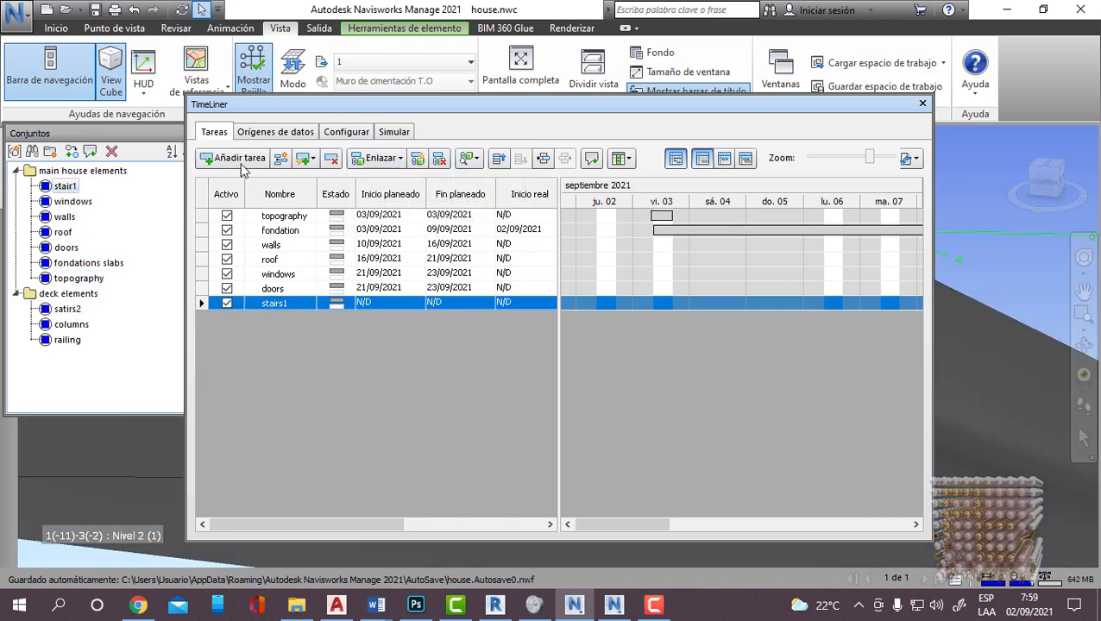
Step: Add a task named stairs2 and attach the satirs2 selection set to it as its current selection
{"action": "left_click", "coordinate": [233, 158]}
{"action": "left_click", "coordinate": [297, 318]}
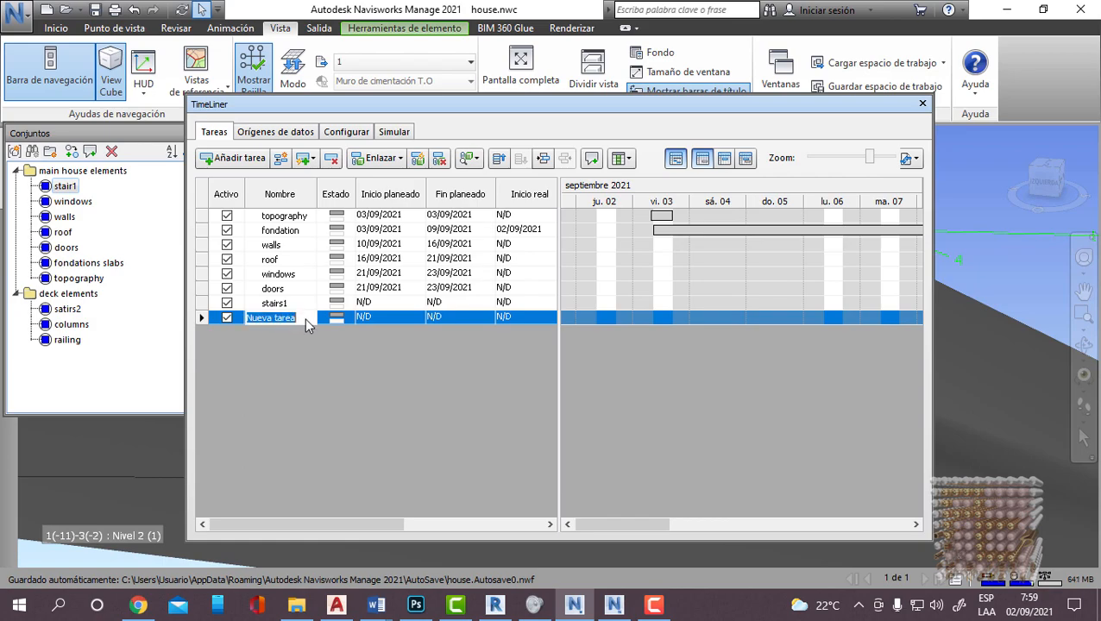
{"action": "type", "text": "stairs2"}
{"action": "key", "text": "Return"}
{"action": "left_click", "coordinate": [68, 309]}
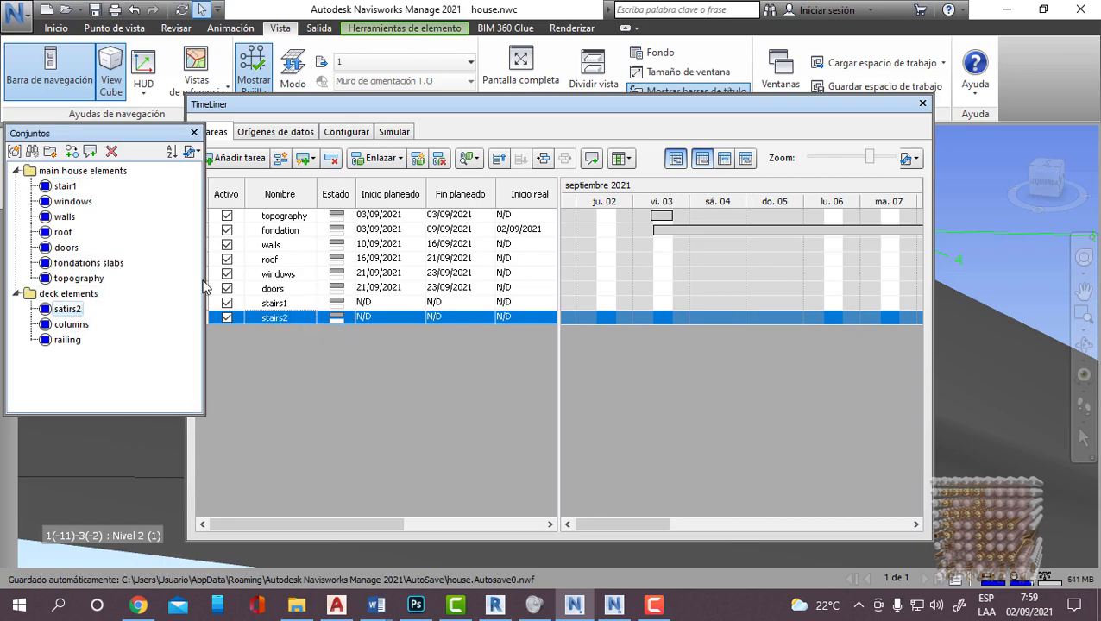
{"action": "left_click", "coordinate": [311, 159]}
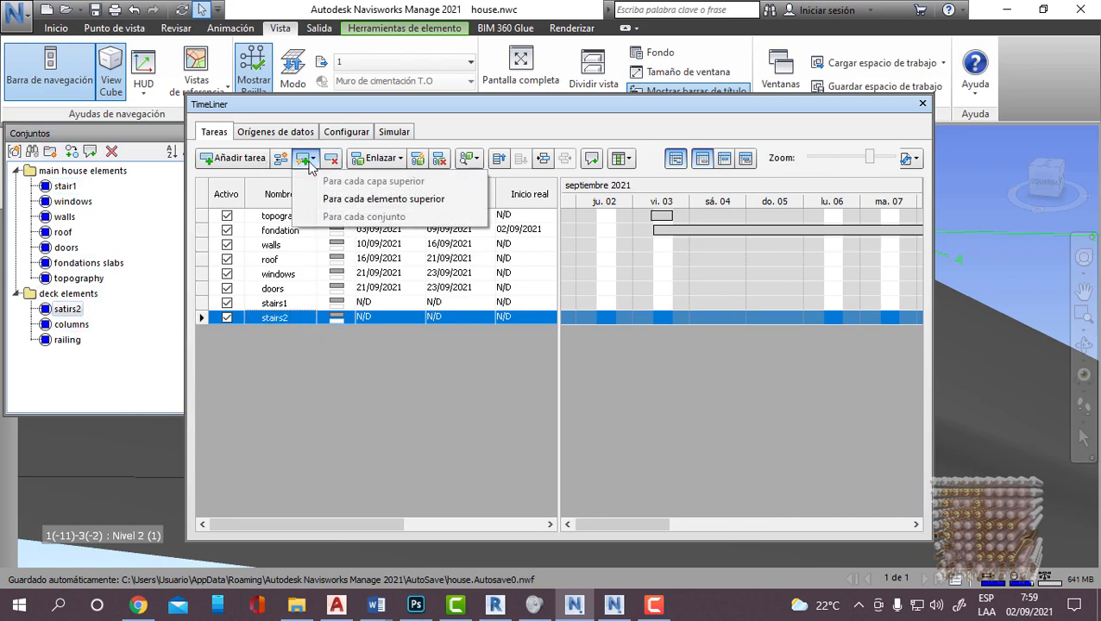
{"action": "left_click", "coordinate": [390, 158]}
{"action": "left_click", "coordinate": [401, 184]}
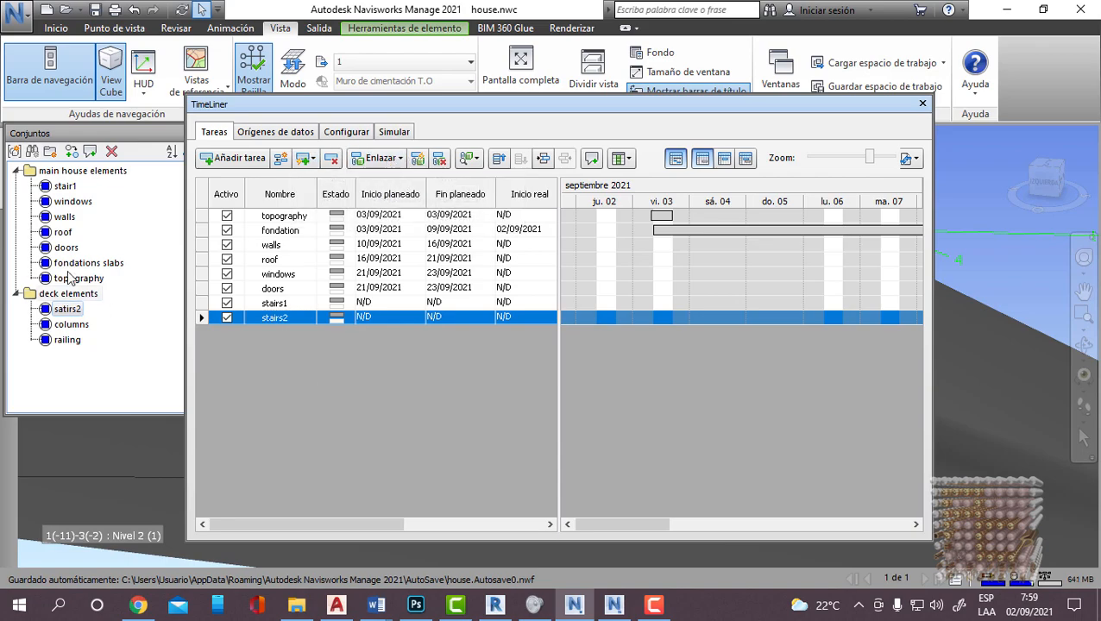
Step: Add a task named railings below stairs2 in the task list
{"action": "left_click", "coordinate": [232, 158]}
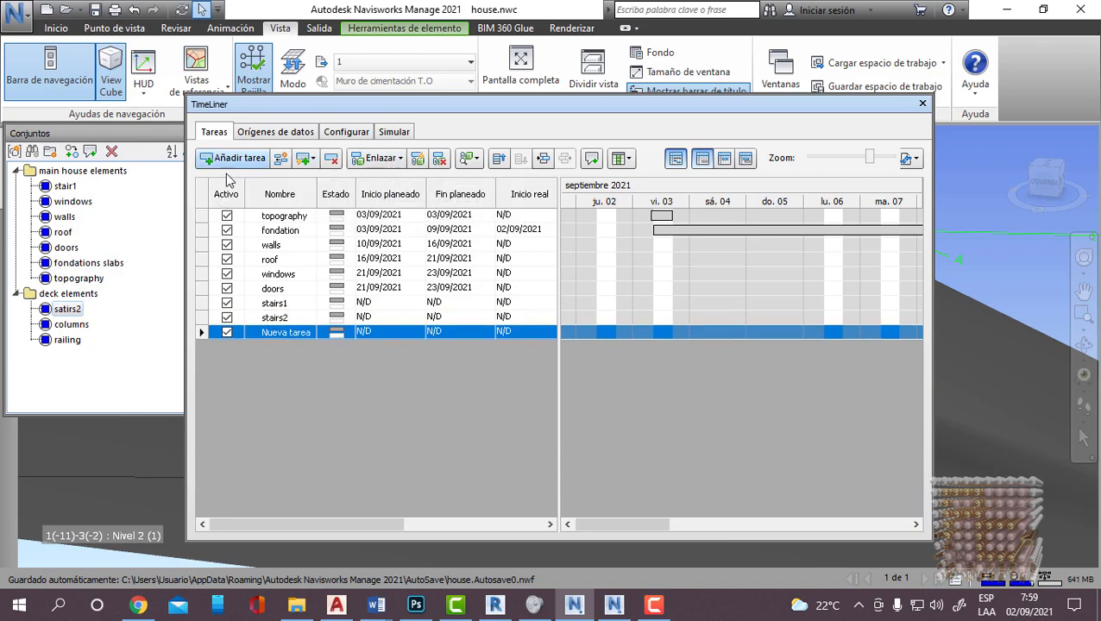
{"action": "left_click", "coordinate": [72, 325]}
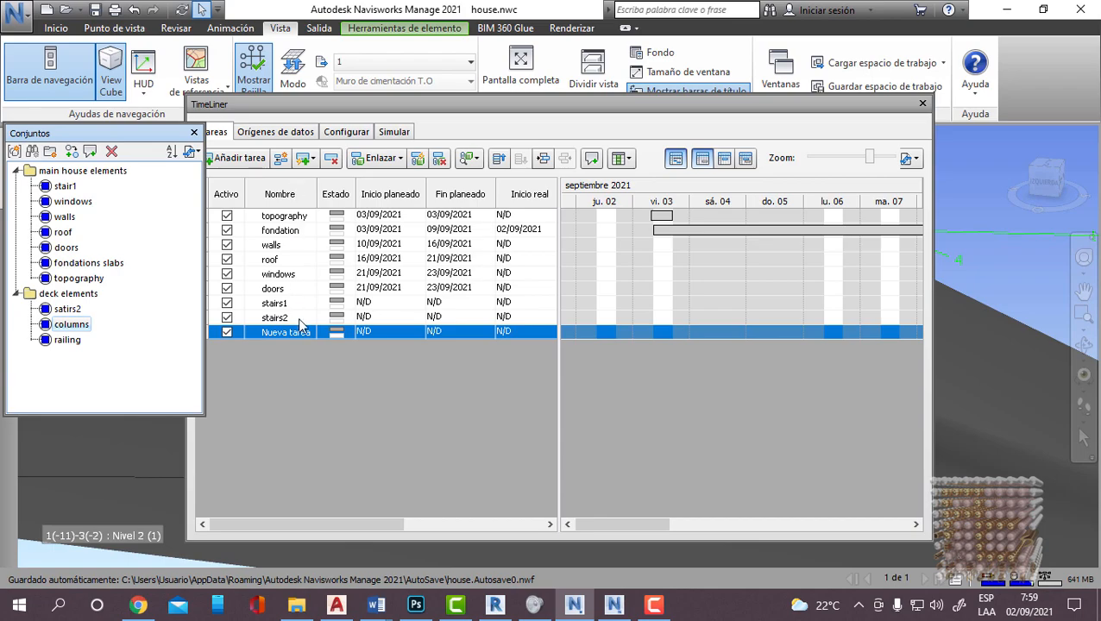
{"action": "left_click", "coordinate": [60, 340]}
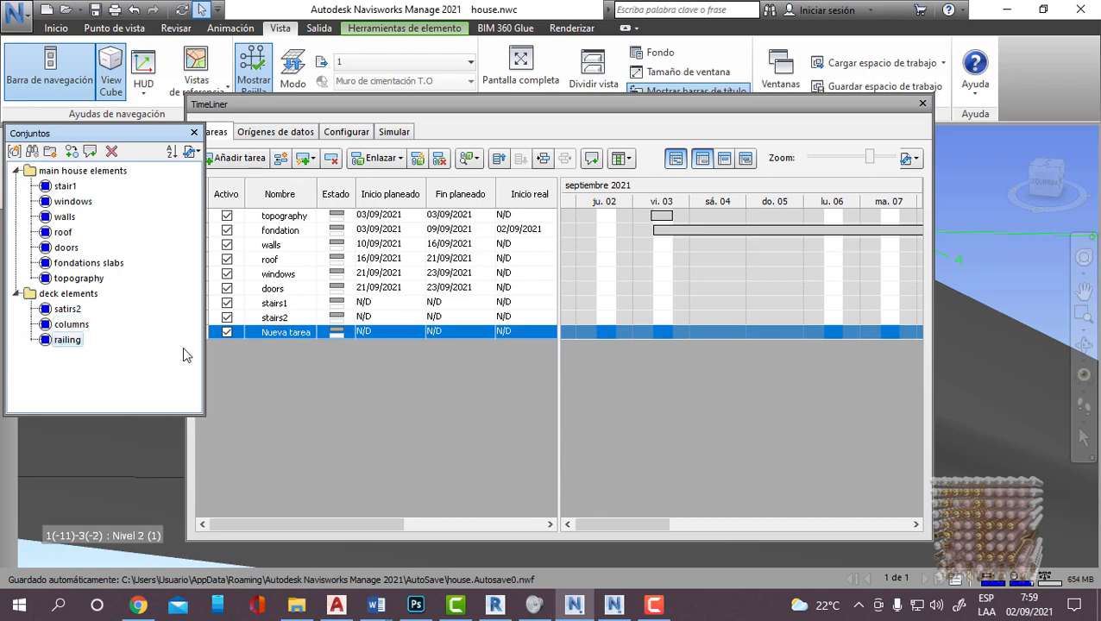
{"action": "left_click", "coordinate": [281, 332]}
{"action": "left_click", "coordinate": [280, 332]}
{"action": "left_click_drag", "start_coordinate": [295, 333], "coordinate": [226, 332]}
{"action": "type", "text": "e"}
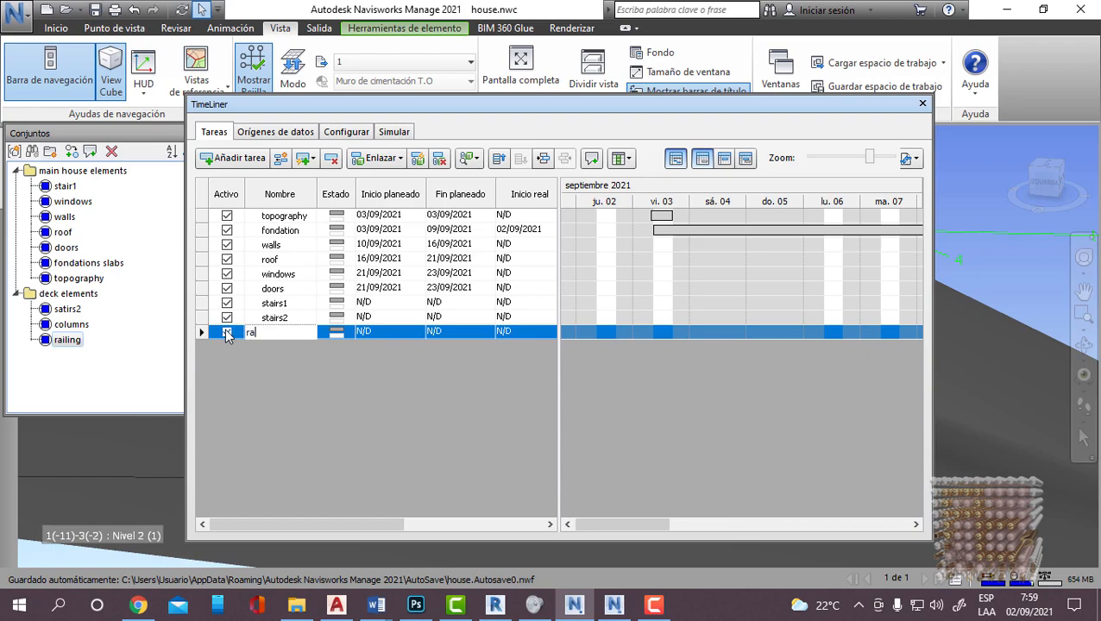
{"action": "type", "text": "ailings"}
{"action": "key", "text": "Return"}
Step: Add another task below railings and open its name for editing
{"action": "left_click", "coordinate": [233, 158]}
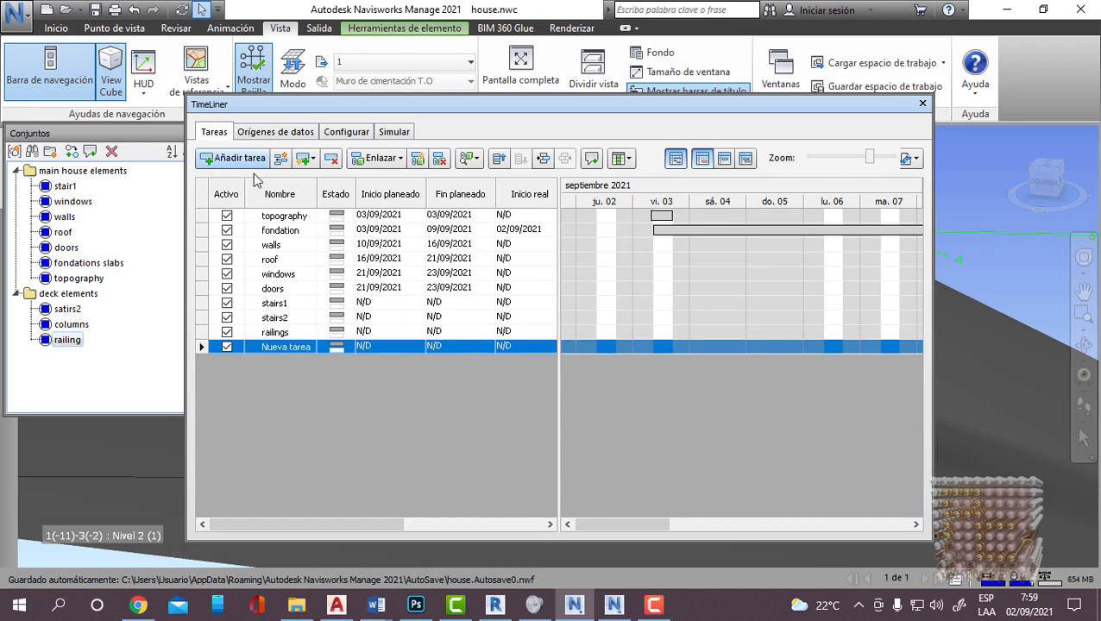
{"action": "right_click", "coordinate": [278, 347]}
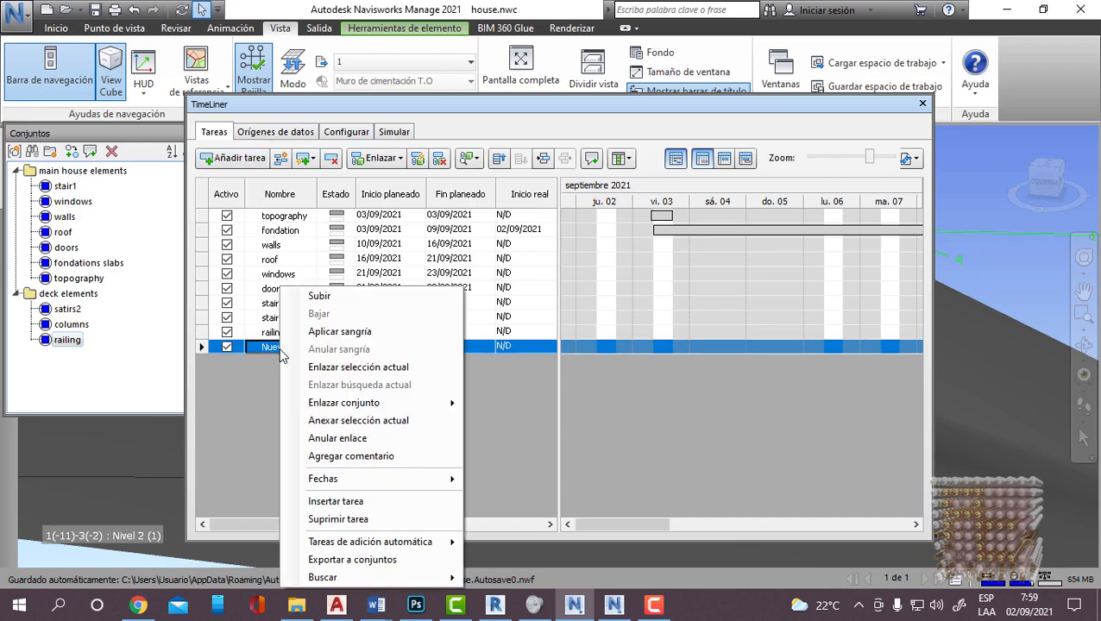
{"action": "left_click", "coordinate": [270, 348]}
{"action": "left_click", "coordinate": [270, 347]}
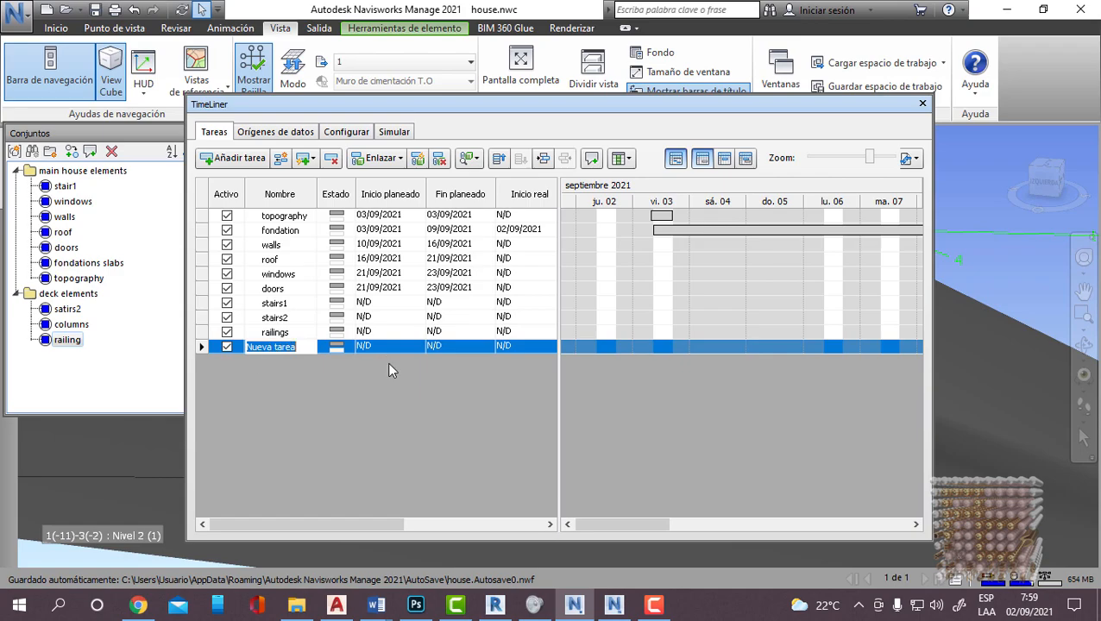
{"action": "left_click", "coordinate": [456, 605]}
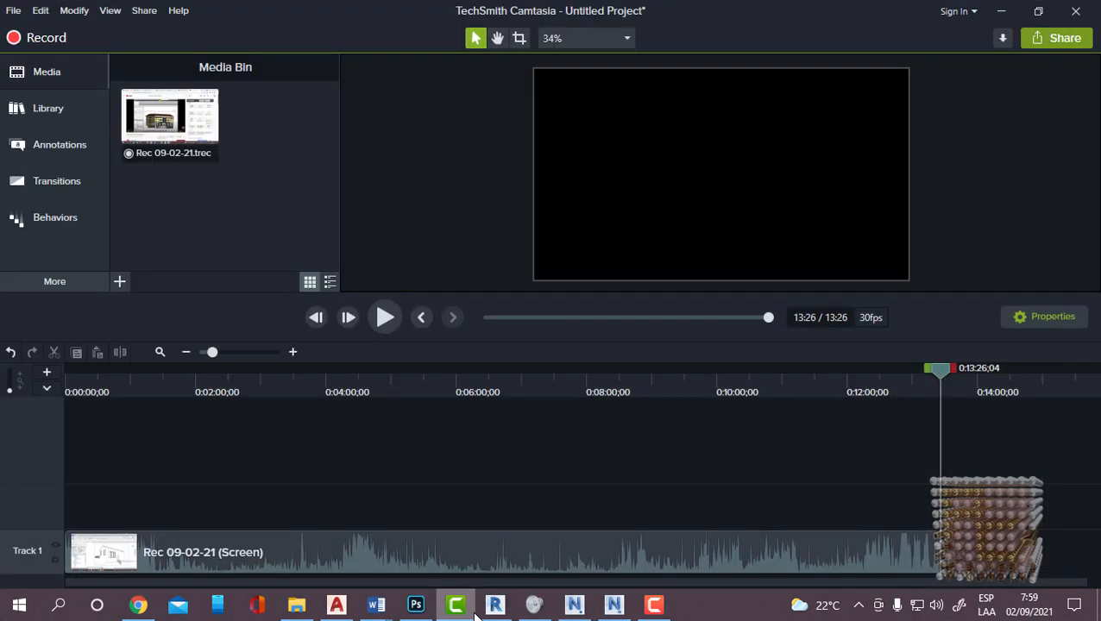
{"action": "left_click", "coordinate": [654, 605]}
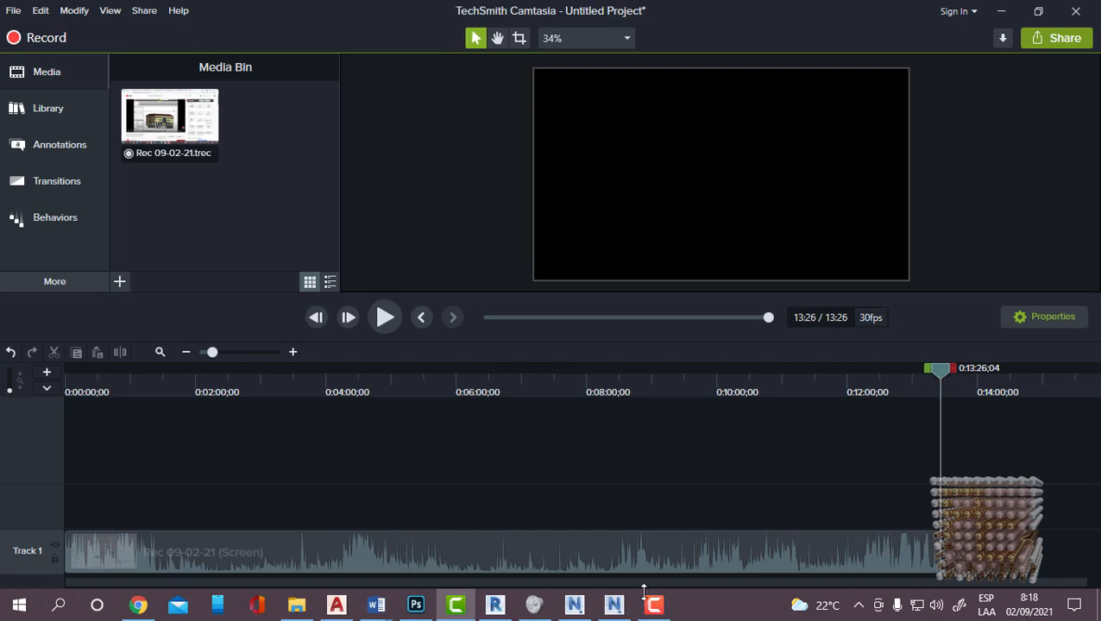
{"action": "left_click", "coordinate": [614, 605]}
{"action": "left_click", "coordinate": [574, 605]}
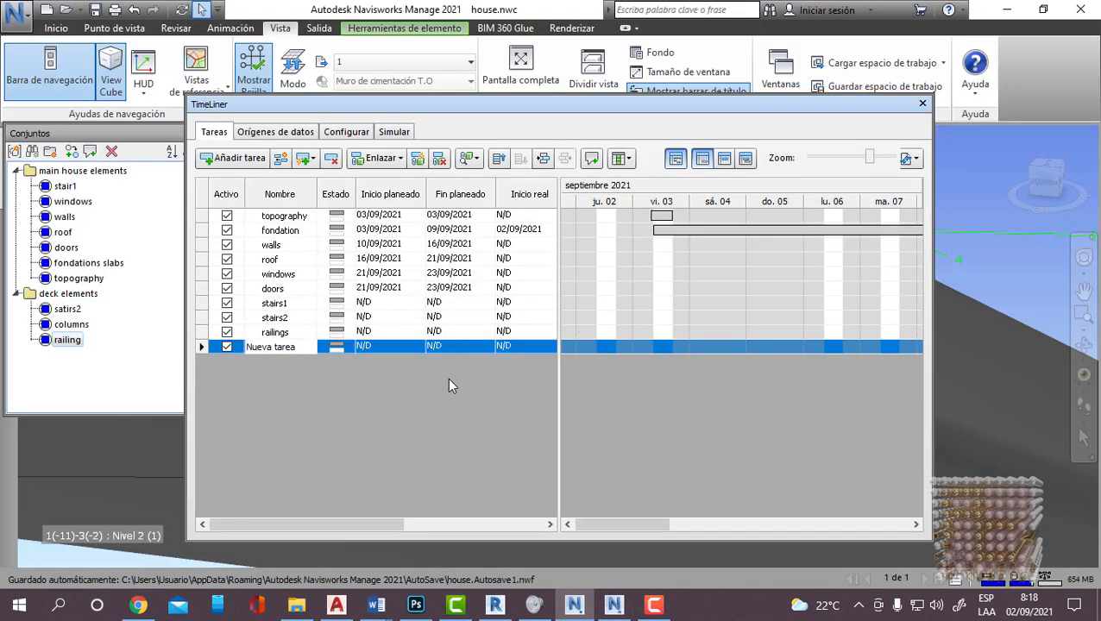
Step: Try to name the new task columns and attach the columns selection set to it as its current selection
{"action": "left_click", "coordinate": [301, 345]}
{"action": "type", "text": "columns"}
{"action": "key", "text": "Return"}
{"action": "left_click", "coordinate": [72, 324]}
{"action": "left_click", "coordinate": [401, 159]}
{"action": "left_click", "coordinate": [428, 180]}
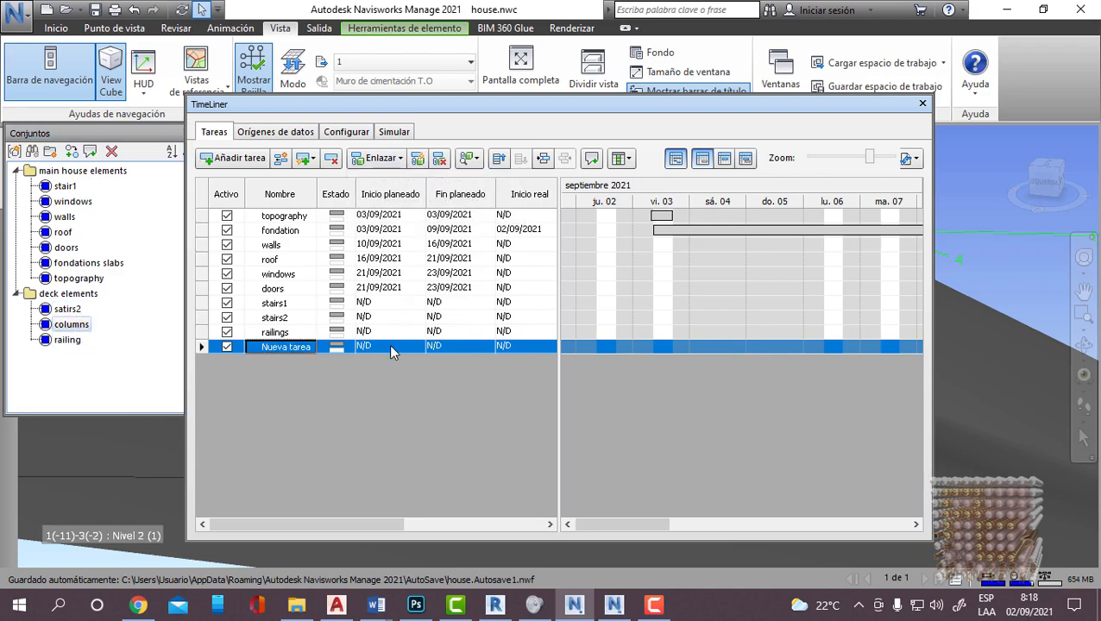
Step: Set both the planned start and planned end of the stairs1 task to 20/09/2021
{"action": "left_click", "coordinate": [404, 306]}
{"action": "left_click", "coordinate": [417, 305]}
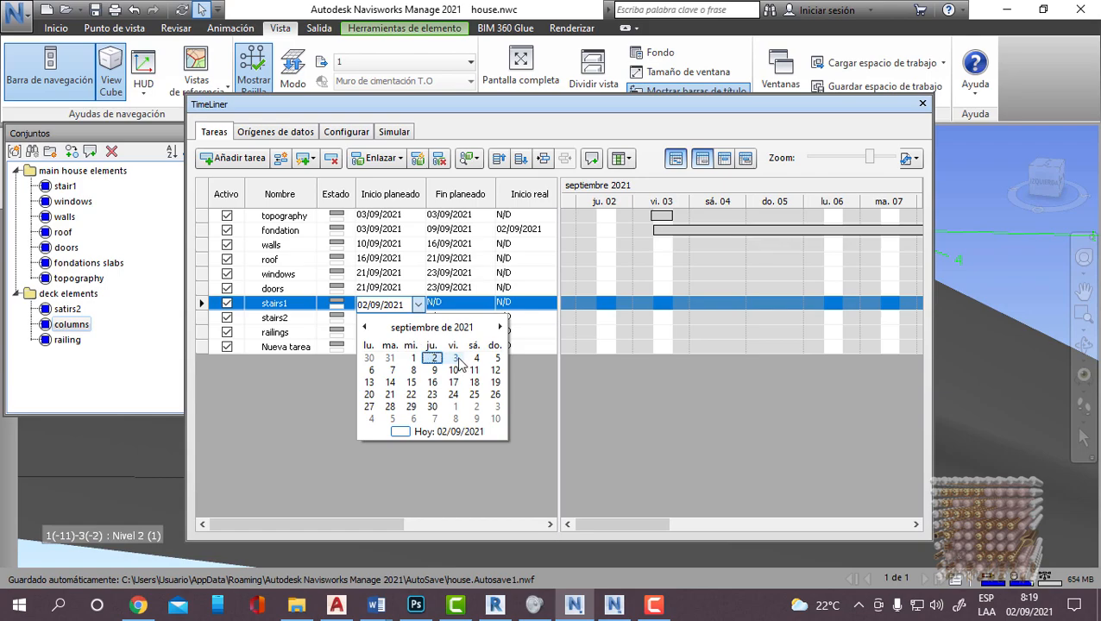
{"action": "left_click", "coordinate": [417, 305]}
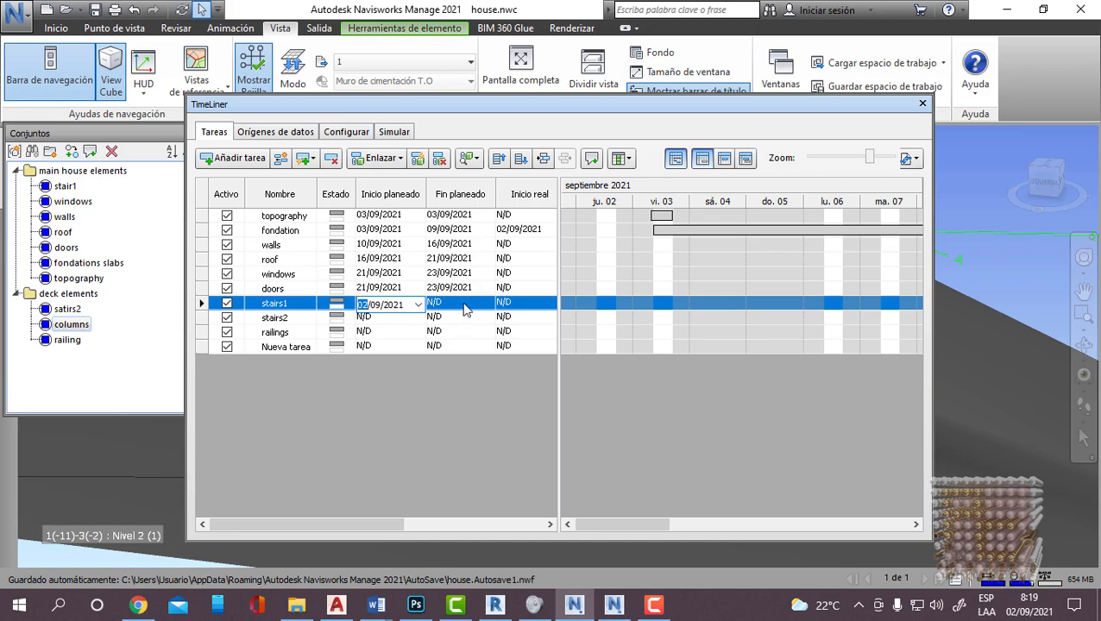
{"action": "left_click", "coordinate": [419, 305]}
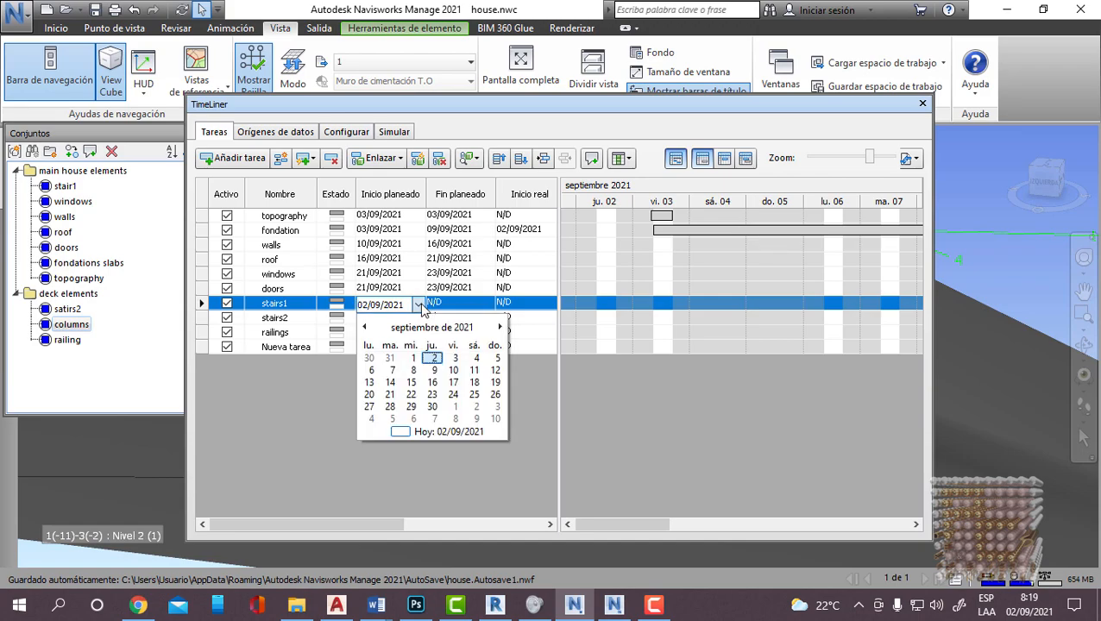
{"action": "left_click", "coordinate": [369, 395]}
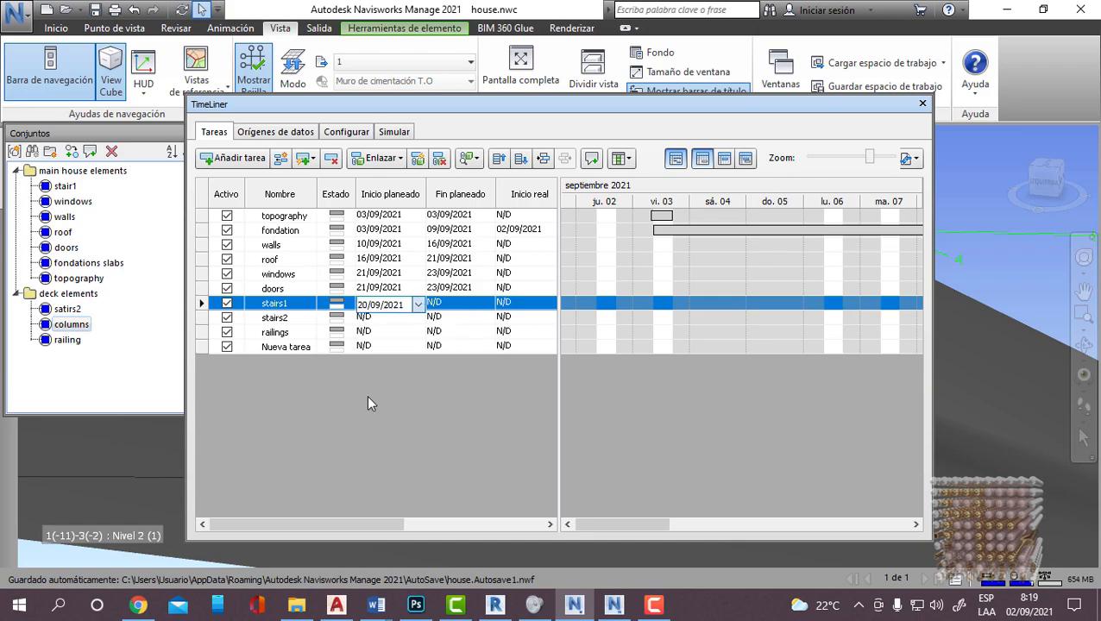
{"action": "left_click", "coordinate": [488, 307]}
{"action": "left_click", "coordinate": [488, 306]}
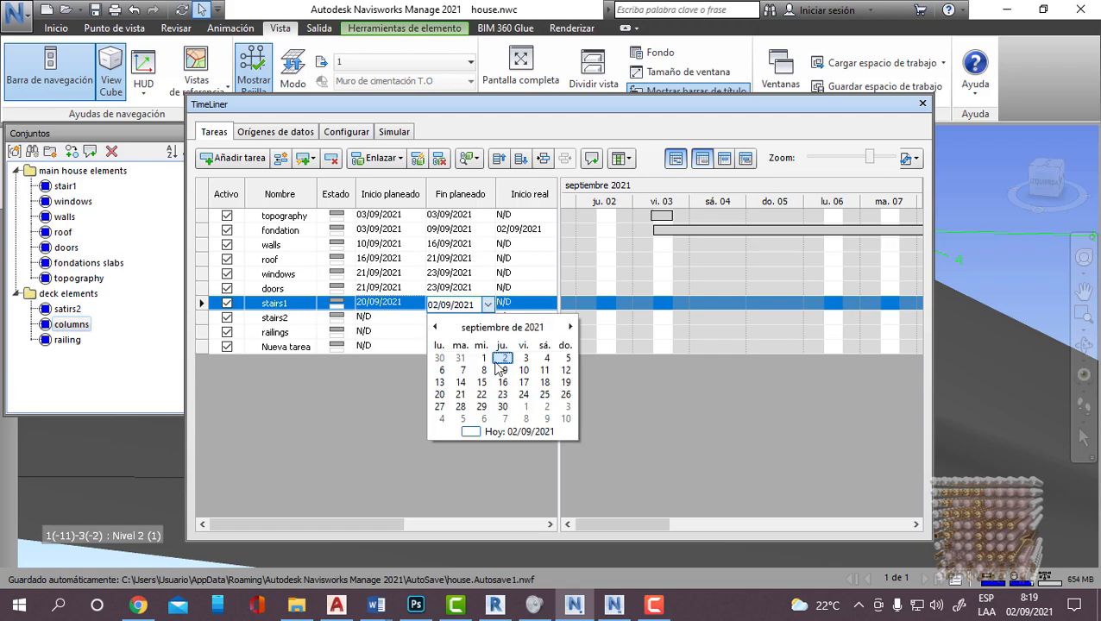
{"action": "left_click", "coordinate": [439, 394]}
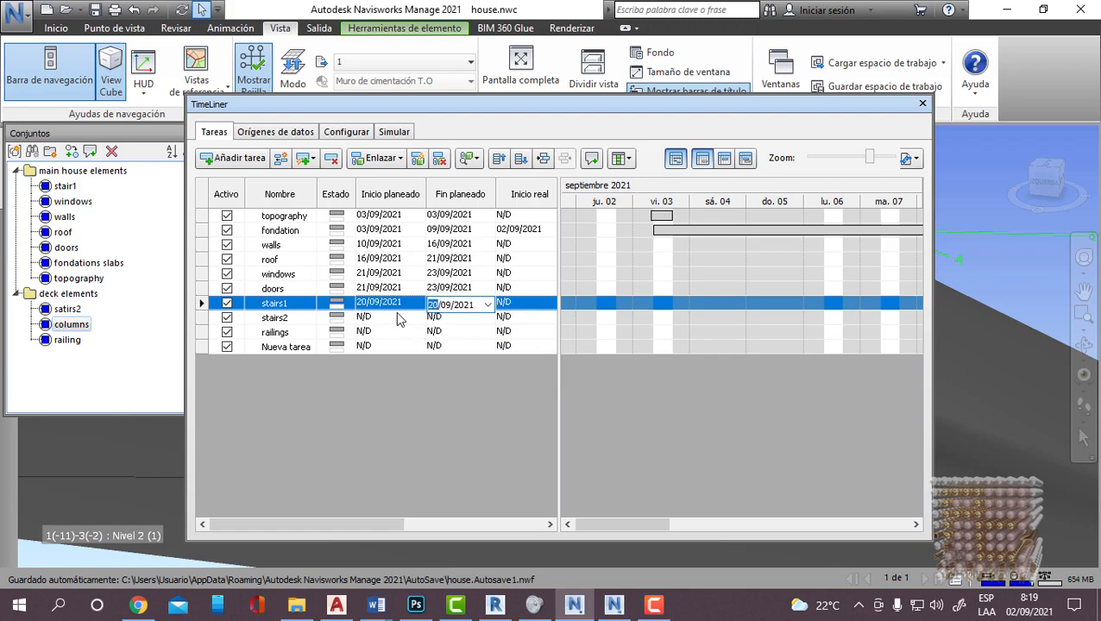
Step: Set both the planned start and planned end of the stairs2 task to 22/09/2021
{"action": "left_click", "coordinate": [419, 321]}
{"action": "left_click", "coordinate": [418, 320]}
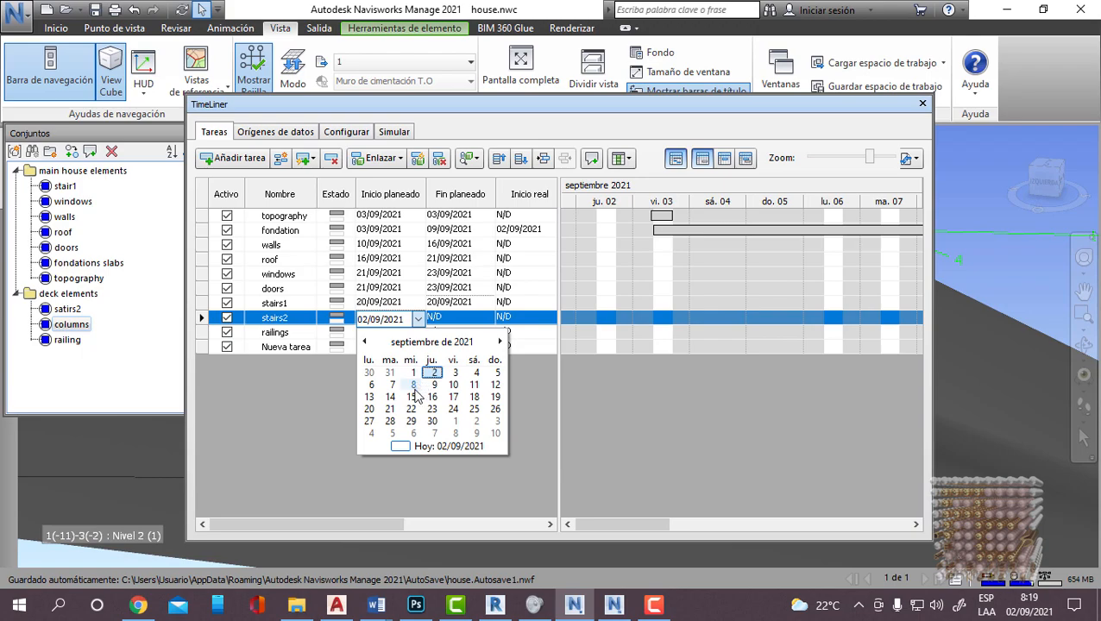
{"action": "left_click", "coordinate": [416, 408]}
{"action": "left_click", "coordinate": [449, 318]}
{"action": "left_click", "coordinate": [487, 319]}
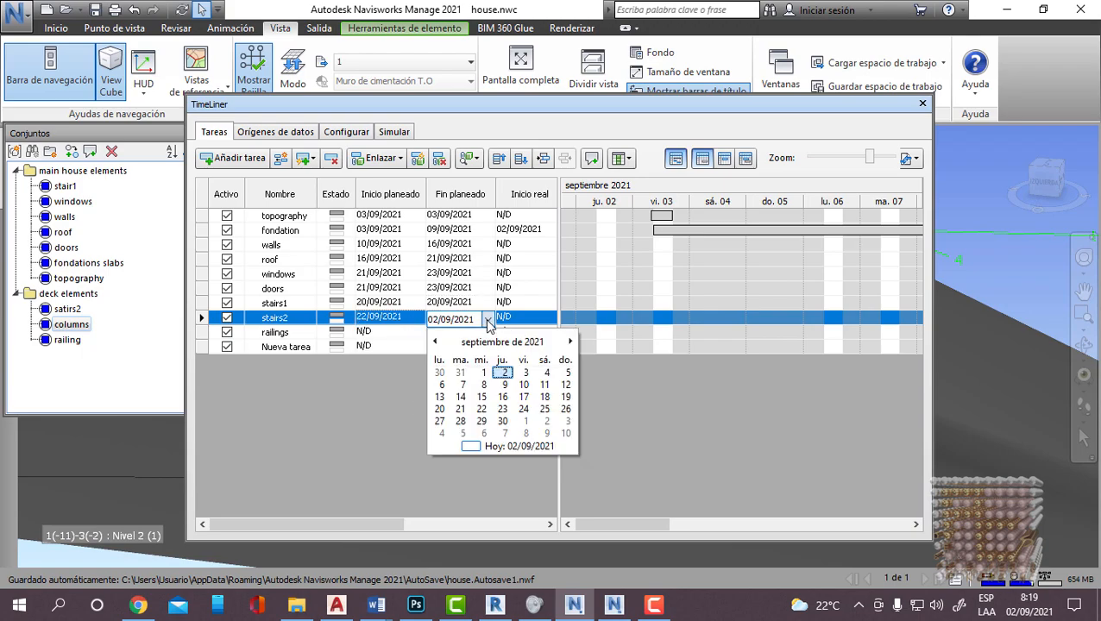
{"action": "left_click", "coordinate": [479, 411]}
Step: Set both the planned start and planned end of the railings task to 23/09/2021
{"action": "left_click", "coordinate": [419, 333]}
{"action": "left_click", "coordinate": [418, 334]}
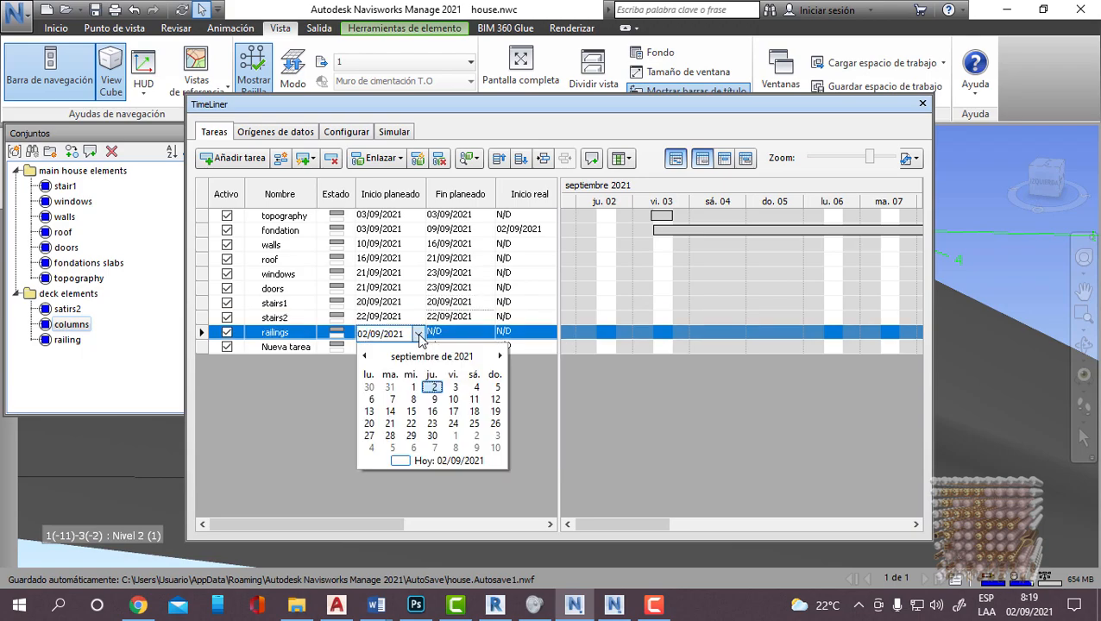
{"action": "left_click", "coordinate": [432, 424]}
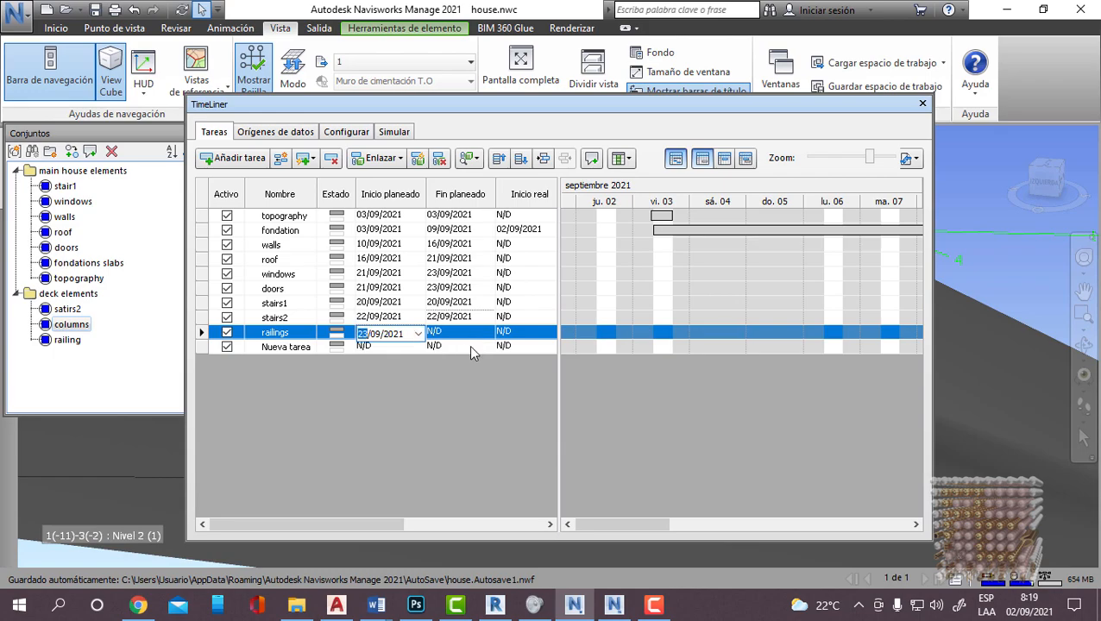
{"action": "left_click", "coordinate": [457, 333]}
{"action": "left_click", "coordinate": [488, 334]}
{"action": "left_click", "coordinate": [502, 424]}
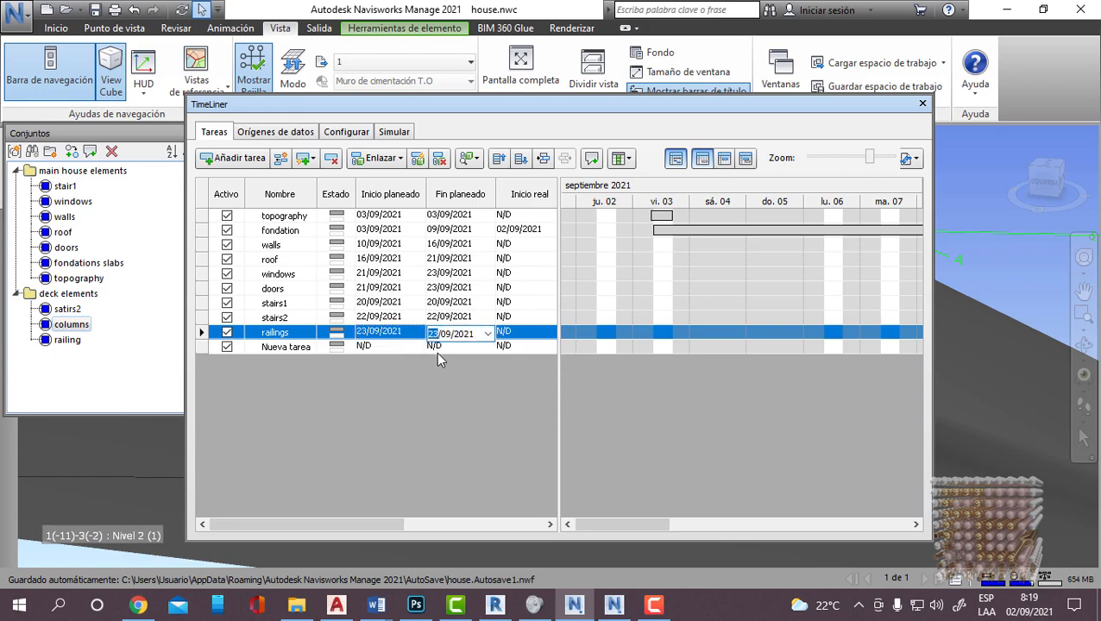
Step: Set the planned start of the last task, Nueva tarea, to 20/09/2021 and its planned end to 21/09/2021
{"action": "left_click", "coordinate": [419, 347]}
{"action": "left_click", "coordinate": [418, 349]}
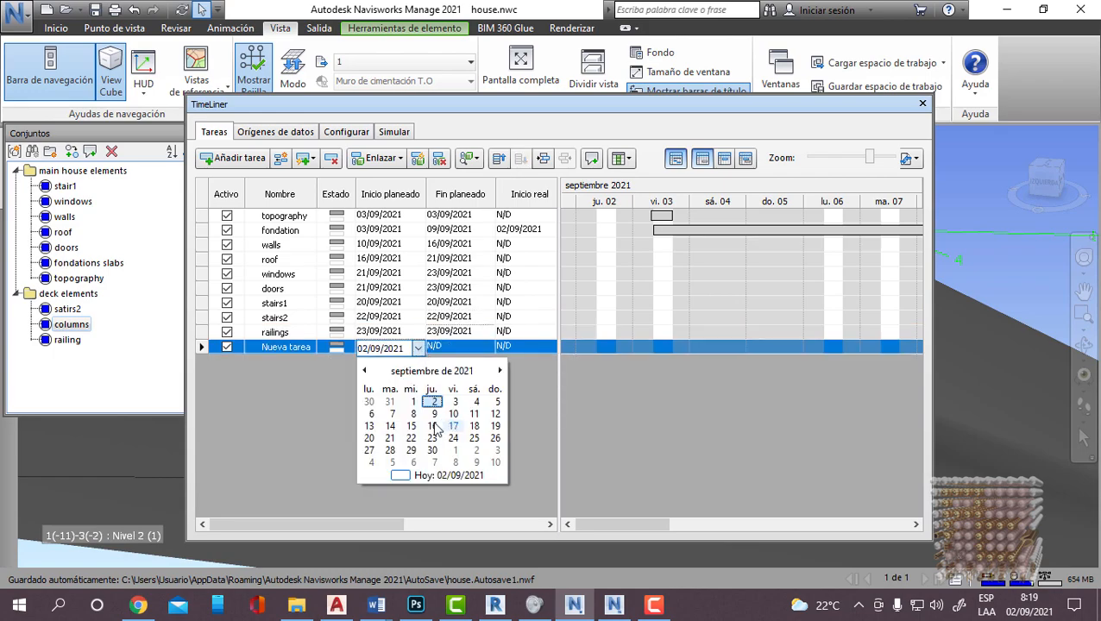
{"action": "left_click", "coordinate": [368, 437]}
{"action": "left_click", "coordinate": [481, 347]}
{"action": "left_click", "coordinate": [487, 348]}
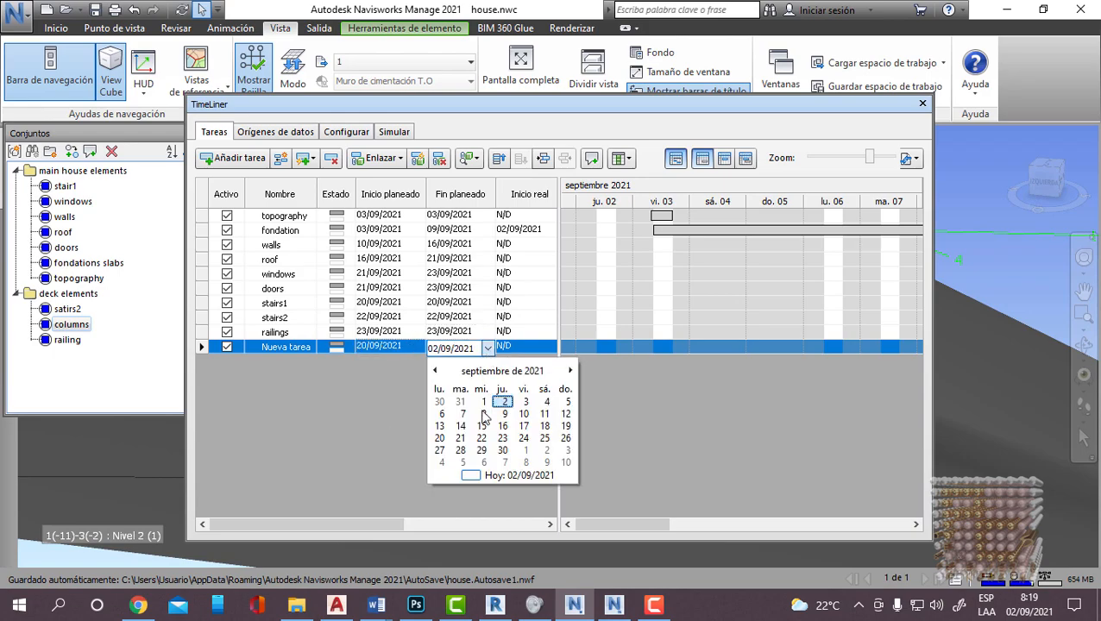
{"action": "left_click", "coordinate": [466, 438]}
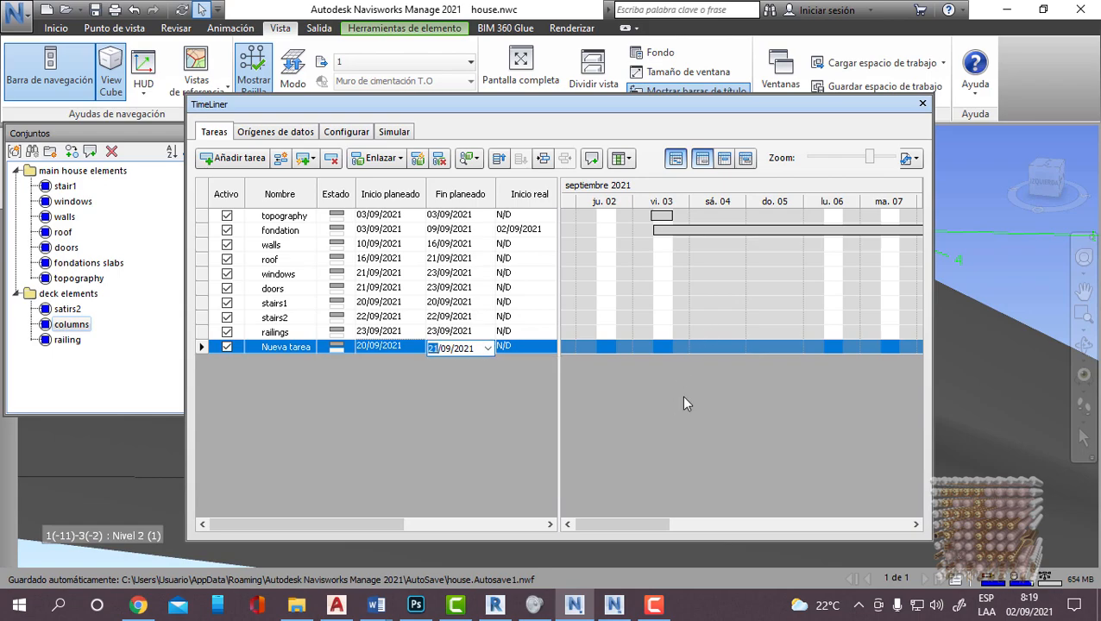
Step: Review the TimeLiner data sources and the task type configuration, including the end appearance options for Construcción
{"action": "left_click", "coordinate": [285, 132]}
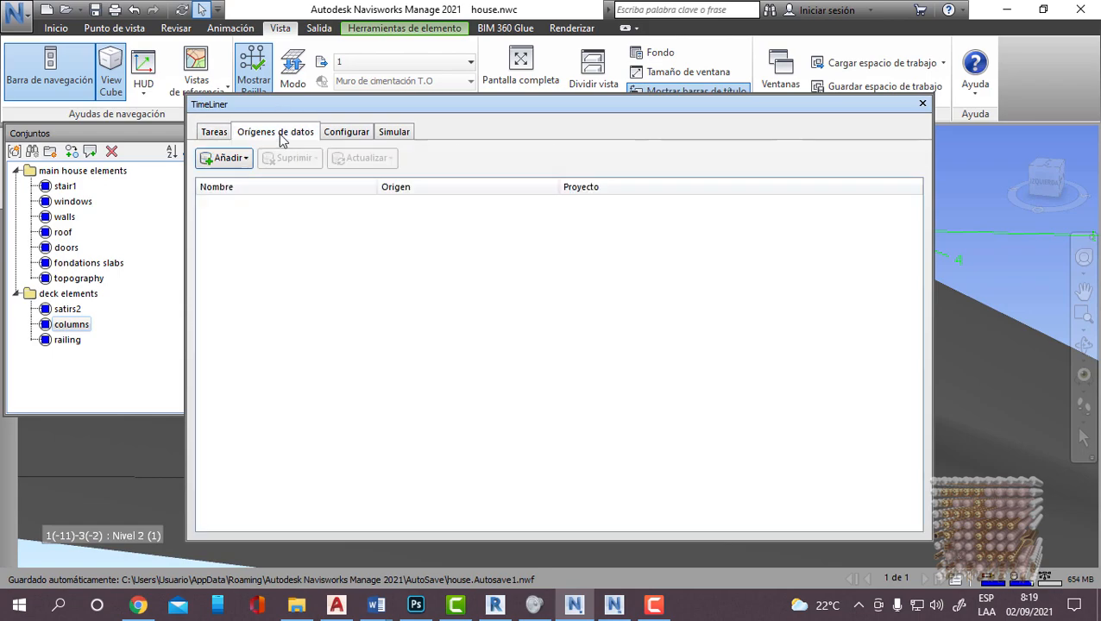
{"action": "left_click", "coordinate": [361, 136]}
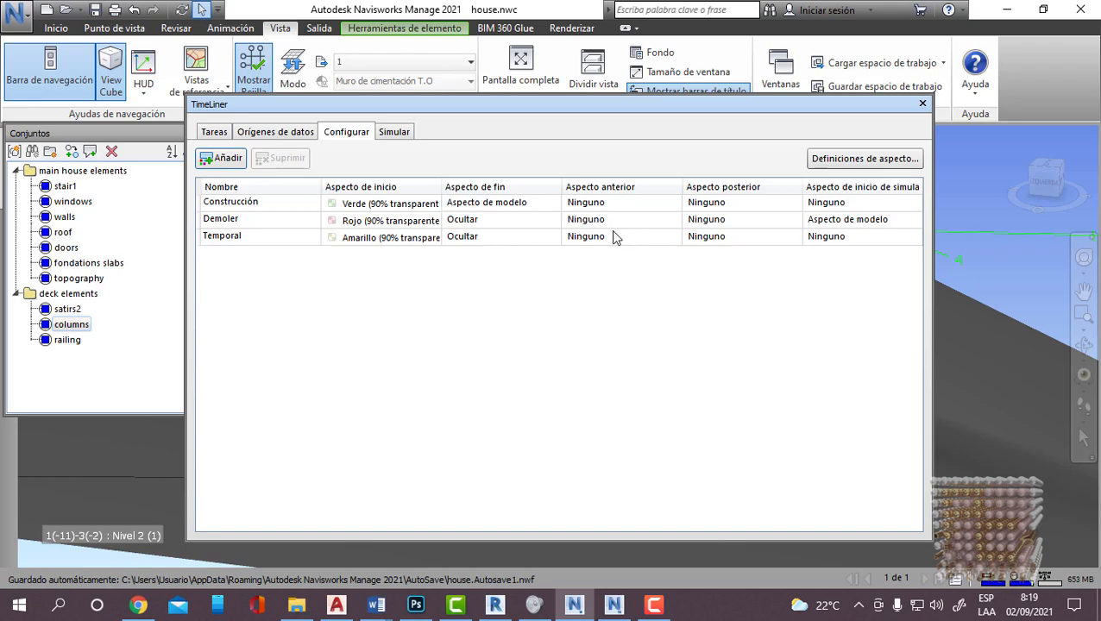
{"action": "left_click", "coordinate": [533, 210]}
{"action": "left_click", "coordinate": [553, 205]}
{"action": "left_click", "coordinate": [553, 206]}
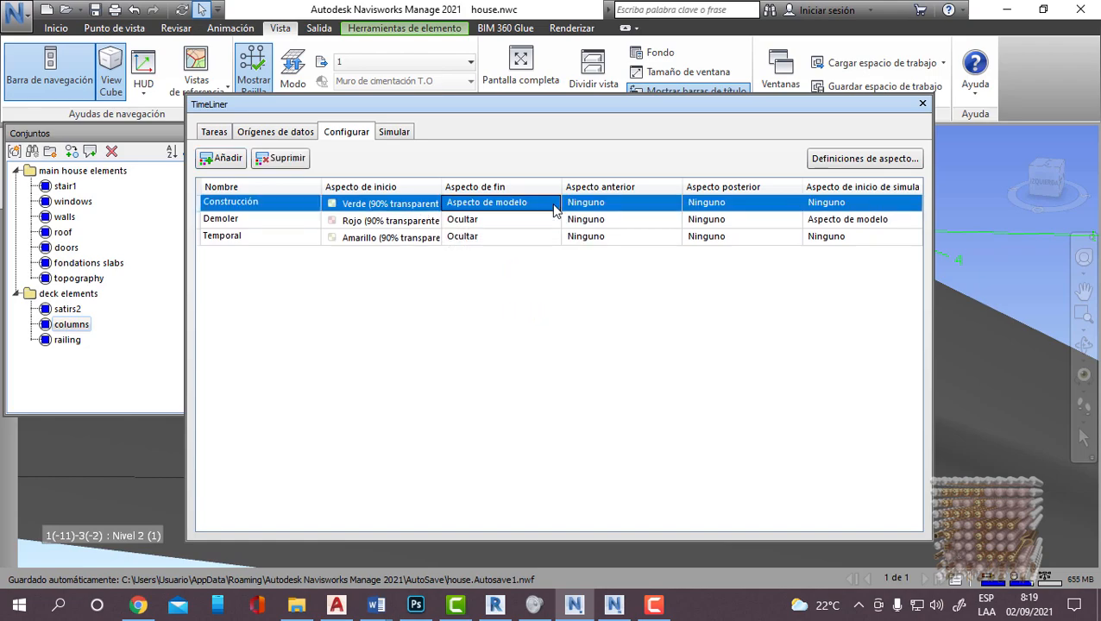
{"action": "left_click", "coordinate": [555, 210]}
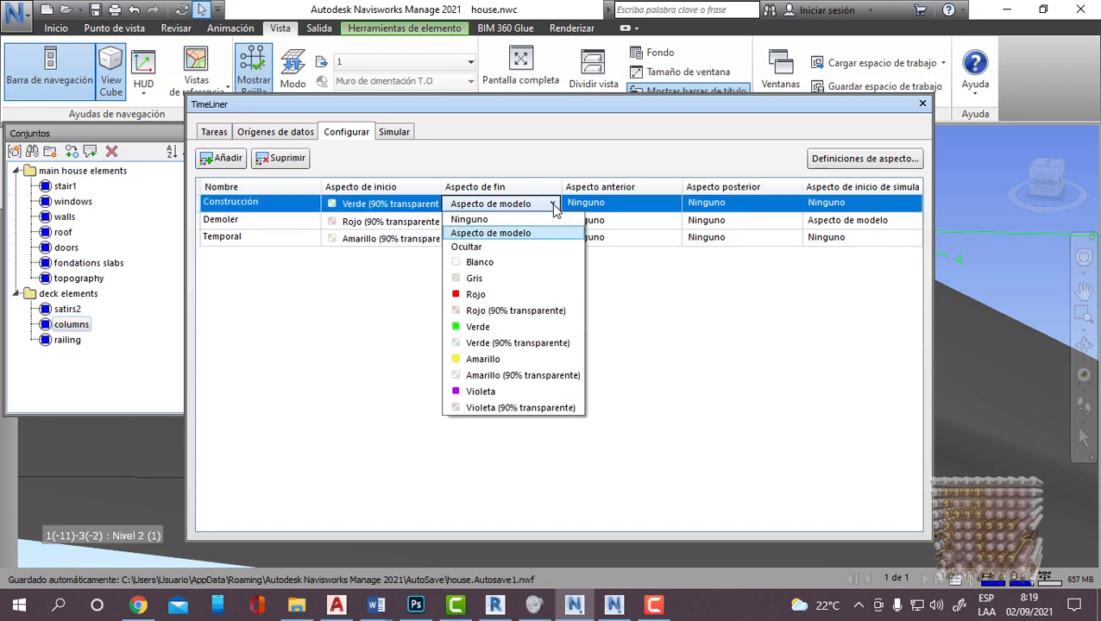
{"action": "left_click", "coordinate": [555, 211]}
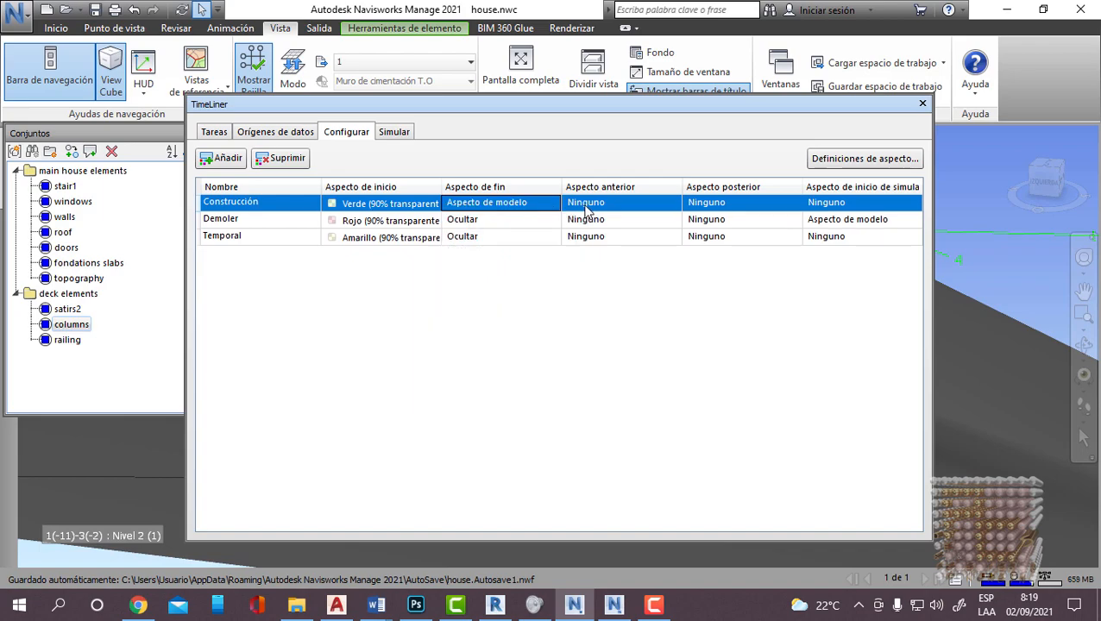
Step: Play the schedule simulation with TimeLiner moved off the model, stop it and check the simulation settings
{"action": "left_click", "coordinate": [399, 133]}
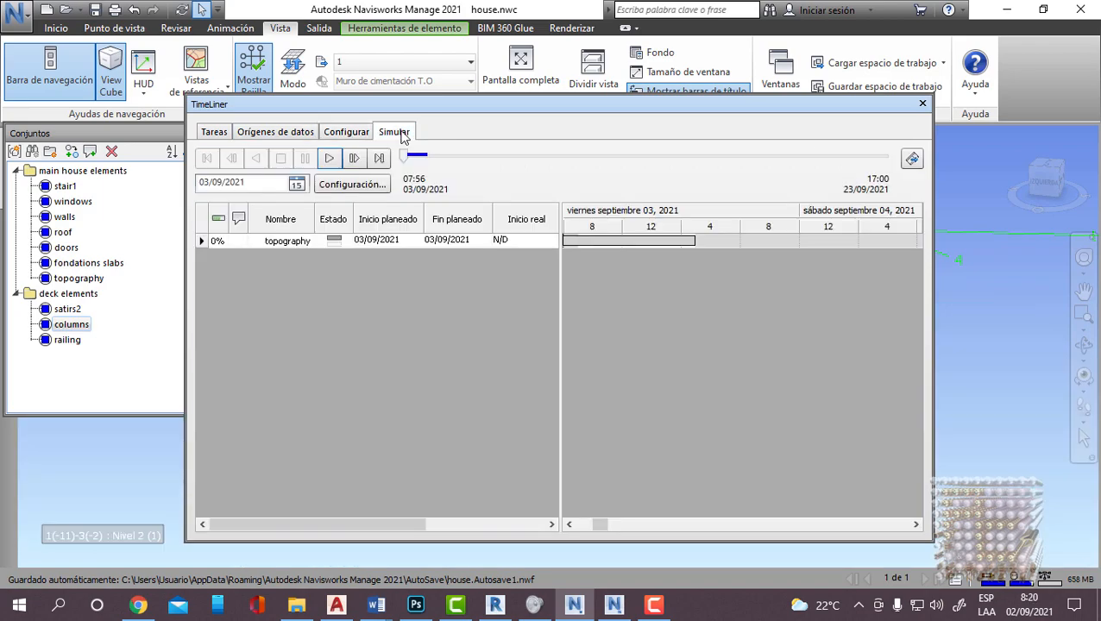
{"action": "left_click", "coordinate": [329, 159]}
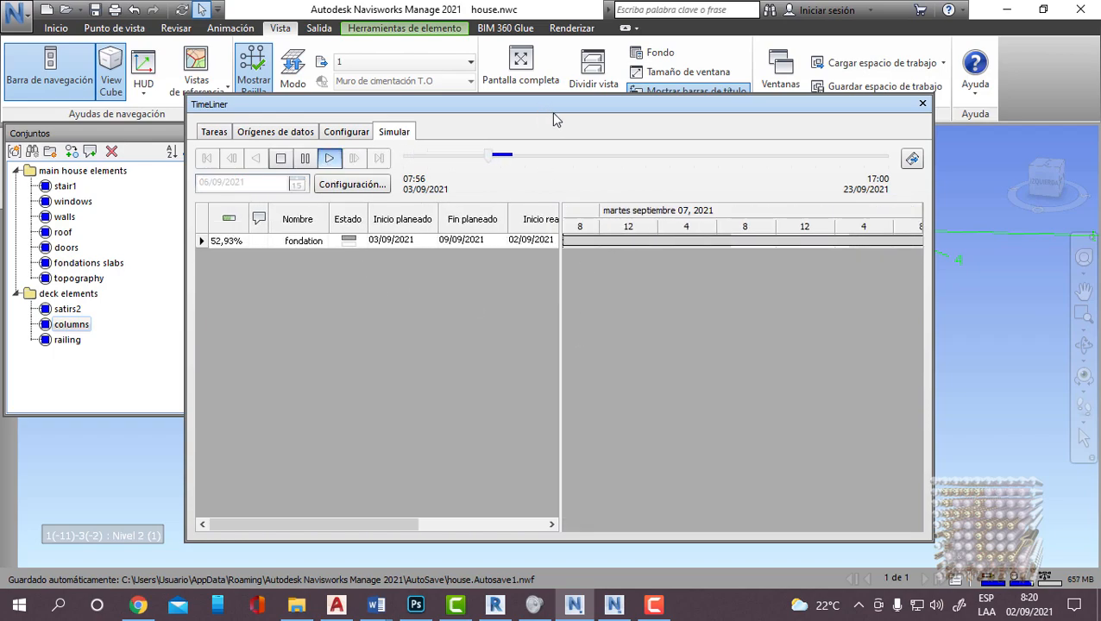
{"action": "left_click_drag", "start_coordinate": [545, 109], "coordinate": [441, 284]}
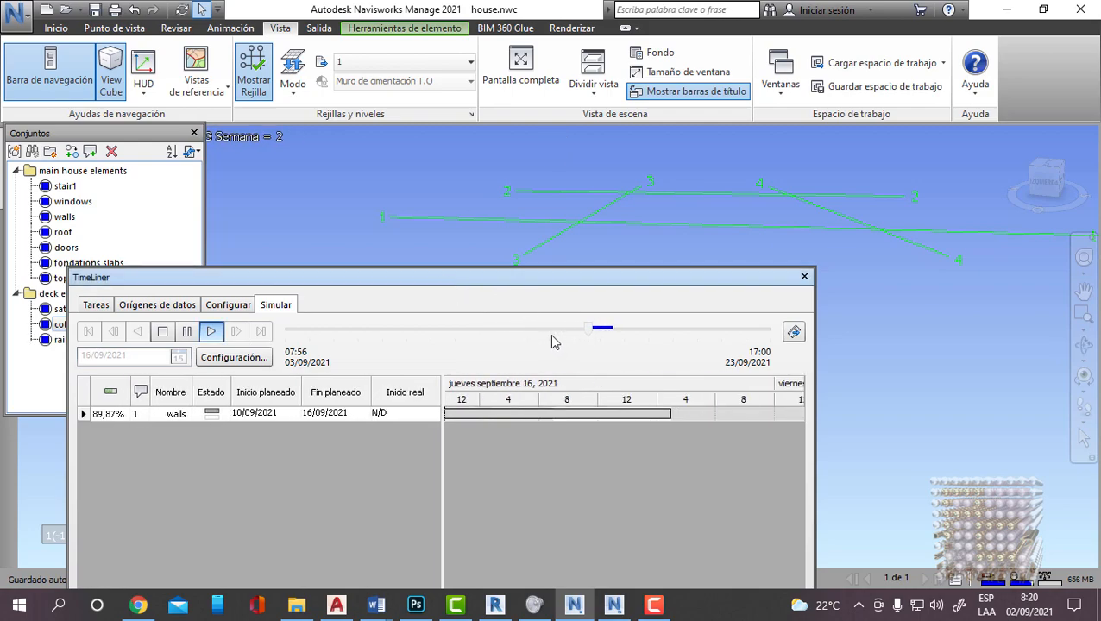
{"action": "left_click_drag", "start_coordinate": [549, 278], "coordinate": [652, 157]}
{"action": "left_click", "coordinate": [207, 212]}
{"action": "left_click", "coordinate": [279, 237]}
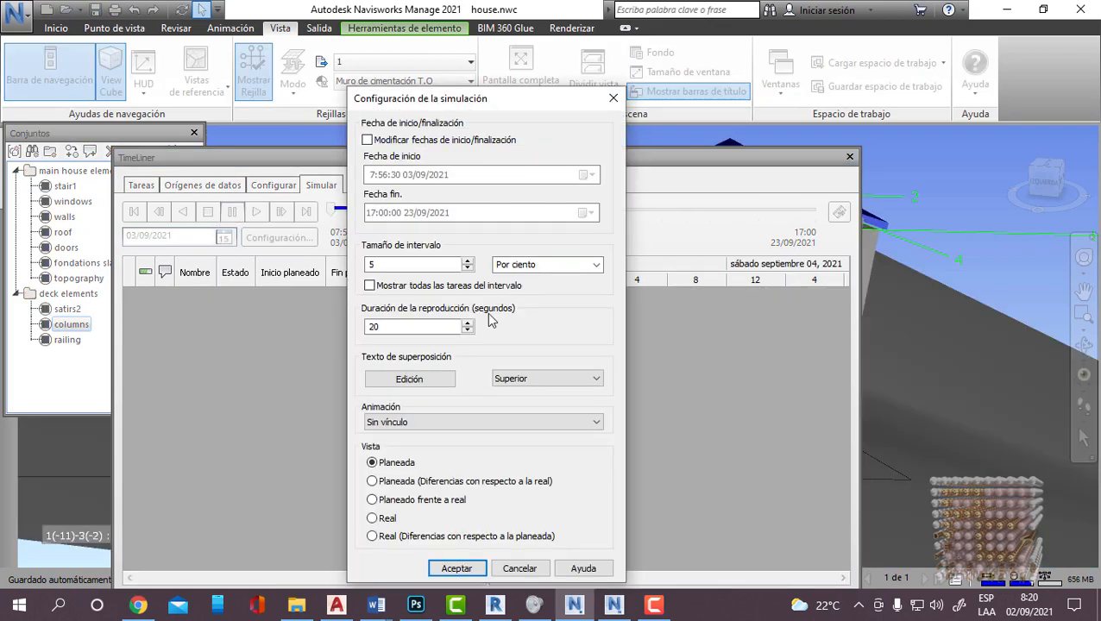
{"action": "left_click", "coordinate": [612, 98]}
Step: Replay the schedule simulation from a shifted model view with TimeLiner repositioned, and stop the playback
{"action": "left_click_drag", "start_coordinate": [808, 156], "coordinate": [707, 483]}
{"action": "middle_click_drag", "start_coordinate": [709, 229], "coordinate": [643, 393]}
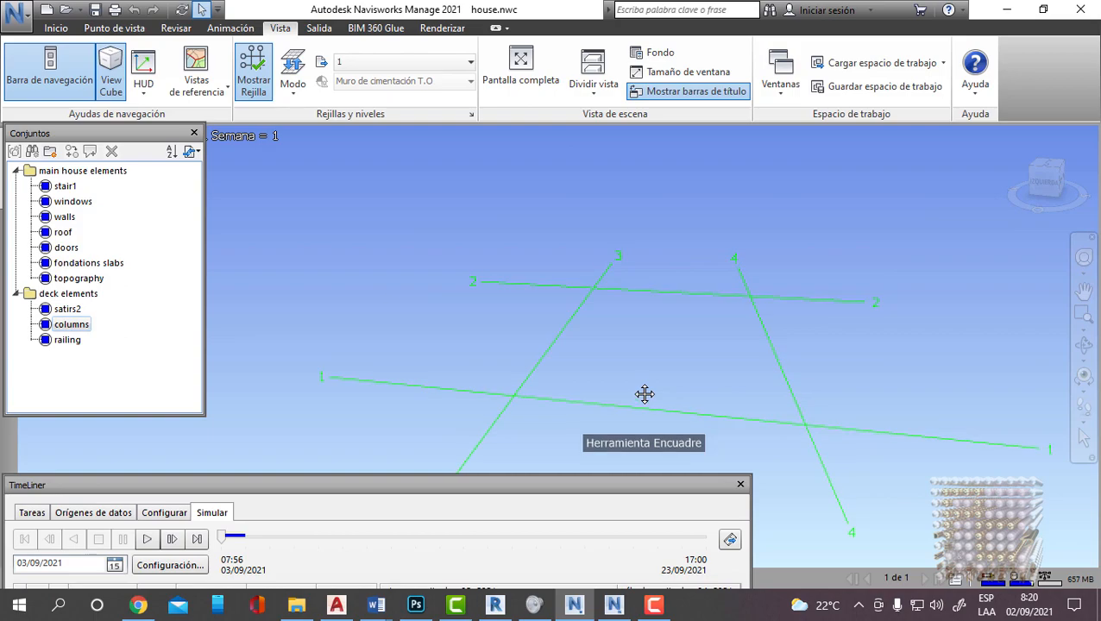
{"action": "left_click_drag", "start_coordinate": [193, 487], "coordinate": [313, 201]}
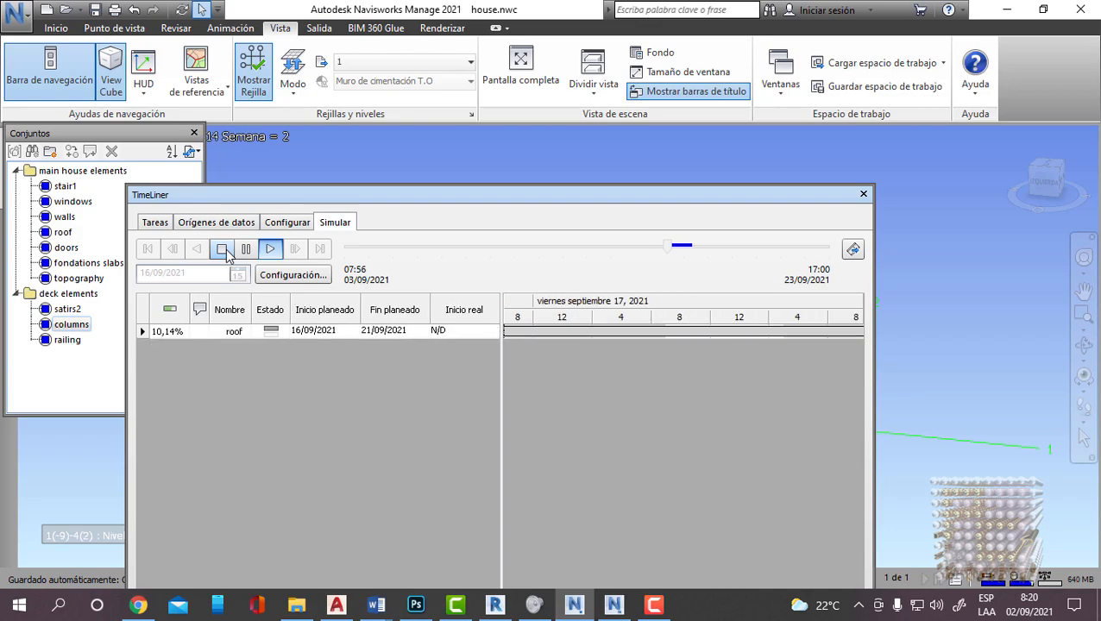
{"action": "left_click", "coordinate": [223, 249]}
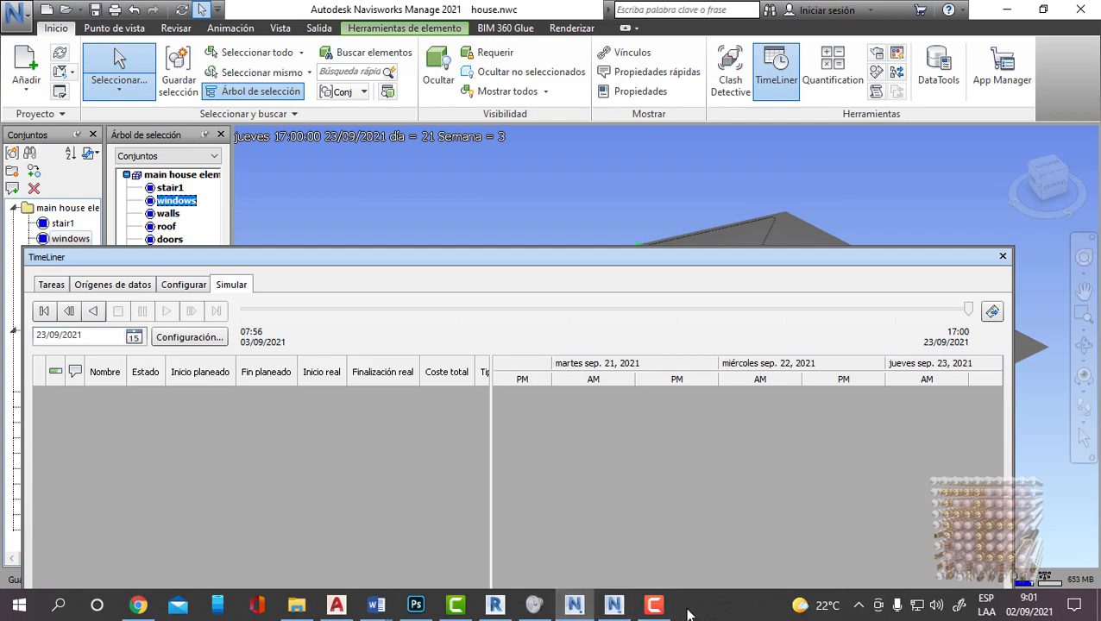
Step: Dock the TimeLiner window below the 3D scene view
{"action": "left_click", "coordinate": [656, 604]}
{"action": "left_click", "coordinate": [655, 604]}
{"action": "left_click_drag", "start_coordinate": [339, 256], "coordinate": [565, 552]}
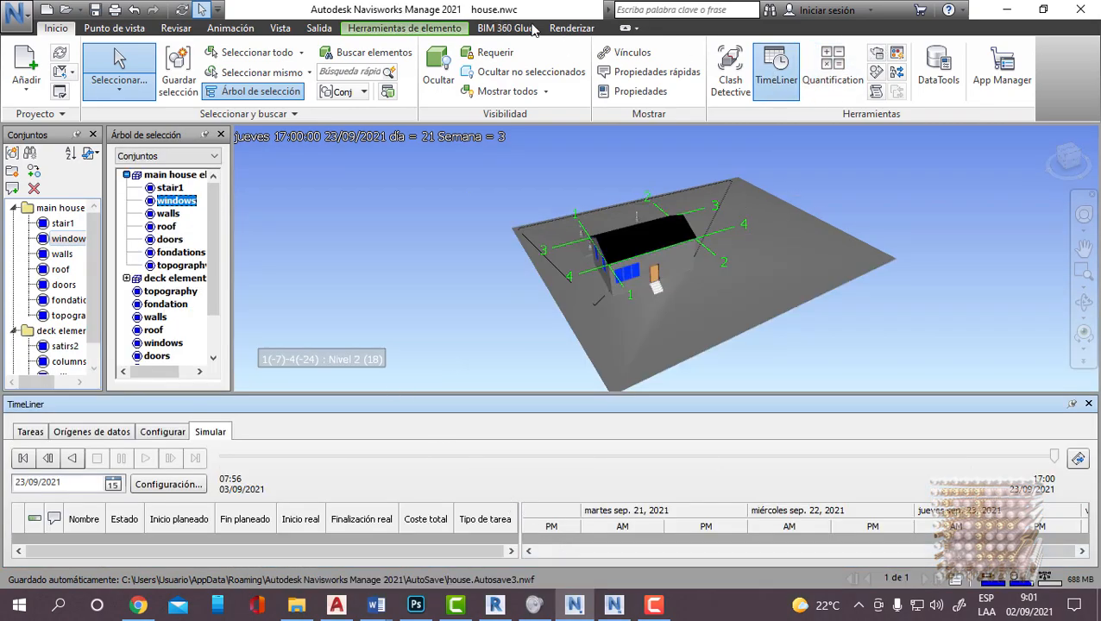
Step: Show the Animator window and select the terrain in the model
{"action": "left_click", "coordinate": [281, 29]}
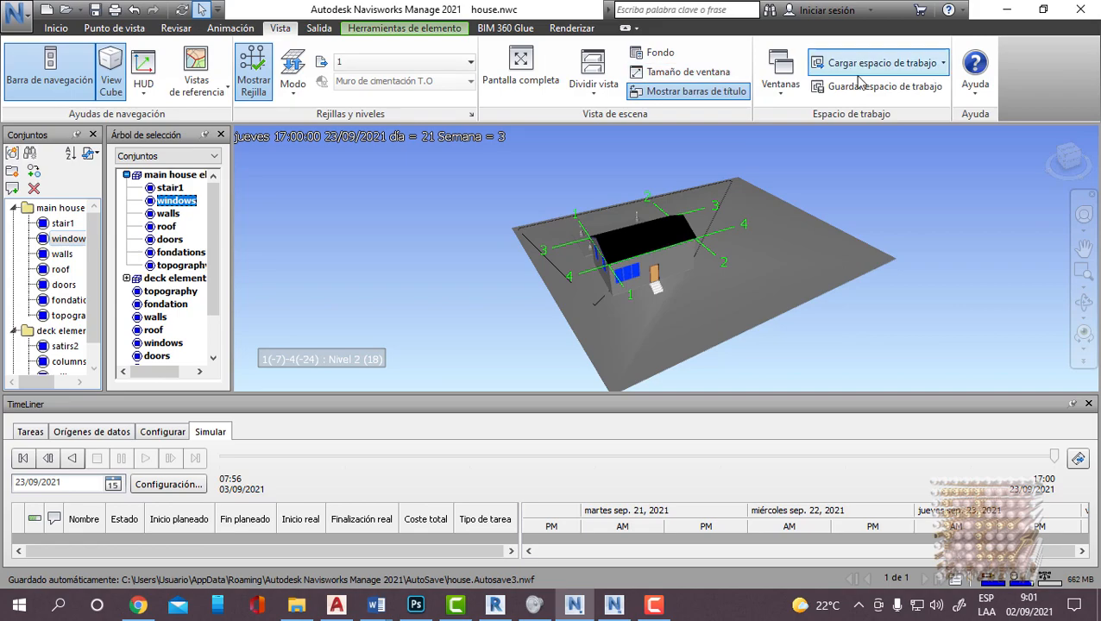
{"action": "left_click", "coordinate": [792, 82]}
{"action": "left_click", "coordinate": [785, 165]}
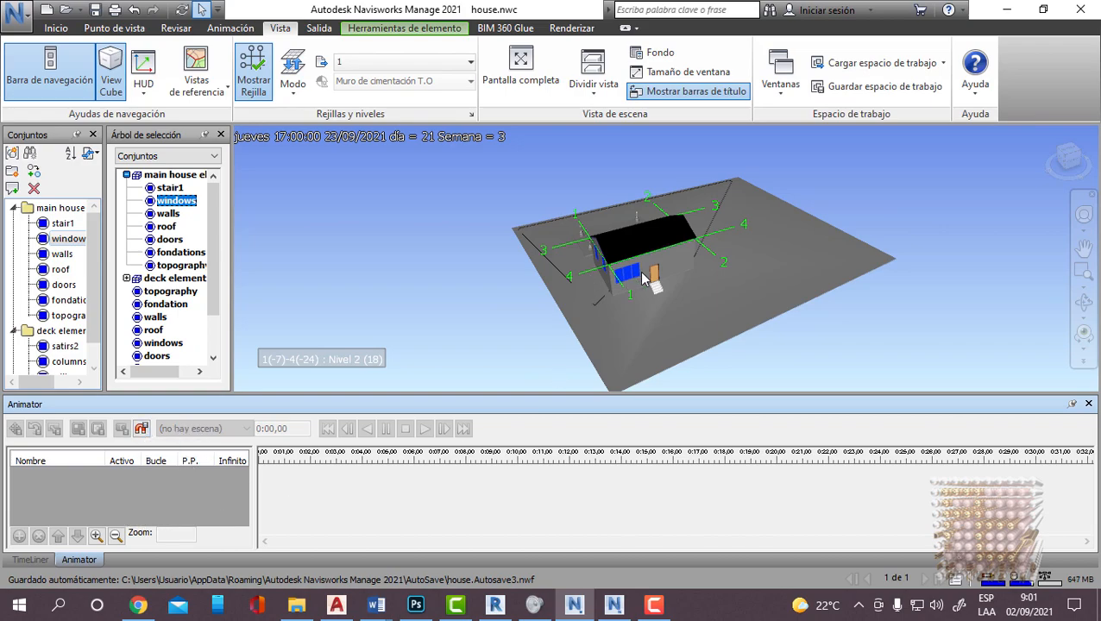
{"action": "left_click", "coordinate": [623, 302]}
{"action": "middle_click_drag", "start_coordinate": [774, 360], "coordinate": [768, 328], "text": "shift"}
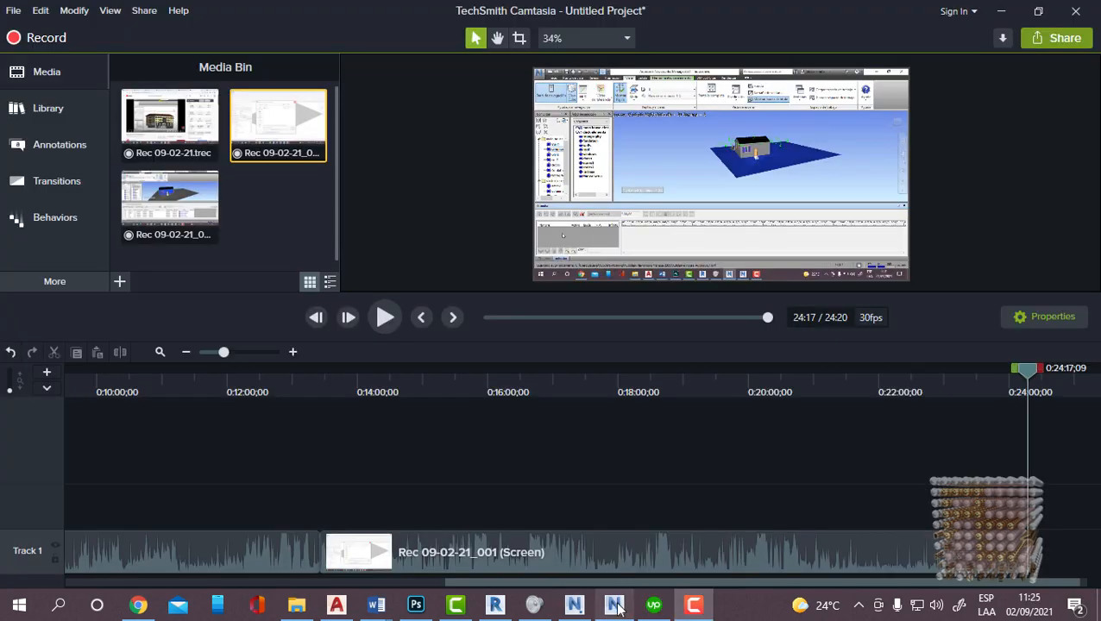
Step: Switch to the house model in Navisworks Manage and delete the Escena 1 scene from the Animator
{"action": "left_click", "coordinate": [615, 606]}
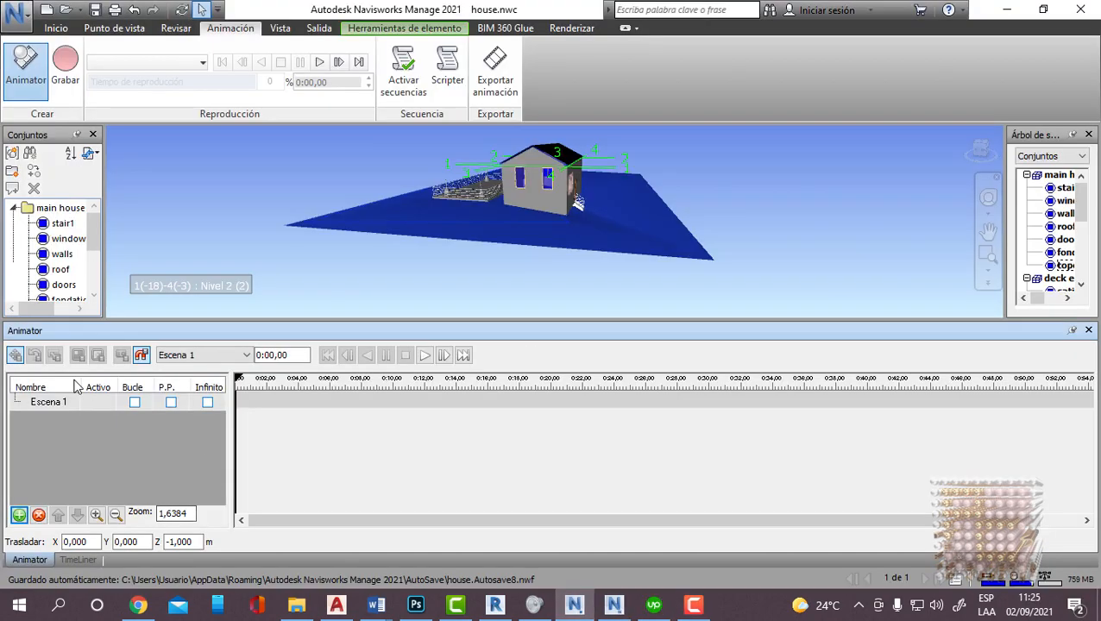
{"action": "double_click", "coordinate": [71, 399]}
{"action": "left_click", "coordinate": [98, 423]}
{"action": "left_click", "coordinate": [69, 405]}
{"action": "key", "text": "Delete"}
Step: Play the TimeLiner construction simulation through to its end date
{"action": "left_click", "coordinate": [86, 560]}
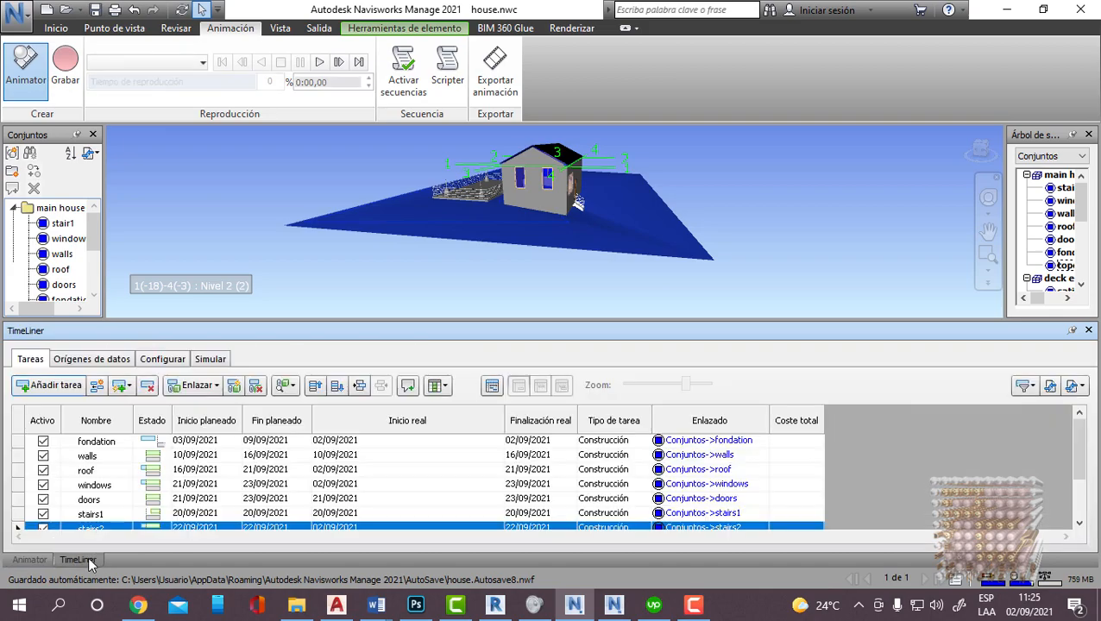
{"action": "left_click", "coordinate": [211, 359]}
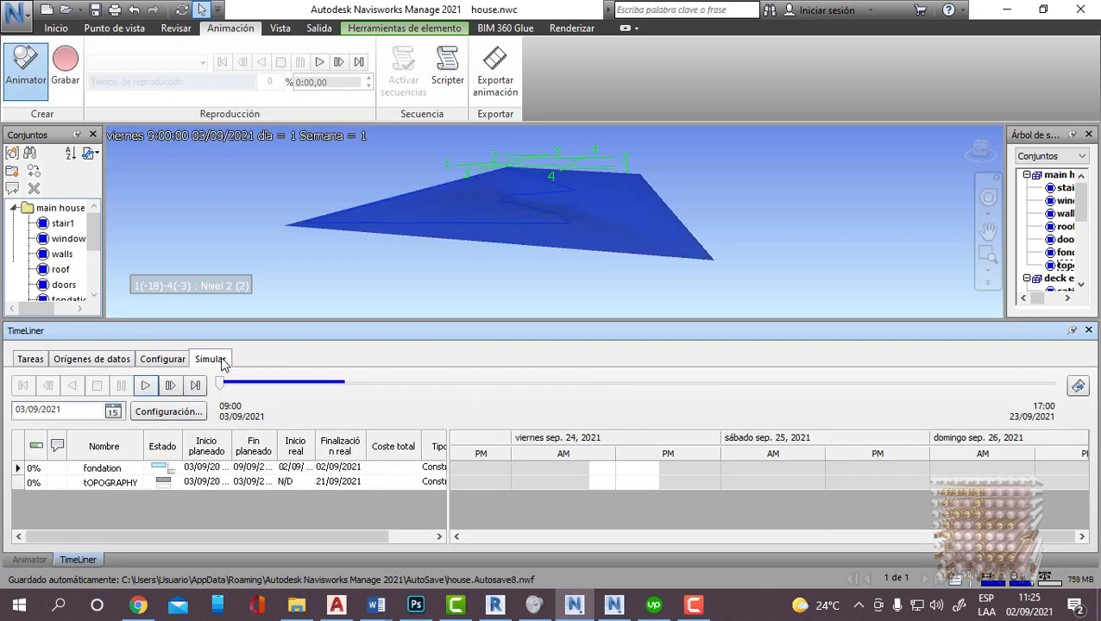
{"action": "left_click", "coordinate": [149, 386]}
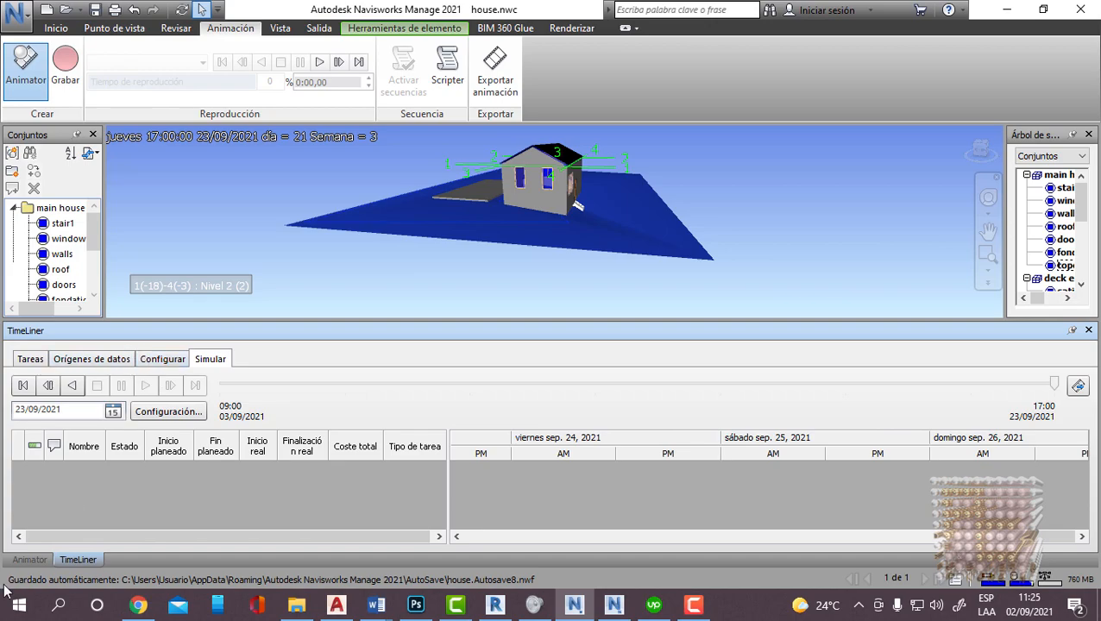
Step: Exit simulation mode by returning to the TimeLiner task list, and bring the Animator back up
{"action": "left_click", "coordinate": [30, 560]}
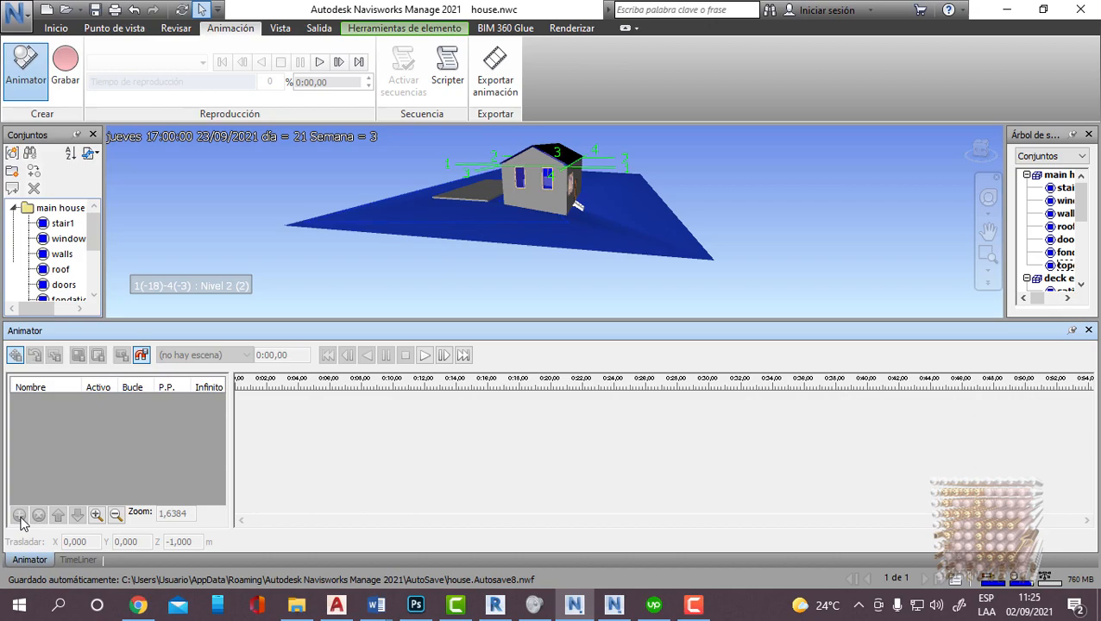
{"action": "left_click", "coordinate": [80, 560]}
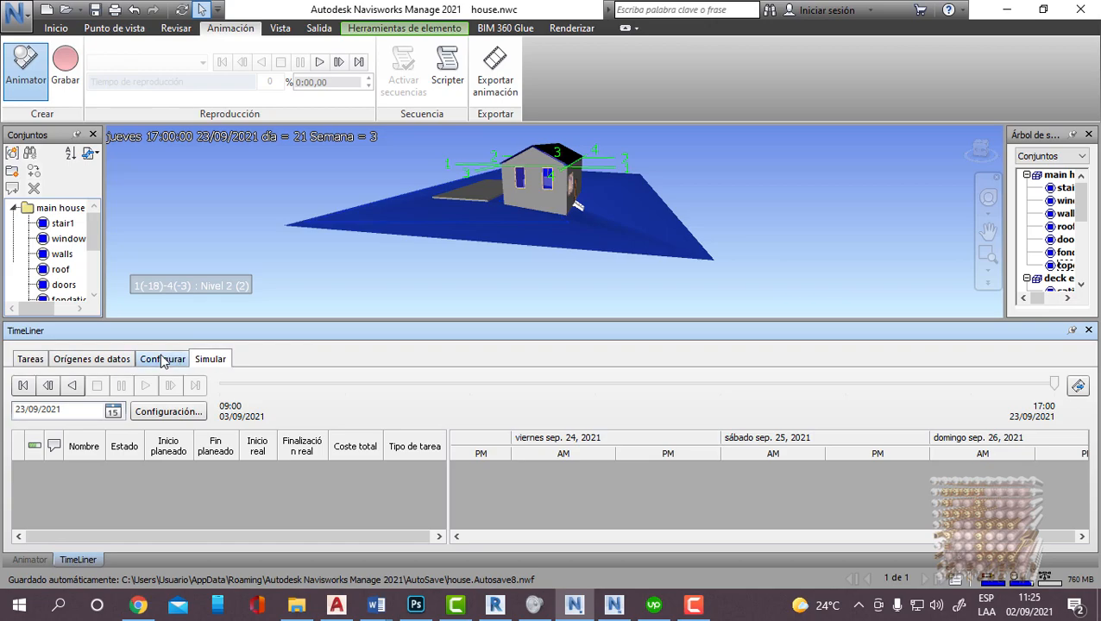
{"action": "left_click", "coordinate": [31, 359]}
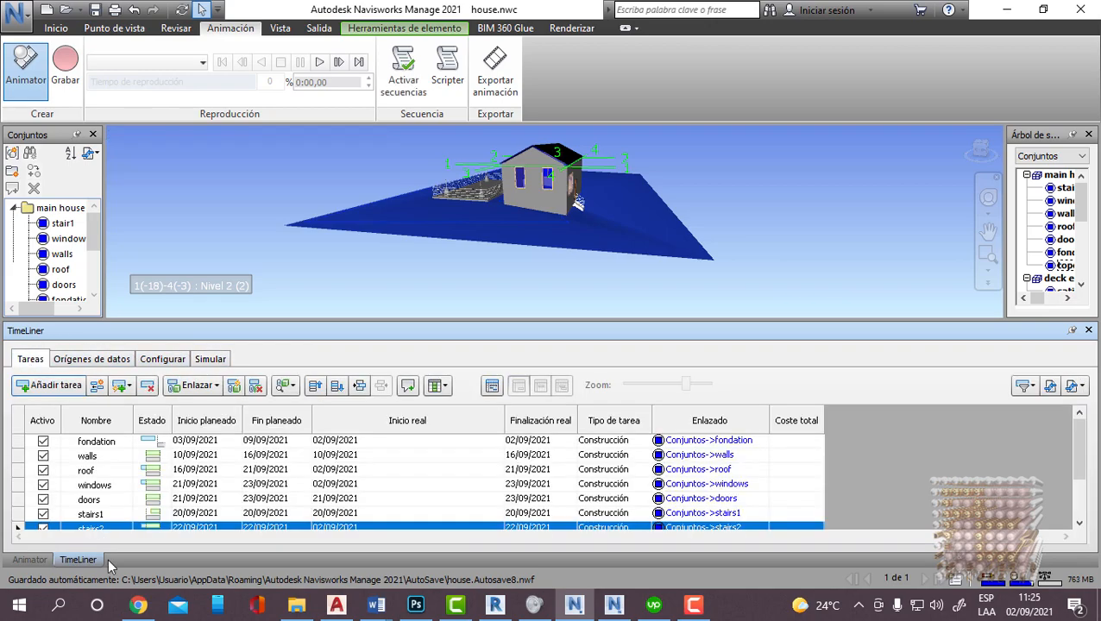
{"action": "left_click", "coordinate": [35, 560]}
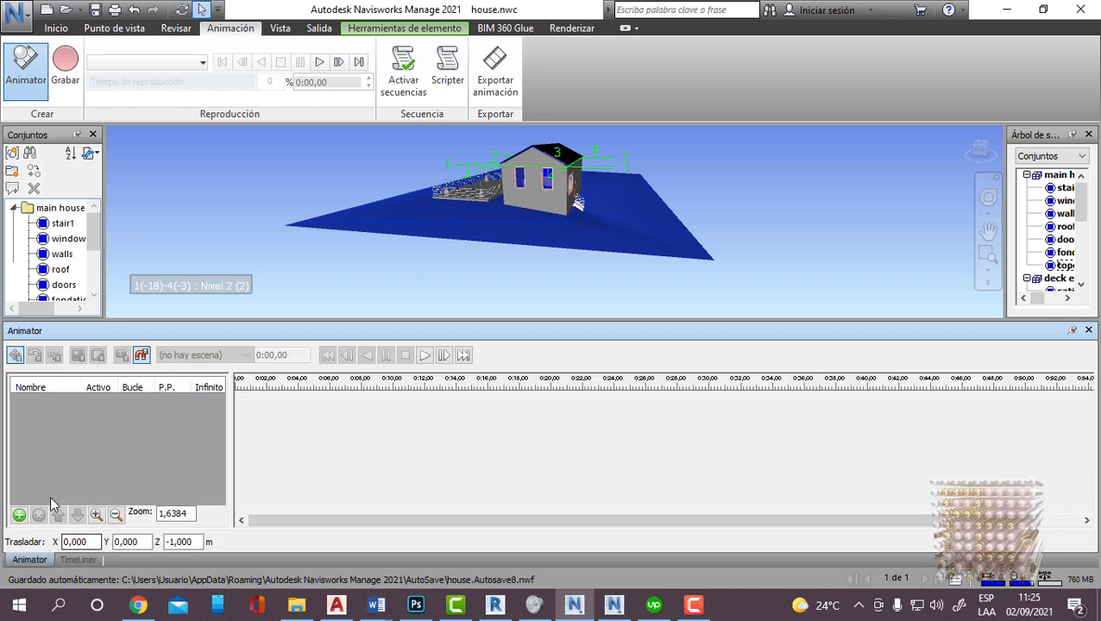
Step: Add a new scene in the Animator and name it SAMPLE
{"action": "left_click", "coordinate": [19, 515]}
{"action": "left_click", "coordinate": [78, 521]}
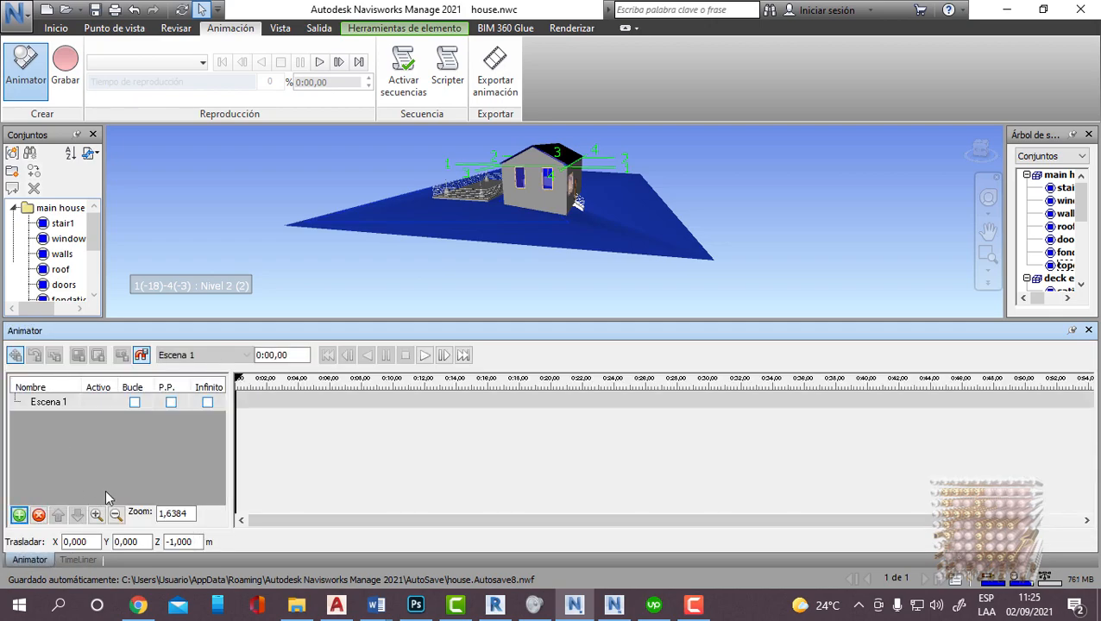
{"action": "left_click", "coordinate": [47, 403]}
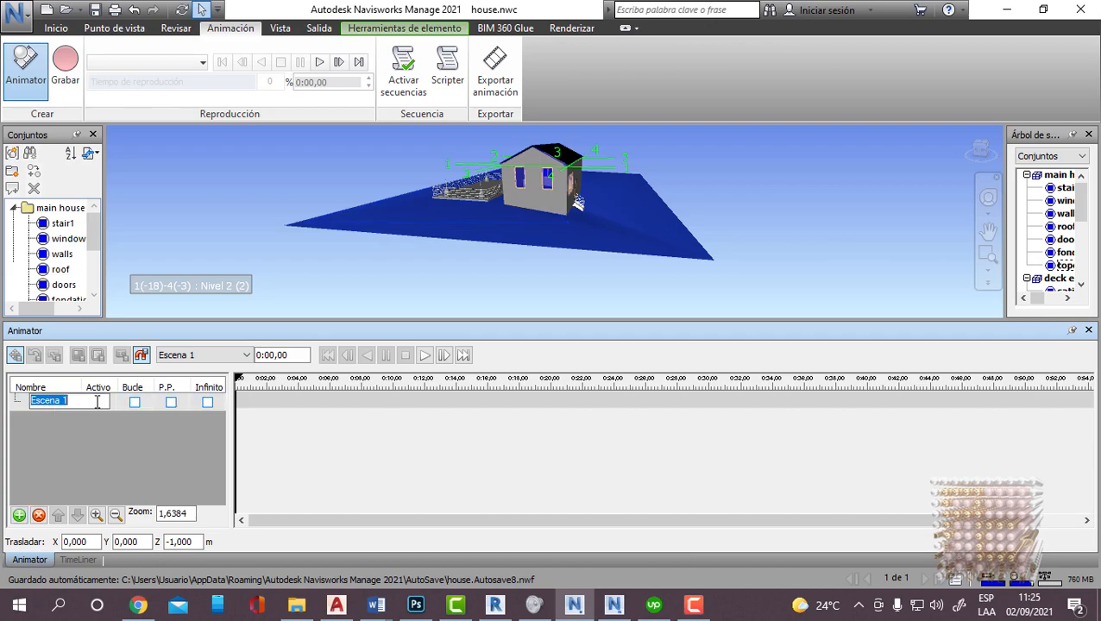
{"action": "type", "text": "SAMPLE"}
{"action": "left_click", "coordinate": [103, 449]}
{"action": "left_click", "coordinate": [55, 403]}
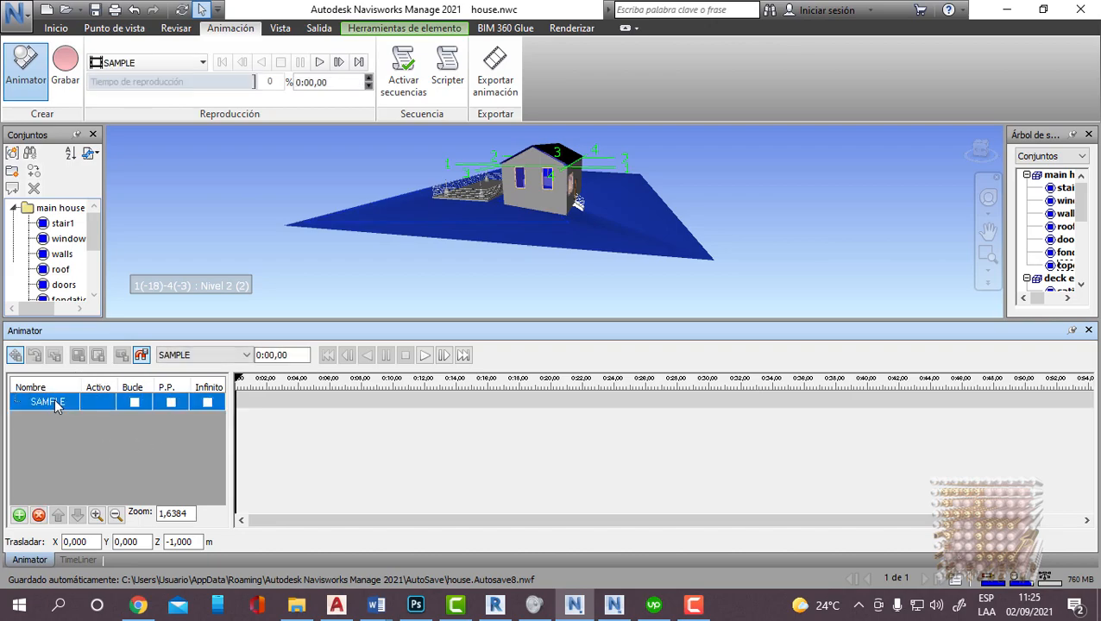
Step: Widen the Conjuntos window enough to read the full selection set names
{"action": "left_click", "coordinate": [95, 231]}
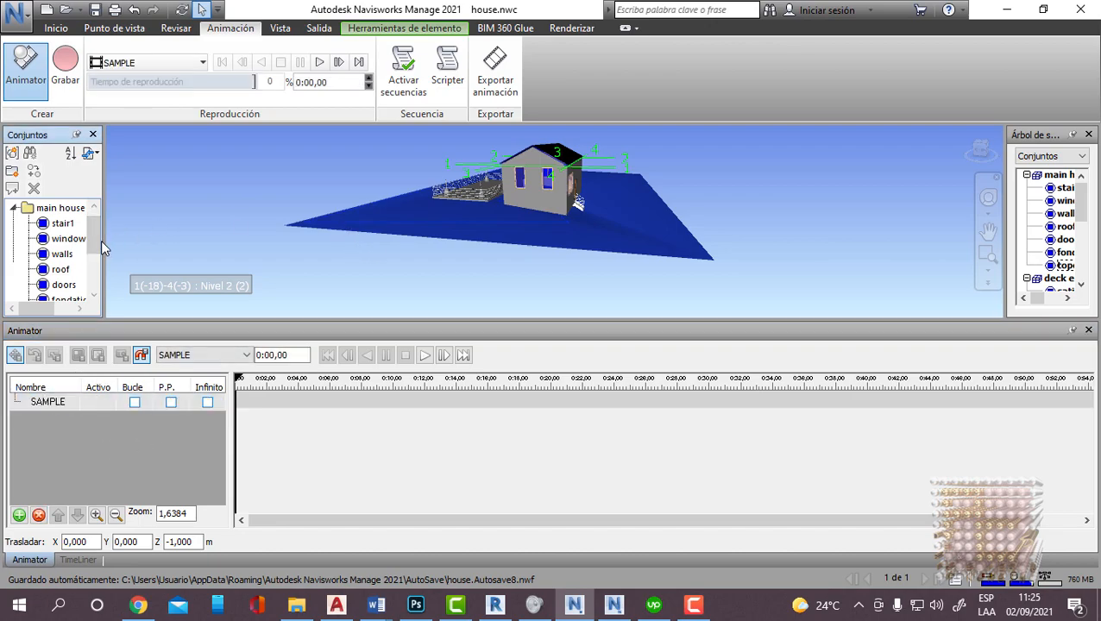
{"action": "left_click_drag", "start_coordinate": [174, 233], "coordinate": [172, 233]}
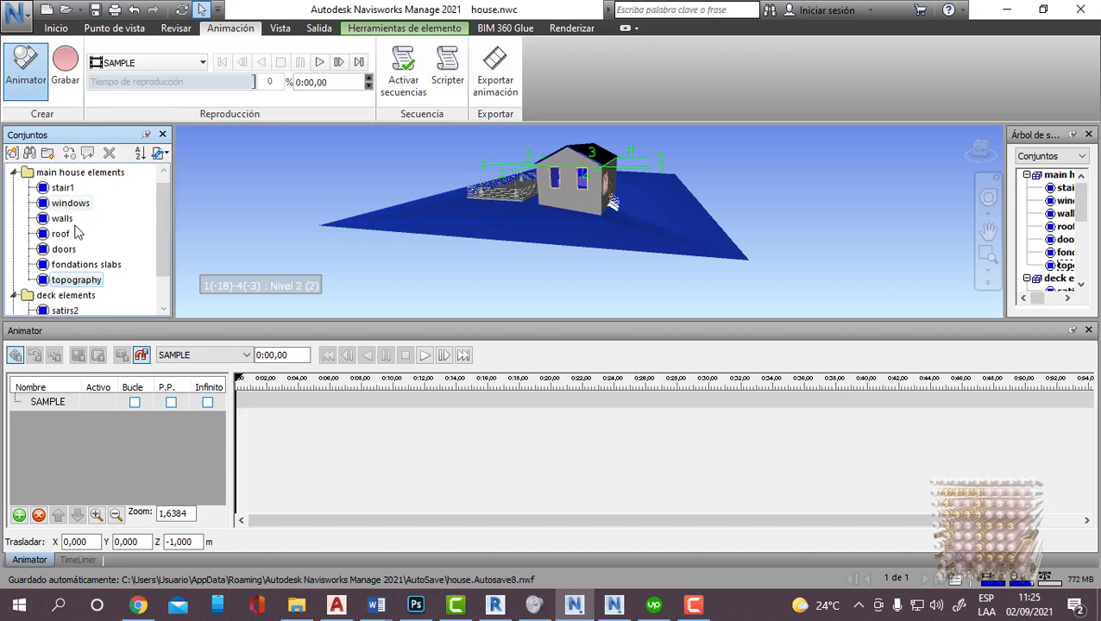
Step: Add an animation set to the SAMPLE scene from the current selection of the topography set, and name it TOPOGRAAPHY
{"action": "left_click", "coordinate": [76, 280]}
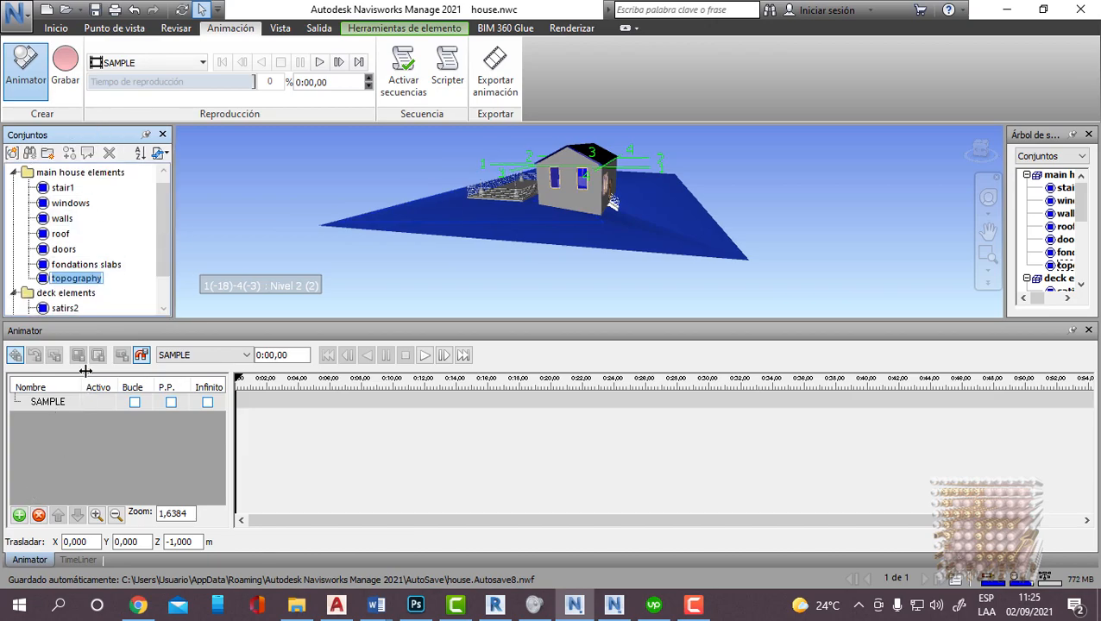
{"action": "right_click", "coordinate": [92, 281]}
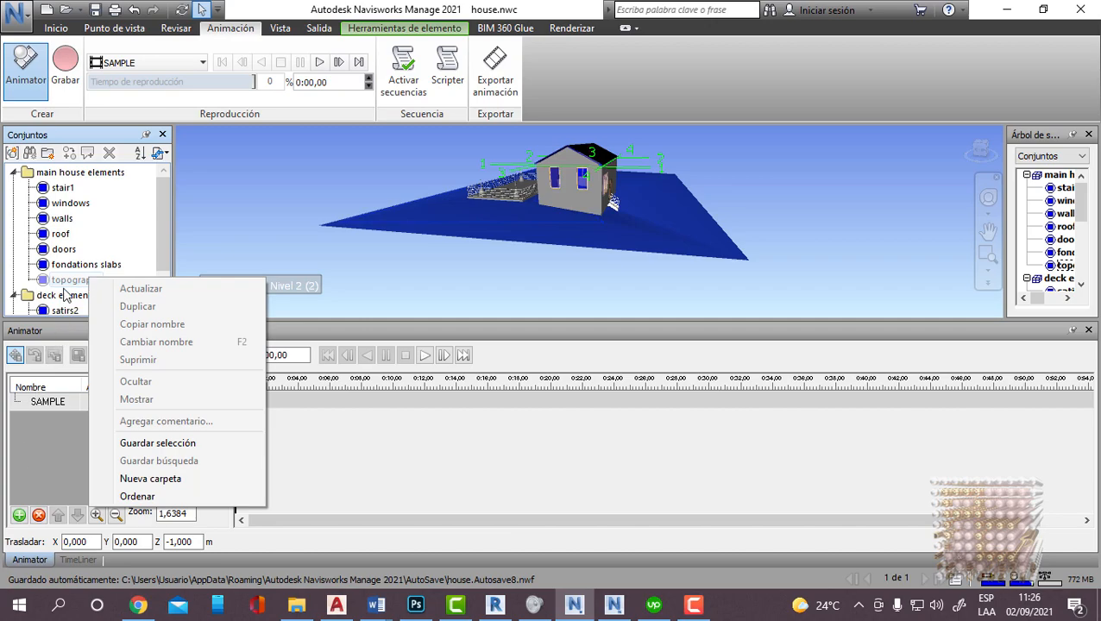
{"action": "key", "text": "Escape"}
{"action": "right_click", "coordinate": [64, 447]}
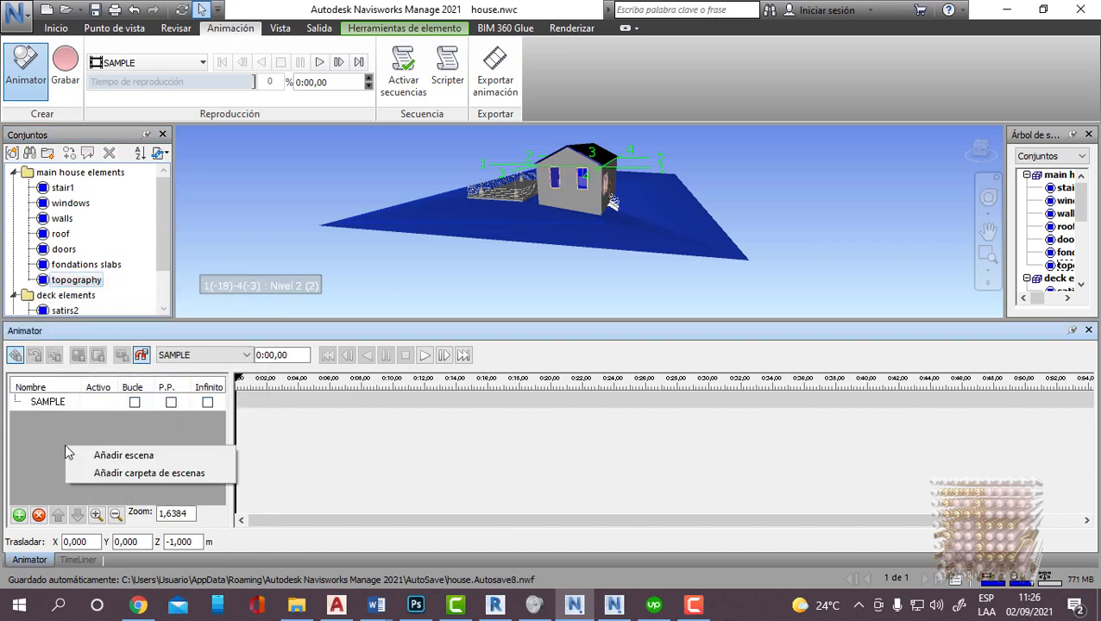
{"action": "right_click", "coordinate": [57, 402]}
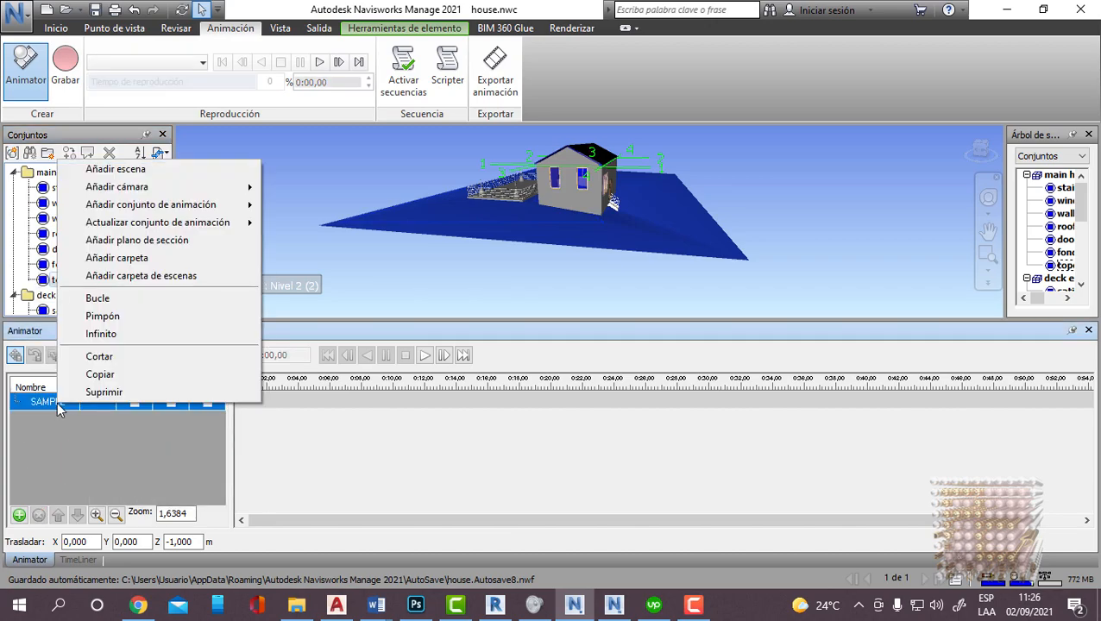
{"action": "mouse_move", "coordinate": [224, 207]}
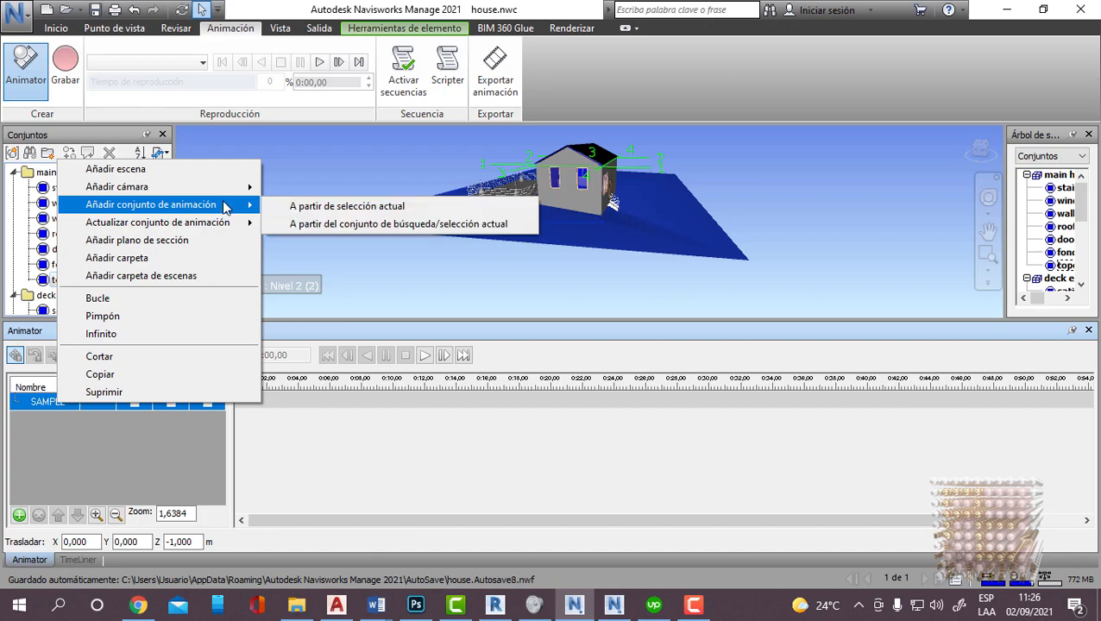
{"action": "left_click", "coordinate": [332, 206]}
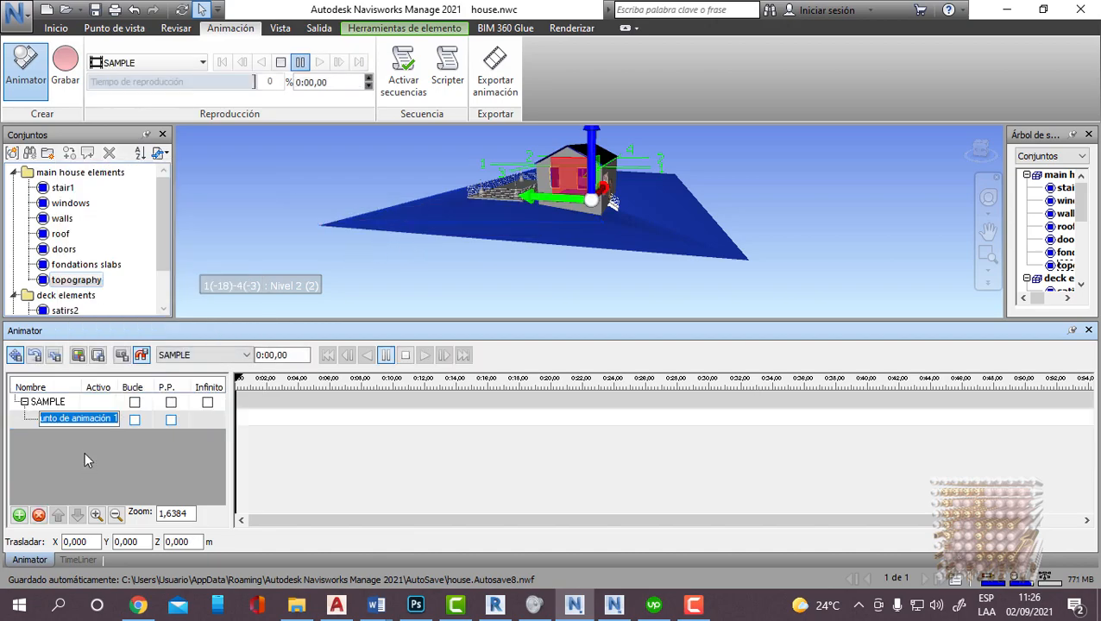
{"action": "type", "text": "TOPOGRAAP"}
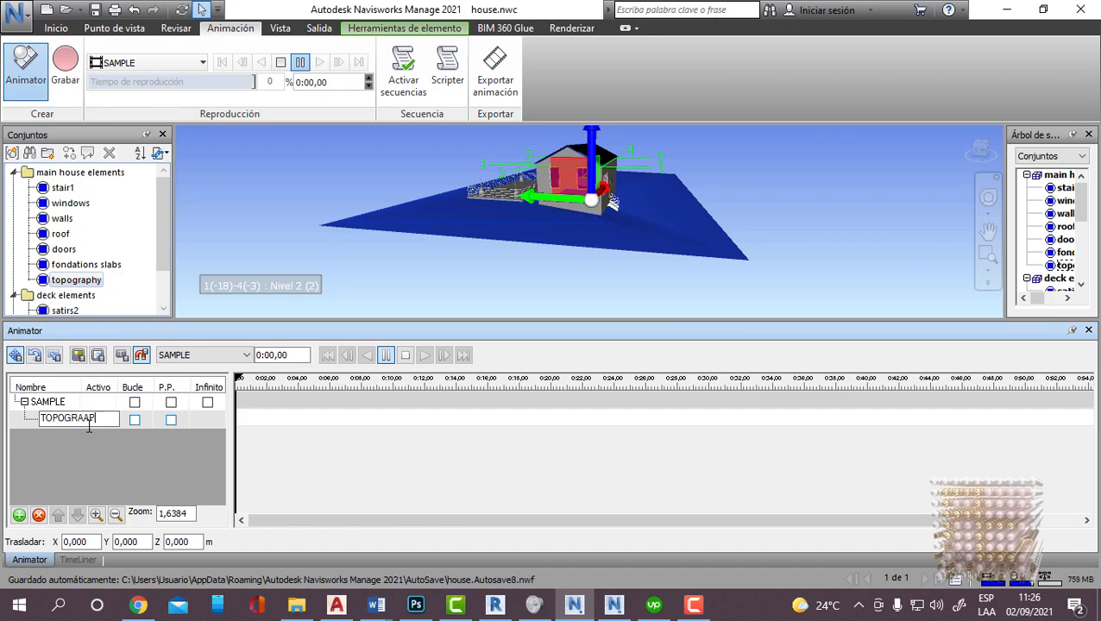
{"action": "type", "text": "HY"}
{"action": "left_click", "coordinate": [145, 452]}
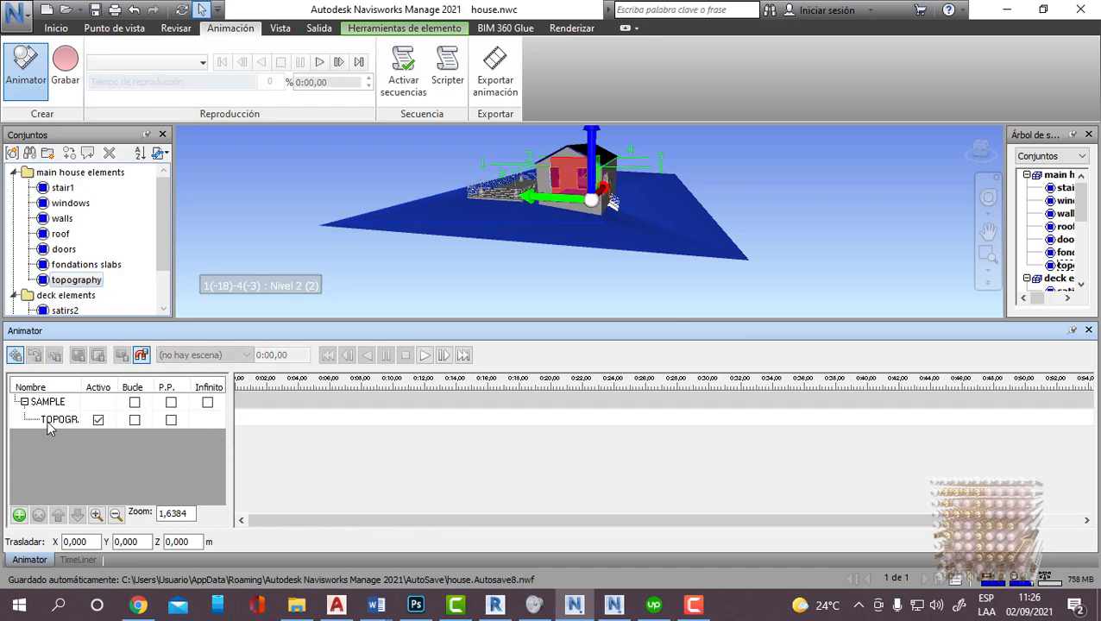
Step: Capture a keyframe for the topography animation set at 0:00,00
{"action": "left_click", "coordinate": [78, 420]}
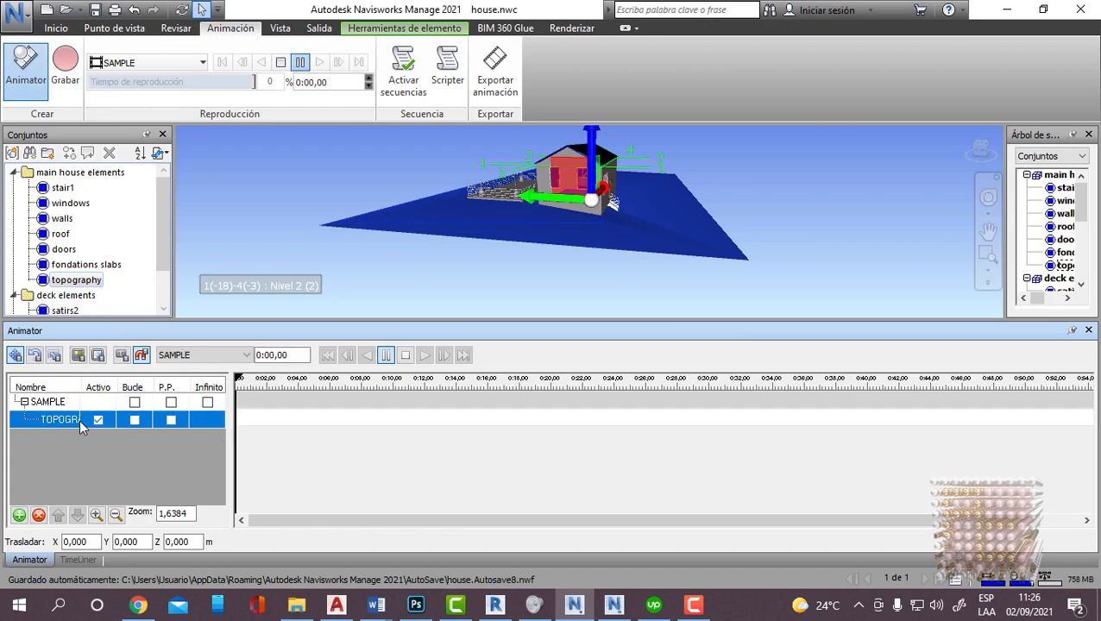
{"action": "left_click", "coordinate": [124, 356]}
{"action": "left_click", "coordinate": [238, 419]}
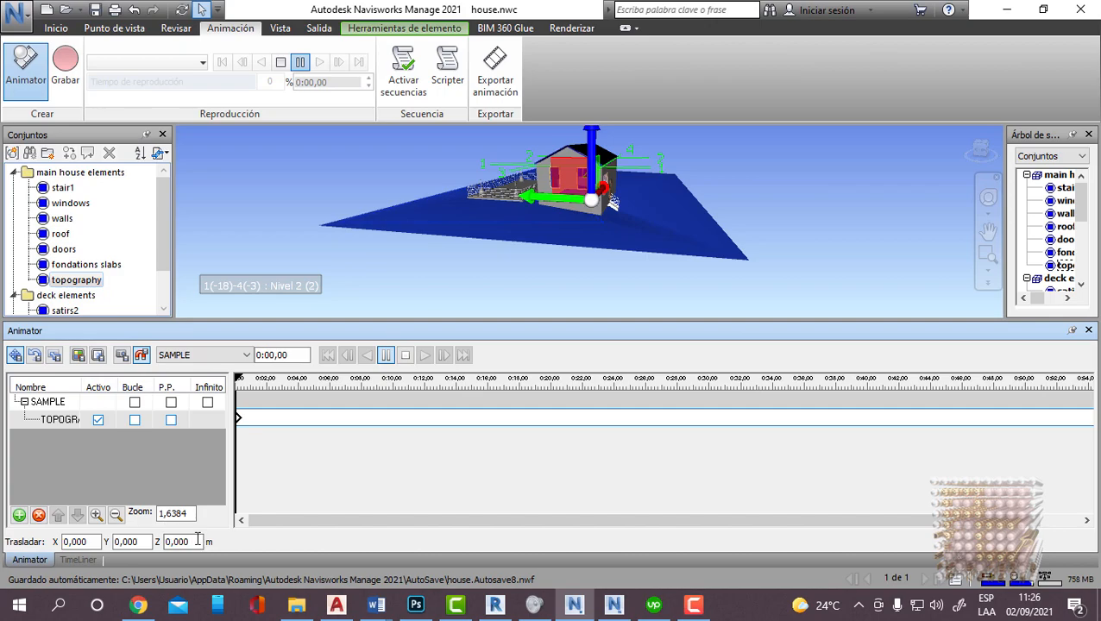
Step: Try to set the Z translation of the topography set's first keyframe to -10 m directly in the Animator
{"action": "left_click", "coordinate": [164, 541]}
{"action": "key", "text": "BackSpace"}
{"action": "type", "text": "-10"}
{"action": "left_click", "coordinate": [155, 484]}
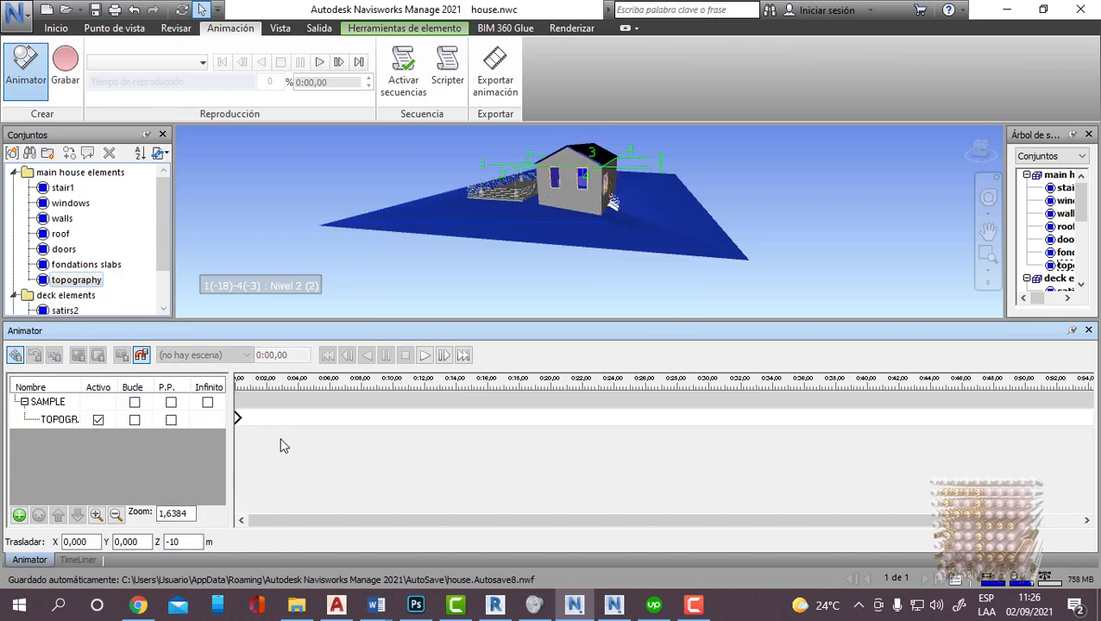
Step: Move the scene time to 0:02,00 and capture a second keyframe for the topography animation set
{"action": "left_click", "coordinate": [239, 418]}
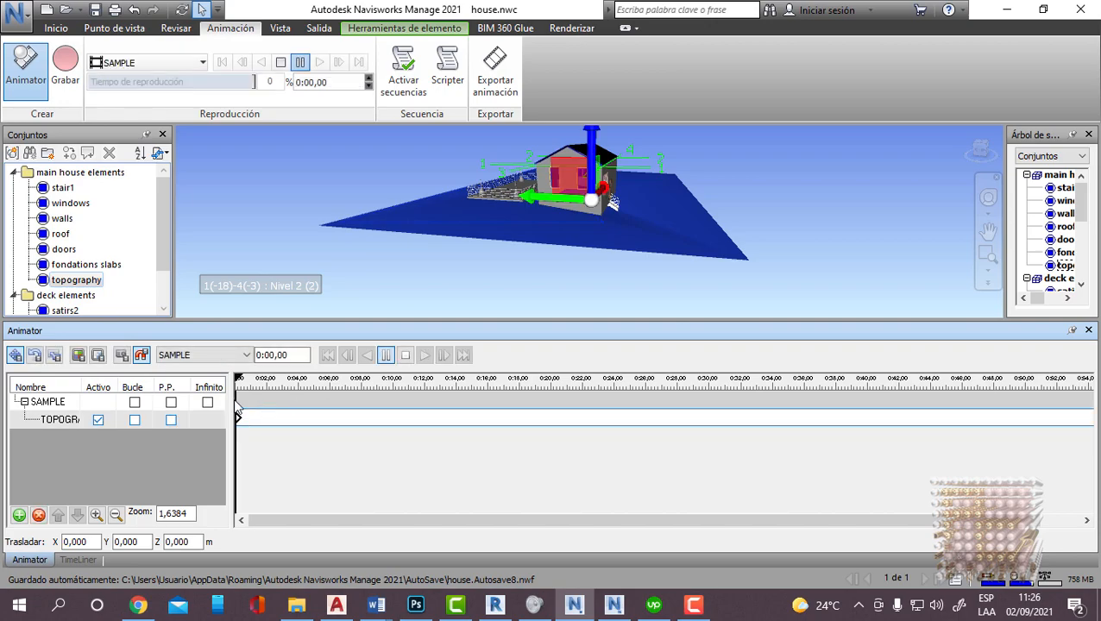
{"action": "left_click", "coordinate": [299, 358]}
{"action": "left_click_drag", "start_coordinate": [275, 355], "coordinate": [271, 355]}
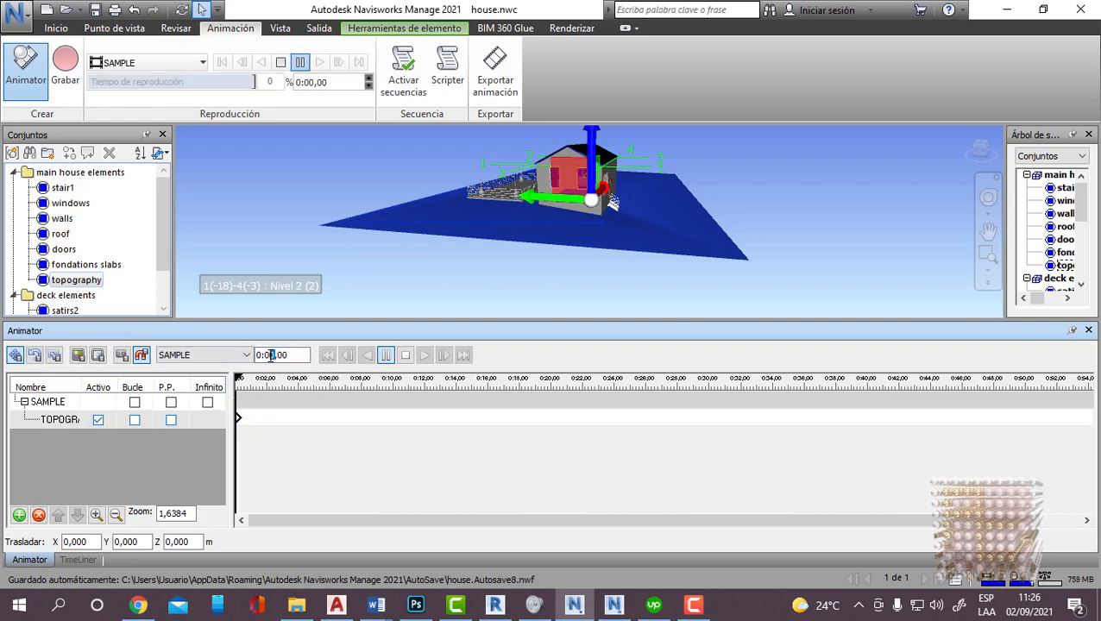
{"action": "type", "text": "5"}
{"action": "key", "text": "Return"}
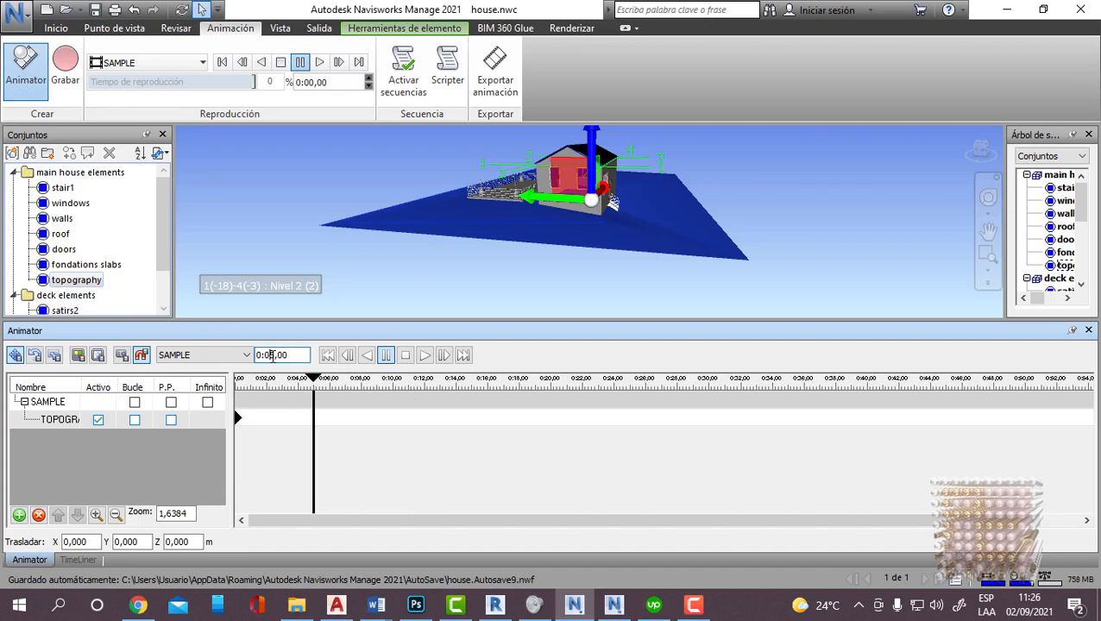
{"action": "key", "text": "Return"}
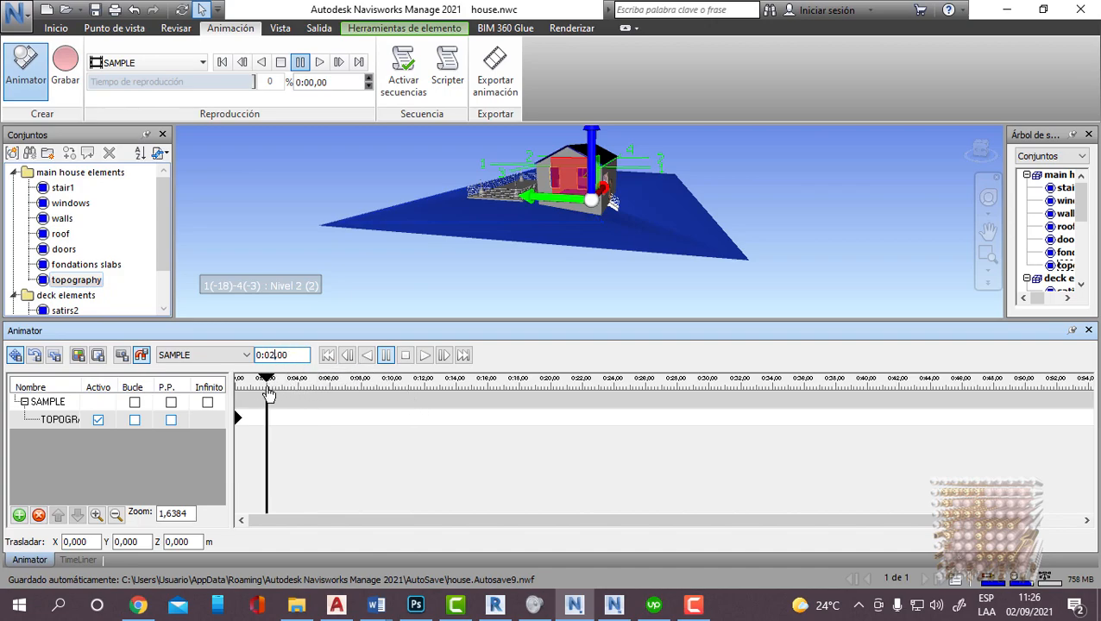
{"action": "left_click", "coordinate": [122, 355]}
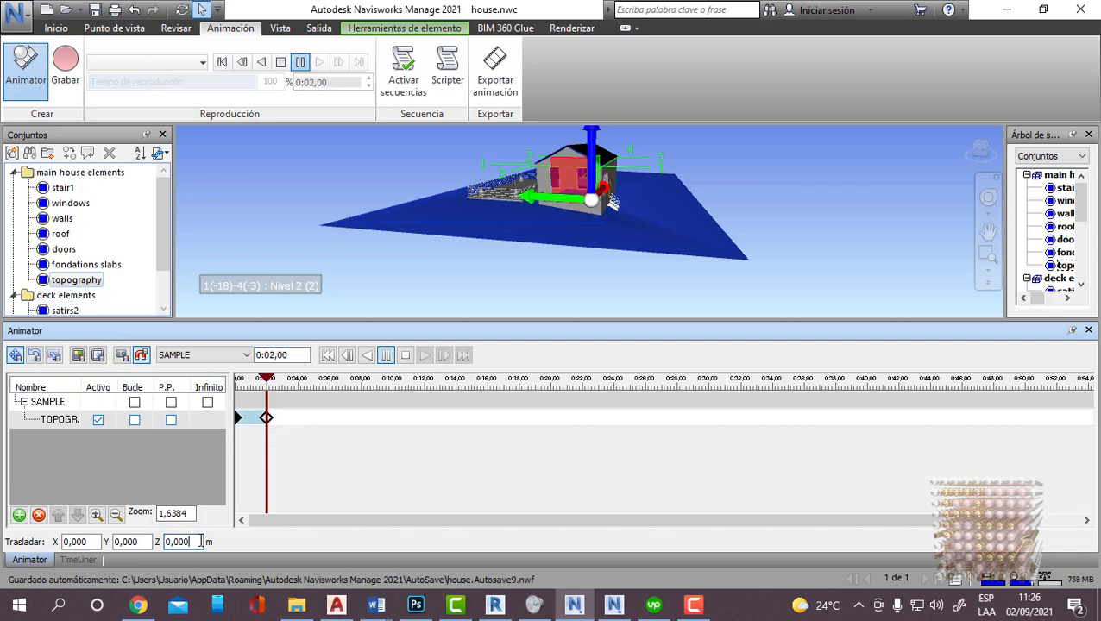
Step: Play the SAMPLE scene to check the topography movement between its two keyframes
{"action": "left_click_drag", "start_coordinate": [269, 379], "coordinate": [461, 380]}
{"action": "left_click", "coordinate": [425, 356]}
{"action": "left_click", "coordinate": [425, 356]}
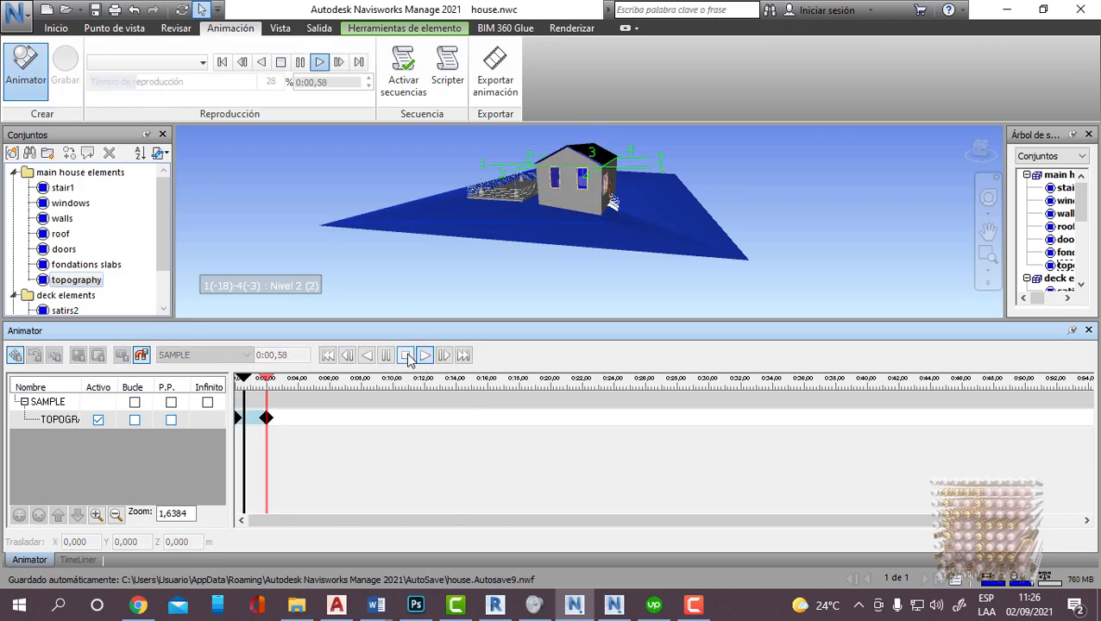
{"action": "left_click", "coordinate": [406, 356]}
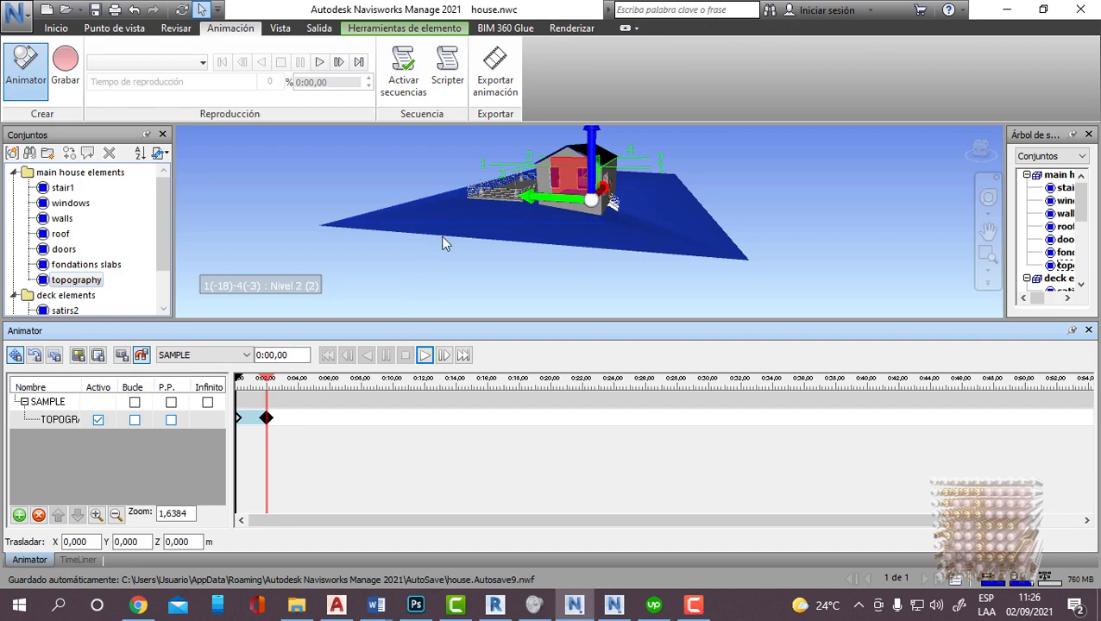
{"action": "left_click", "coordinate": [424, 355]}
{"action": "left_click", "coordinate": [242, 425]}
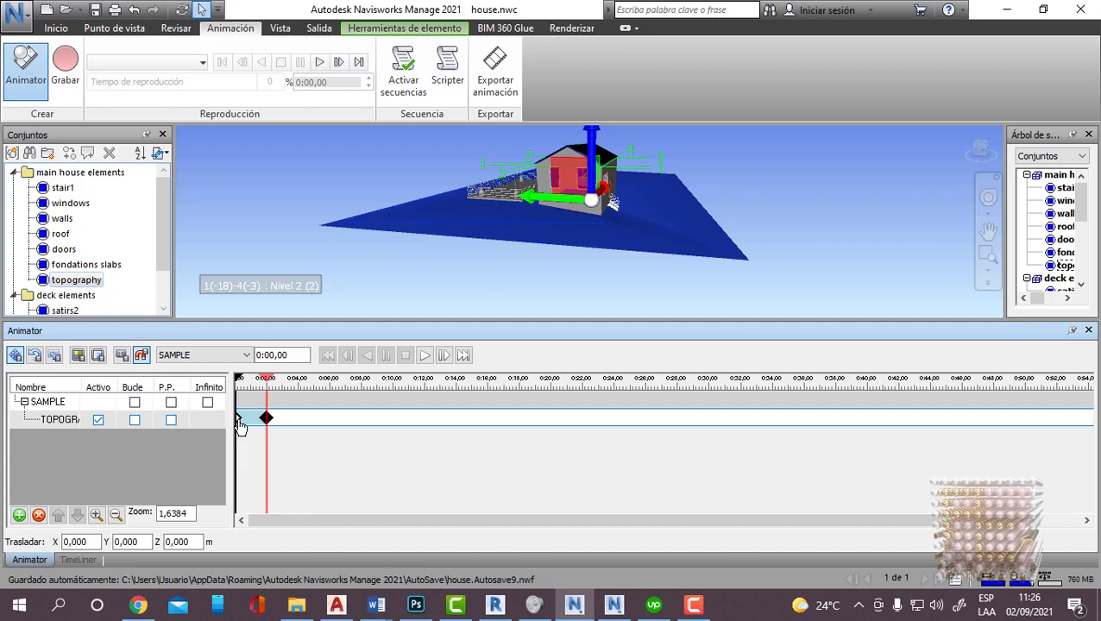
{"action": "left_click", "coordinate": [162, 542]}
{"action": "type", "text": "-"}
{"action": "key", "text": "BackSpace"}
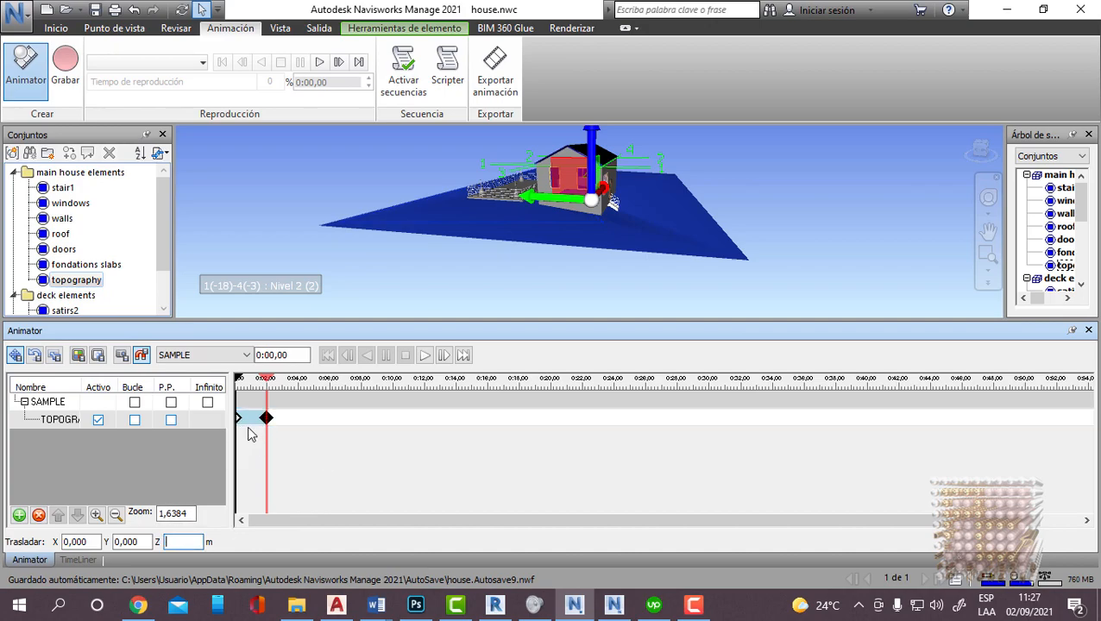
Step: Edit the topography set's keyframe at 0:00,00 to translate it -10 m in Z, and play the scene
{"action": "right_click", "coordinate": [238, 421]}
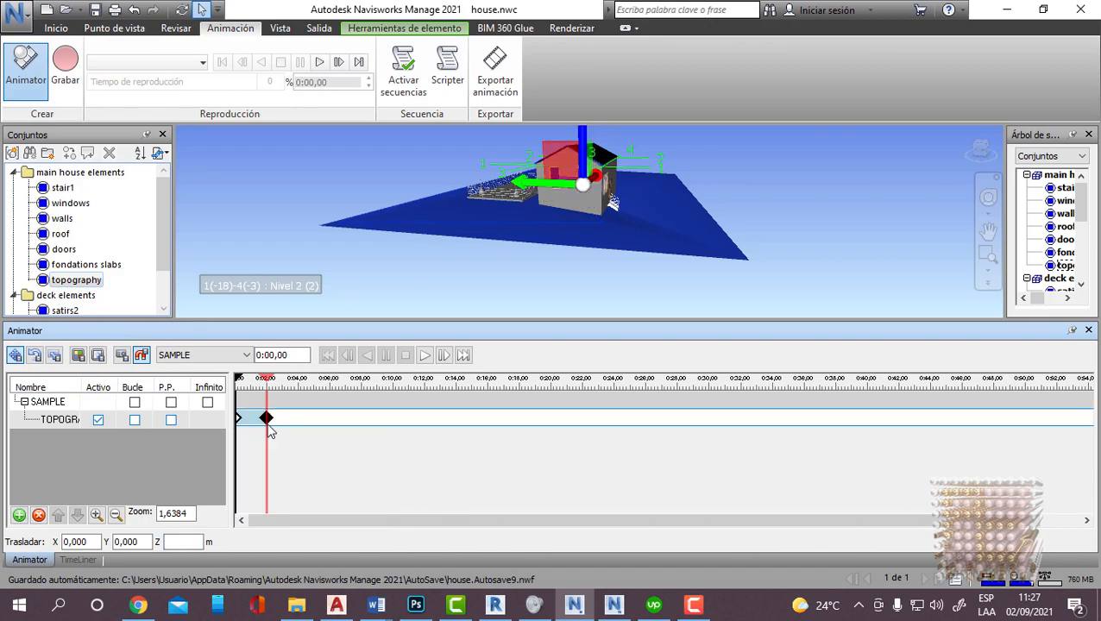
{"action": "left_click", "coordinate": [277, 425]}
{"action": "left_click", "coordinate": [666, 214]}
{"action": "type", "text": "-10"}
{"action": "left_click", "coordinate": [541, 411]}
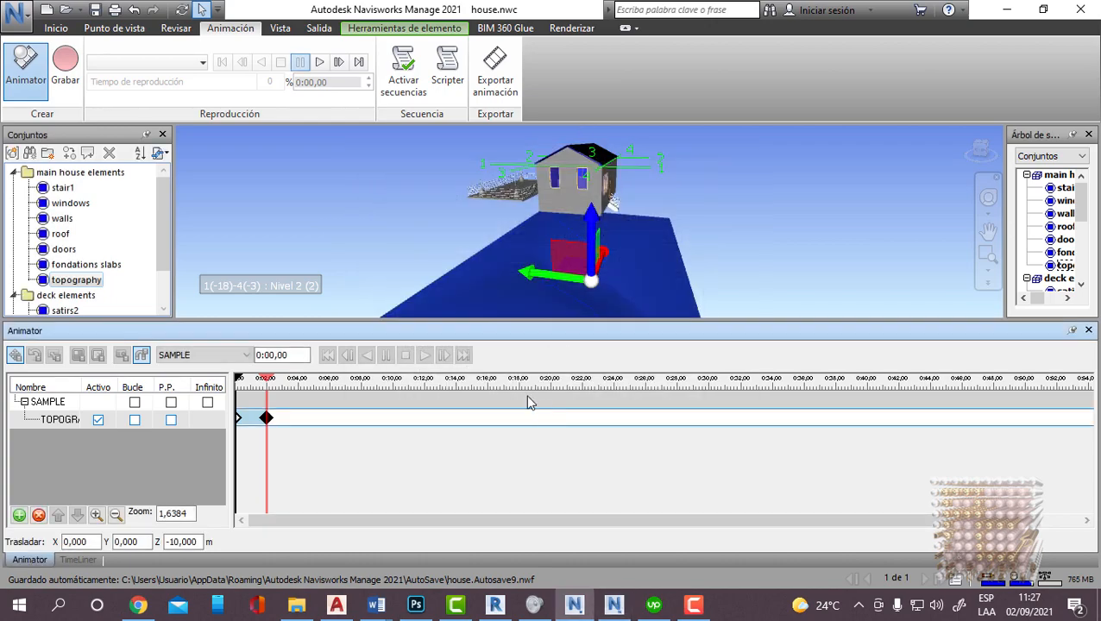
{"action": "left_click", "coordinate": [425, 356]}
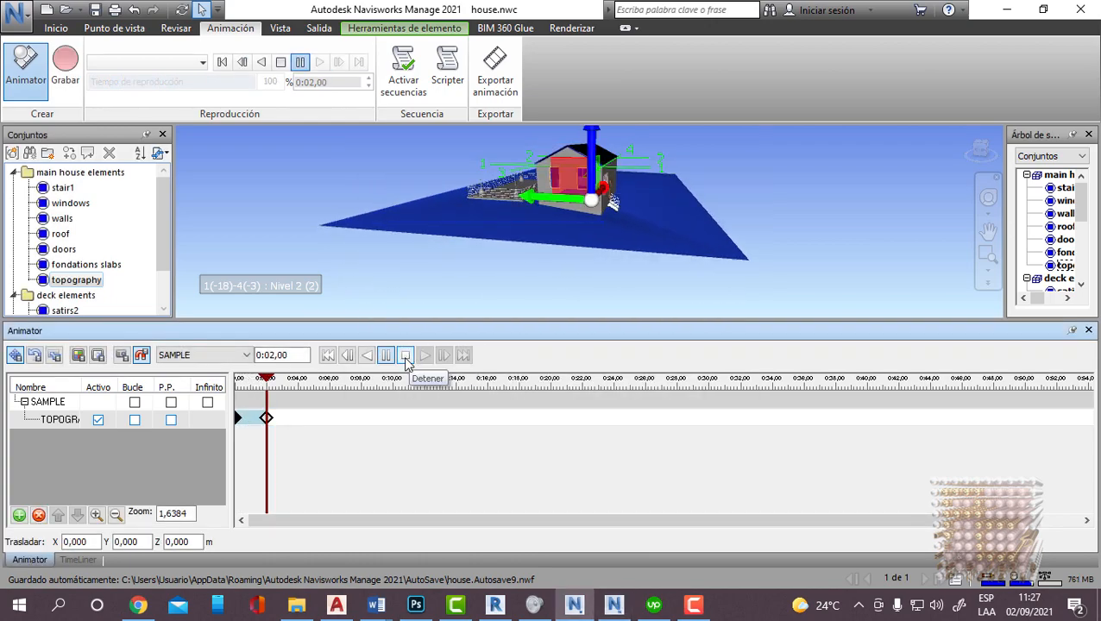
Step: Select the walls set and add it to the SAMPLE scene as an animation set from the current selection, named WALLS
{"action": "left_click", "coordinate": [62, 220]}
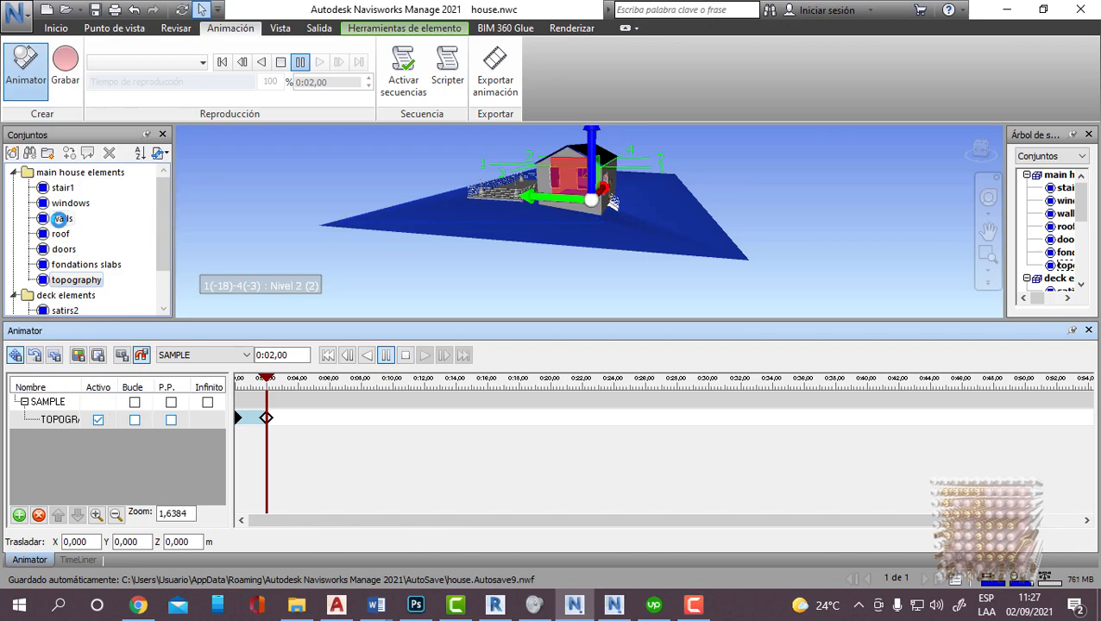
{"action": "right_click", "coordinate": [60, 403]}
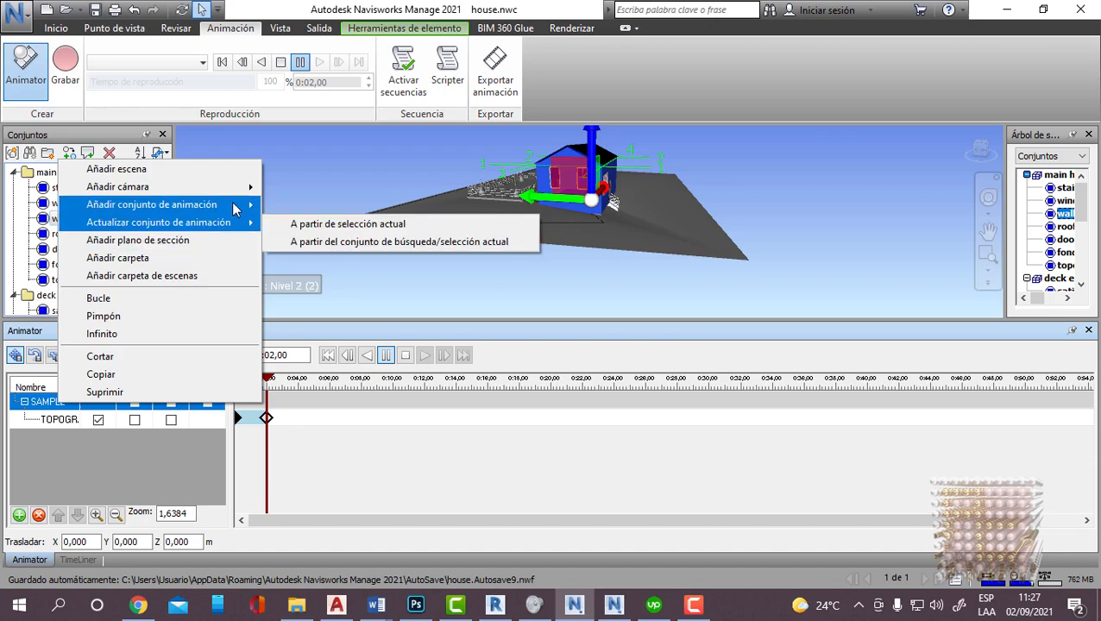
{"action": "mouse_move", "coordinate": [234, 209]}
{"action": "left_click", "coordinate": [328, 206]}
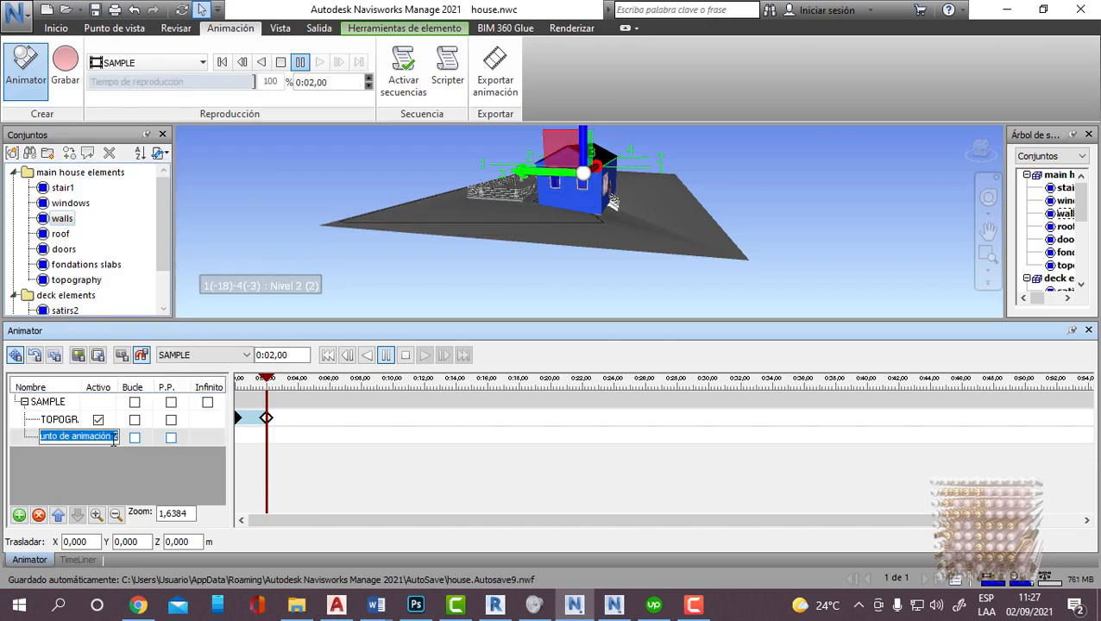
{"action": "type", "text": "WALLS"}
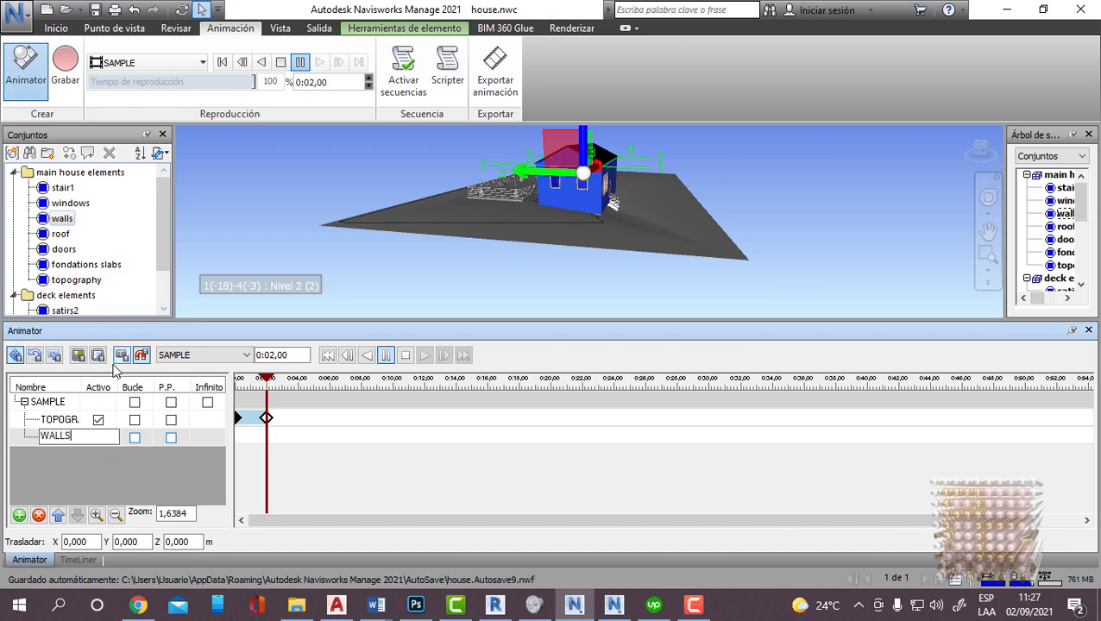
Step: Capture keyframes for the WALLS animation set at 0:02,00 and 0:04,00
{"action": "left_click", "coordinate": [122, 354]}
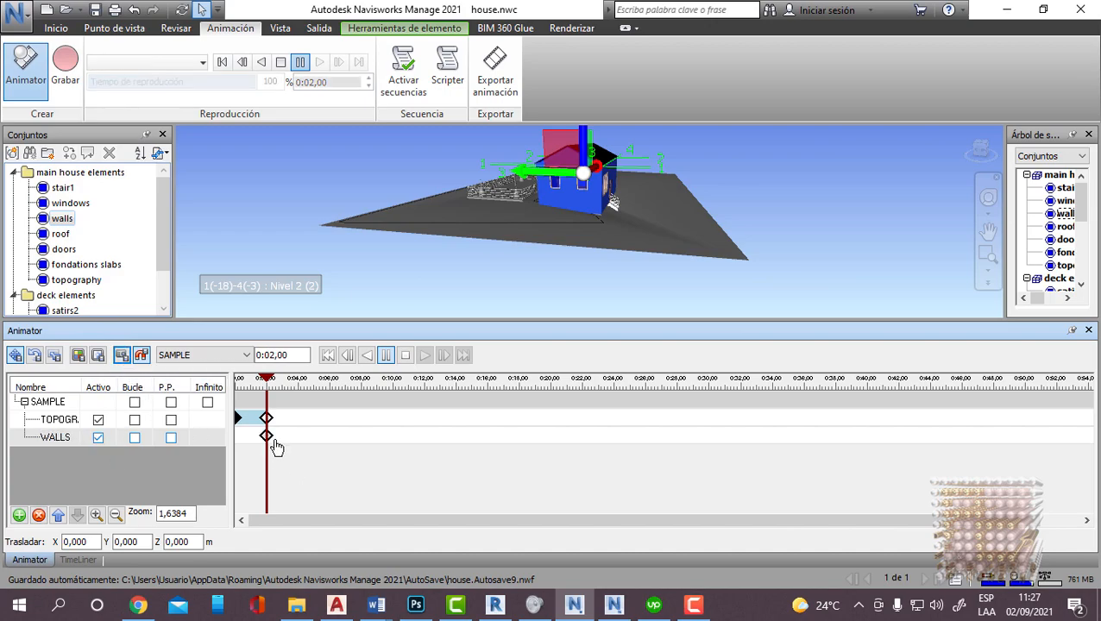
{"action": "left_click", "coordinate": [271, 355]}
{"action": "type", "text": "4"}
{"action": "key", "text": "Return"}
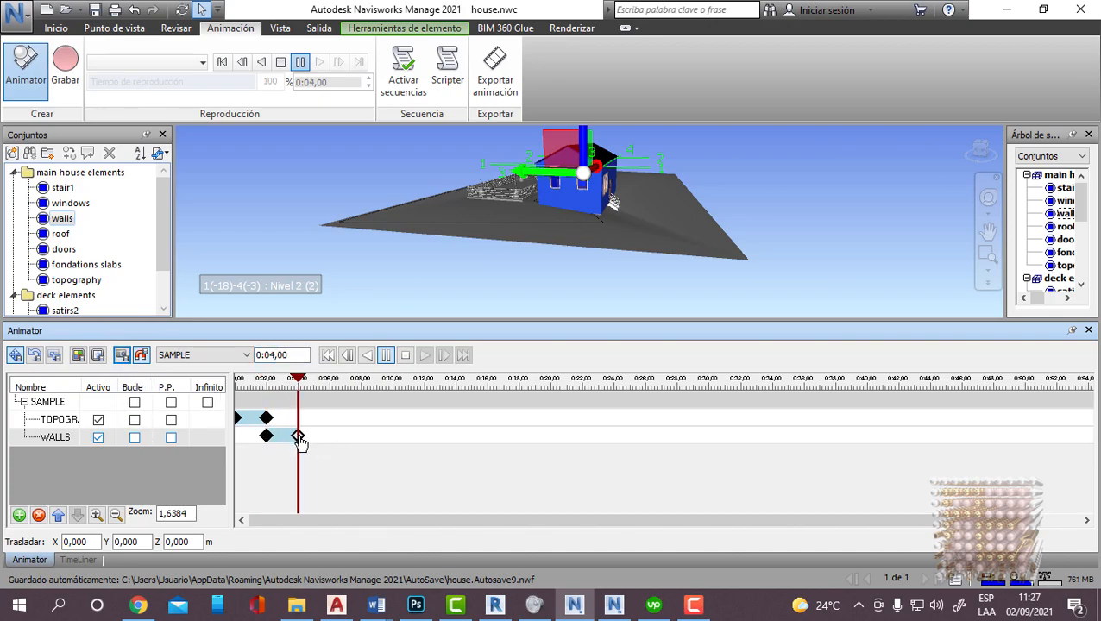
Step: Edit the WALLS keyframe at 0:02,00 to translate the walls 5 m in Z
{"action": "left_click", "coordinate": [267, 436]}
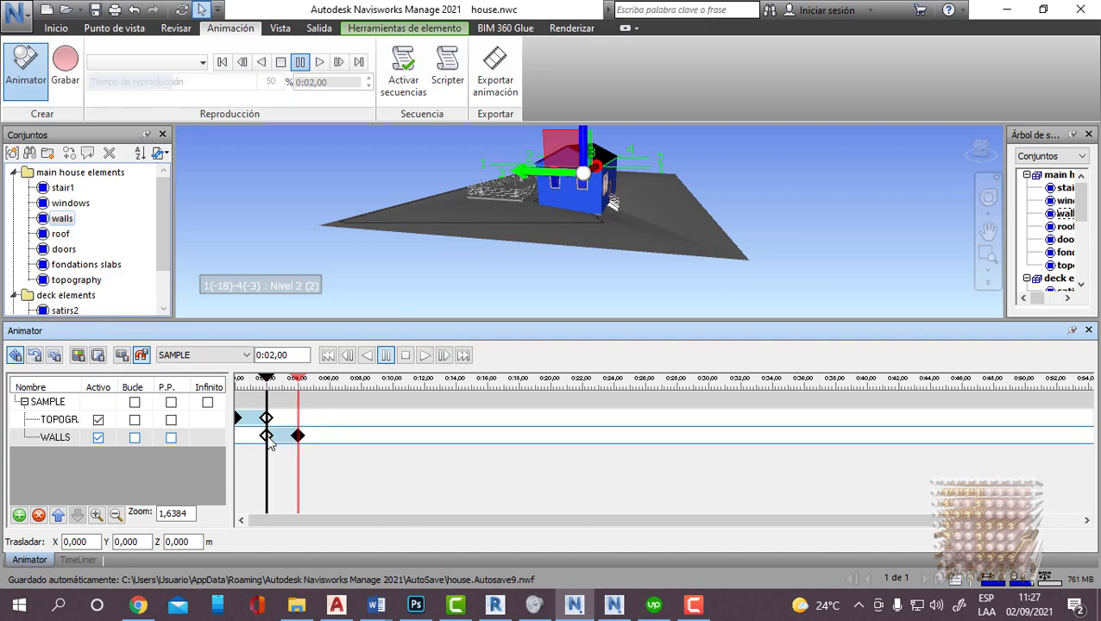
{"action": "right_click", "coordinate": [268, 438]}
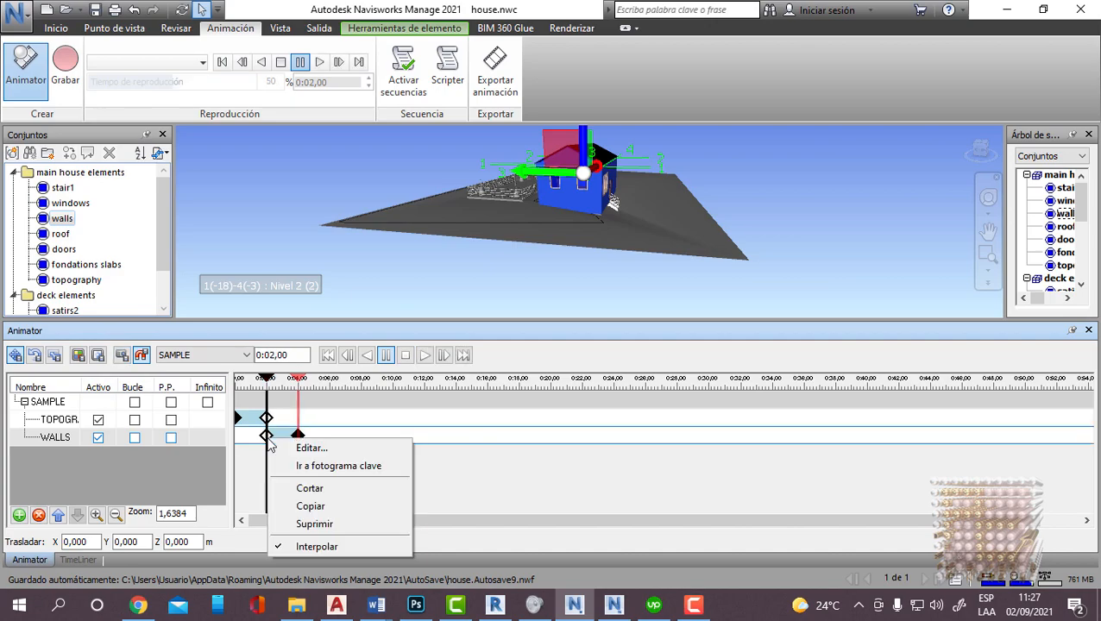
{"action": "left_click", "coordinate": [309, 448]}
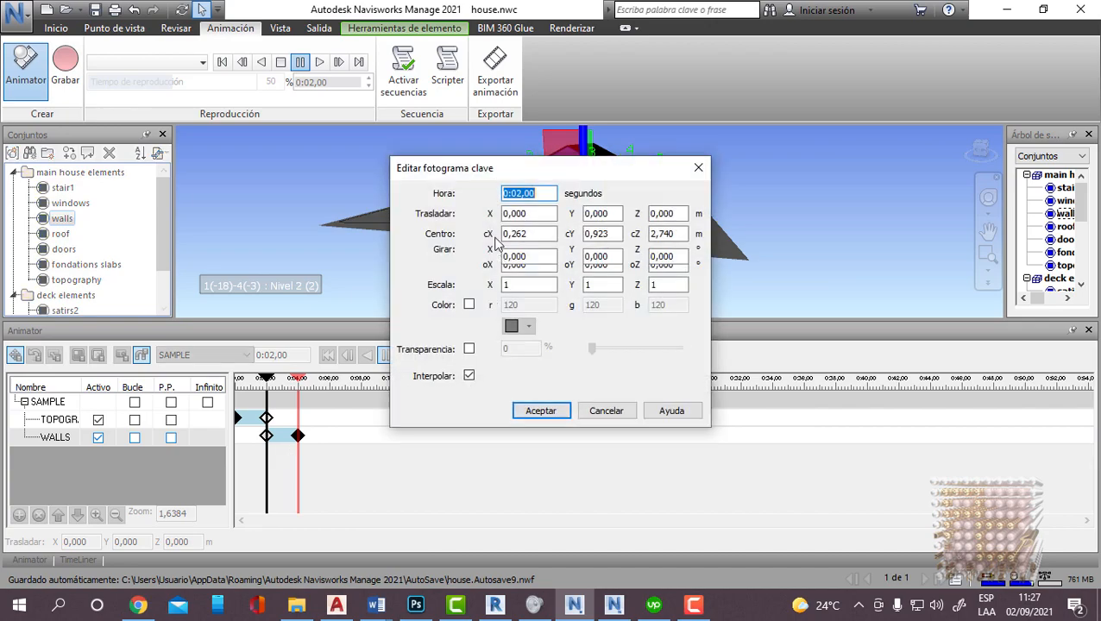
{"action": "left_click_drag", "start_coordinate": [679, 214], "coordinate": [641, 215]}
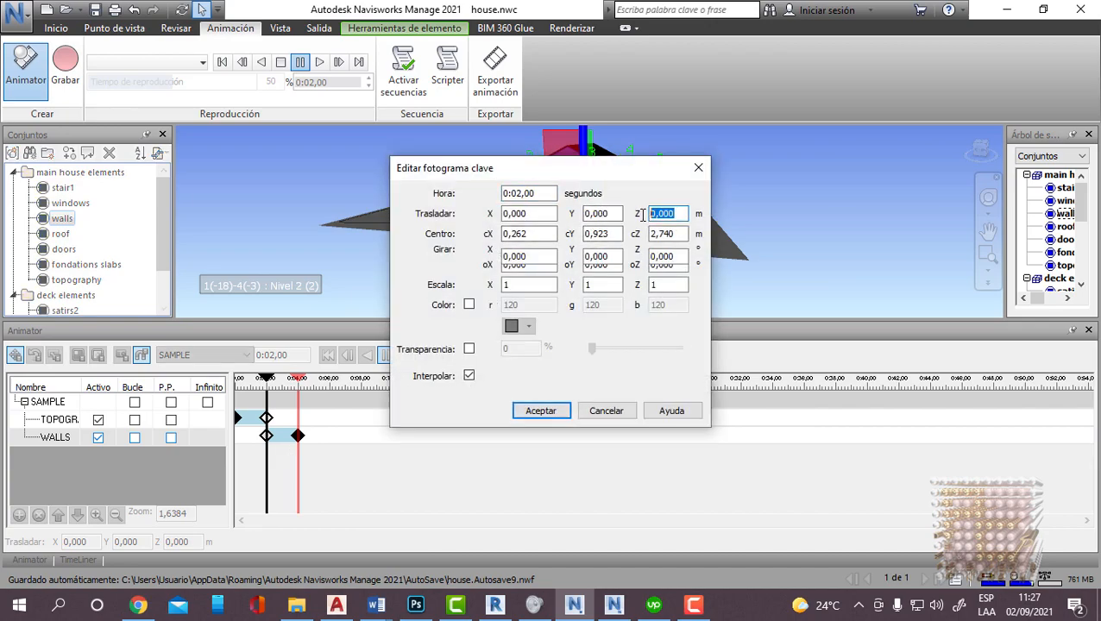
{"action": "type", "text": "5"}
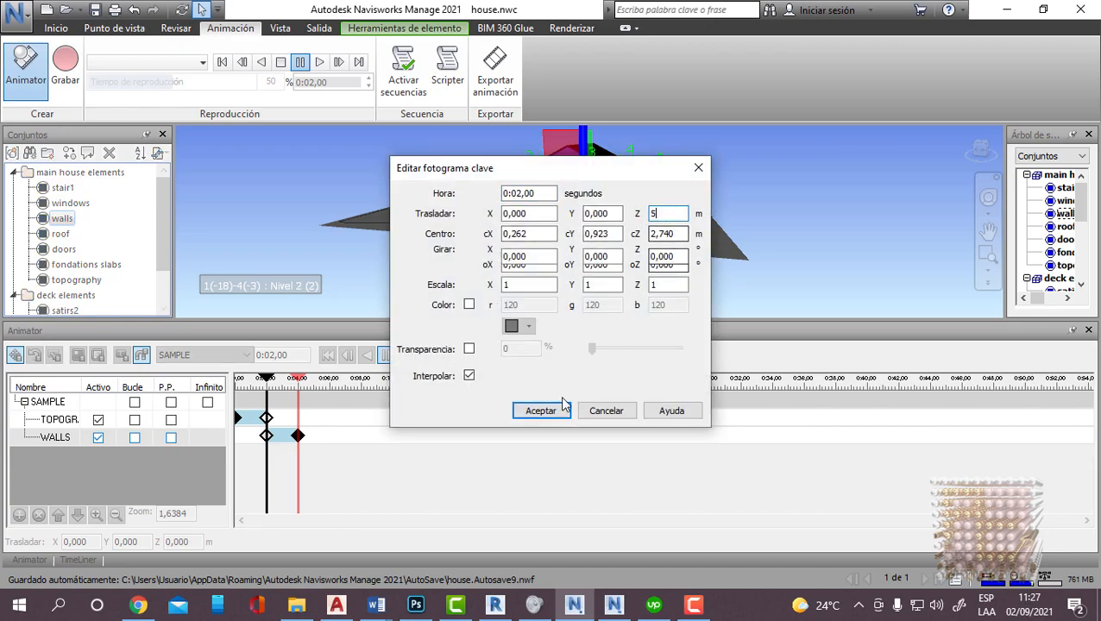
{"action": "left_click", "coordinate": [541, 411]}
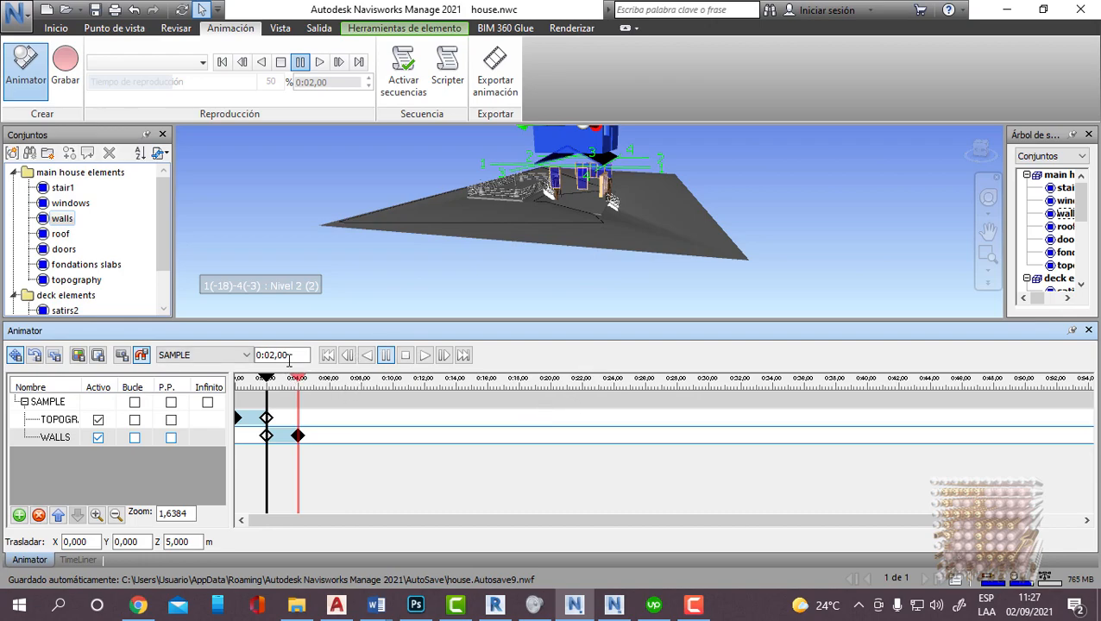
Step: Play the SAMPLE scene from the start, and add a camera to it from the current viewpoint animation
{"action": "left_click", "coordinate": [329, 357]}
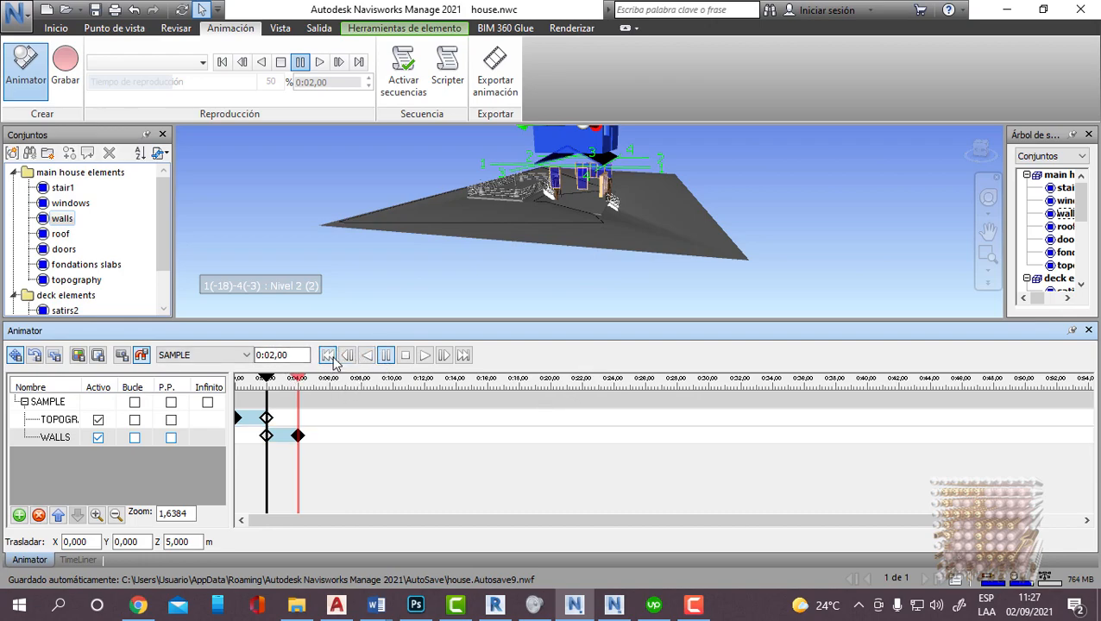
{"action": "left_click", "coordinate": [426, 356]}
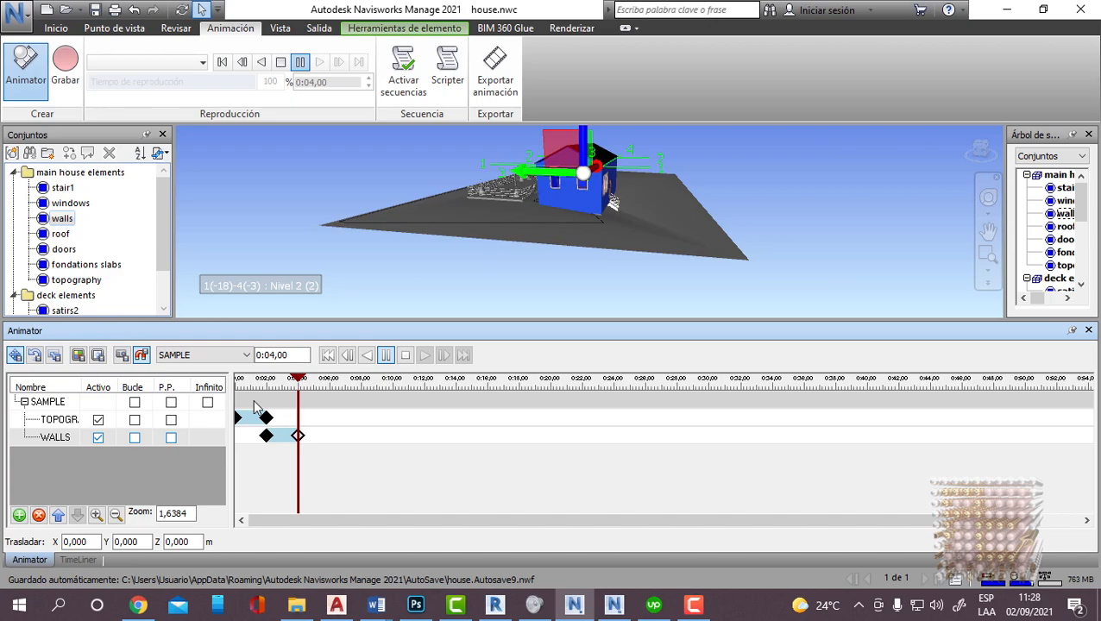
{"action": "right_click", "coordinate": [54, 406]}
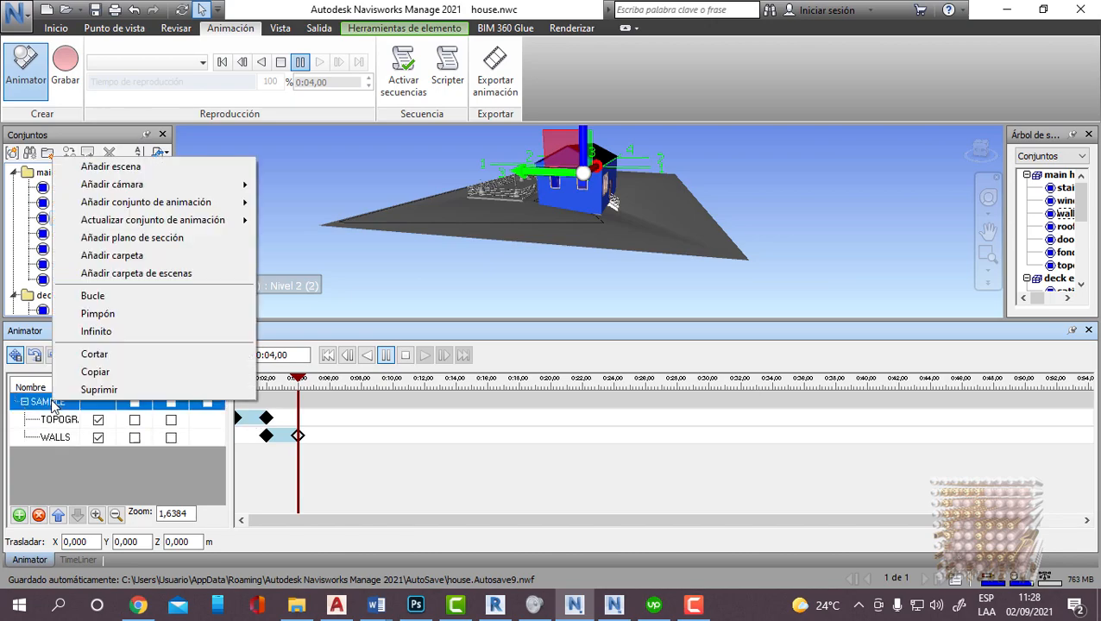
{"action": "mouse_move", "coordinate": [164, 185]}
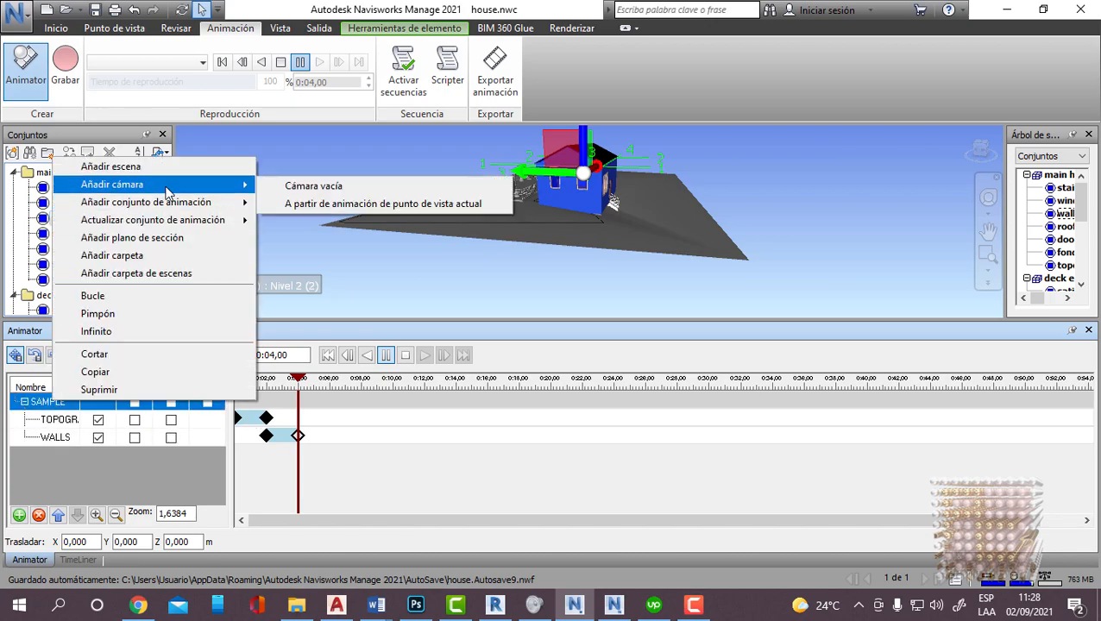
{"action": "left_click", "coordinate": [335, 207]}
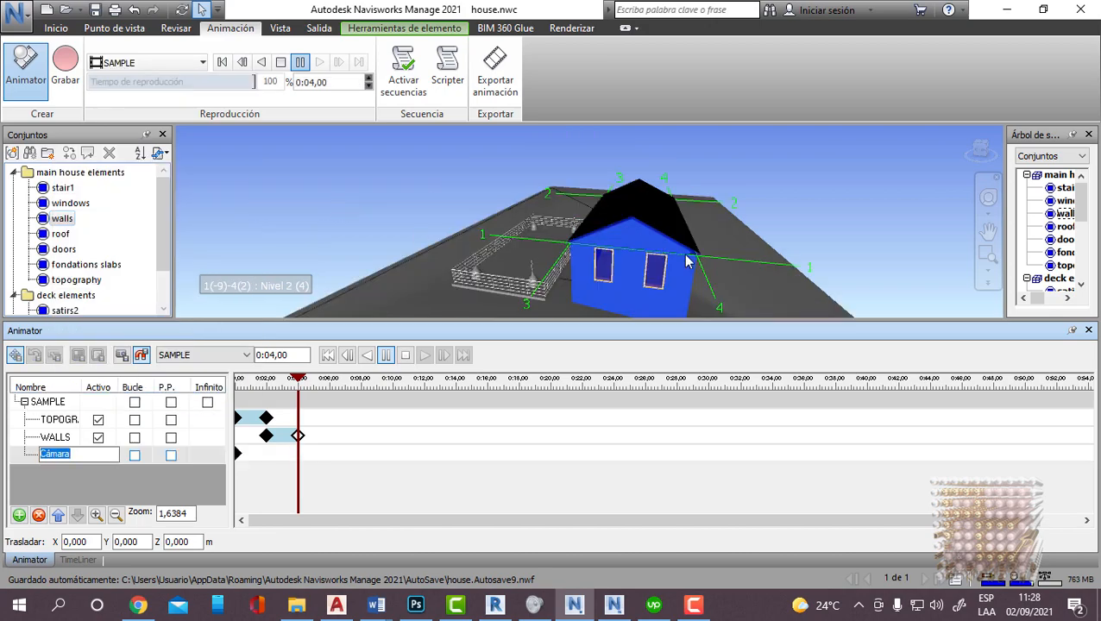
{"action": "left_click", "coordinate": [186, 493]}
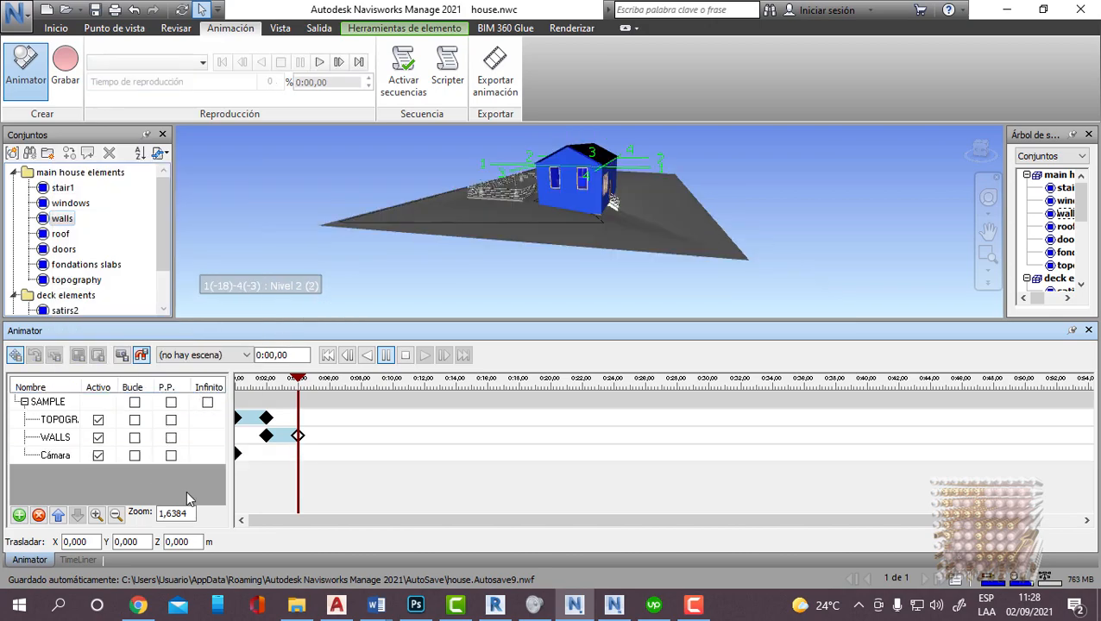
Step: Capture a second camera keyframe at 0:05,00 with the view orbited around to the entrance door side of the house
{"action": "left_click", "coordinate": [239, 458]}
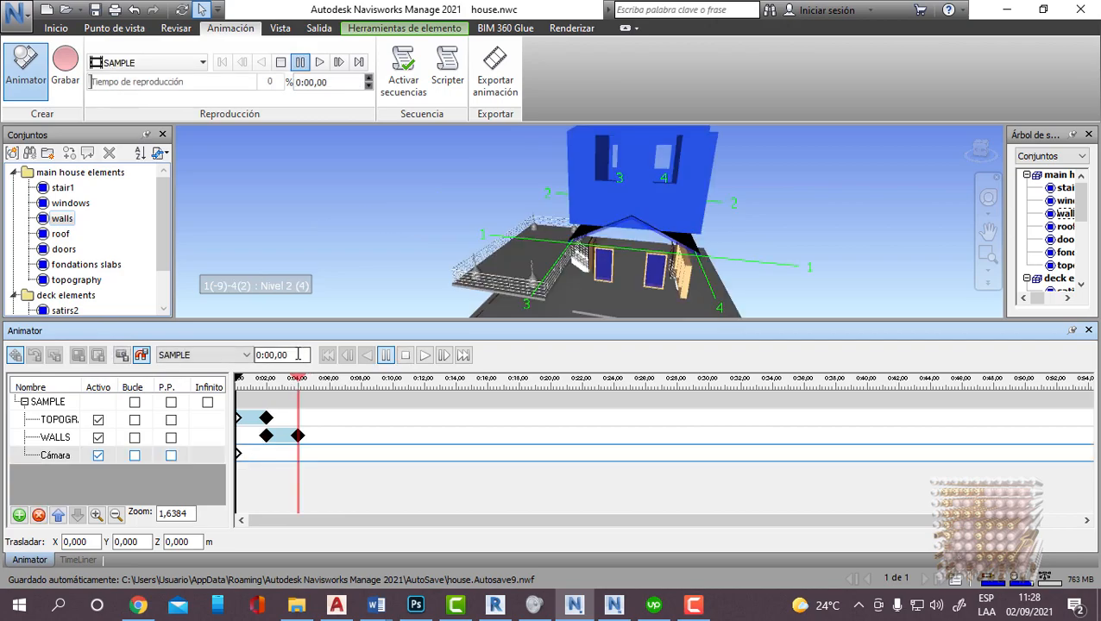
{"action": "left_click", "coordinate": [270, 355]}
{"action": "type", "text": "5"}
{"action": "key", "text": "Return"}
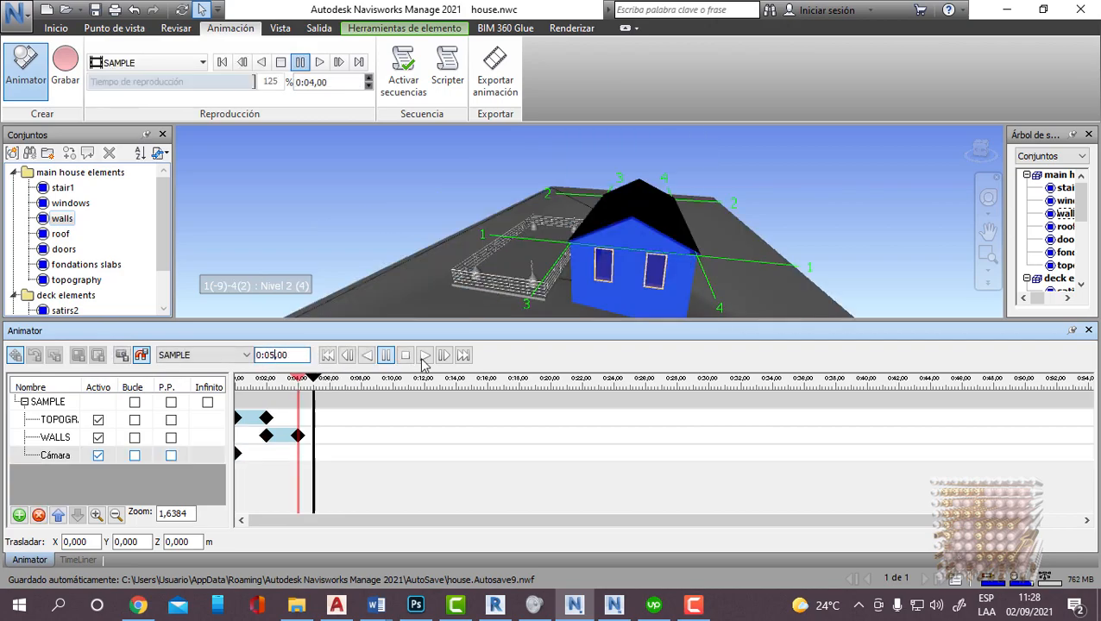
{"action": "middle_click_drag", "start_coordinate": [724, 253], "coordinate": [548, 269], "text": "shift"}
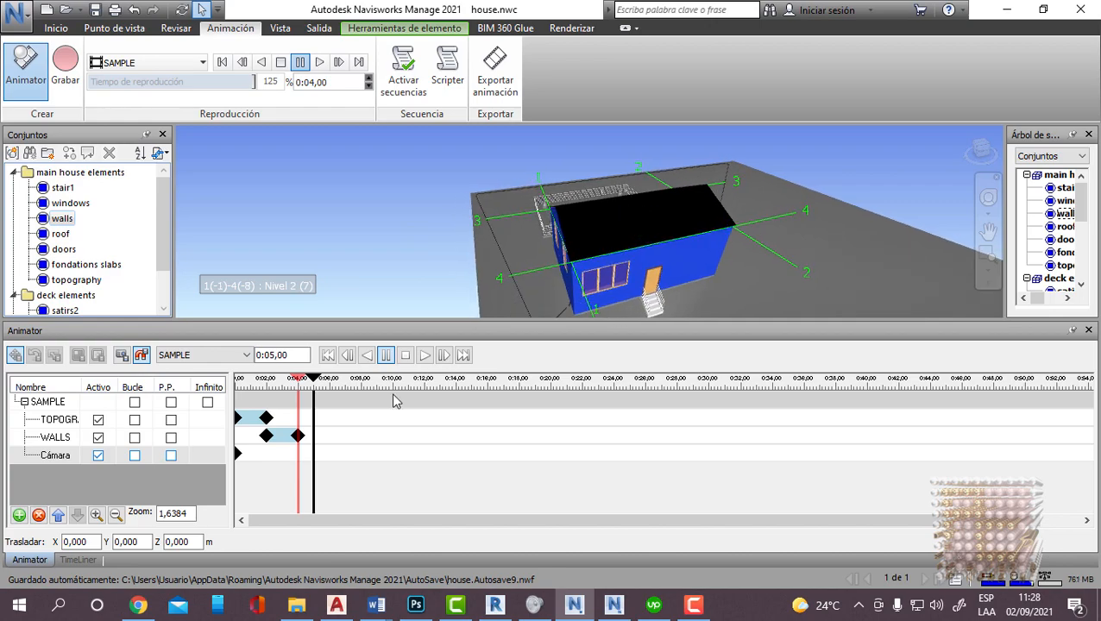
{"action": "left_click", "coordinate": [122, 356]}
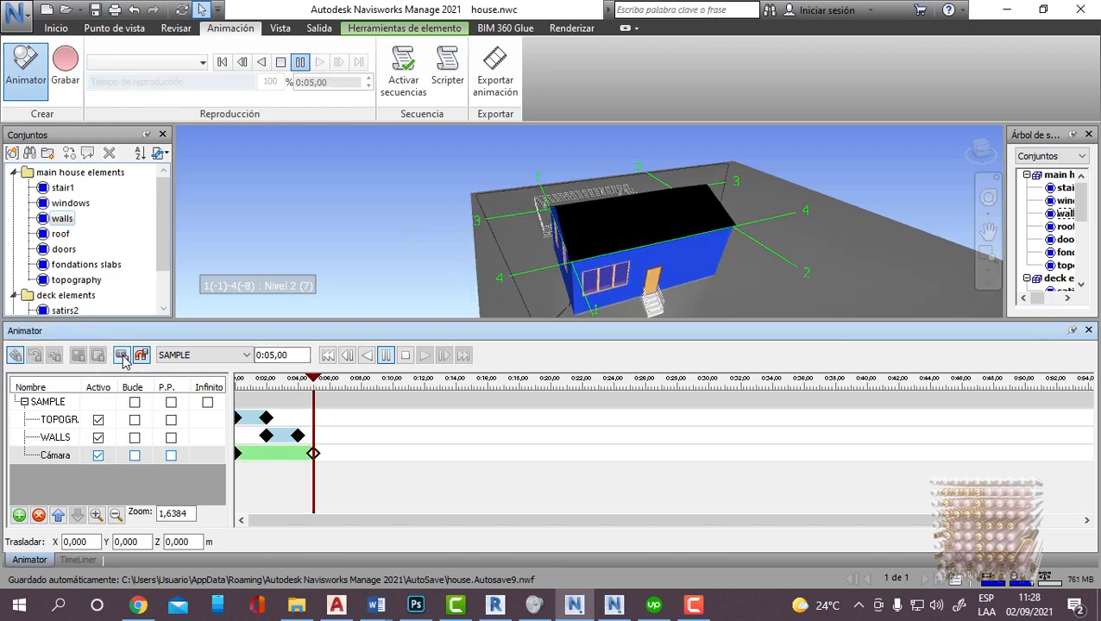
{"action": "right_click", "coordinate": [315, 455]}
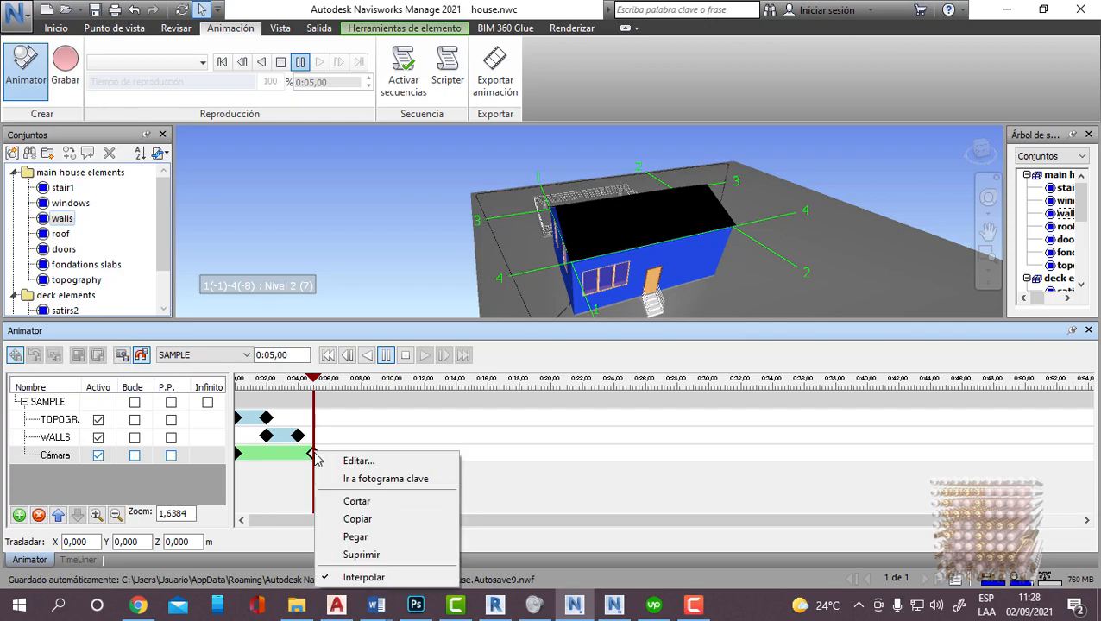
{"action": "left_click", "coordinate": [371, 220]}
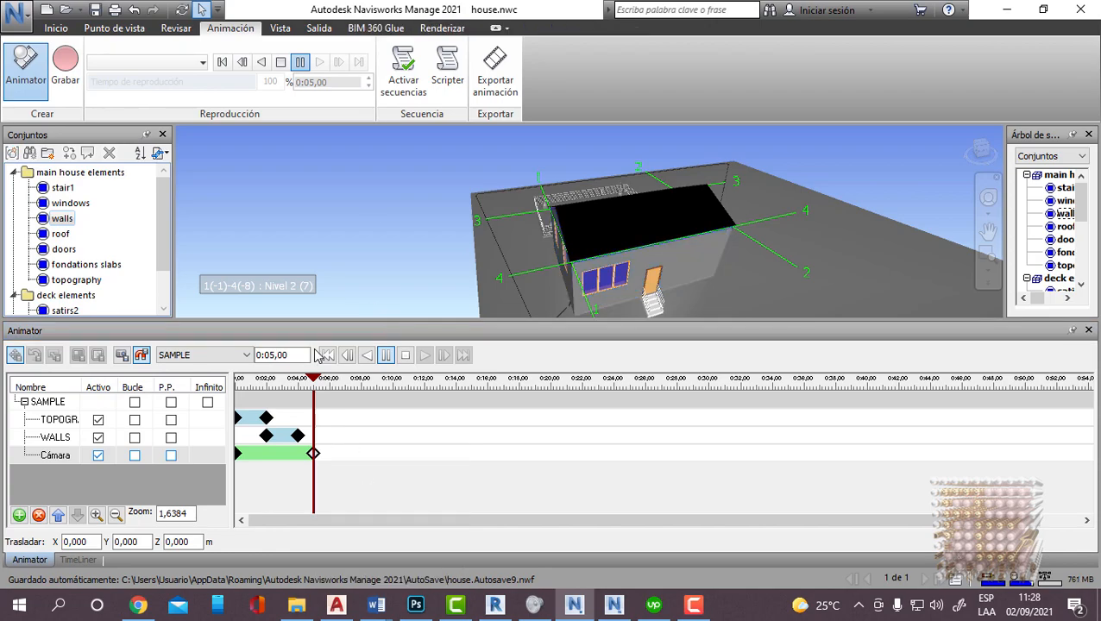
Step: Play the SAMPLE scene from the start to check the camera movement, scrub along the timeline, and replay it
{"action": "left_click", "coordinate": [314, 386]}
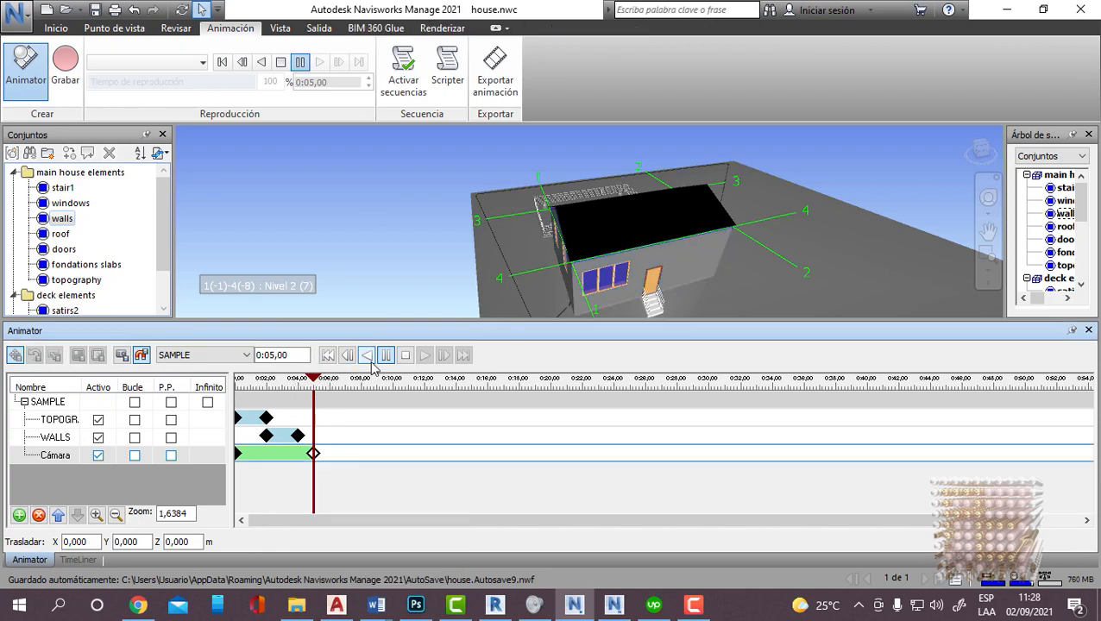
{"action": "left_click", "coordinate": [329, 356]}
{"action": "left_click", "coordinate": [425, 355]}
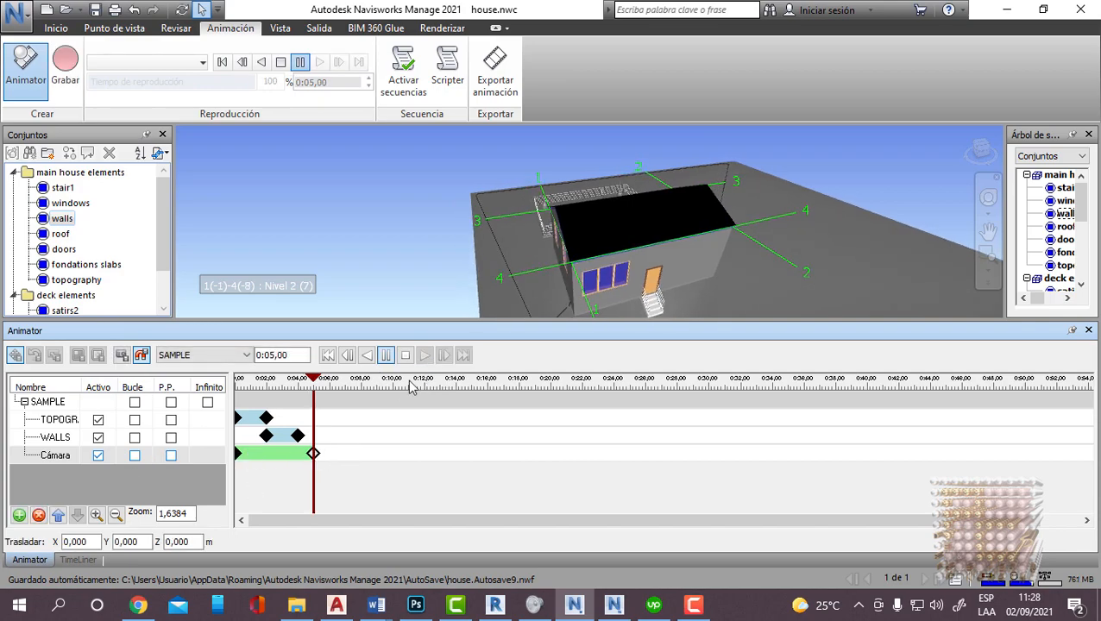
{"action": "left_click_drag", "start_coordinate": [314, 386], "coordinate": [460, 380]}
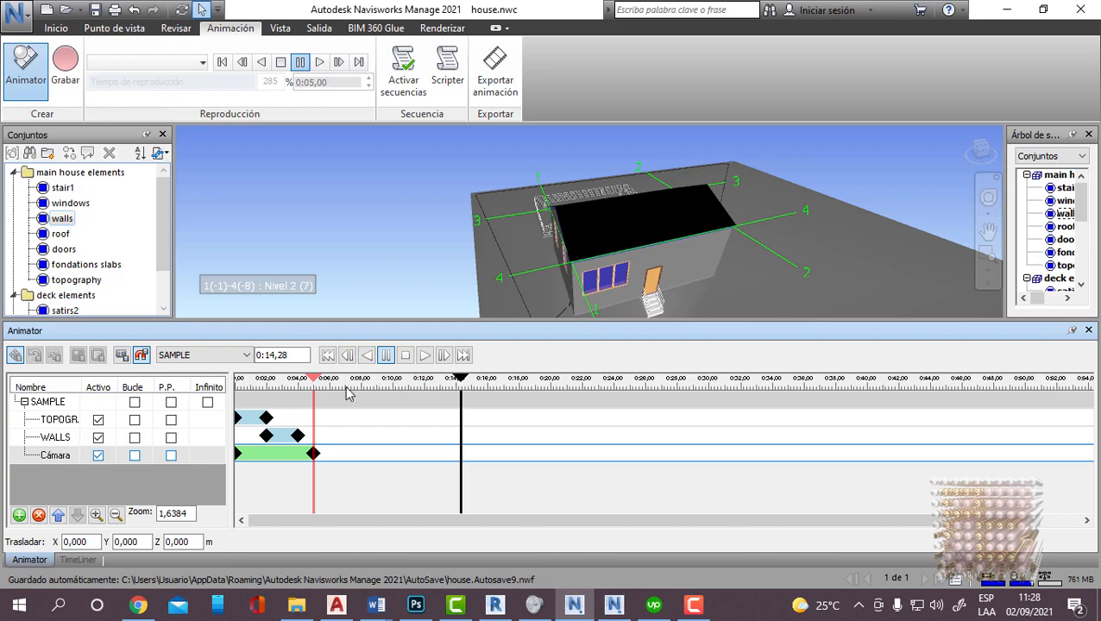
{"action": "left_click", "coordinate": [406, 356]}
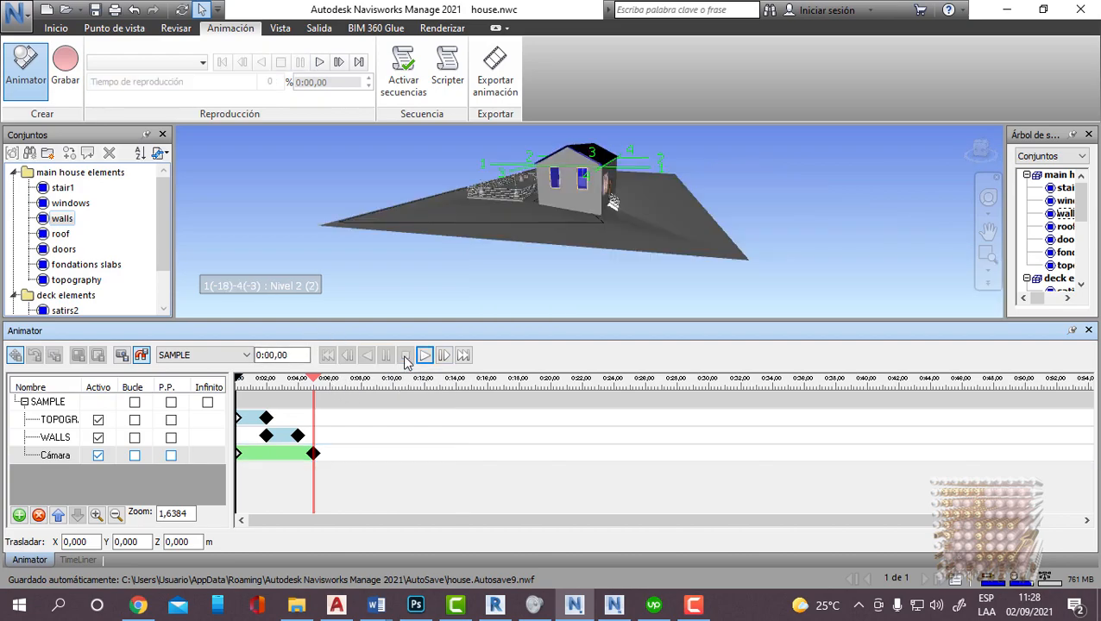
{"action": "left_click", "coordinate": [426, 355]}
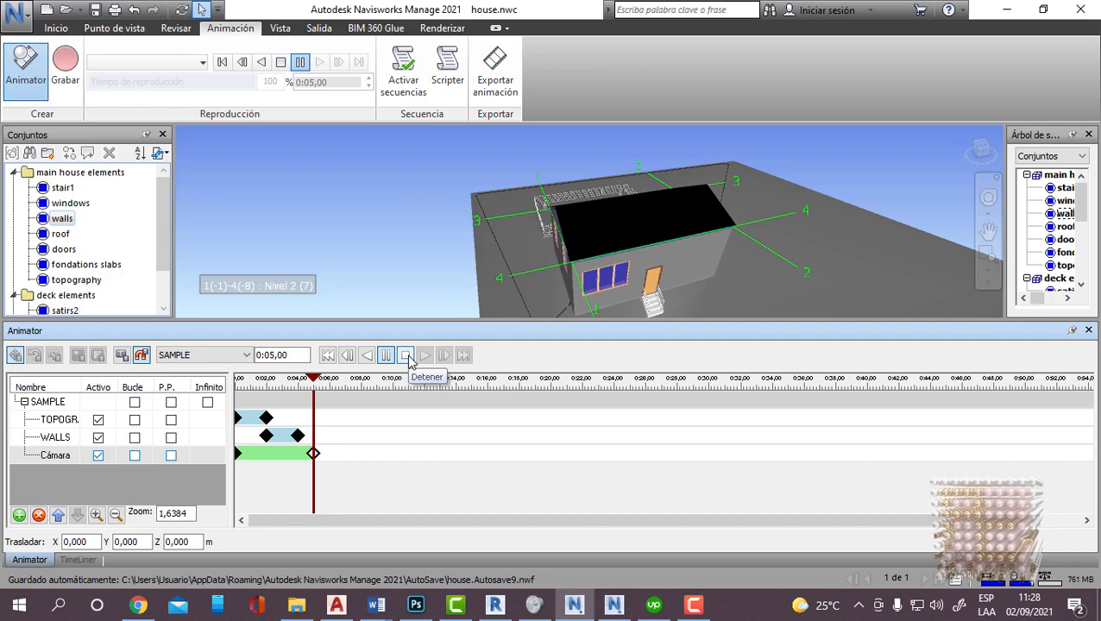
{"action": "left_click", "coordinate": [405, 355]}
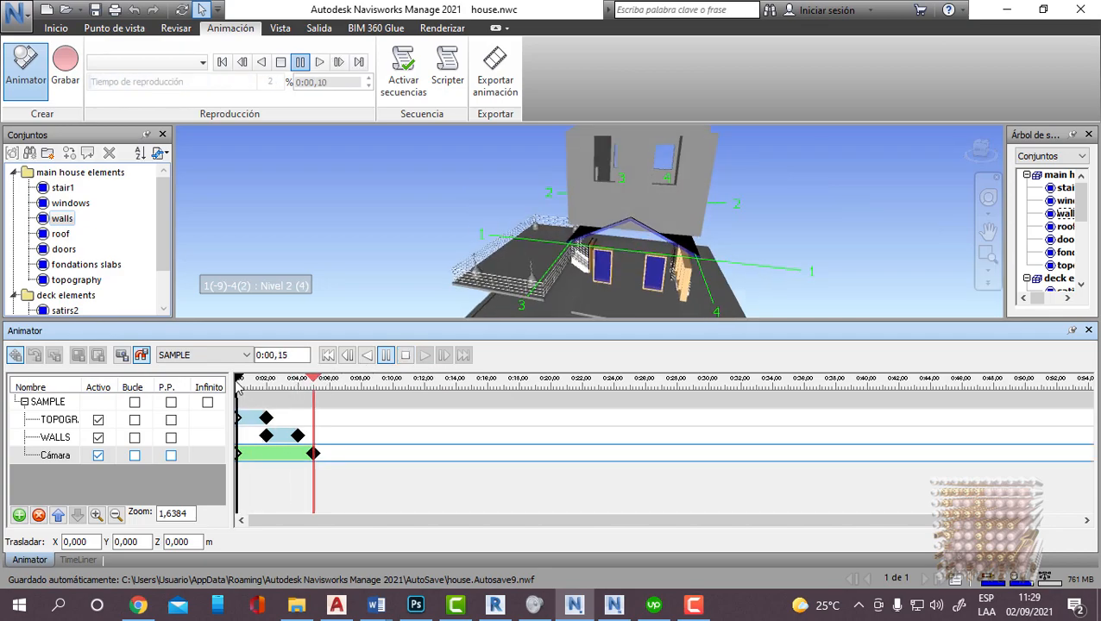
{"action": "right_click", "coordinate": [238, 456]}
{"action": "left_click", "coordinate": [269, 457]}
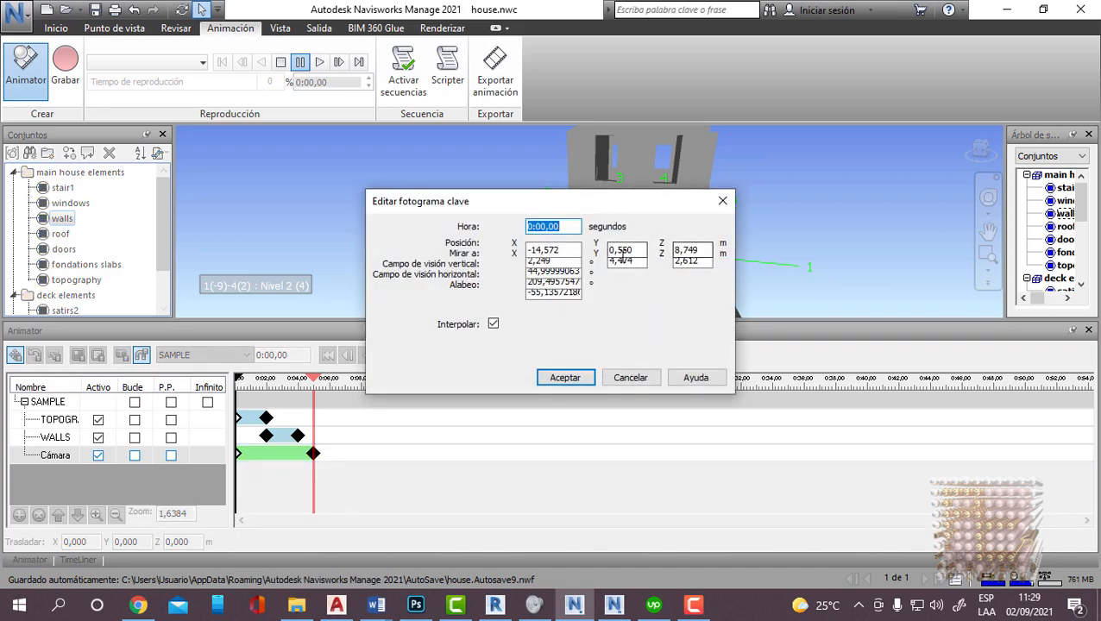
{"action": "left_click", "coordinate": [721, 200]}
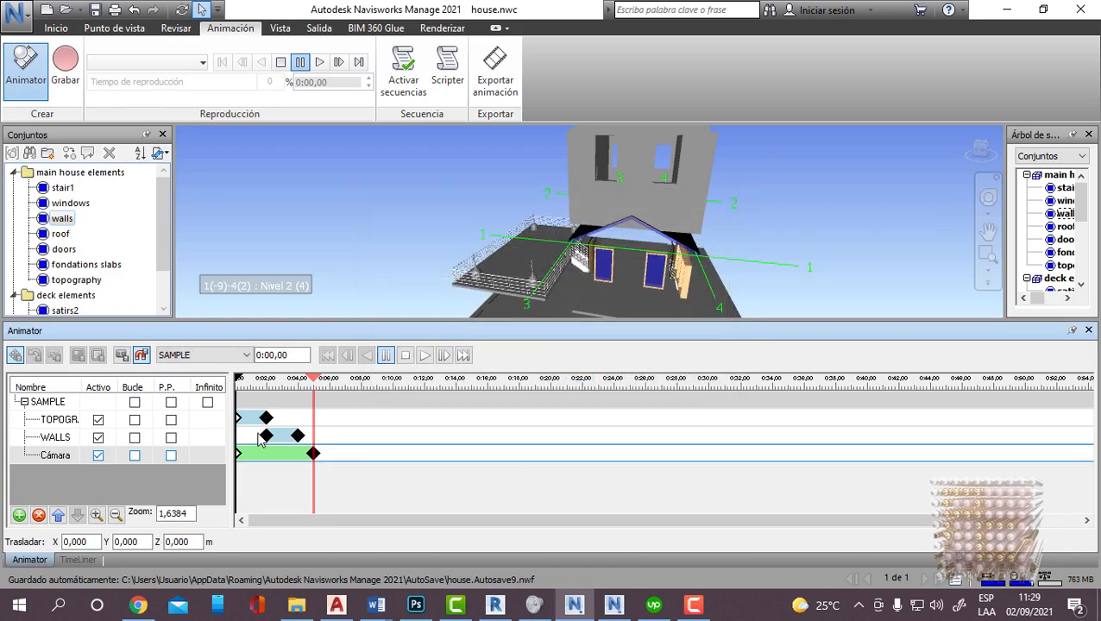
Step: Edit the WALLS keyframe at 0:02,00 to translate the walls 20 m in Z
{"action": "left_click", "coordinate": [266, 437]}
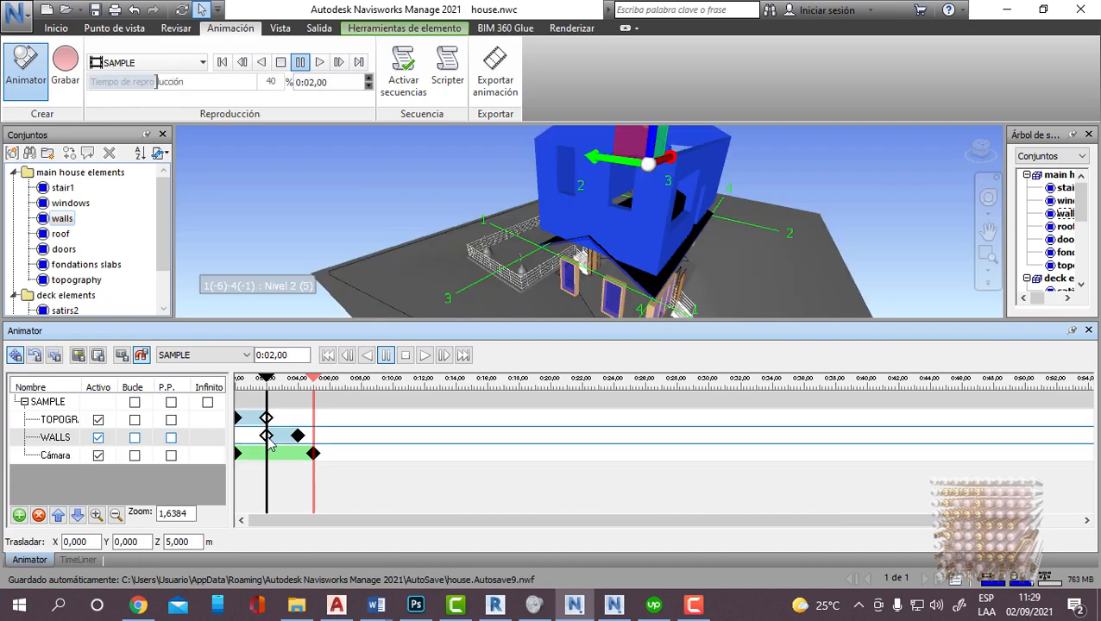
{"action": "right_click", "coordinate": [269, 438]}
{"action": "left_click", "coordinate": [312, 464]}
{"action": "right_click", "coordinate": [267, 436]}
{"action": "left_click", "coordinate": [301, 442]}
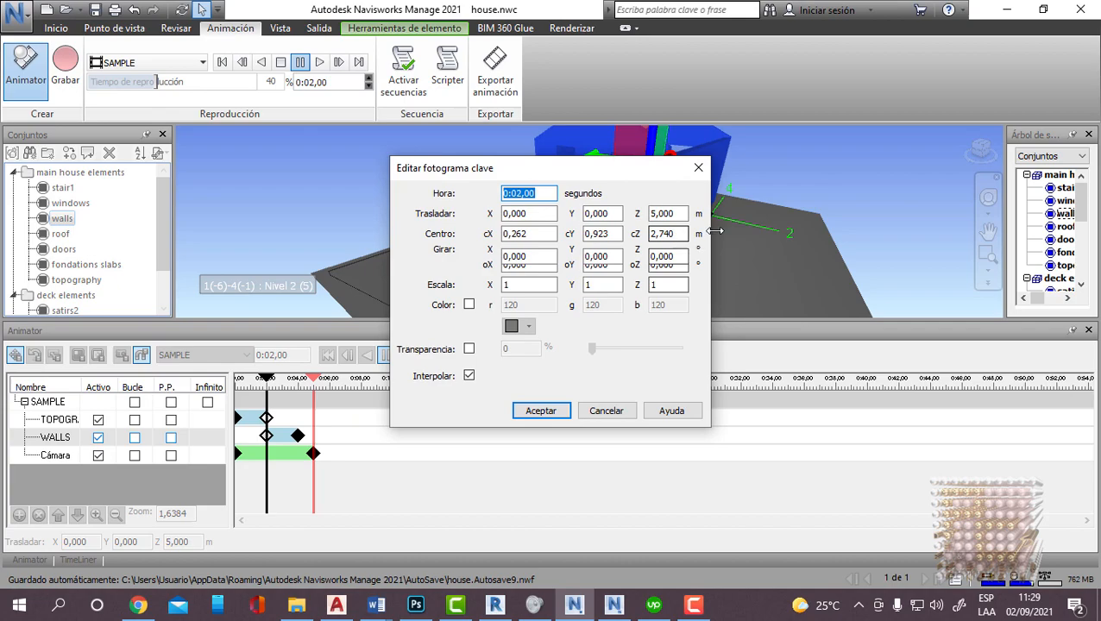
{"action": "double_click", "coordinate": [673, 213]}
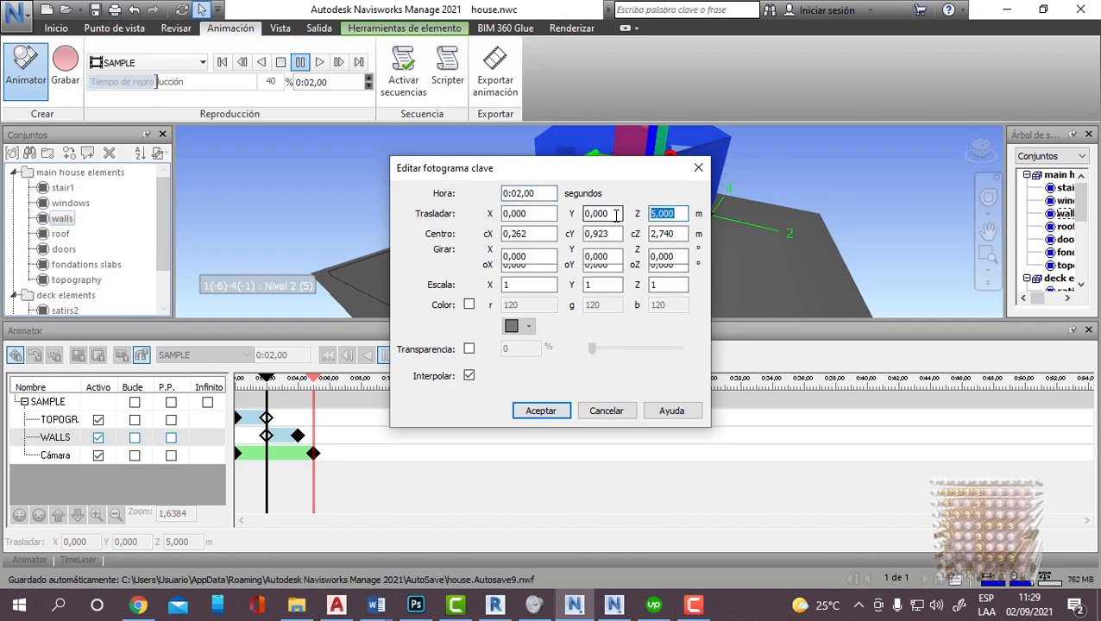
{"action": "type", "text": "10"}
{"action": "left_click", "coordinate": [540, 411]}
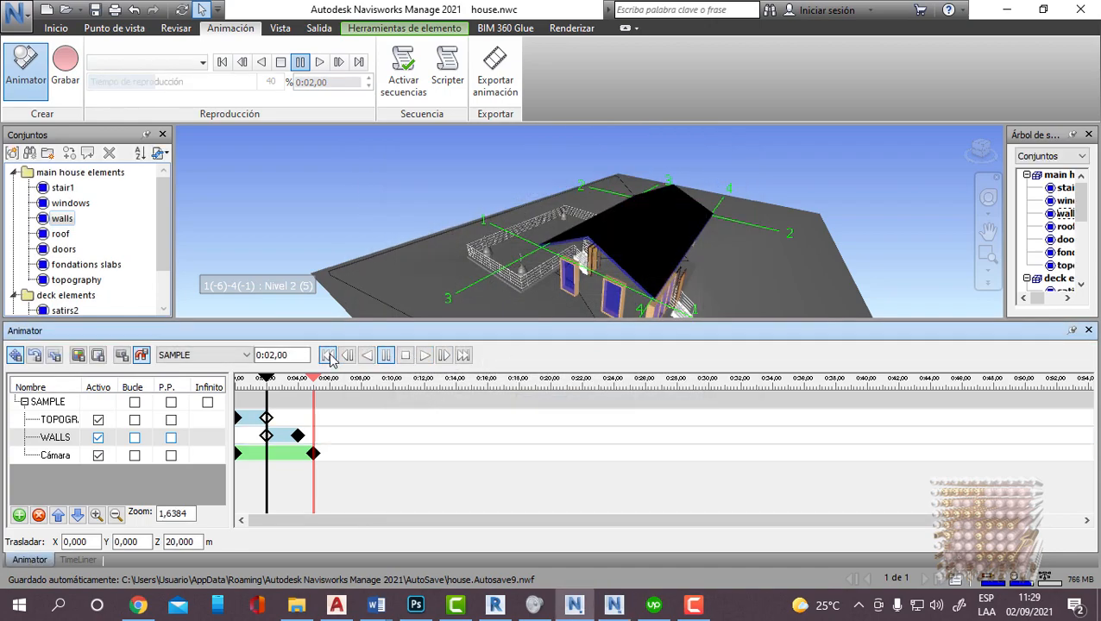
Step: Play the SAMPLE scene from the start to review the walls' descent, replay its beginning, and stop playback
{"action": "left_click", "coordinate": [329, 356]}
{"action": "left_click", "coordinate": [425, 356]}
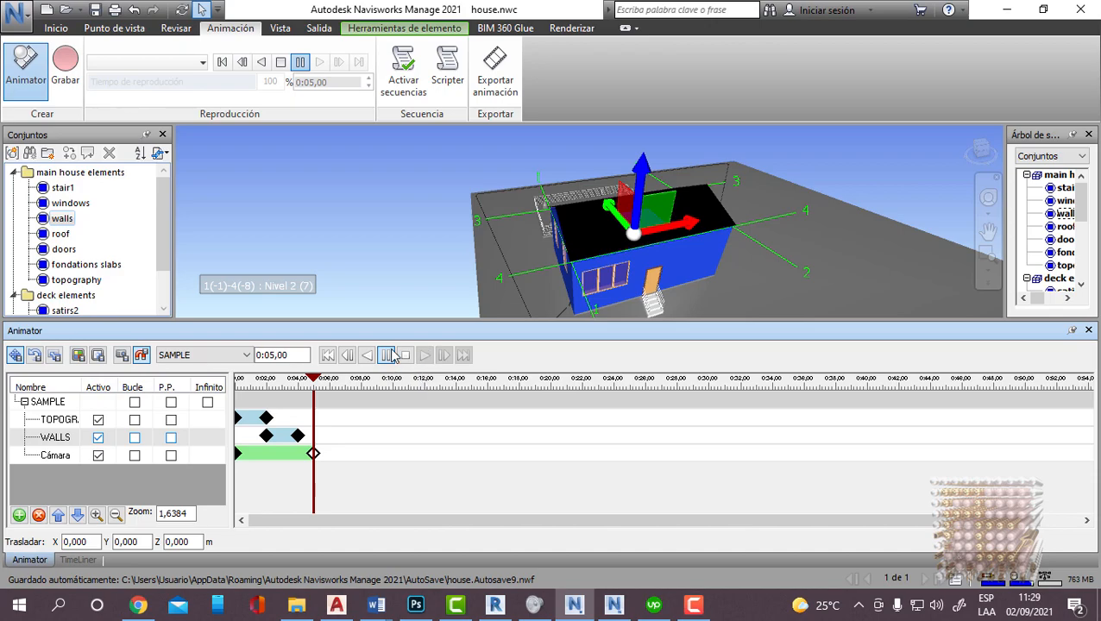
{"action": "left_click", "coordinate": [405, 355]}
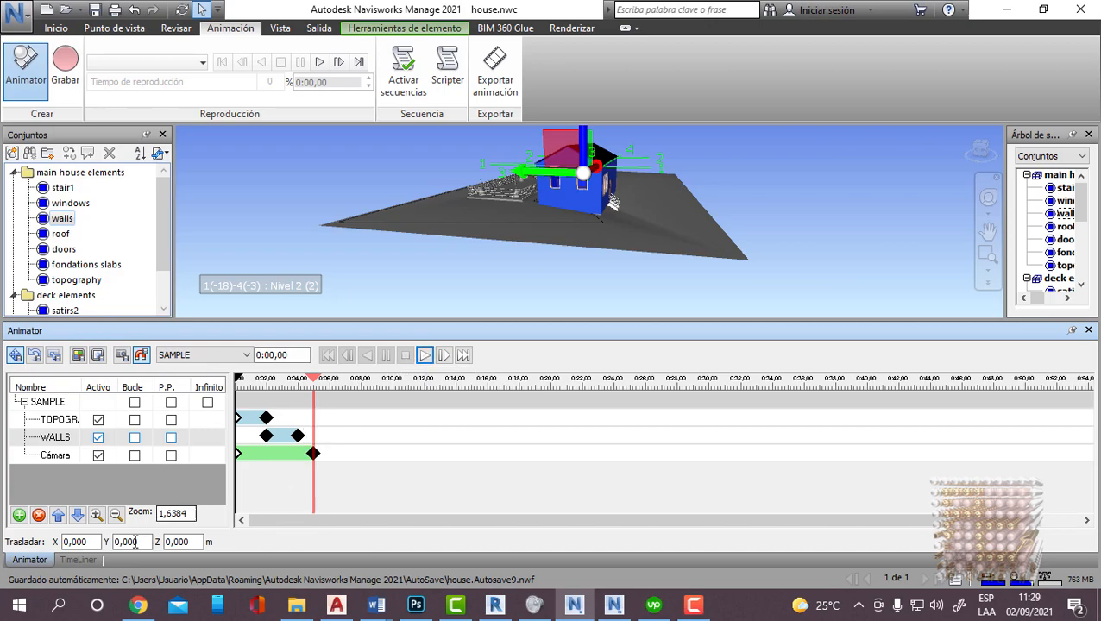
{"action": "left_click", "coordinate": [425, 355]}
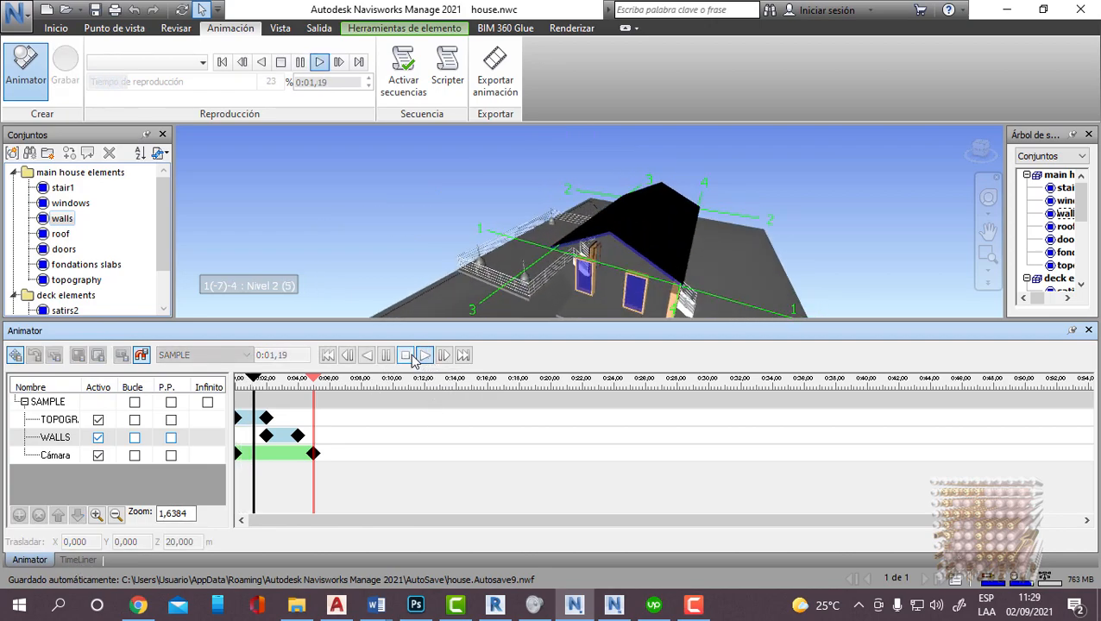
{"action": "left_click", "coordinate": [412, 354]}
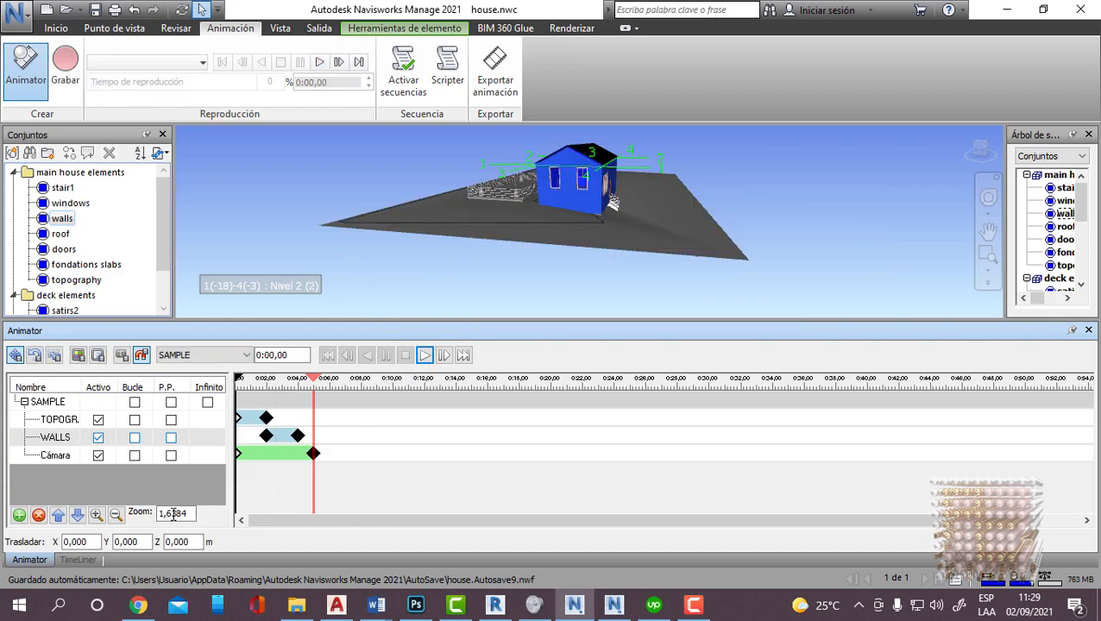
Step: Link the SAMPLE->Cámara animation to the TimeLiner simulation in its simulation settings
{"action": "left_click", "coordinate": [85, 560]}
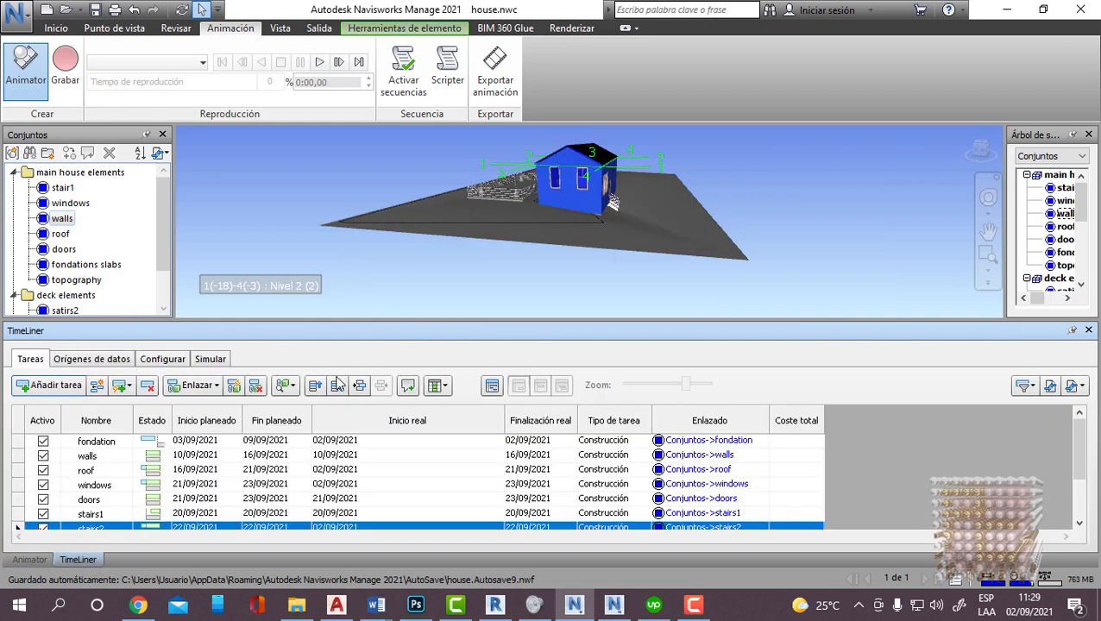
{"action": "left_click", "coordinate": [210, 359]}
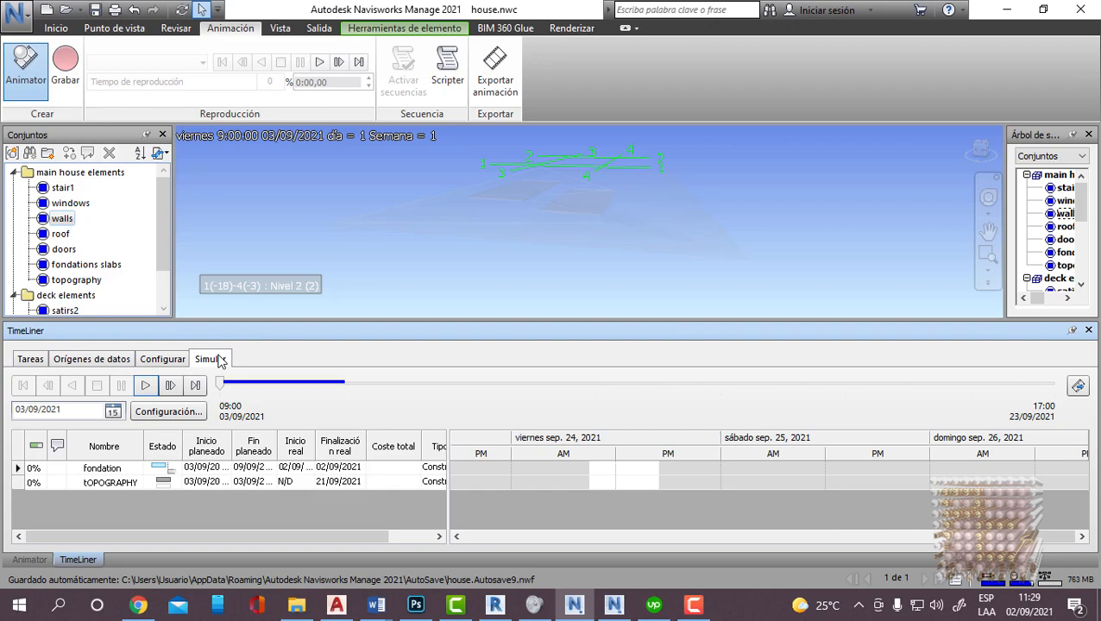
{"action": "left_click", "coordinate": [168, 412]}
{"action": "left_click", "coordinate": [475, 379]}
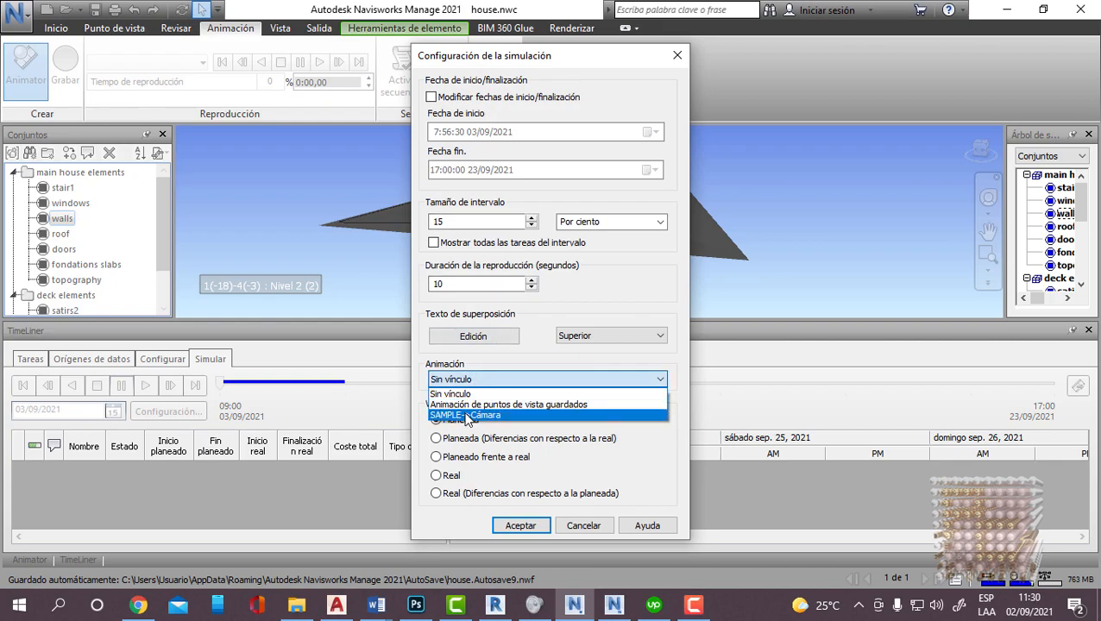
{"action": "left_click", "coordinate": [466, 415]}
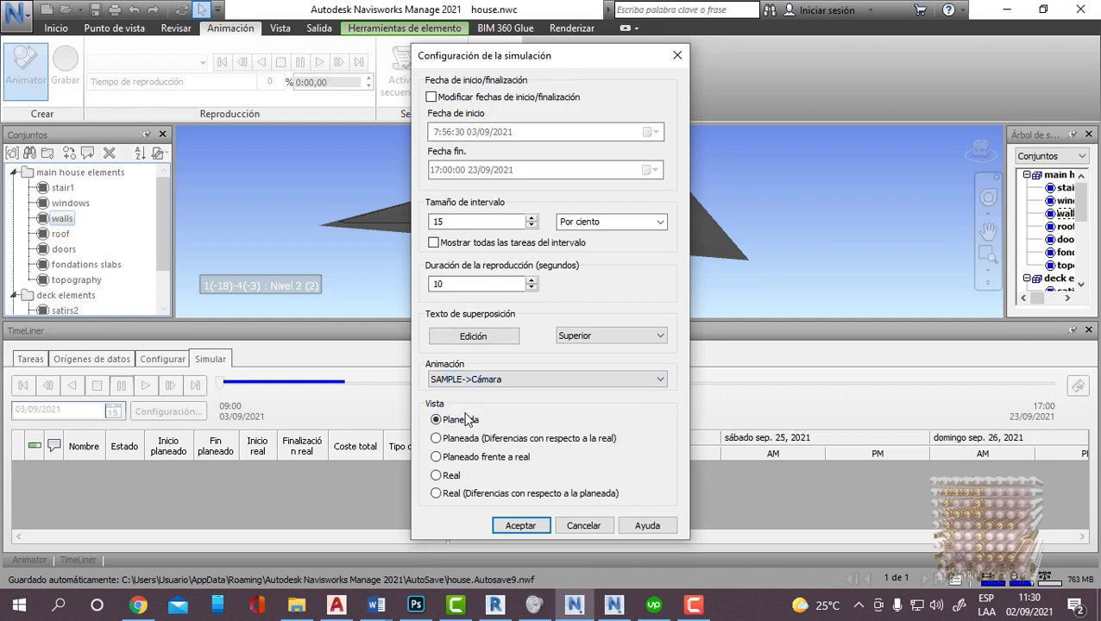
{"action": "left_click", "coordinate": [520, 526]}
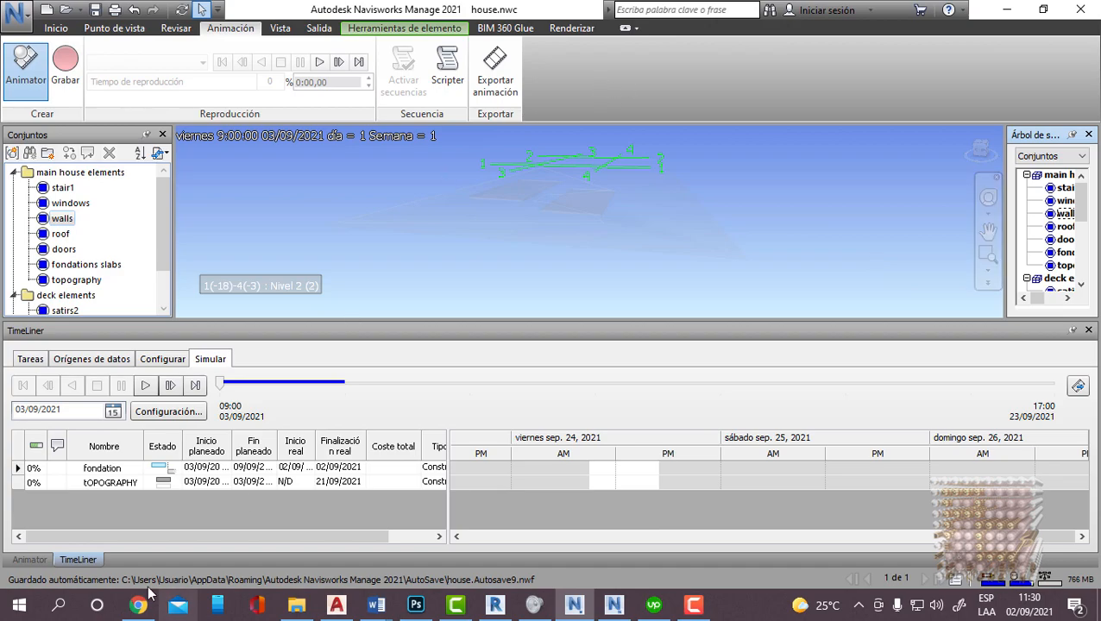
{"action": "left_click", "coordinate": [29, 560]}
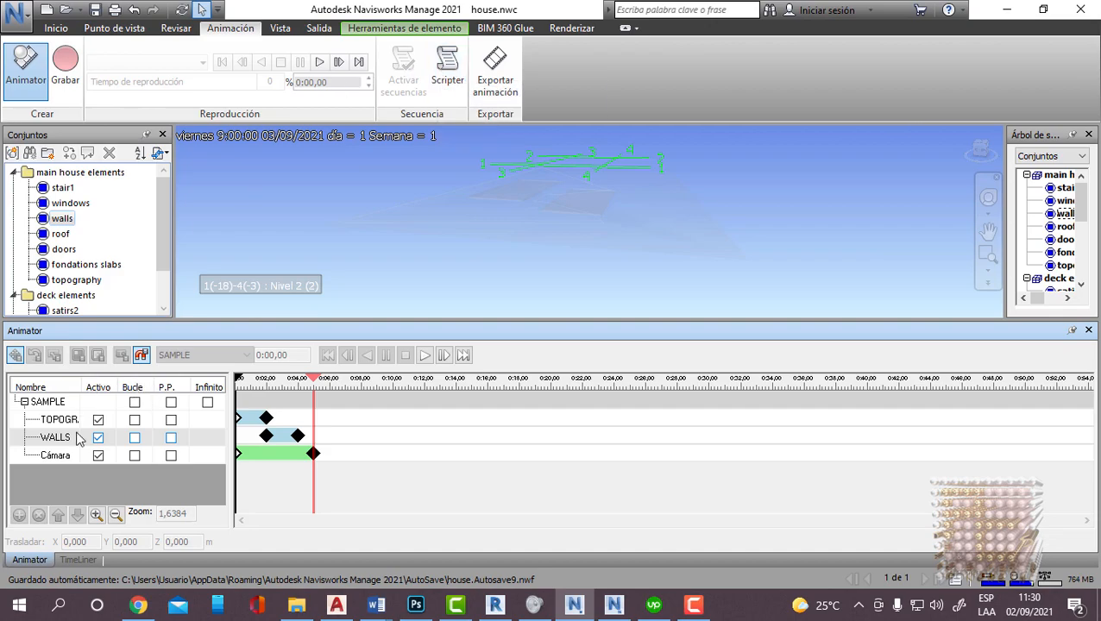
{"action": "left_click", "coordinate": [78, 560]}
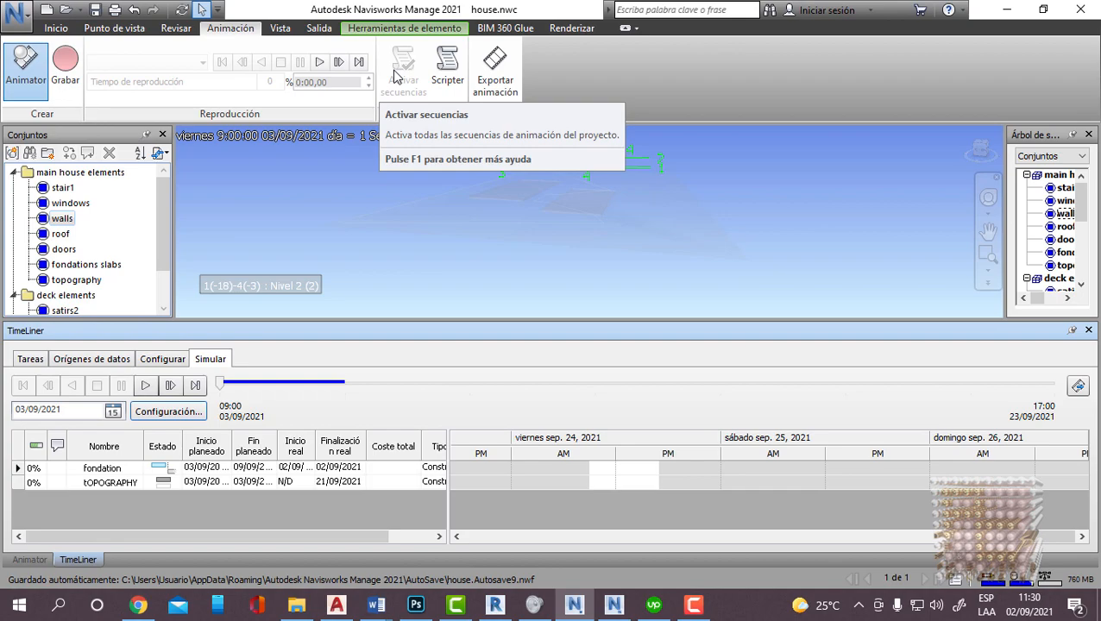
Step: Enable the project's animation scripts while the SAMPLE scene is shown in the Animator
{"action": "left_click", "coordinate": [31, 358]}
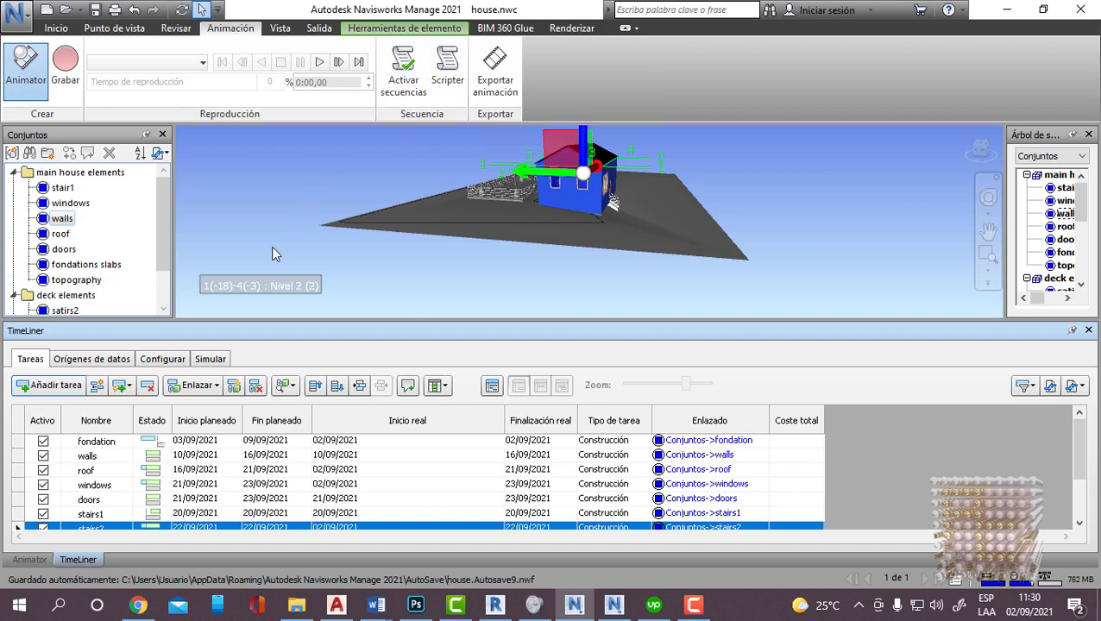
{"action": "left_click", "coordinate": [33, 559]}
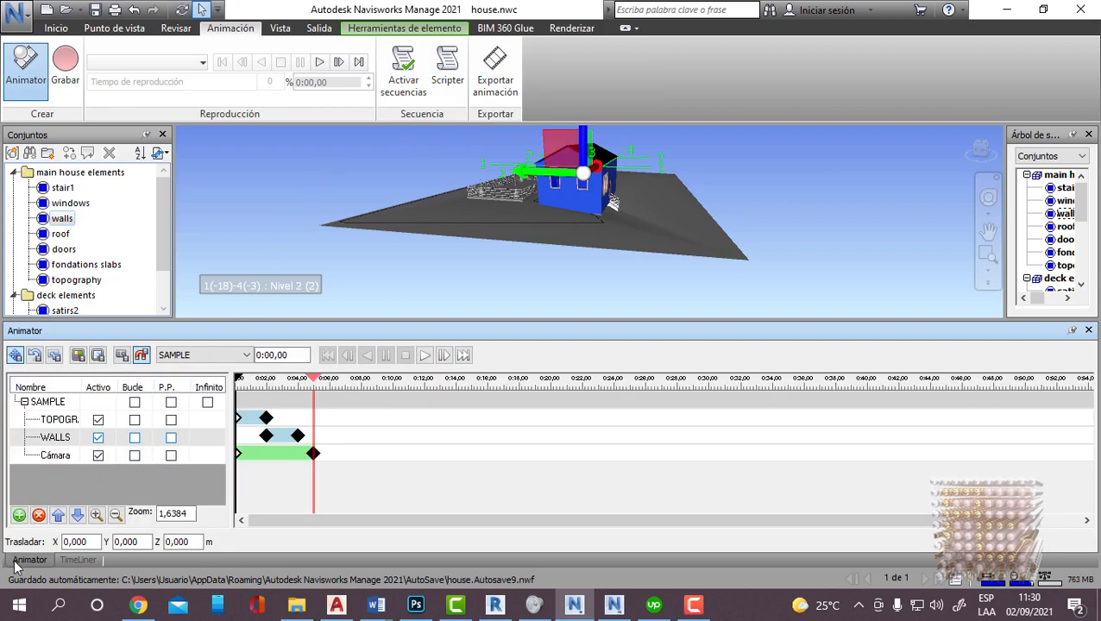
{"action": "left_click", "coordinate": [423, 81]}
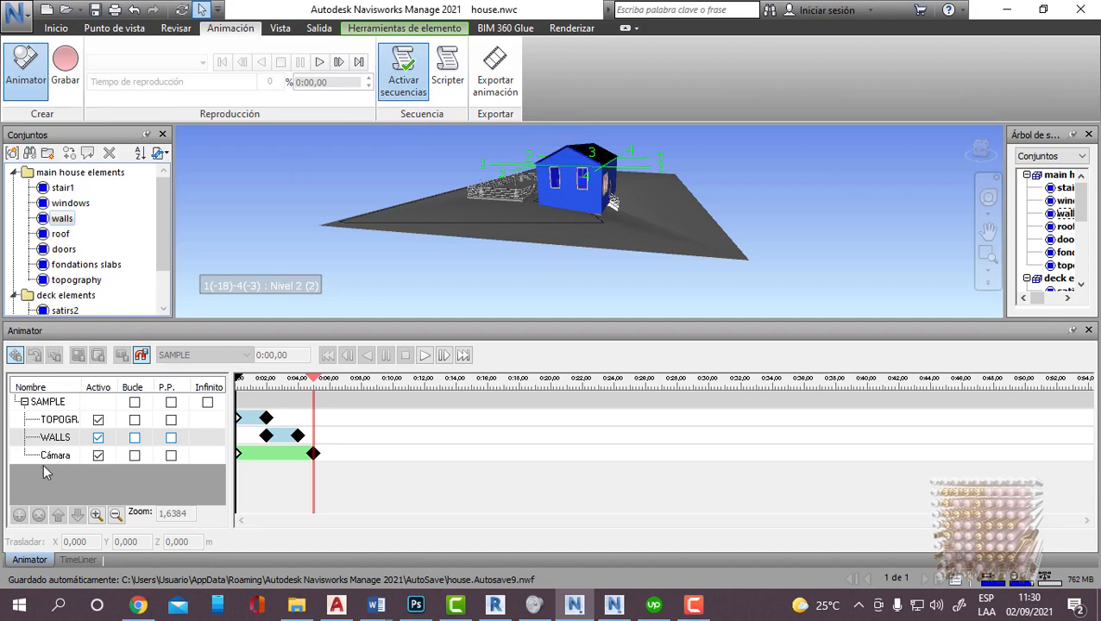
Step: Review the animation link options in the TimeLiner simulation settings, leaving the dialog without applying changes
{"action": "left_click", "coordinate": [79, 559]}
{"action": "left_click", "coordinate": [198, 358]}
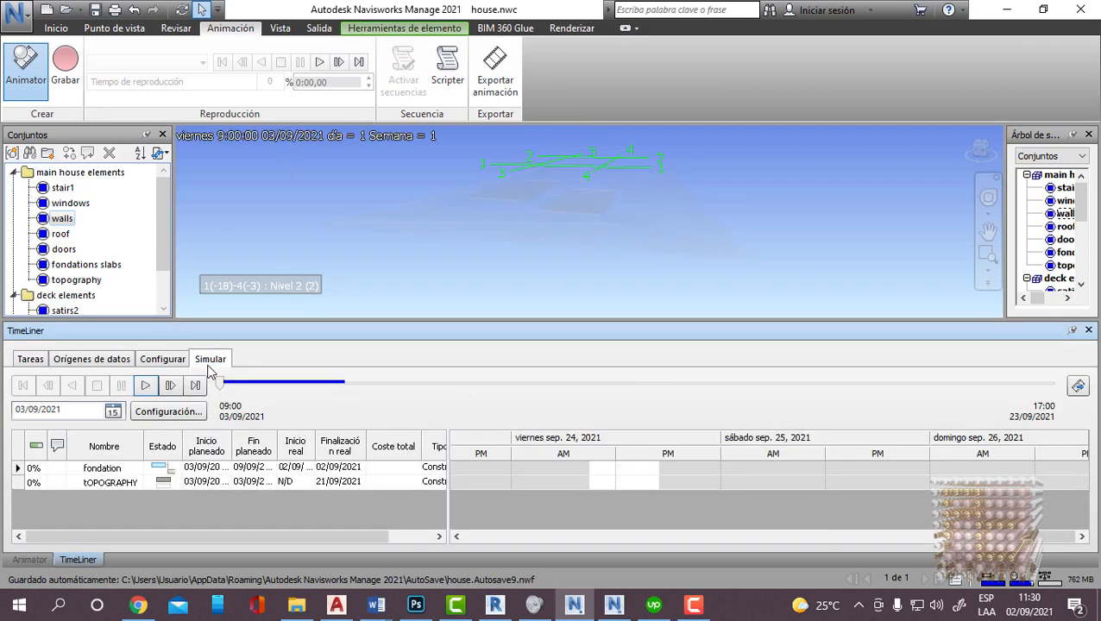
{"action": "left_click", "coordinate": [169, 412]}
{"action": "left_click", "coordinate": [536, 381]}
{"action": "left_click", "coordinate": [536, 382]}
{"action": "left_click", "coordinate": [684, 57]}
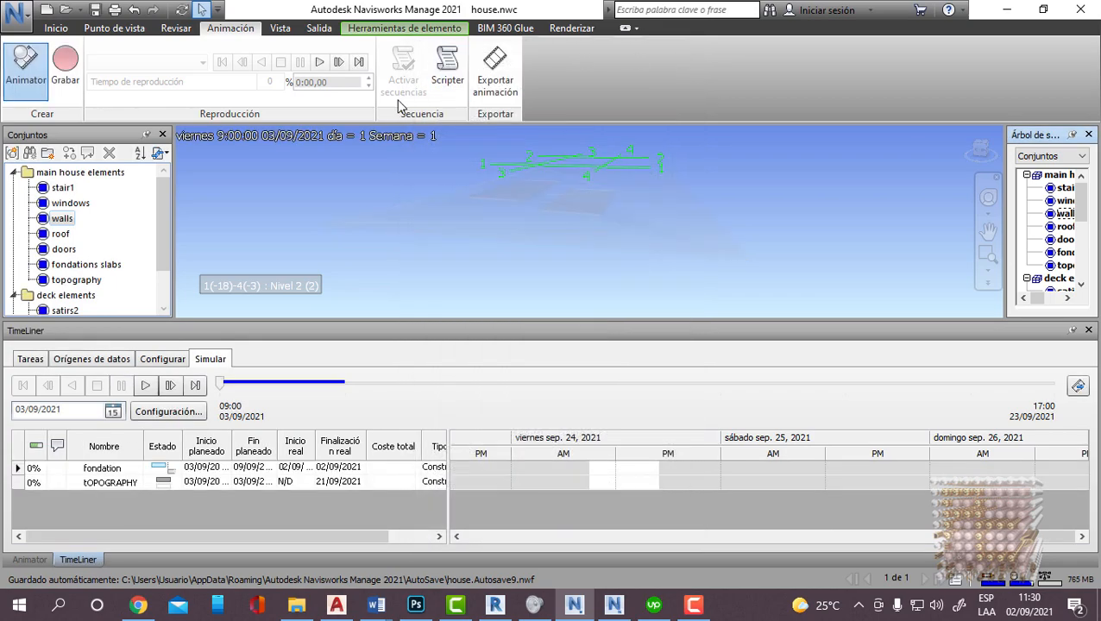
Step: Return from the simulation to the Animator and activate the animation scripts again
{"action": "left_click", "coordinate": [447, 69]}
{"action": "left_click", "coordinate": [463, 89]}
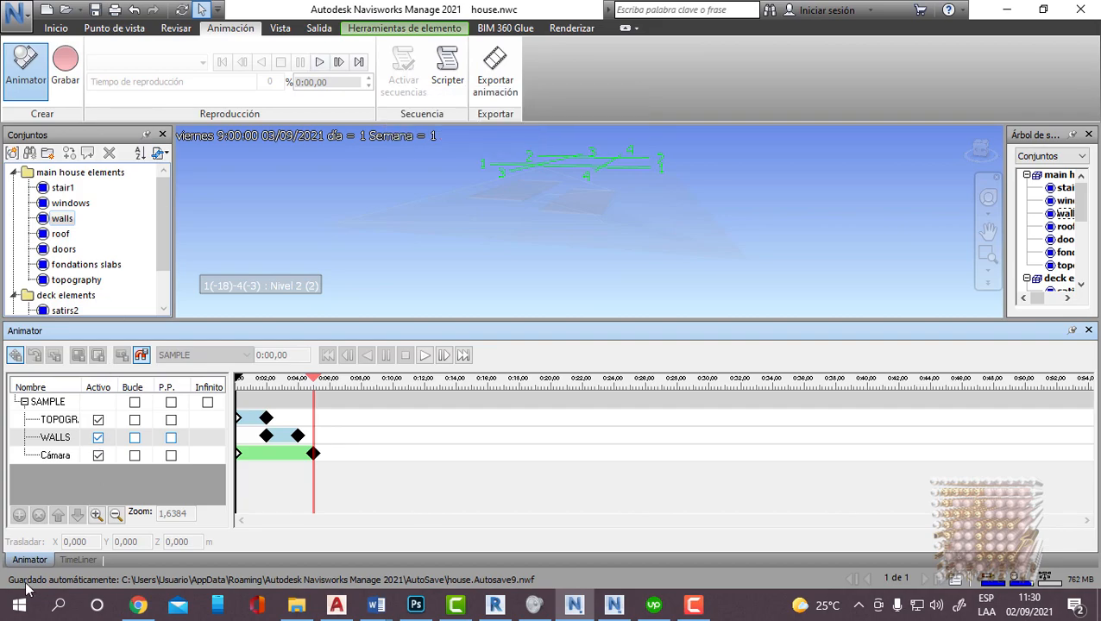
{"action": "left_click", "coordinate": [82, 561]}
{"action": "left_click", "coordinate": [41, 560]}
{"action": "left_click", "coordinate": [78, 560]}
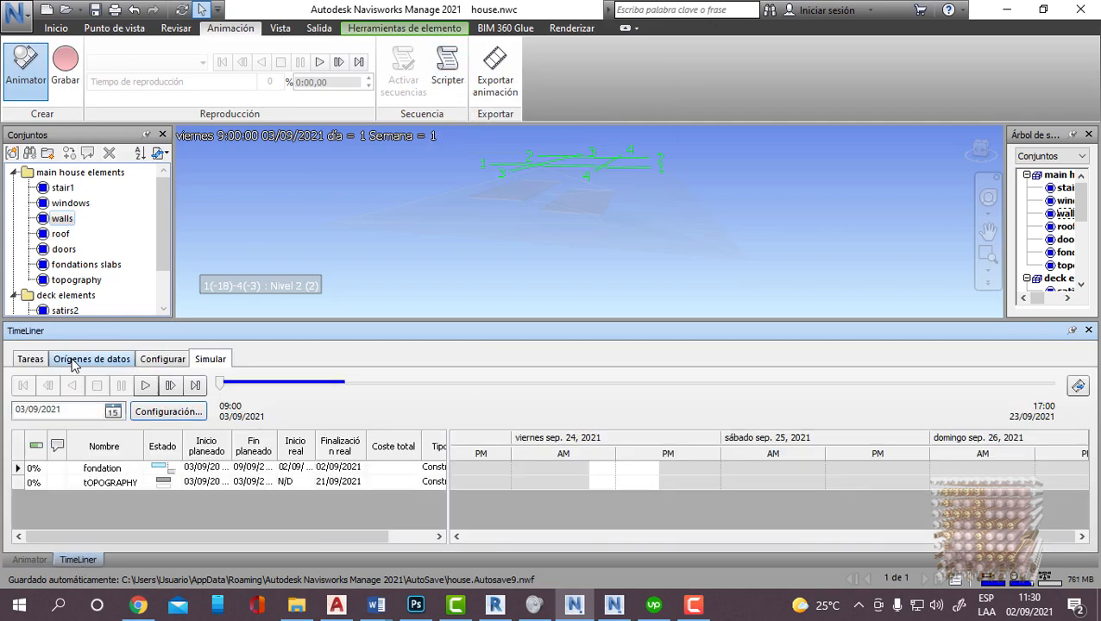
{"action": "left_click", "coordinate": [33, 561]}
{"action": "left_click", "coordinate": [413, 86]}
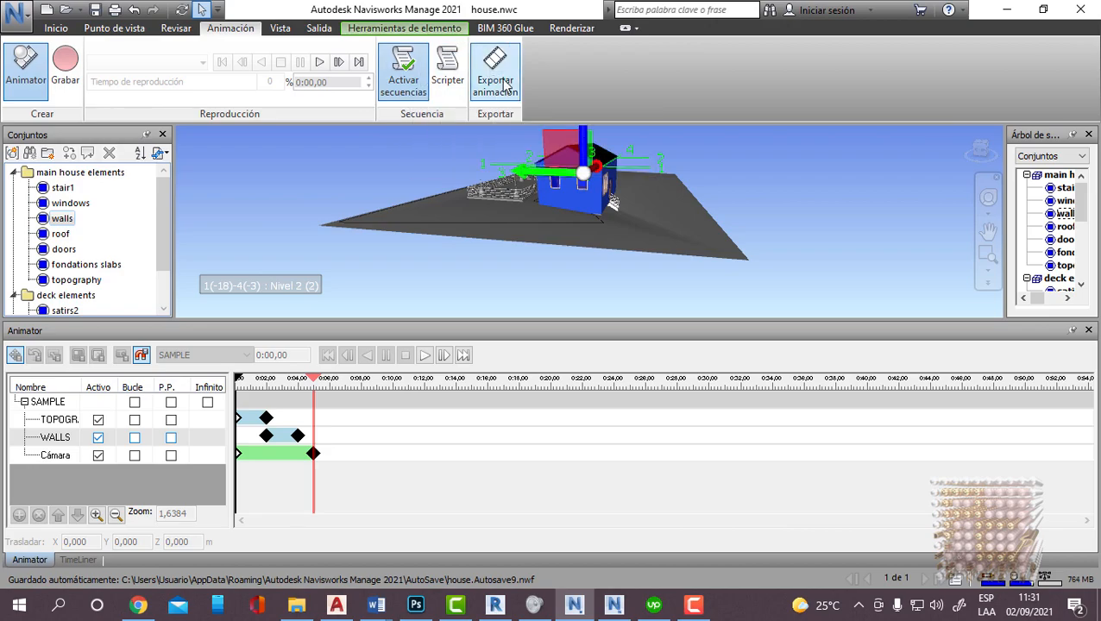
Step: Set the TimeLiner simulation's linked animation to SAMPLE->Cámara and accept the simulation settings
{"action": "left_click", "coordinate": [76, 561]}
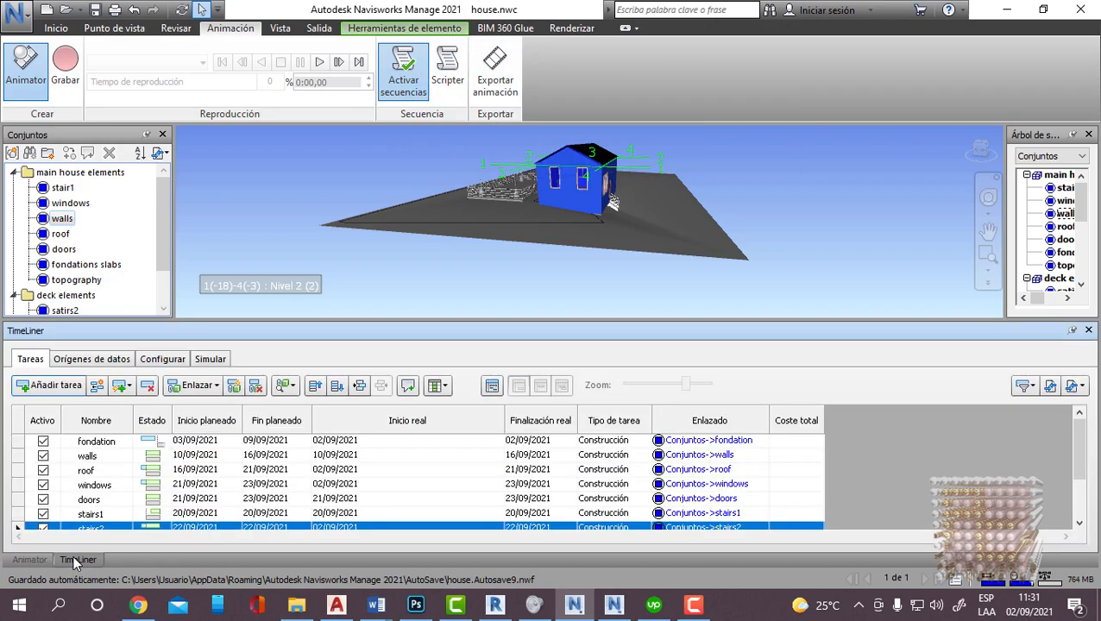
{"action": "left_click", "coordinate": [210, 360]}
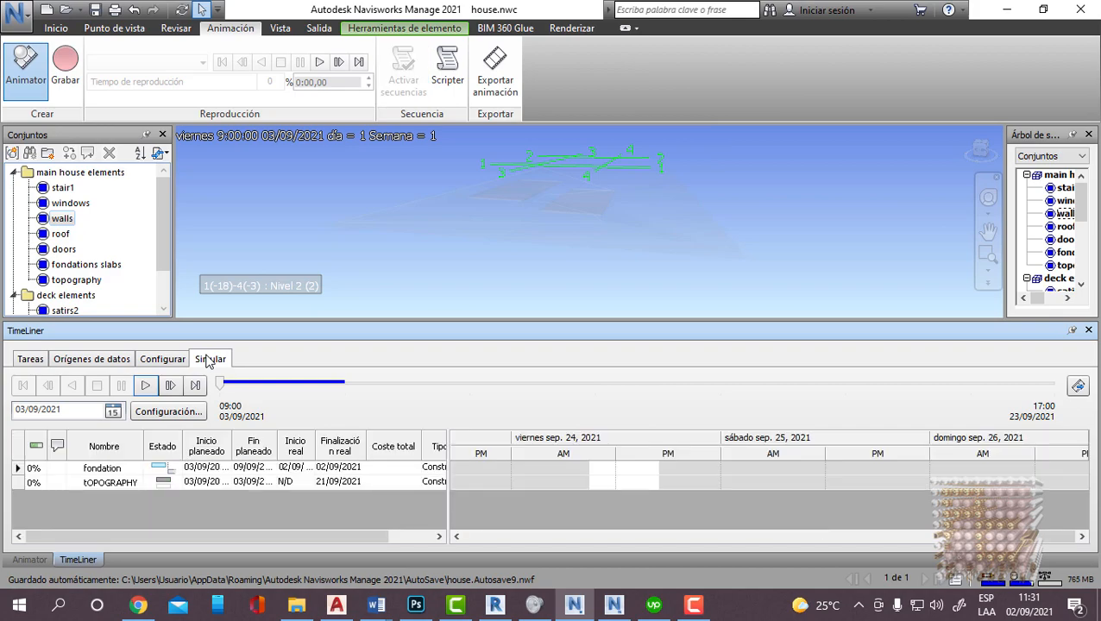
{"action": "left_click", "coordinate": [160, 412]}
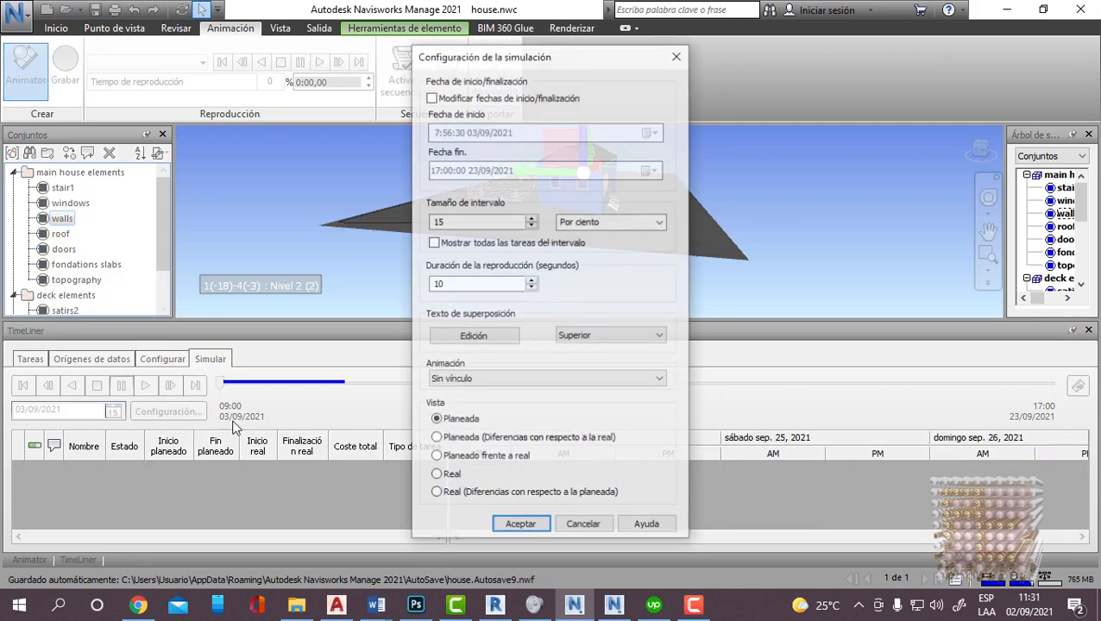
{"action": "left_click", "coordinate": [493, 380]}
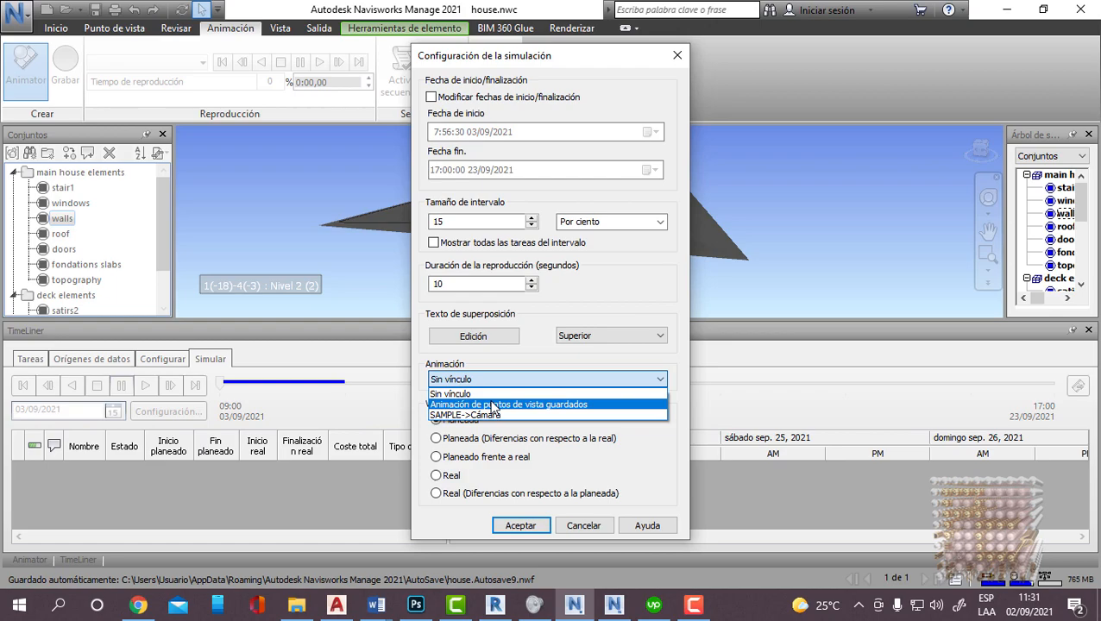
{"action": "left_click", "coordinate": [493, 415]}
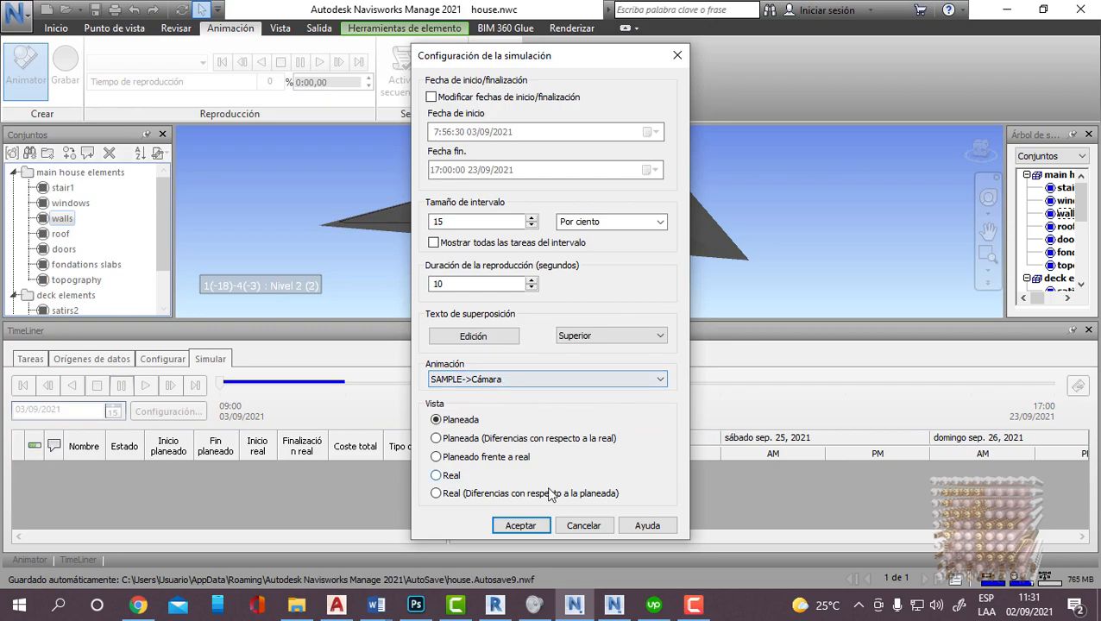
{"action": "left_click", "coordinate": [519, 527]}
Step: Play the TimeLiner simulation to its end and recheck its simulation settings
{"action": "left_click", "coordinate": [145, 386]}
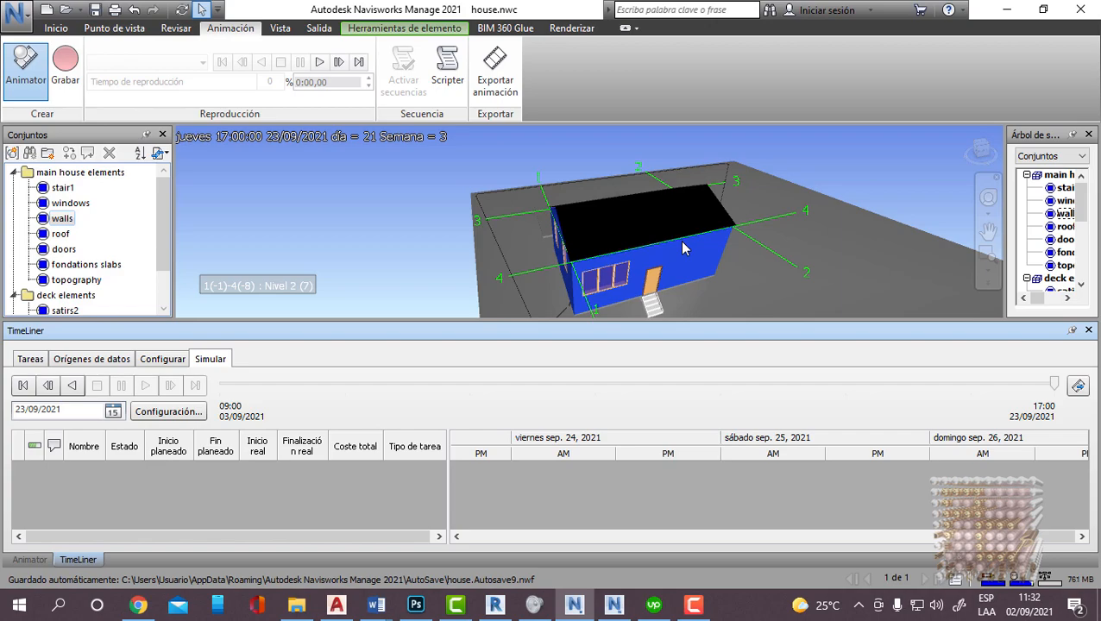
{"action": "left_click", "coordinate": [167, 412]}
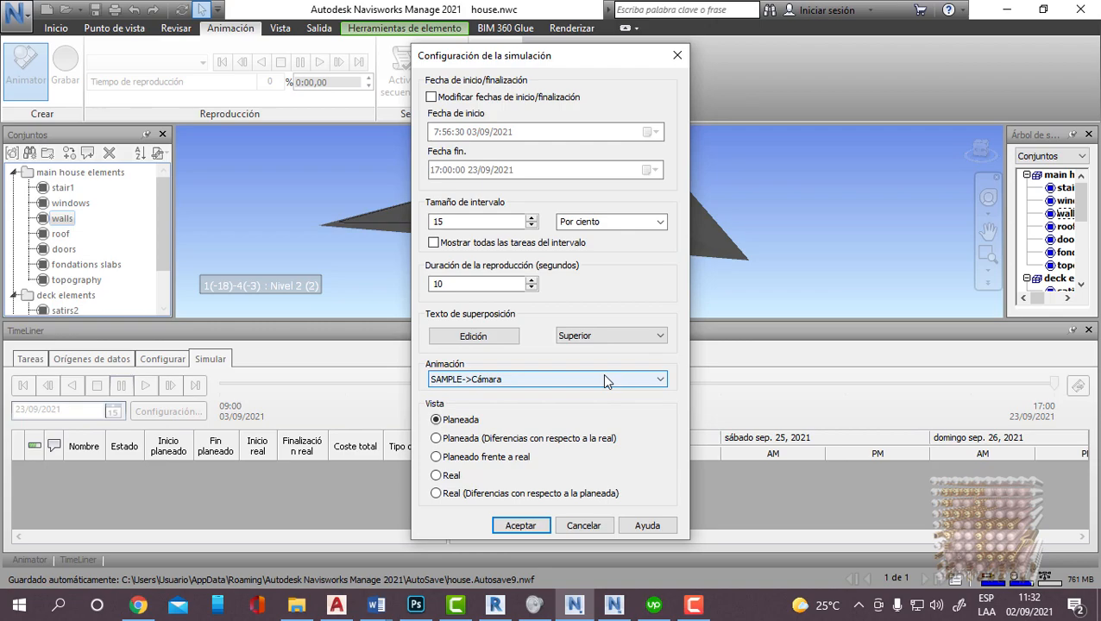
{"action": "left_click", "coordinate": [528, 524]}
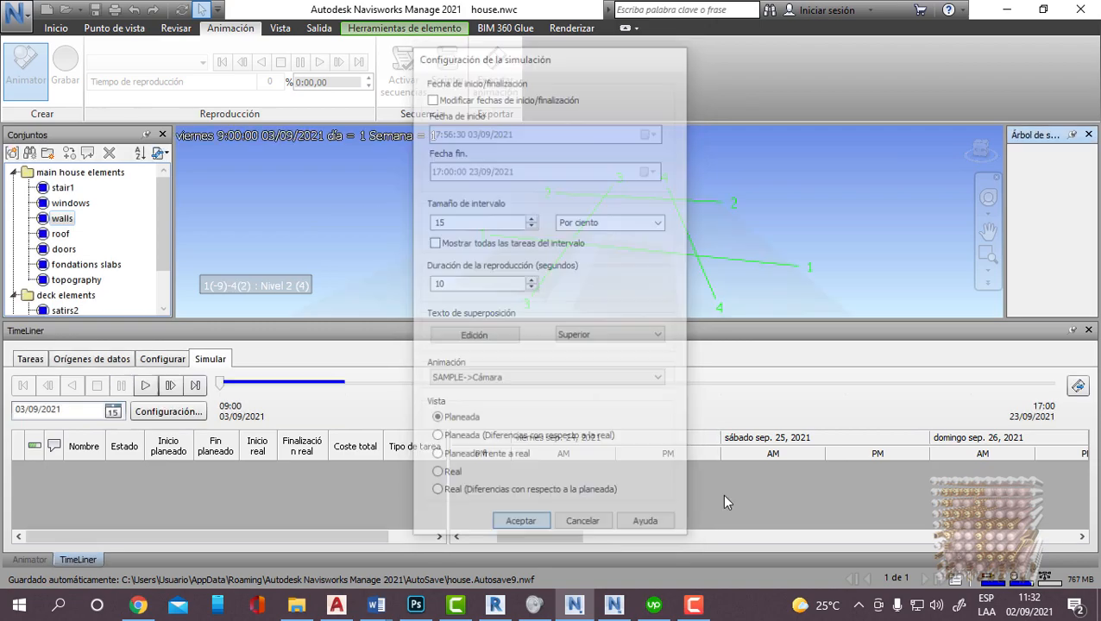
Step: Configure an animation export with Animación actual as source, the VENTANA renderer and Windows AVI format, and accept it
{"action": "left_click", "coordinate": [1079, 387]}
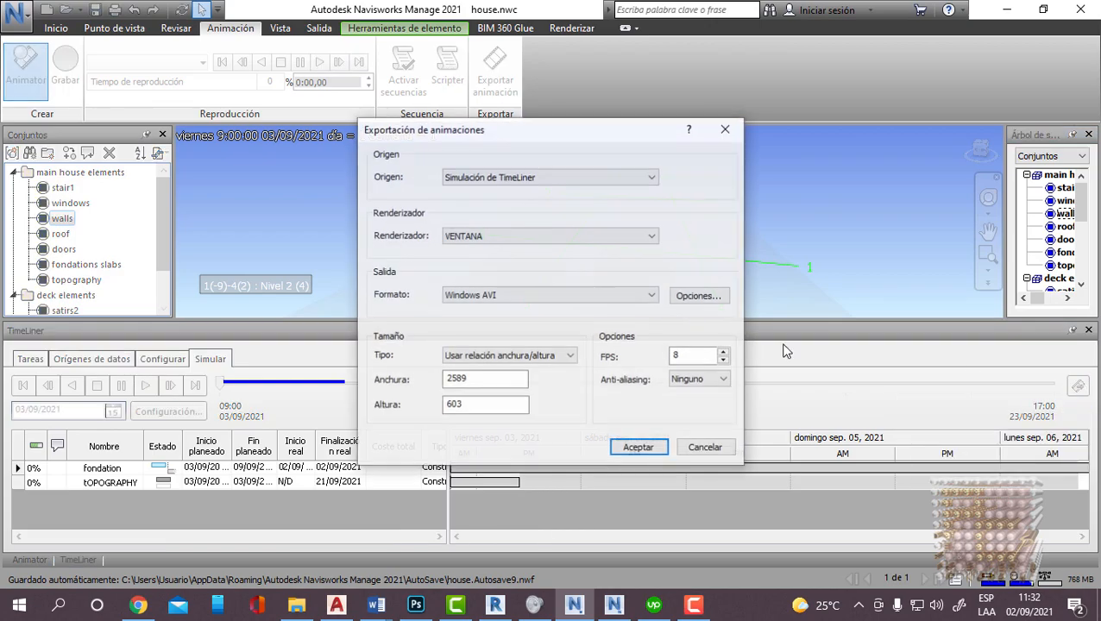
{"action": "left_click", "coordinate": [606, 295]}
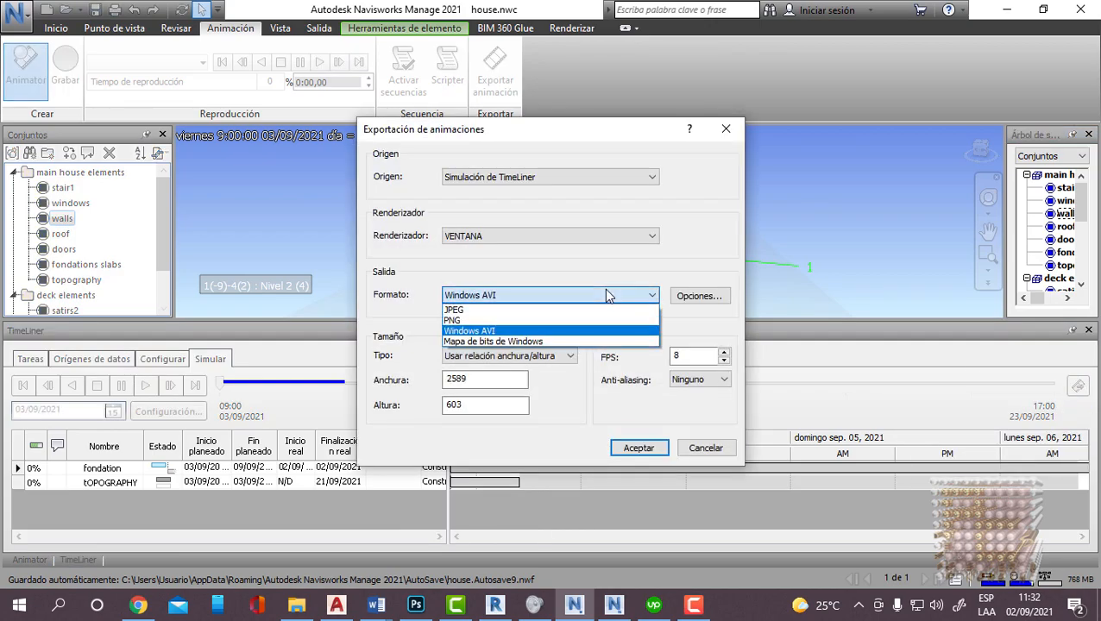
{"action": "left_click", "coordinate": [608, 295]}
{"action": "left_click", "coordinate": [627, 239]}
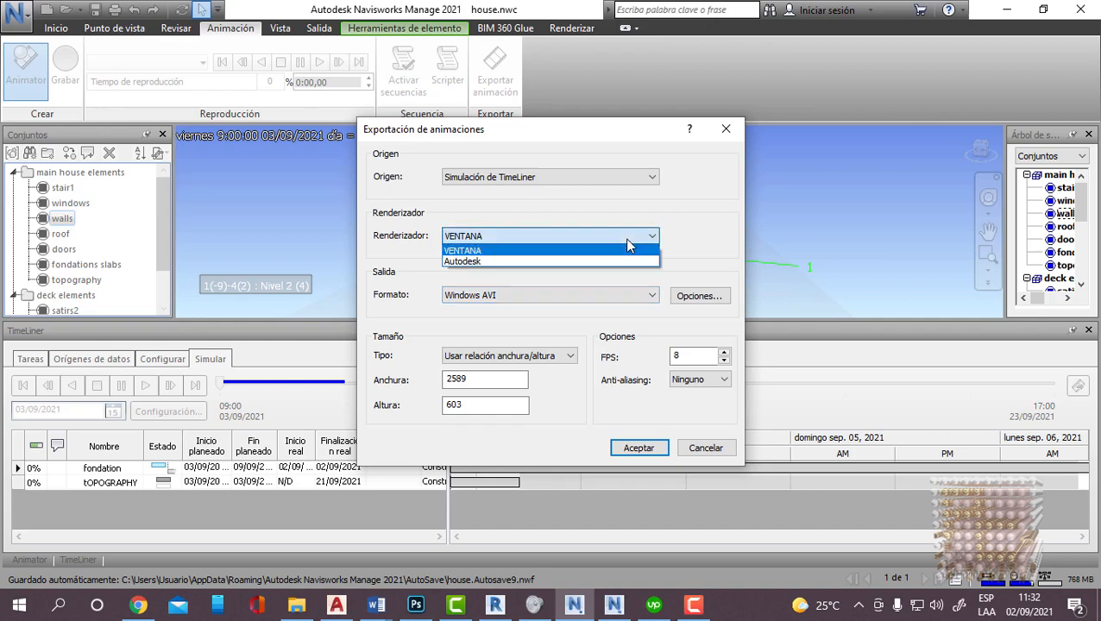
{"action": "left_click", "coordinate": [616, 251]}
{"action": "left_click", "coordinate": [633, 177]}
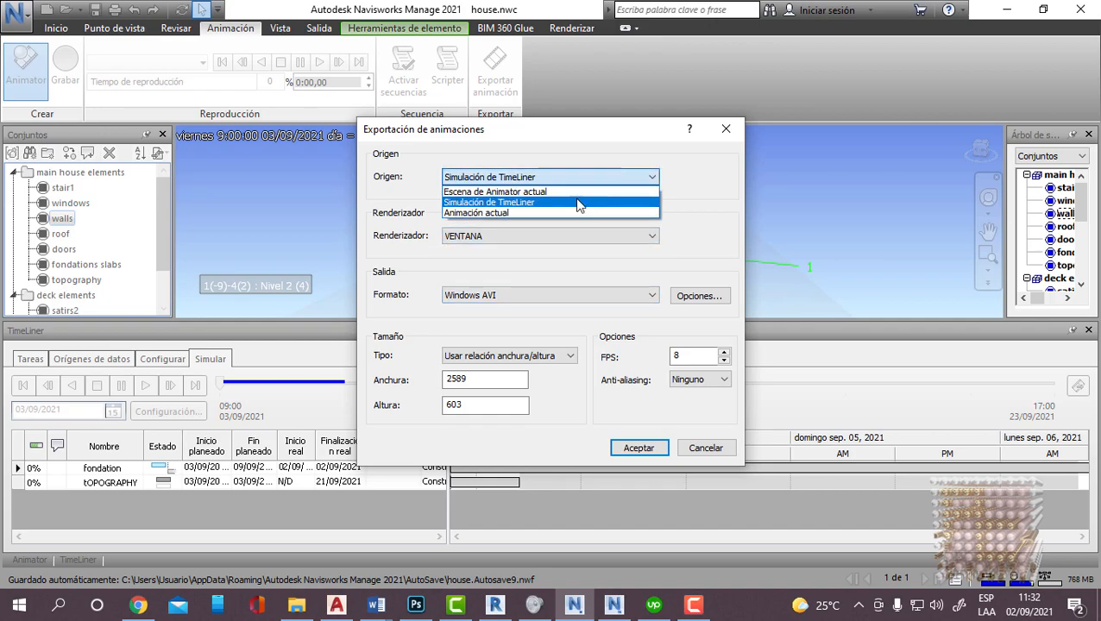
{"action": "left_click", "coordinate": [544, 215]}
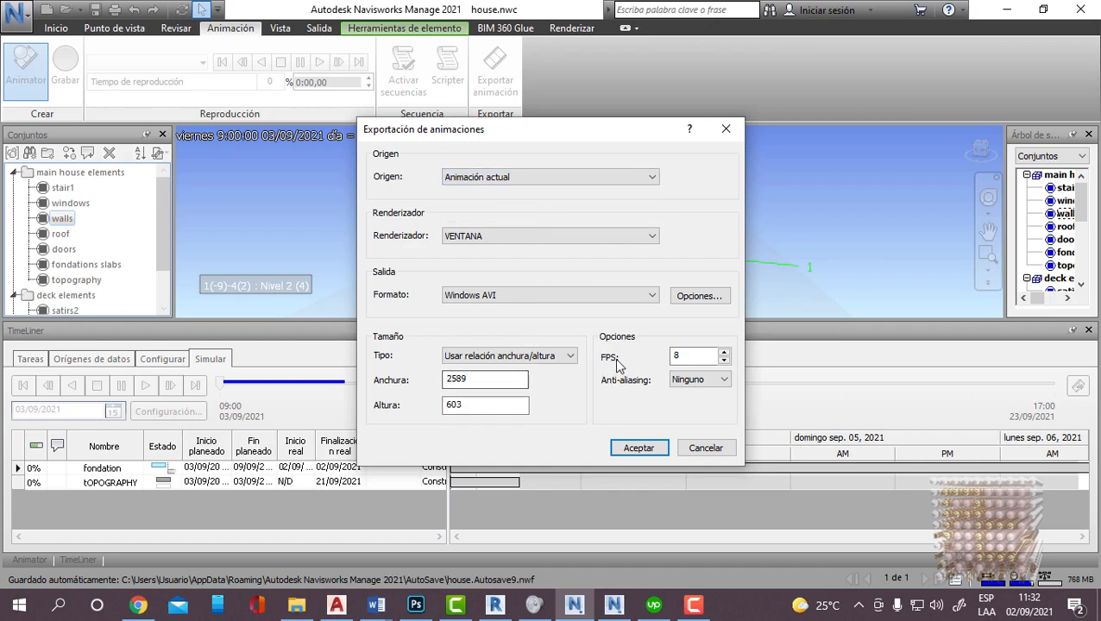
{"action": "left_click", "coordinate": [658, 445]}
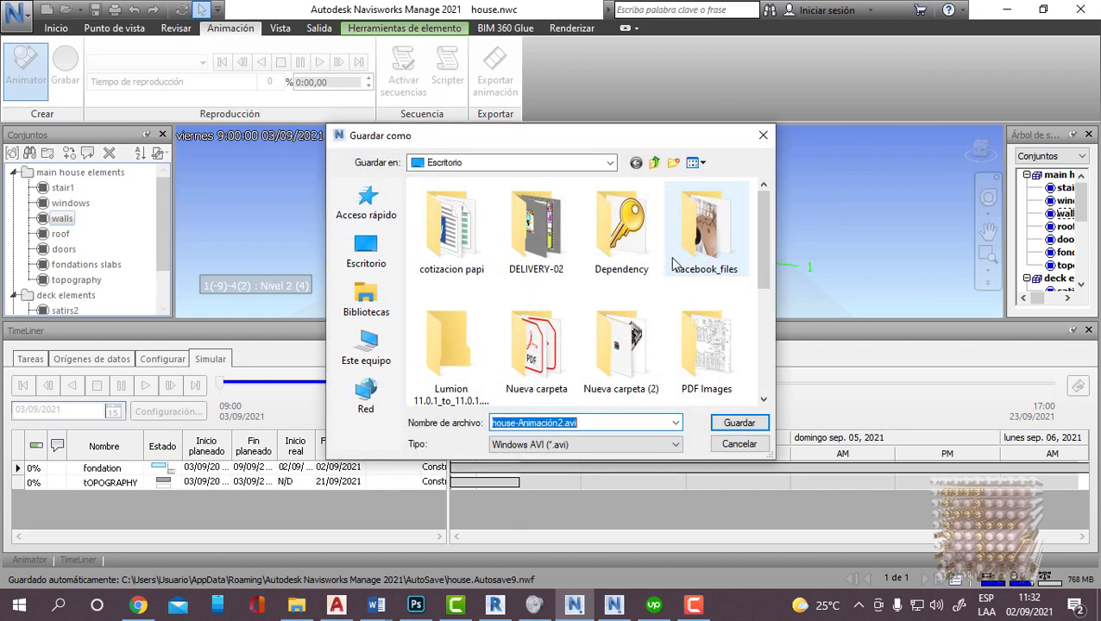
Step: Save the exported current animation as a Windows AVI file on the desktop
{"action": "left_click_drag", "start_coordinate": [764, 242], "coordinate": [763, 345]}
{"action": "left_click", "coordinate": [565, 371]}
{"action": "left_click", "coordinate": [729, 424]}
{"action": "left_click", "coordinate": [594, 303]}
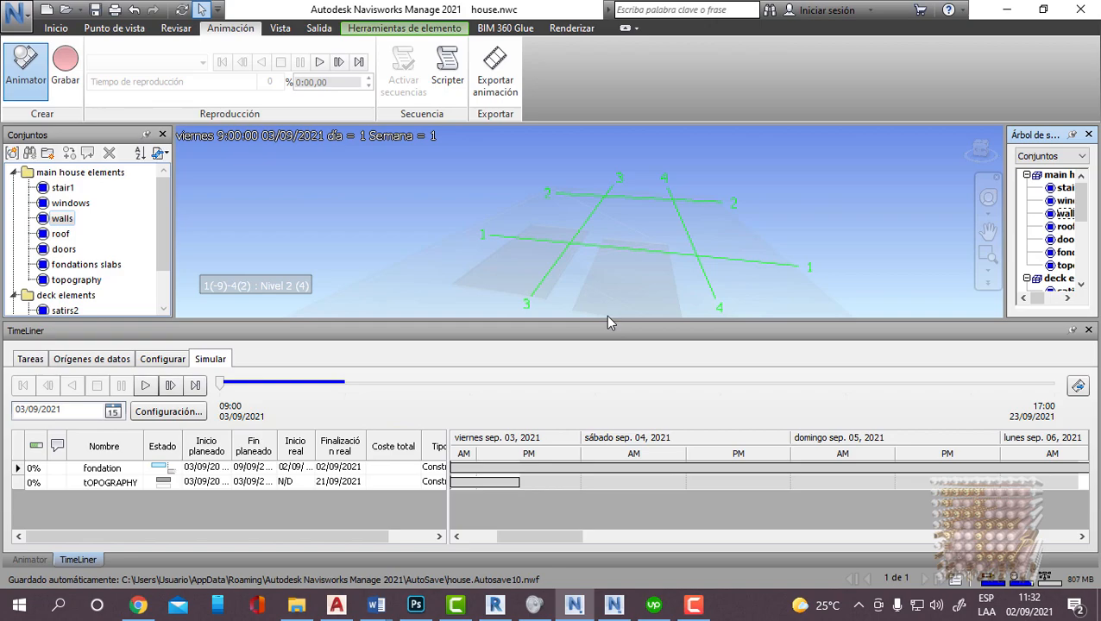
{"action": "left_click", "coordinate": [1006, 9]}
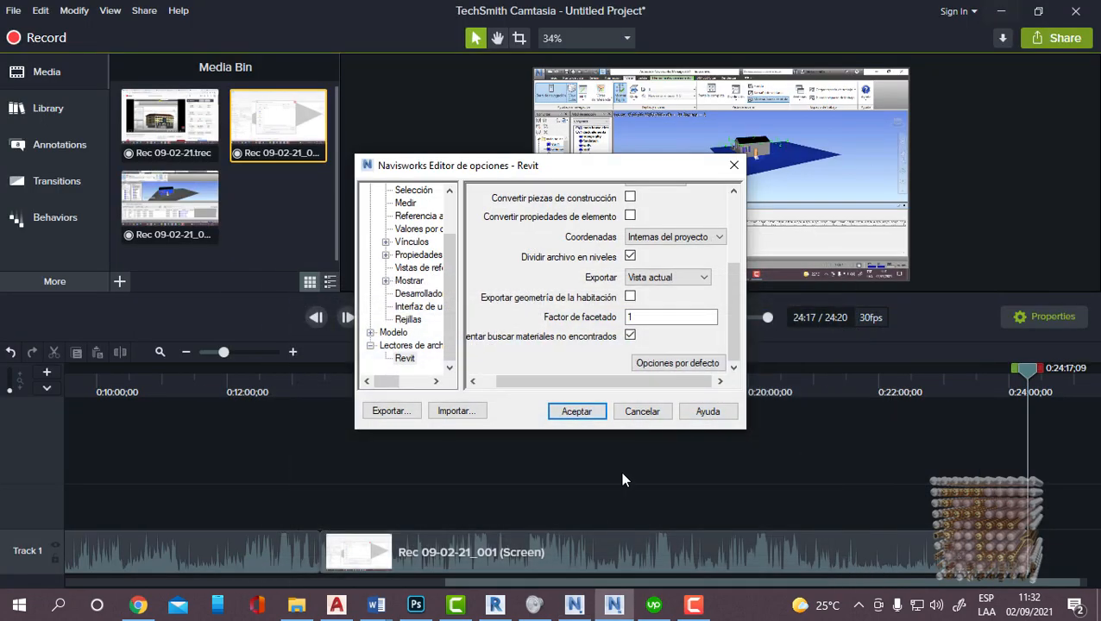
{"action": "left_click", "coordinate": [638, 411]}
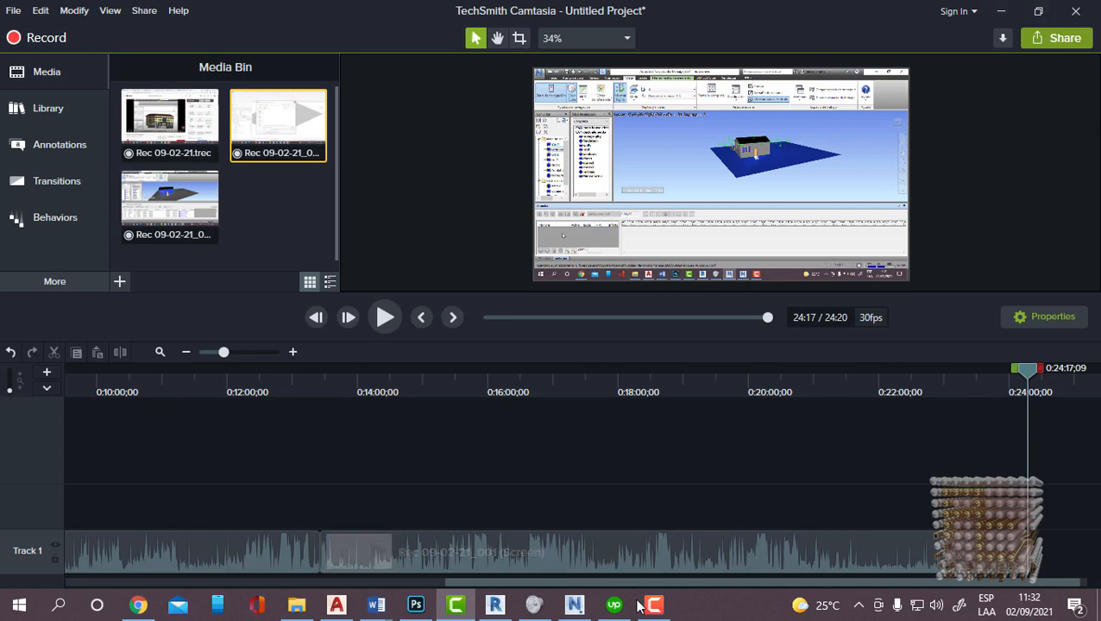
{"action": "left_click", "coordinate": [653, 606]}
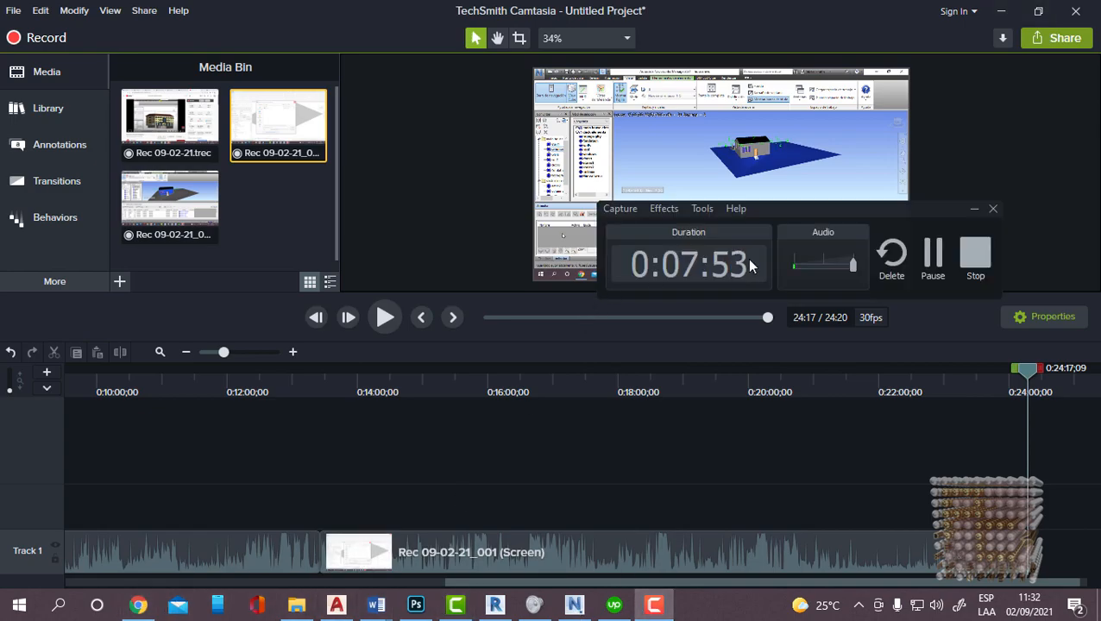
{"action": "left_click", "coordinate": [930, 255]}
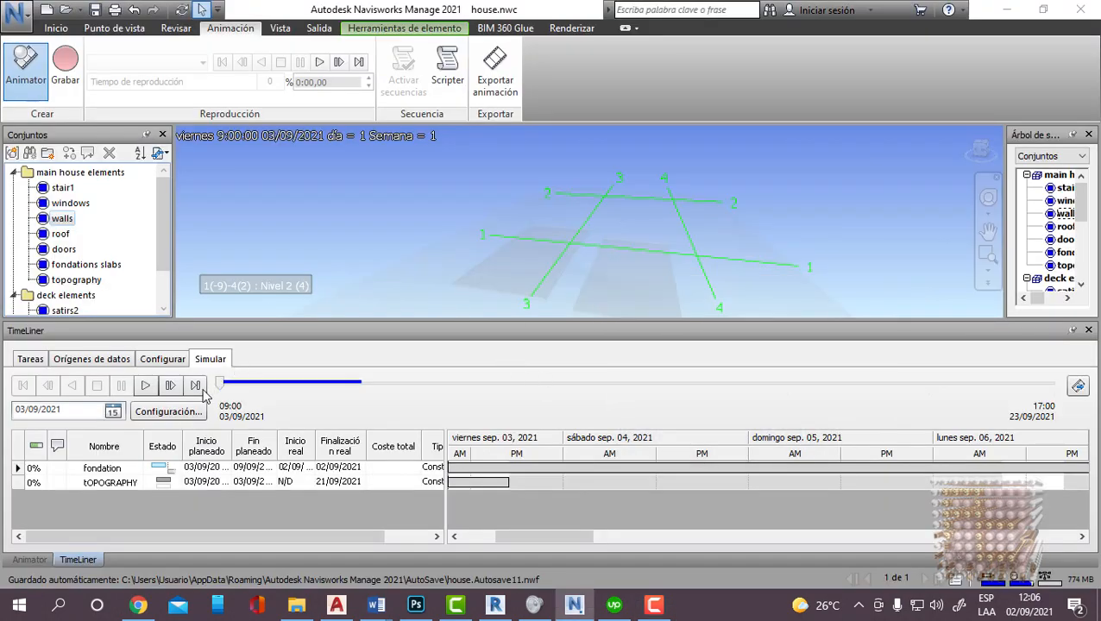
Step: Accept the simulation settings linked to SAMPLE->Cámara and set up an export of Simulación de TimeLiner with the Autodesk renderer
{"action": "left_click", "coordinate": [168, 411]}
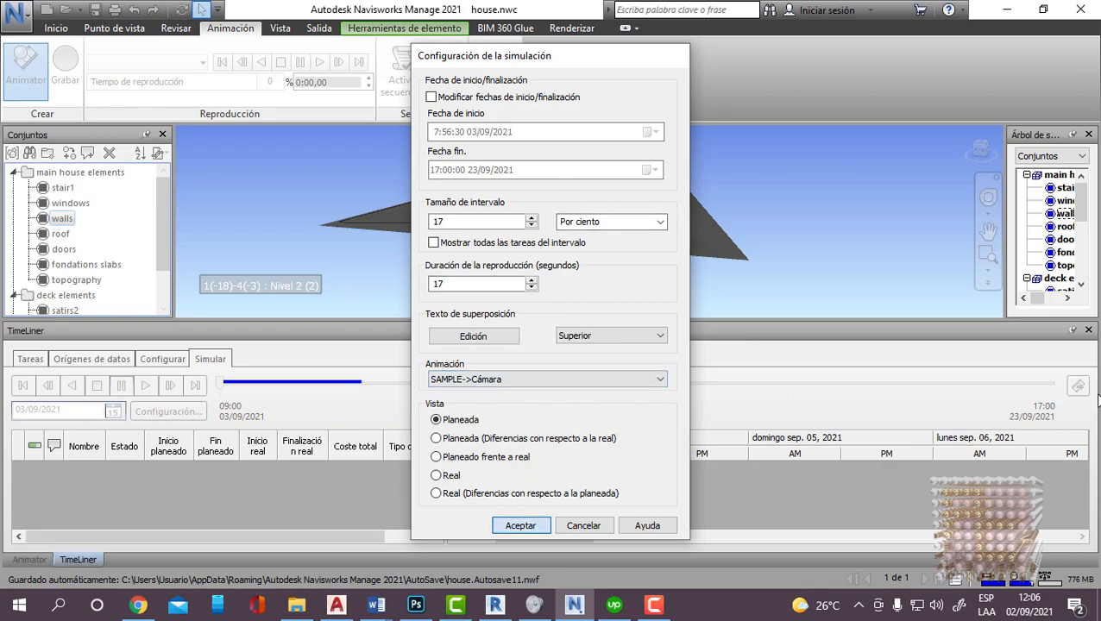
{"action": "left_click", "coordinate": [520, 526]}
{"action": "left_click", "coordinate": [495, 78]}
{"action": "left_click", "coordinate": [521, 180]}
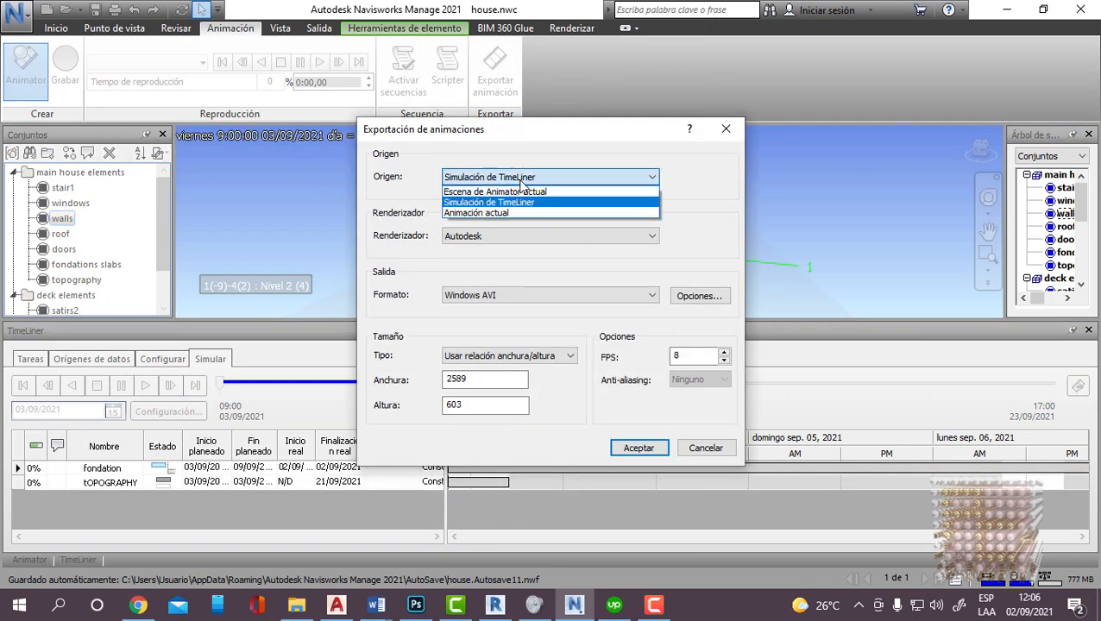
{"action": "left_click", "coordinate": [524, 203]}
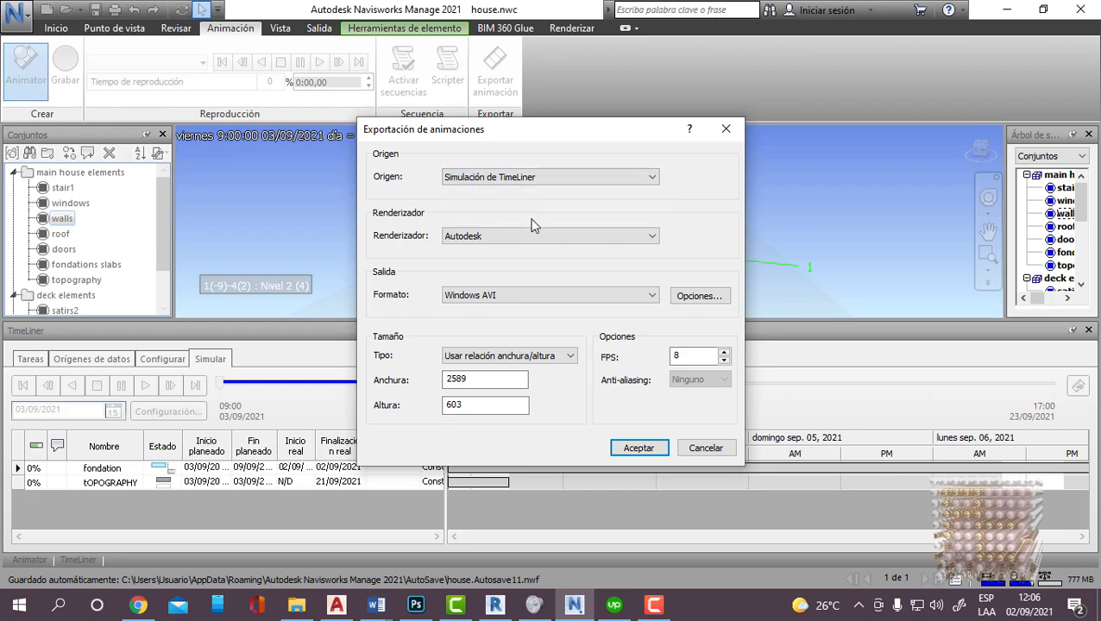
{"action": "left_click", "coordinate": [520, 237]}
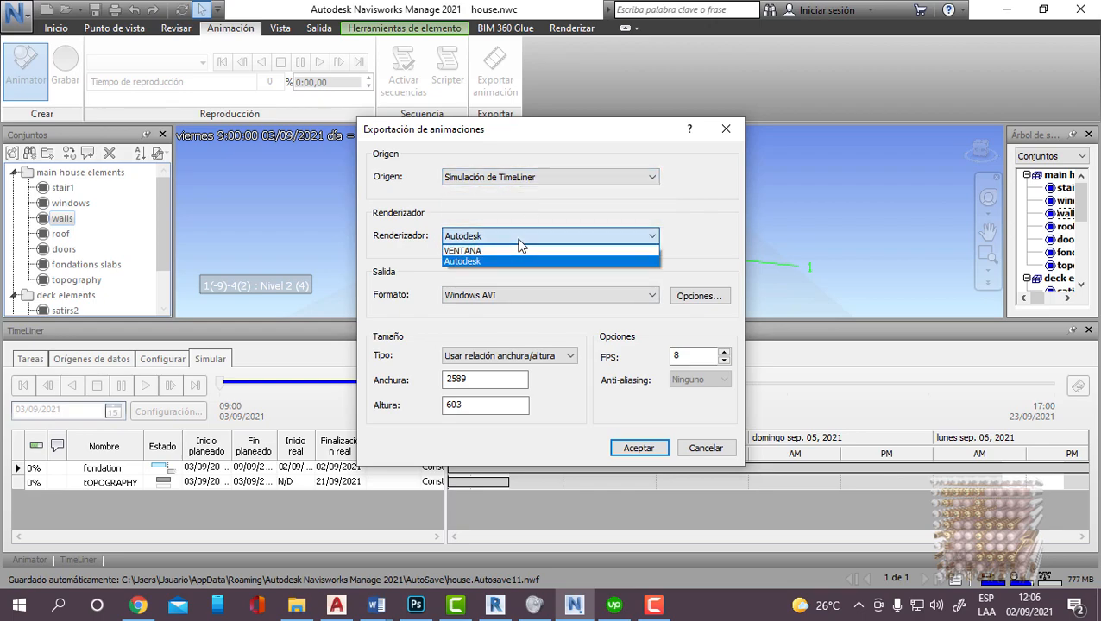
{"action": "left_click", "coordinate": [526, 239]}
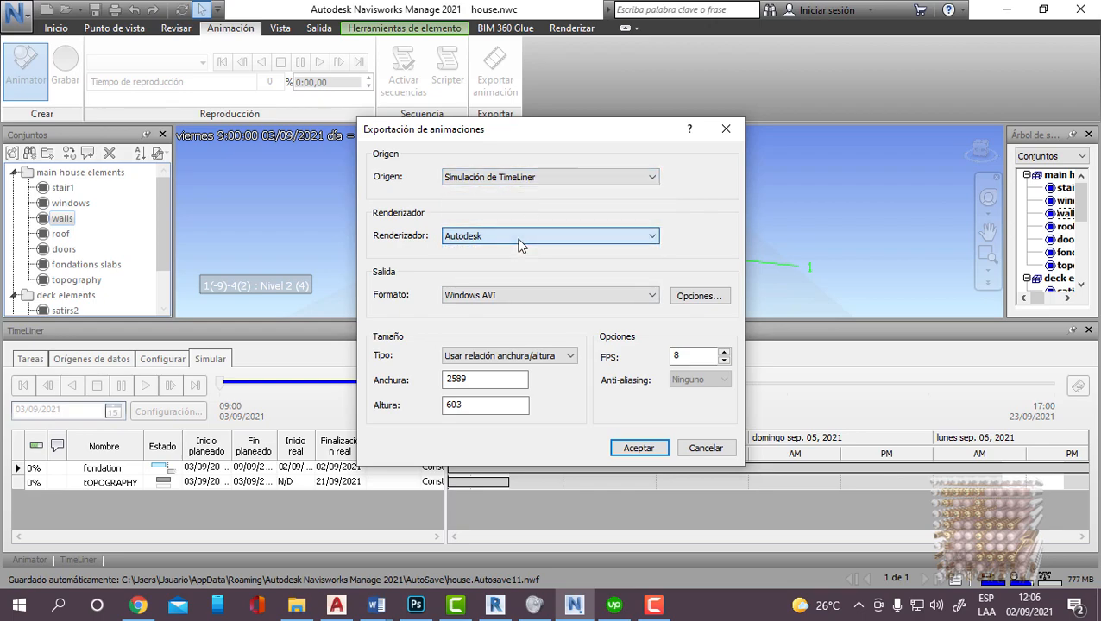
Step: Set the Windows AVI video compression to Xvid MPEG-4 Codec and accept the animation export settings
{"action": "left_click", "coordinate": [703, 296]}
{"action": "left_click", "coordinate": [563, 291]}
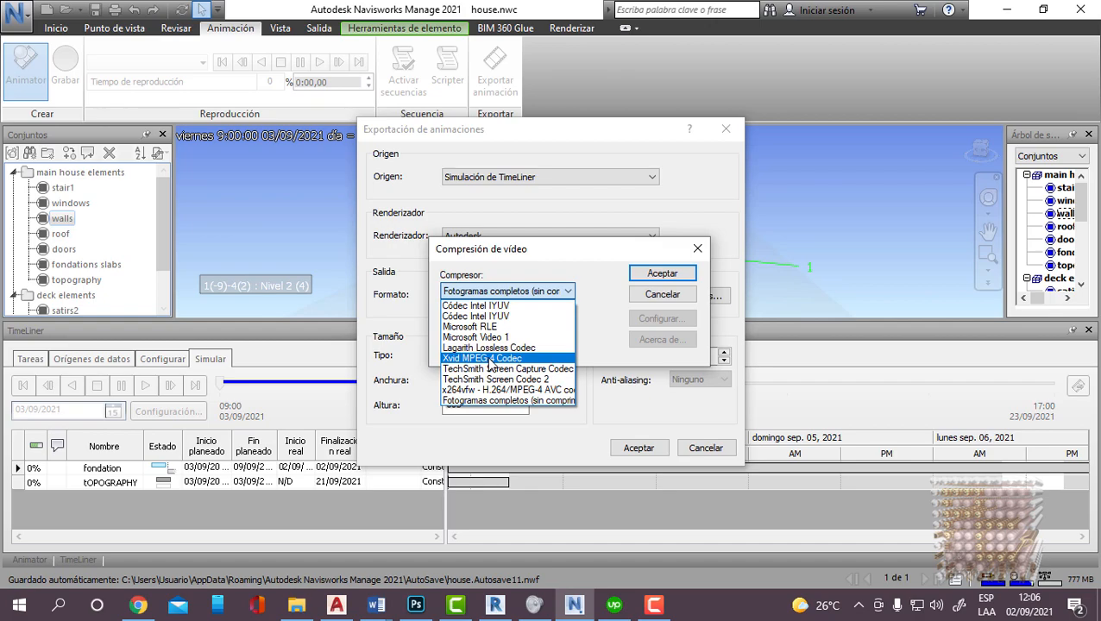
{"action": "left_click", "coordinate": [488, 358]}
{"action": "left_click", "coordinate": [680, 274]}
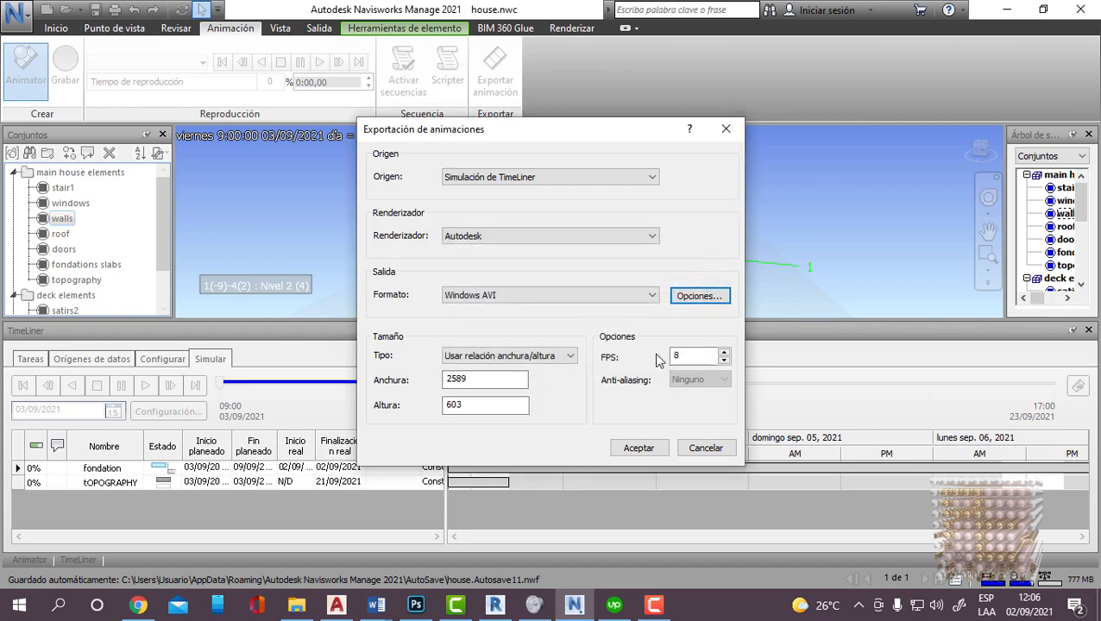
{"action": "left_click", "coordinate": [639, 448]}
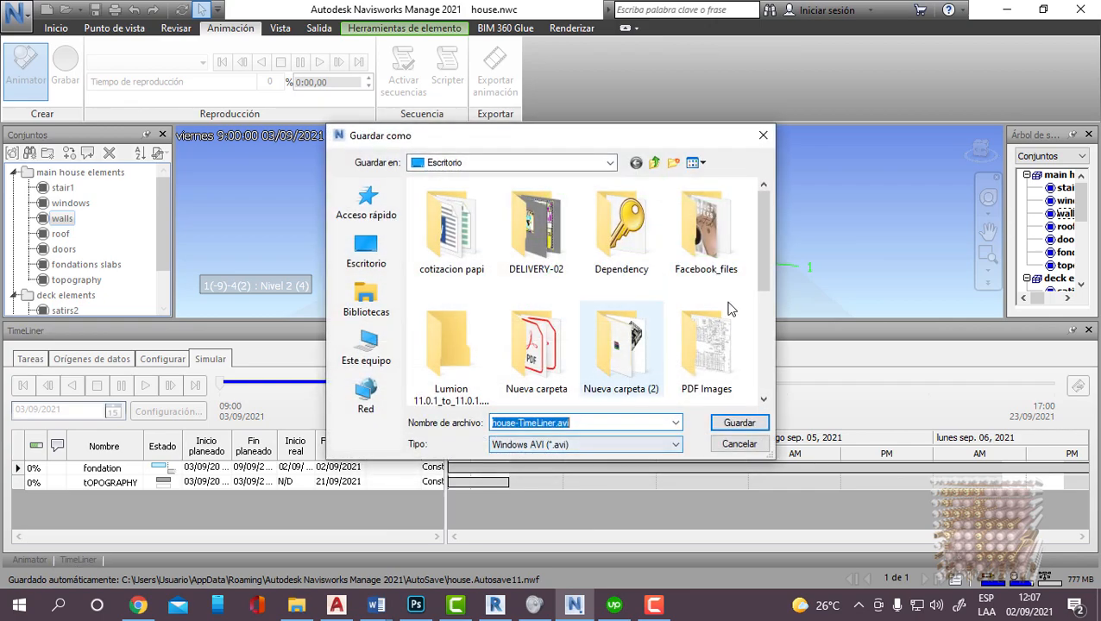
Step: Try to save the TimeLiner simulation export as house-TimeLiner.avi on the desktop
{"action": "scroll", "coordinate": [739, 390], "scroll_direction": "down", "scroll_amount": 5}
{"action": "left_click_drag", "start_coordinate": [757, 338], "coordinate": [768, 369]}
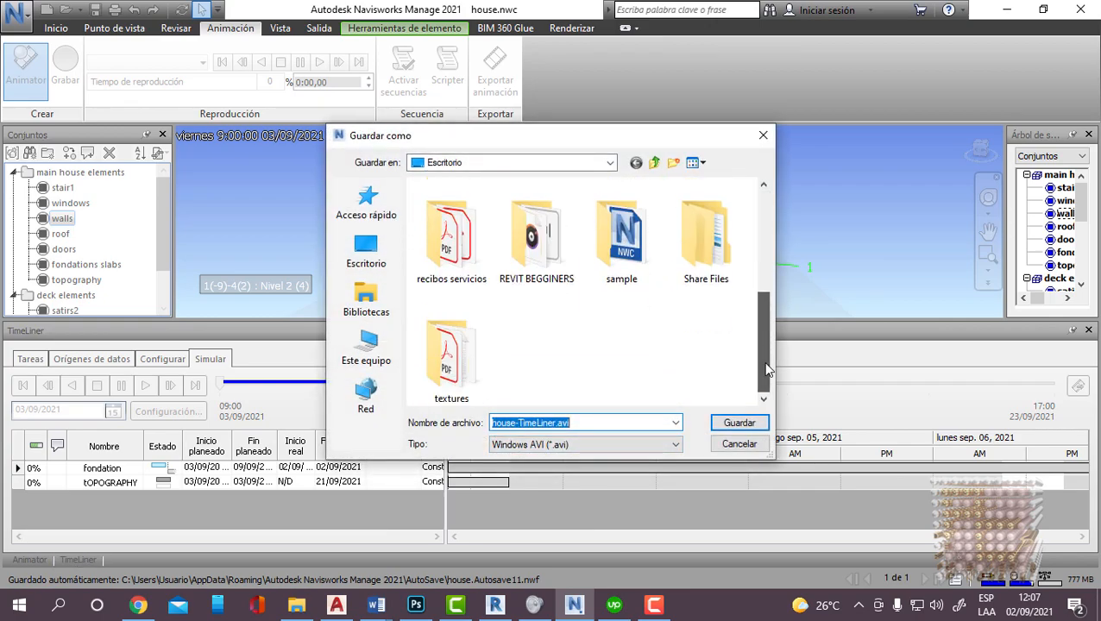
{"action": "left_click", "coordinate": [742, 423]}
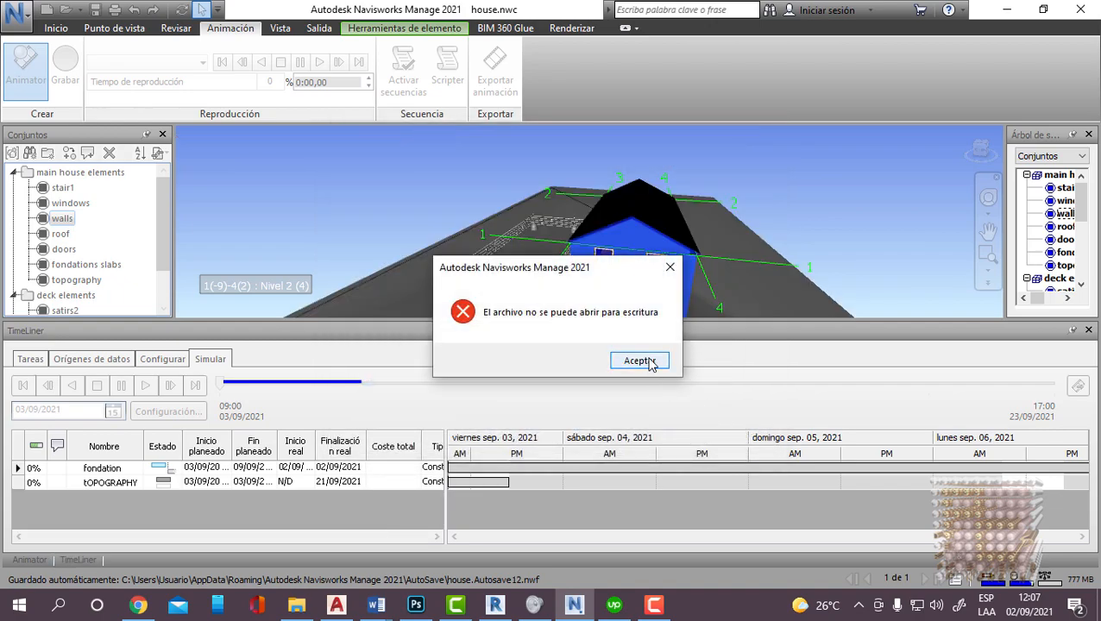
{"action": "left_click", "coordinate": [639, 360]}
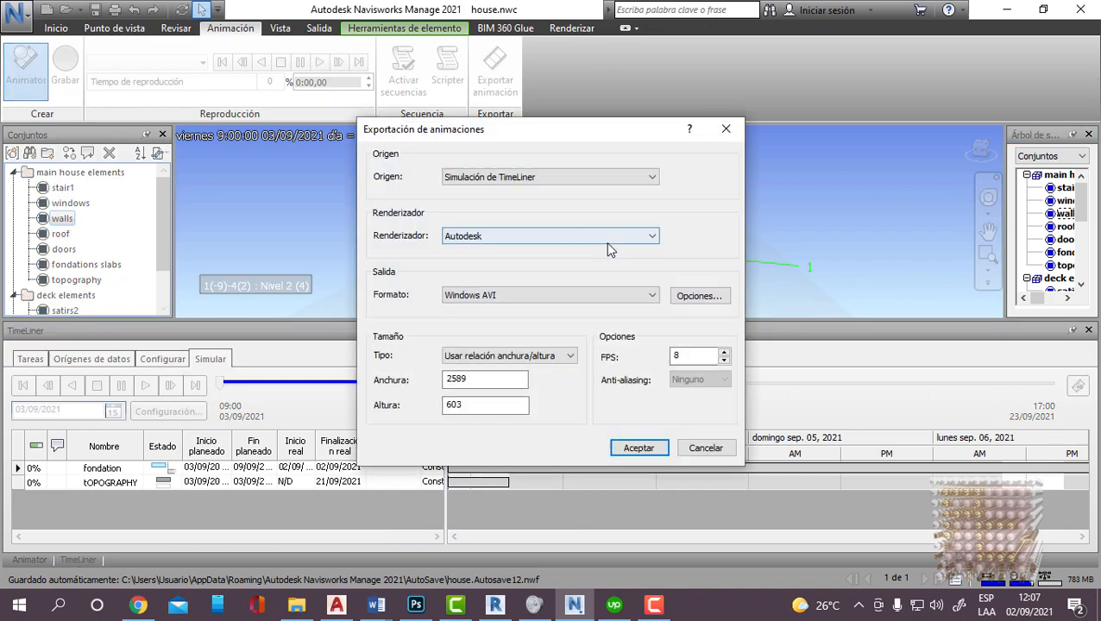
Step: Set the Windows AVI compressor to Xvid MPEG-4 Codec for the TimeLiner simulation and accept the export settings
{"action": "left_click", "coordinate": [706, 295]}
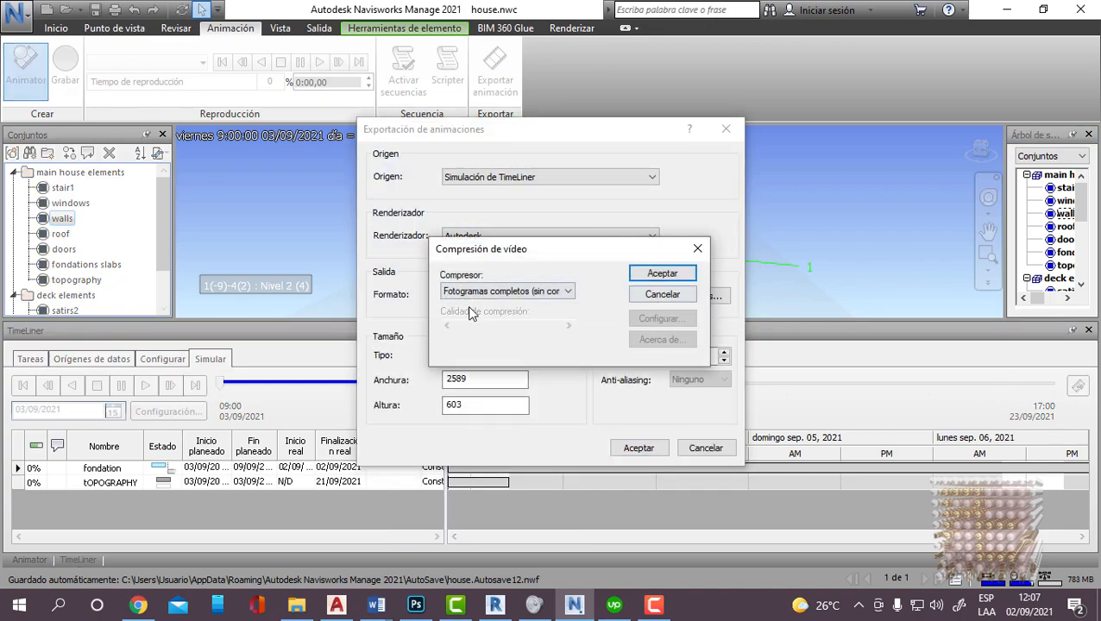
{"action": "left_click", "coordinate": [656, 275]}
{"action": "left_click", "coordinate": [699, 296]}
{"action": "left_click", "coordinate": [509, 291]}
{"action": "left_click", "coordinate": [505, 345]}
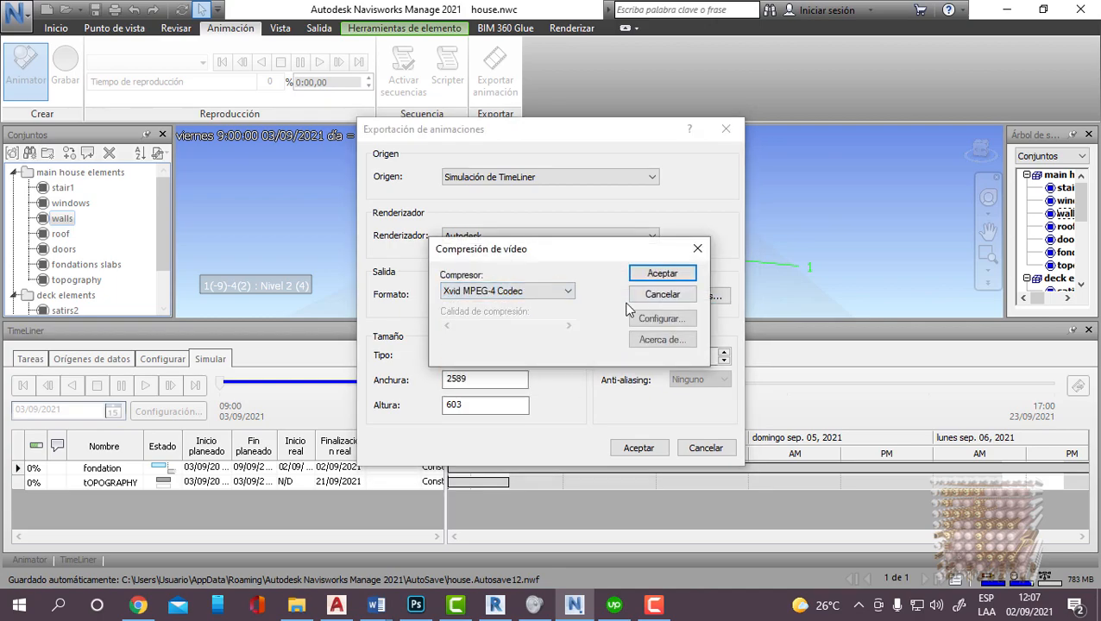
{"action": "left_click", "coordinate": [663, 274]}
{"action": "left_click", "coordinate": [638, 448]}
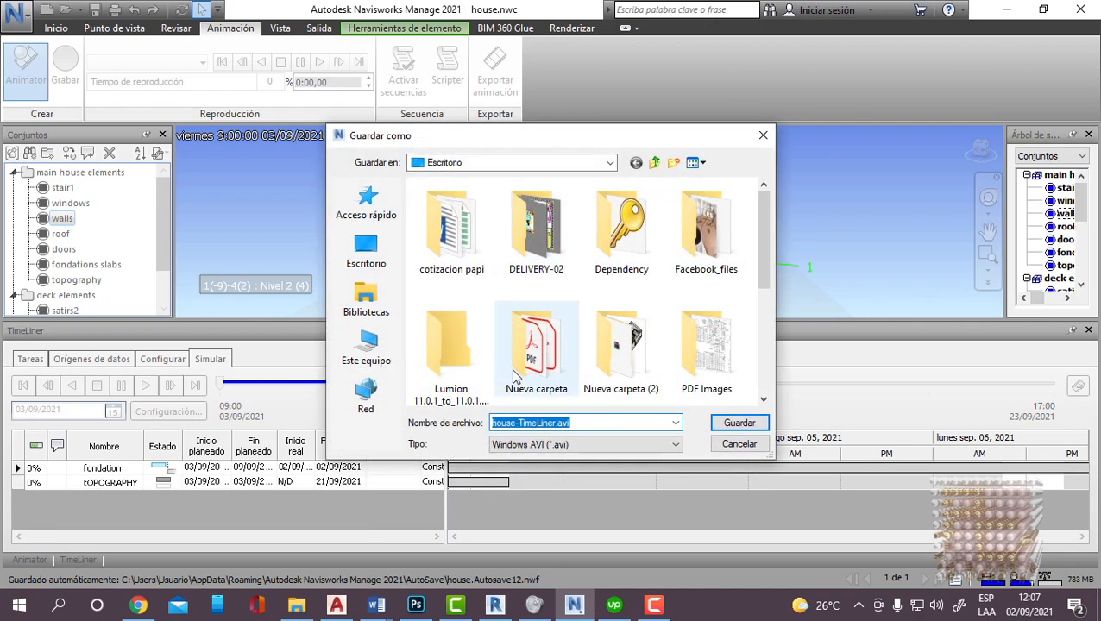
Step: Try to save the simulation video on the desktop under the file name 1
{"action": "type", "text": "1"}
{"action": "left_click", "coordinate": [740, 423]}
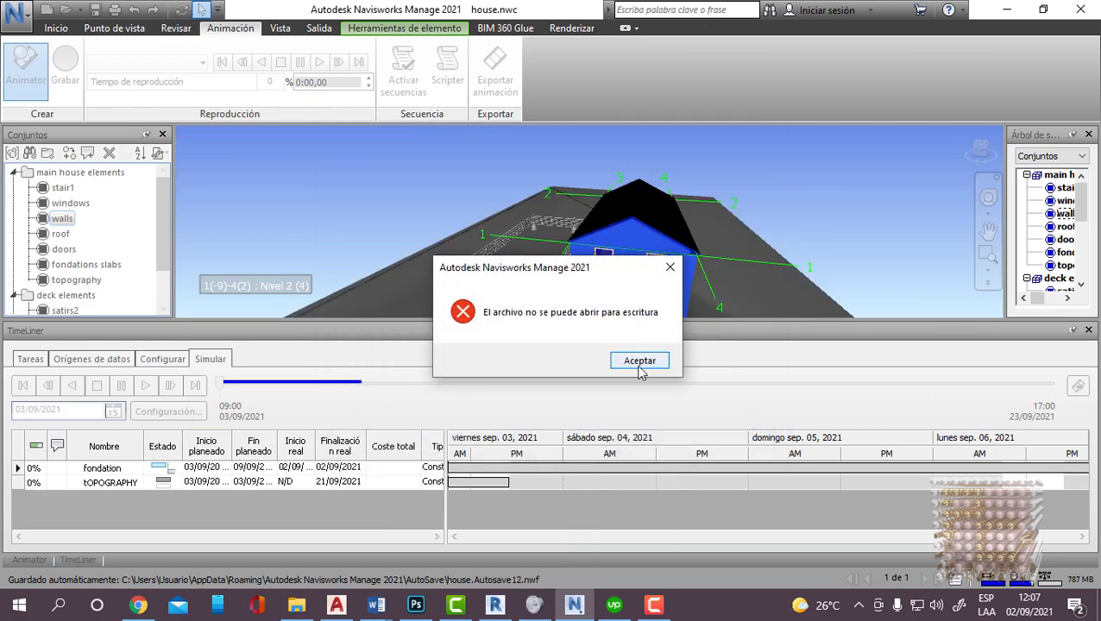
{"action": "left_click", "coordinate": [642, 362]}
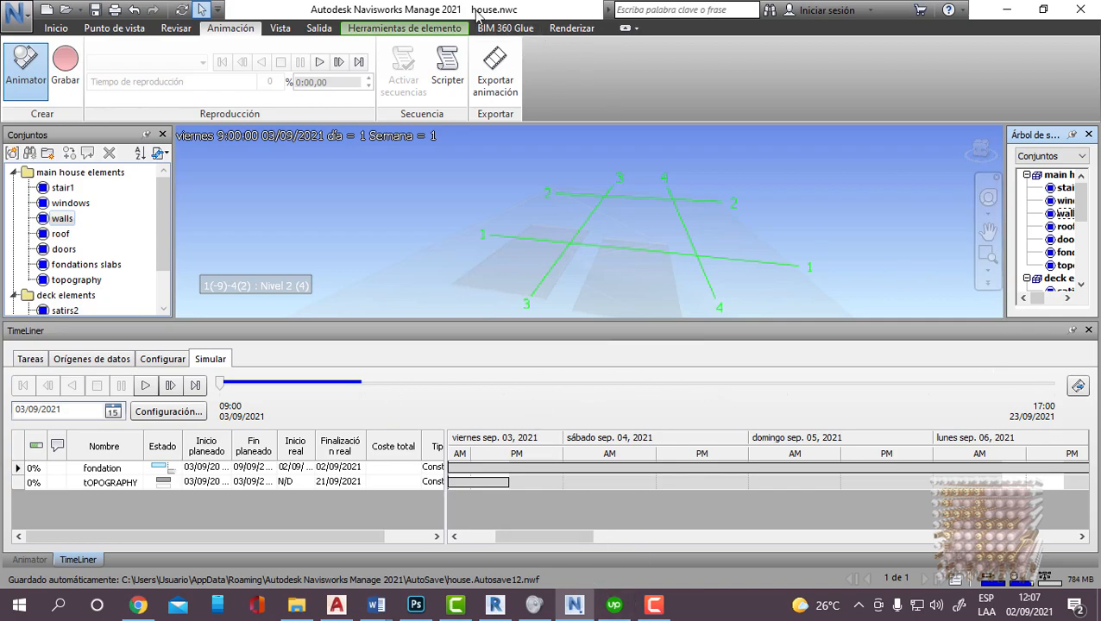
Step: Try to export the TimeLiner simulation again over the existing house-TimeLiner.avi file on the desktop
{"action": "left_click", "coordinate": [497, 81]}
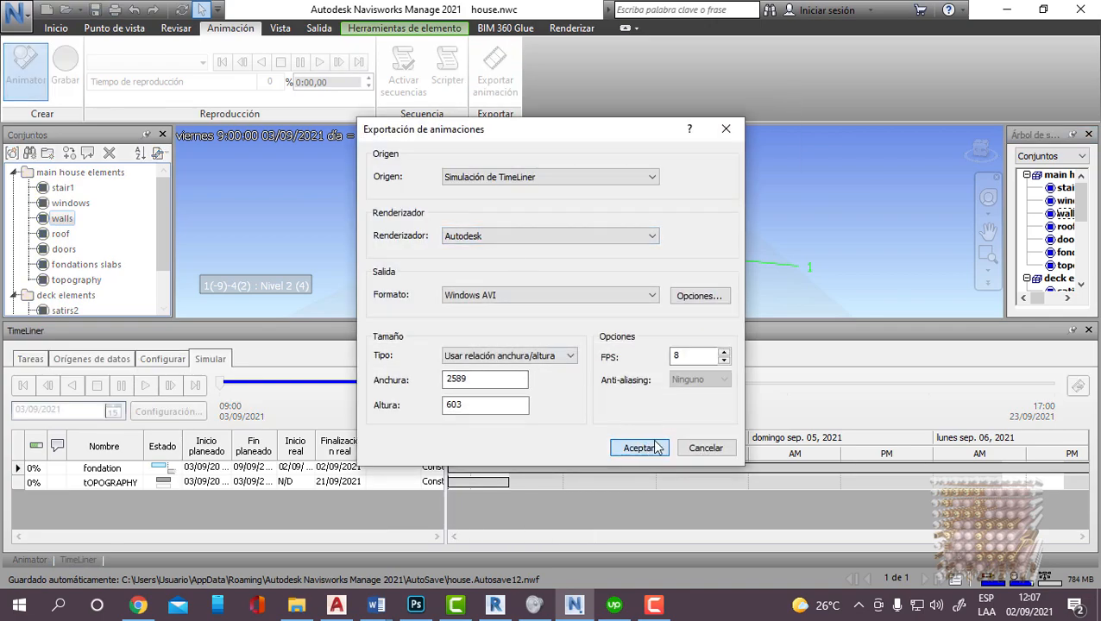
{"action": "left_click", "coordinate": [638, 447]}
{"action": "scroll", "coordinate": [752, 395], "scroll_direction": "down", "scroll_amount": 5}
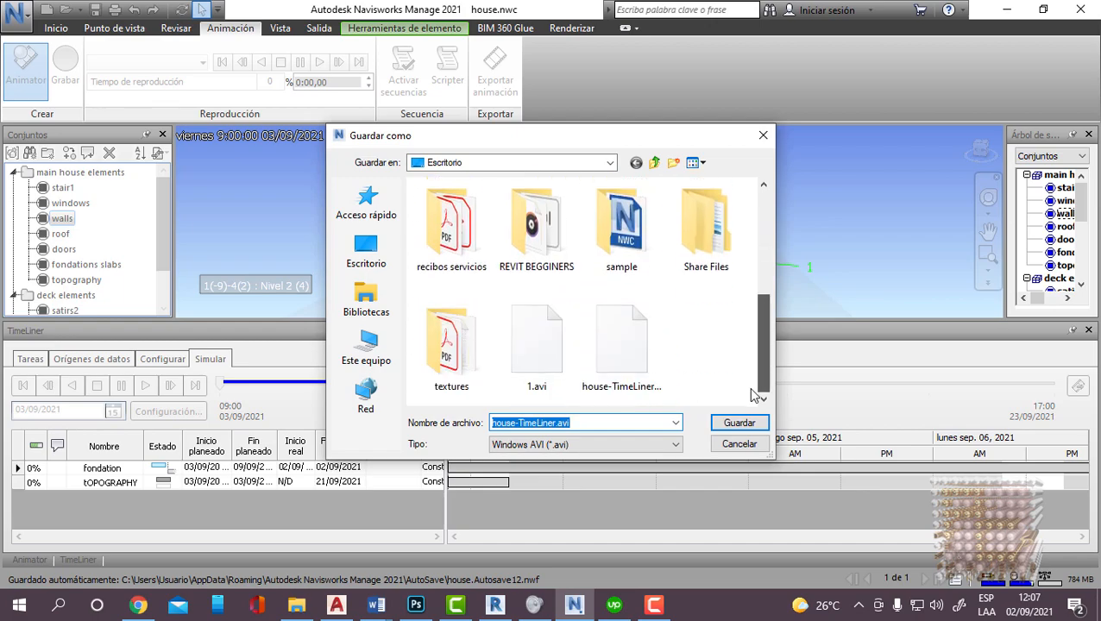
{"action": "left_click", "coordinate": [619, 353]}
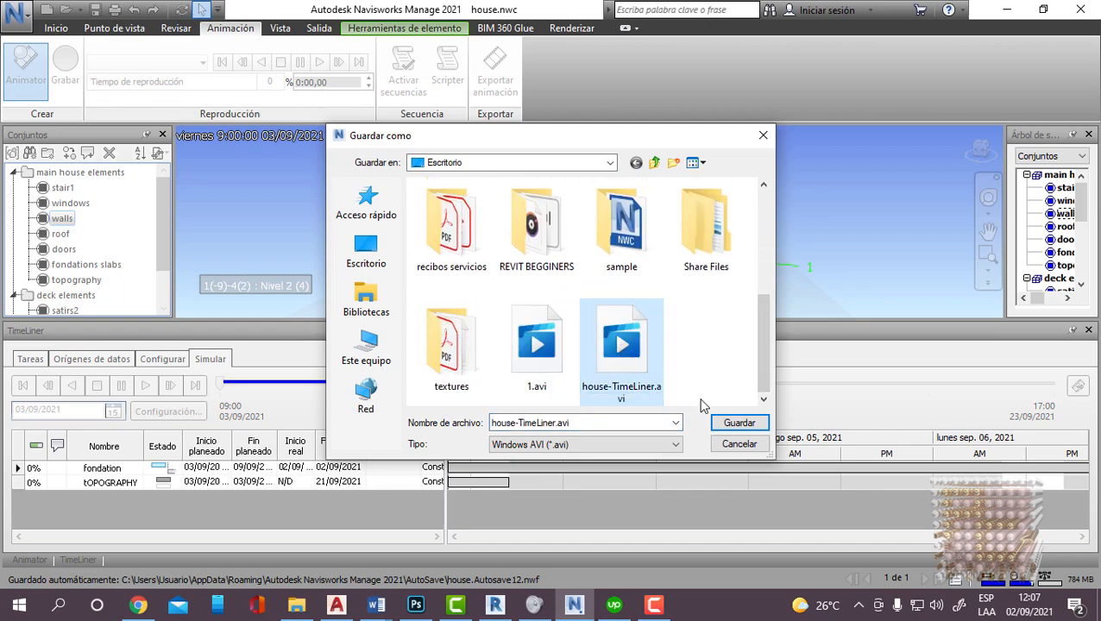
{"action": "left_click", "coordinate": [739, 424]}
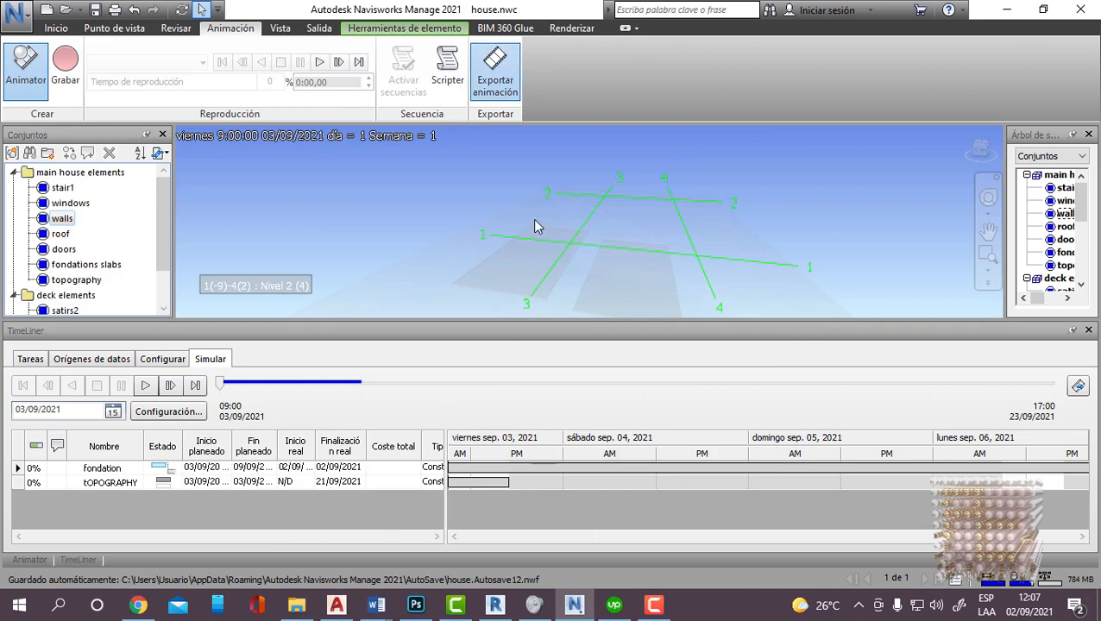
Step: Try another simulation export, choosing the AVI video compressor again and saving to the desktop as DSDGSDGF
{"action": "left_click", "coordinate": [516, 99]}
{"action": "left_click", "coordinate": [704, 295]}
{"action": "left_click", "coordinate": [535, 293]}
{"action": "scroll", "coordinate": [518, 337], "scroll_direction": "up", "scroll_amount": 1}
{"action": "left_click", "coordinate": [484, 349]}
{"action": "left_click", "coordinate": [660, 274]}
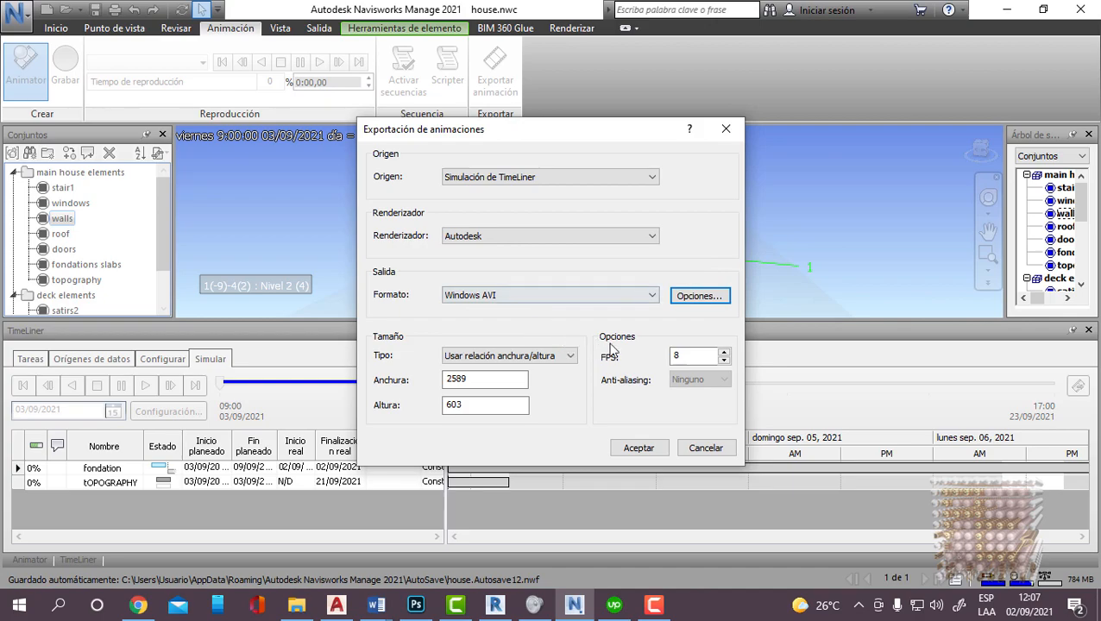
{"action": "left_click", "coordinate": [639, 448]}
{"action": "type", "text": "DSDGSDGF"}
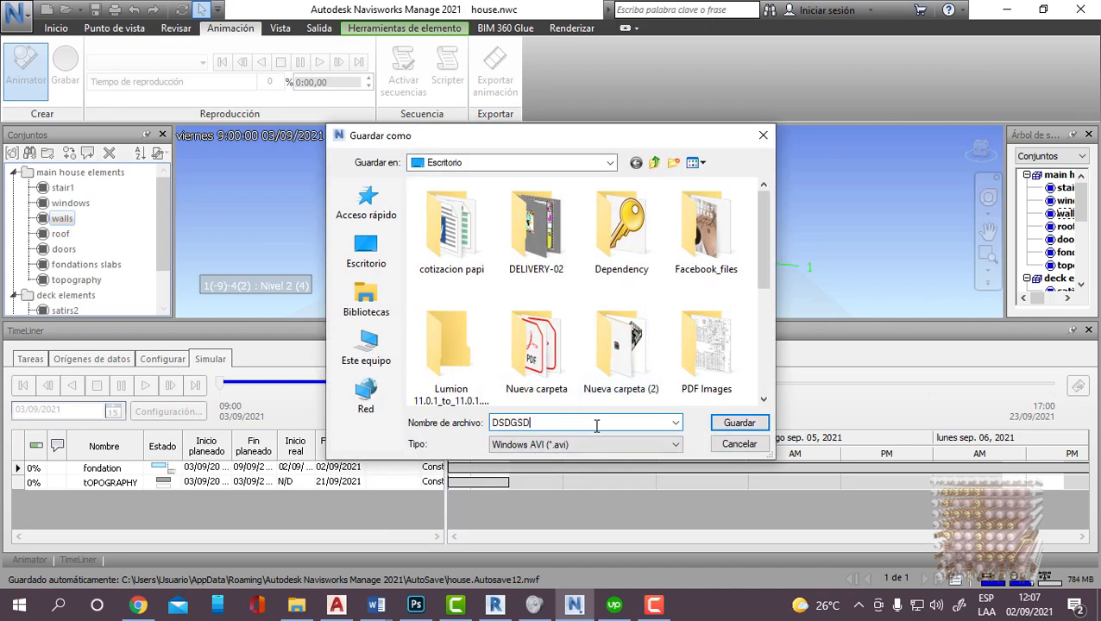
{"action": "left_click", "coordinate": [642, 367]}
Step: Export the TimeLiner simulation with the Autodesk renderer as Windows AVI, replacing house-TimeLiner.avi on the desktop
{"action": "left_click", "coordinate": [511, 73]}
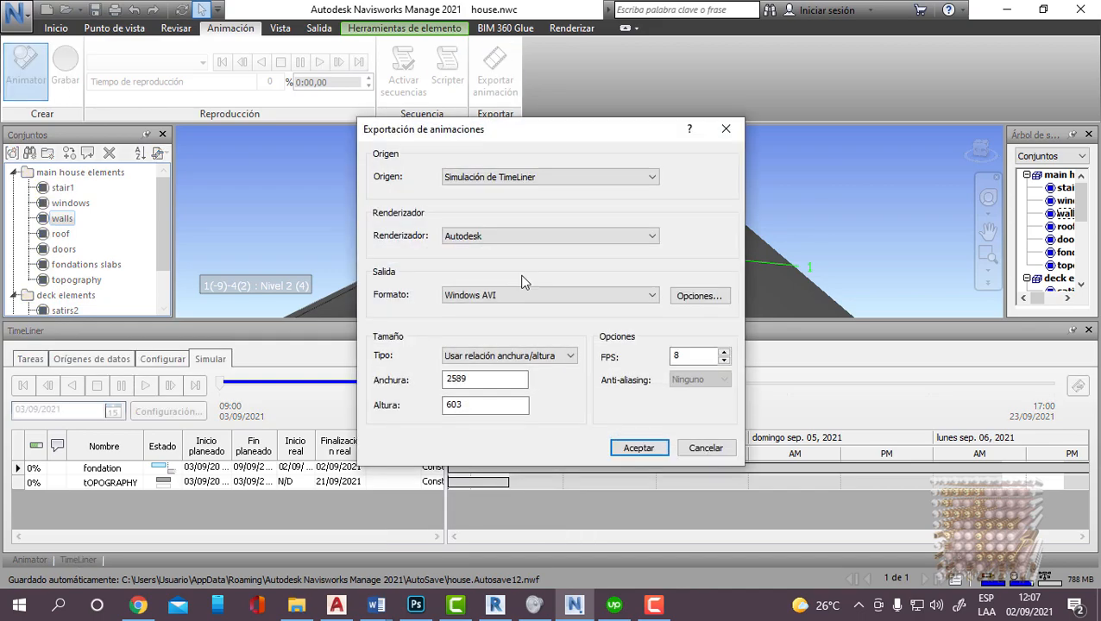
{"action": "left_click", "coordinate": [635, 448]}
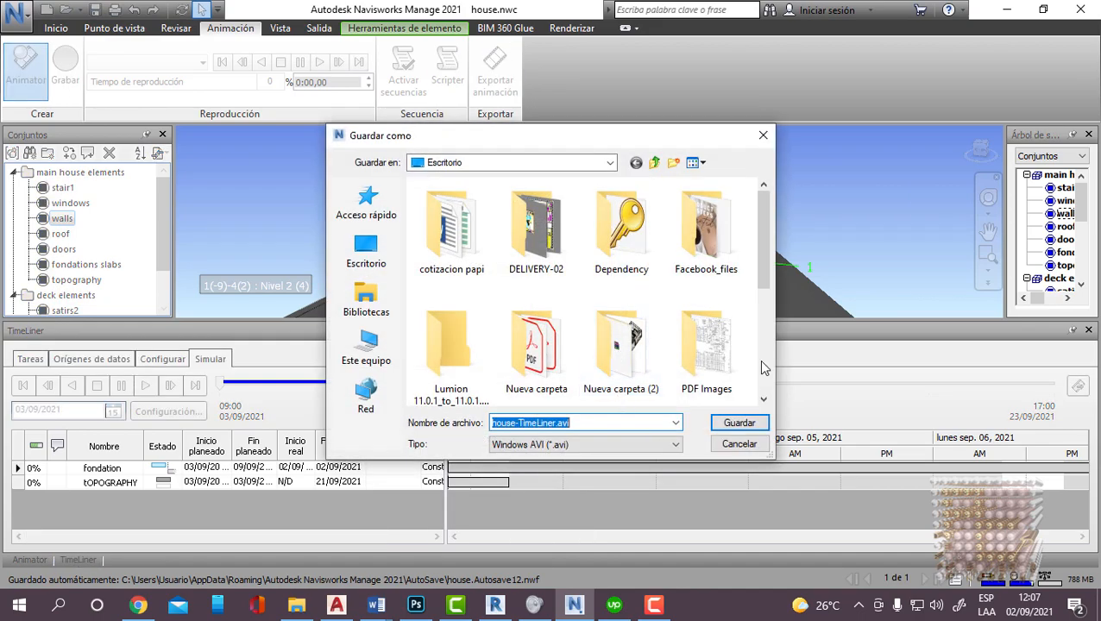
{"action": "left_click", "coordinate": [738, 423]}
{"action": "left_click", "coordinate": [590, 303]}
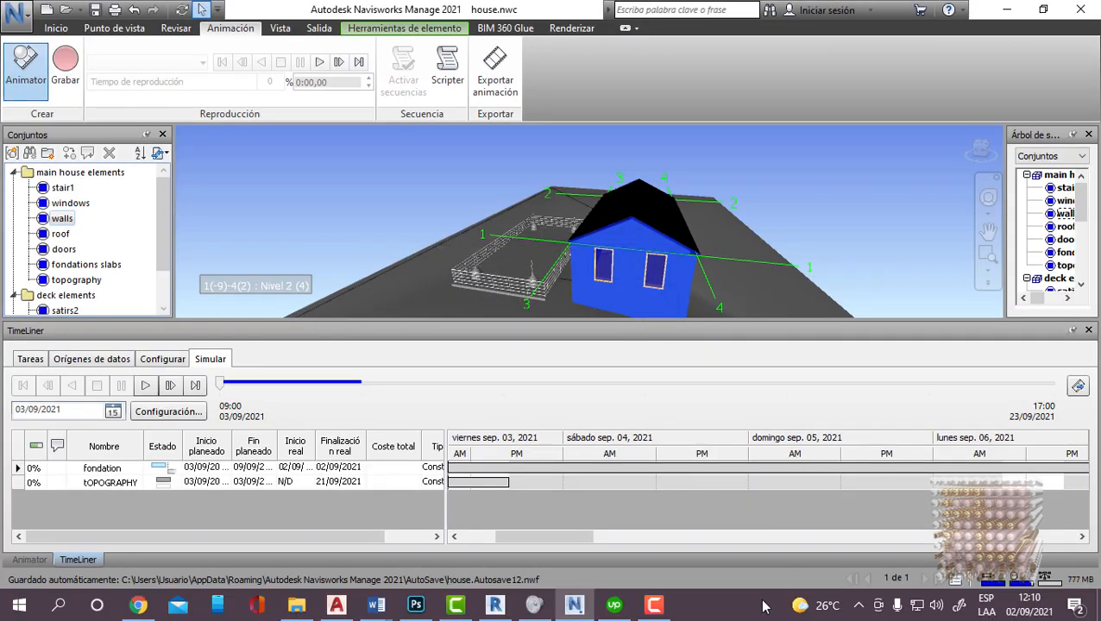
Step: Switch to the desktop folder in File Explorer and play the exported house-TimeLiner.avi video
{"action": "left_click", "coordinate": [654, 604]}
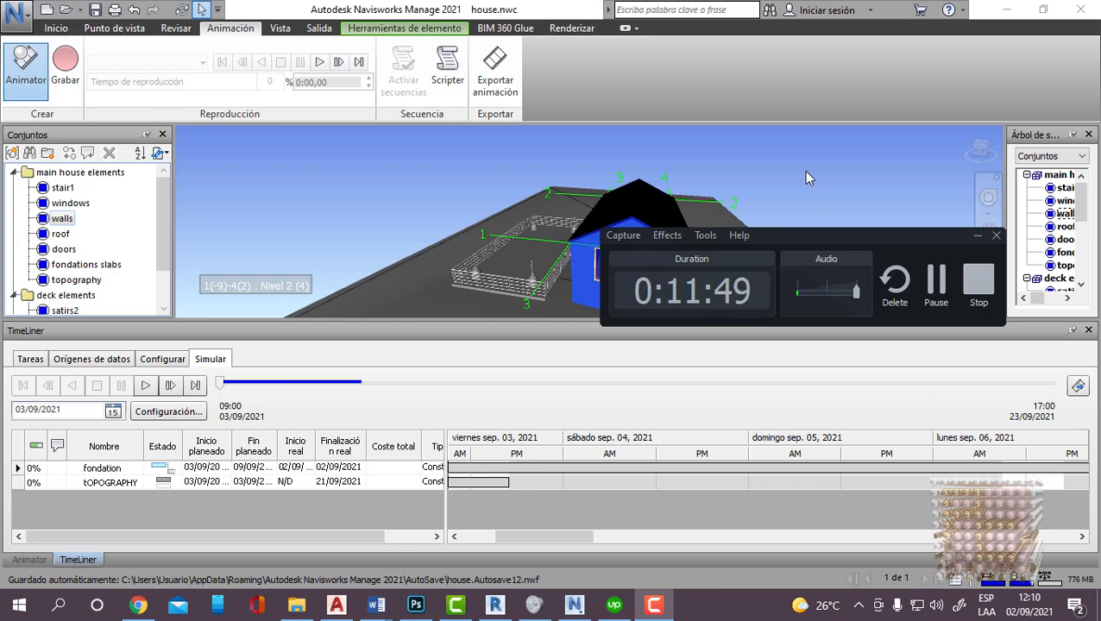
{"action": "left_click", "coordinate": [296, 604]}
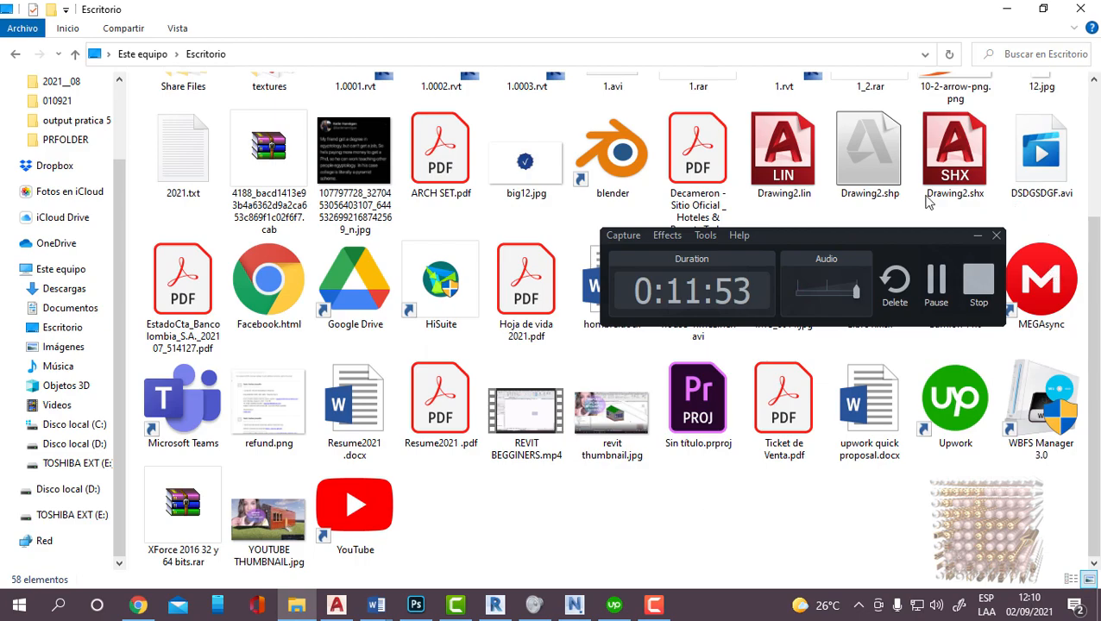
{"action": "left_click_drag", "start_coordinate": [796, 247], "coordinate": [644, 146]}
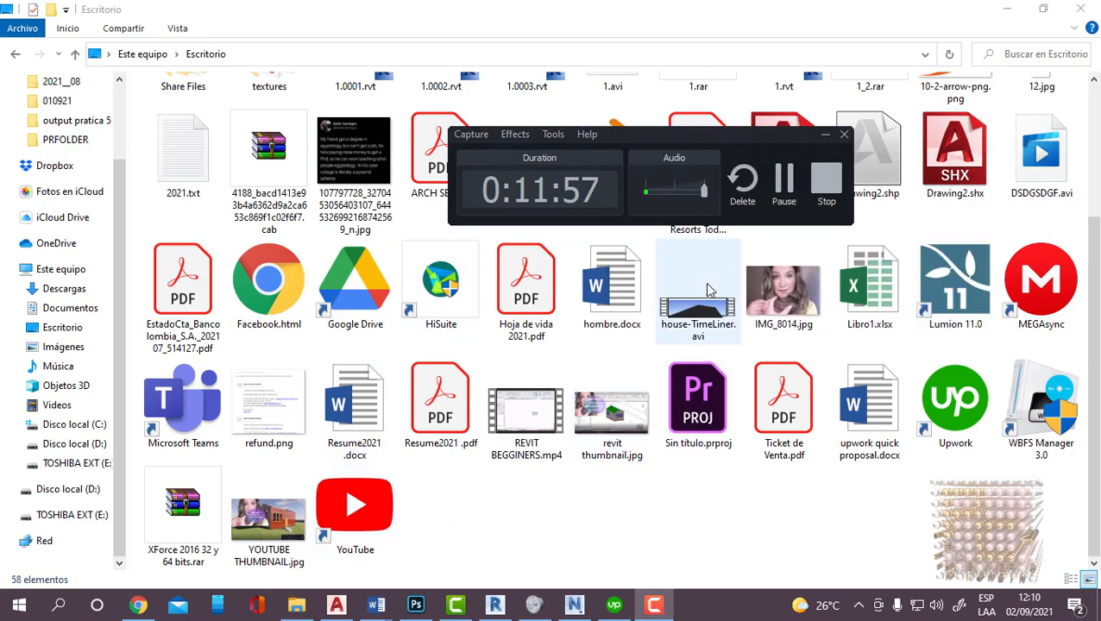
{"action": "left_click", "coordinate": [716, 321]}
{"action": "double_click", "coordinate": [718, 318]}
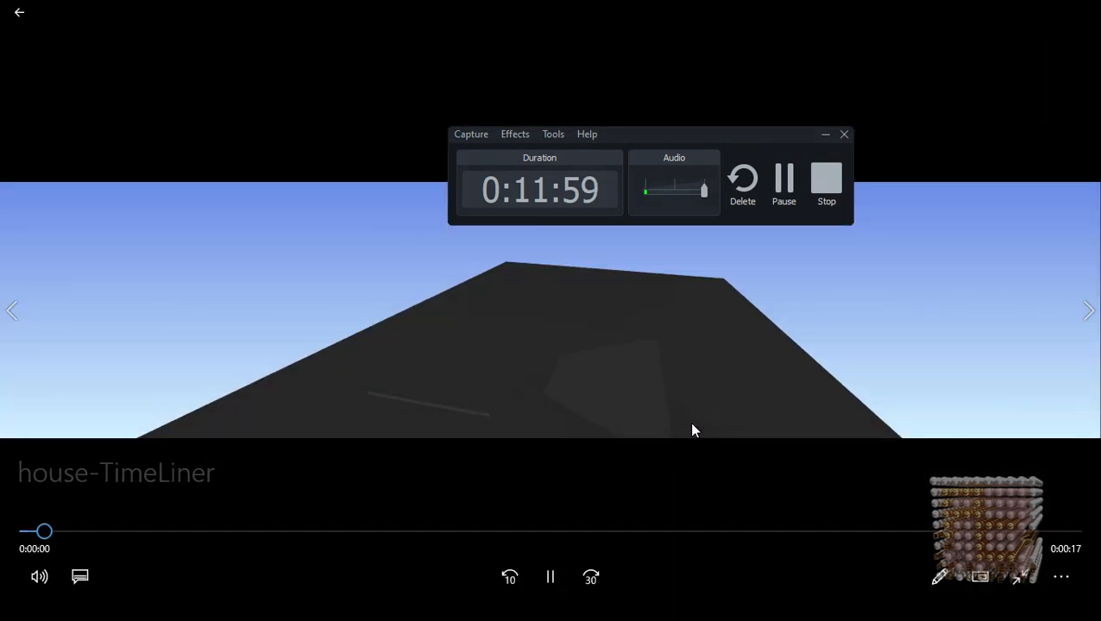